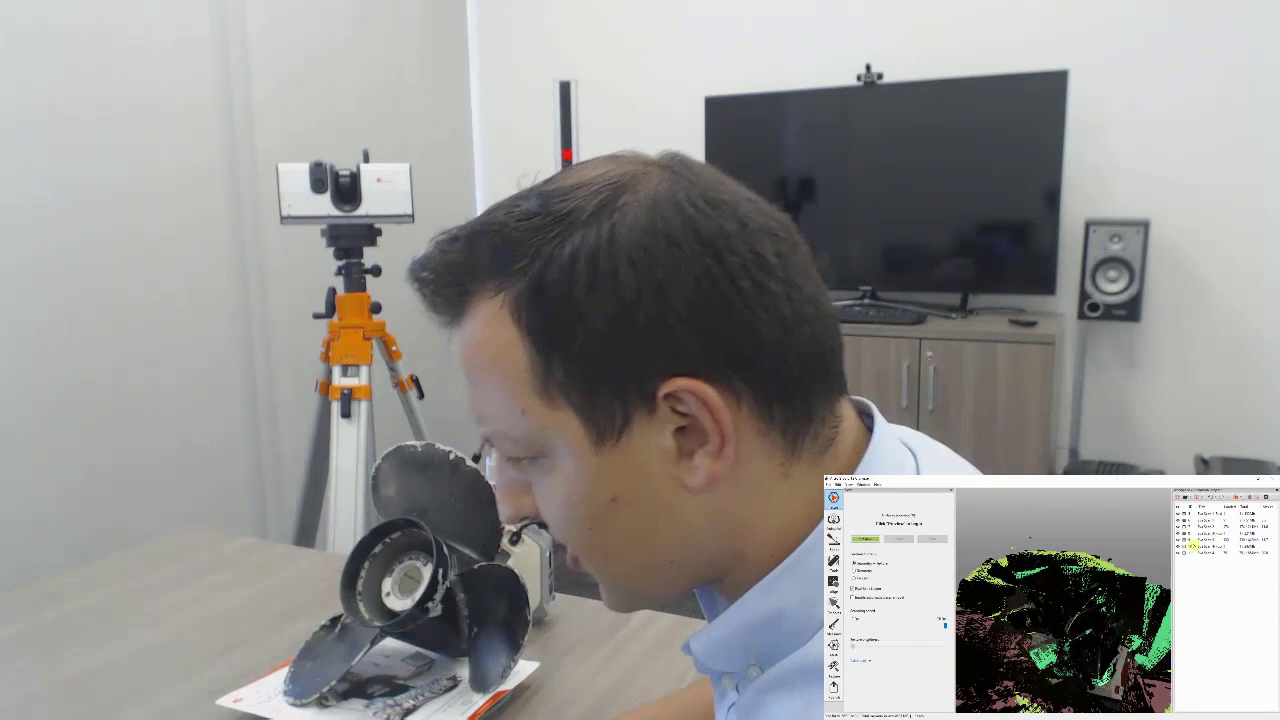
Step: Delete the first five scans from the workspace list
{"action": "left_click", "coordinate": [1197, 540]}
{"action": "left_click", "coordinate": [1205, 514], "text": "shift"}
{"action": "key", "text": "Delete"}
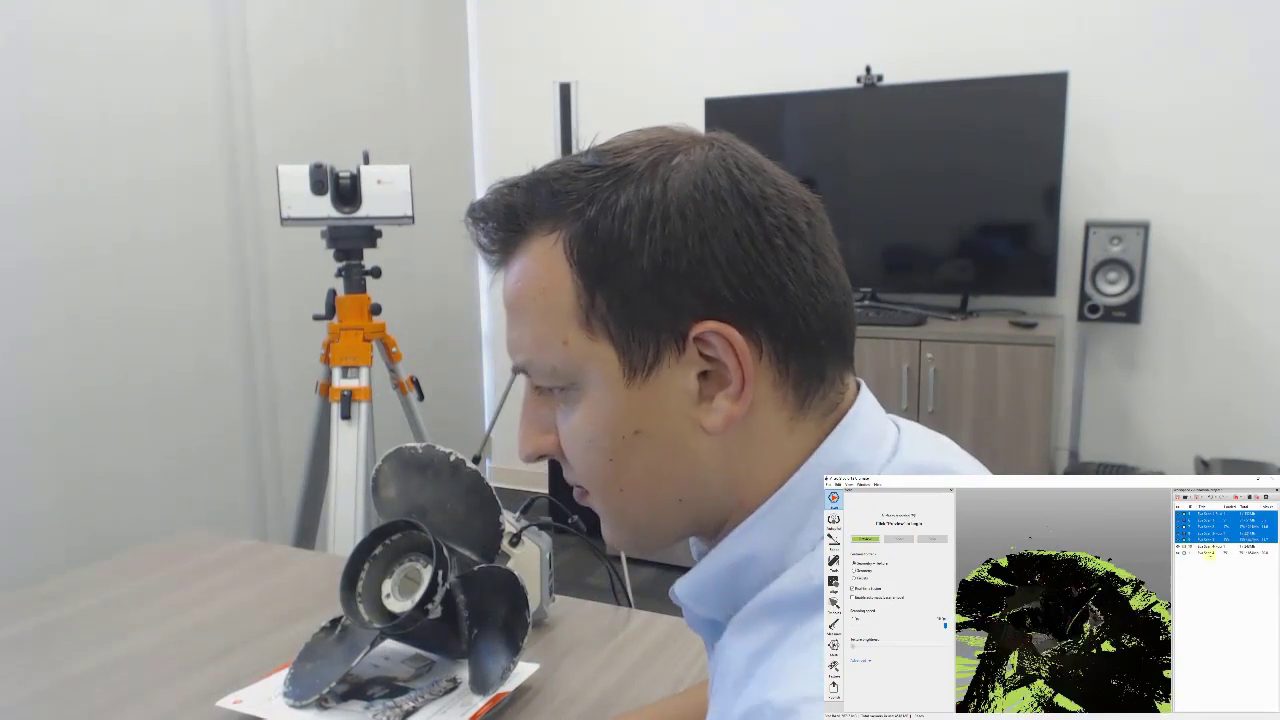
{"action": "left_click_drag", "start_coordinate": [1085, 550], "coordinate": [1012, 565]}
Step: Hide the Eva Scan 4 fusion, show the raw Eva Scan 4, and display it shaded without texture
{"action": "left_click", "coordinate": [833, 563]}
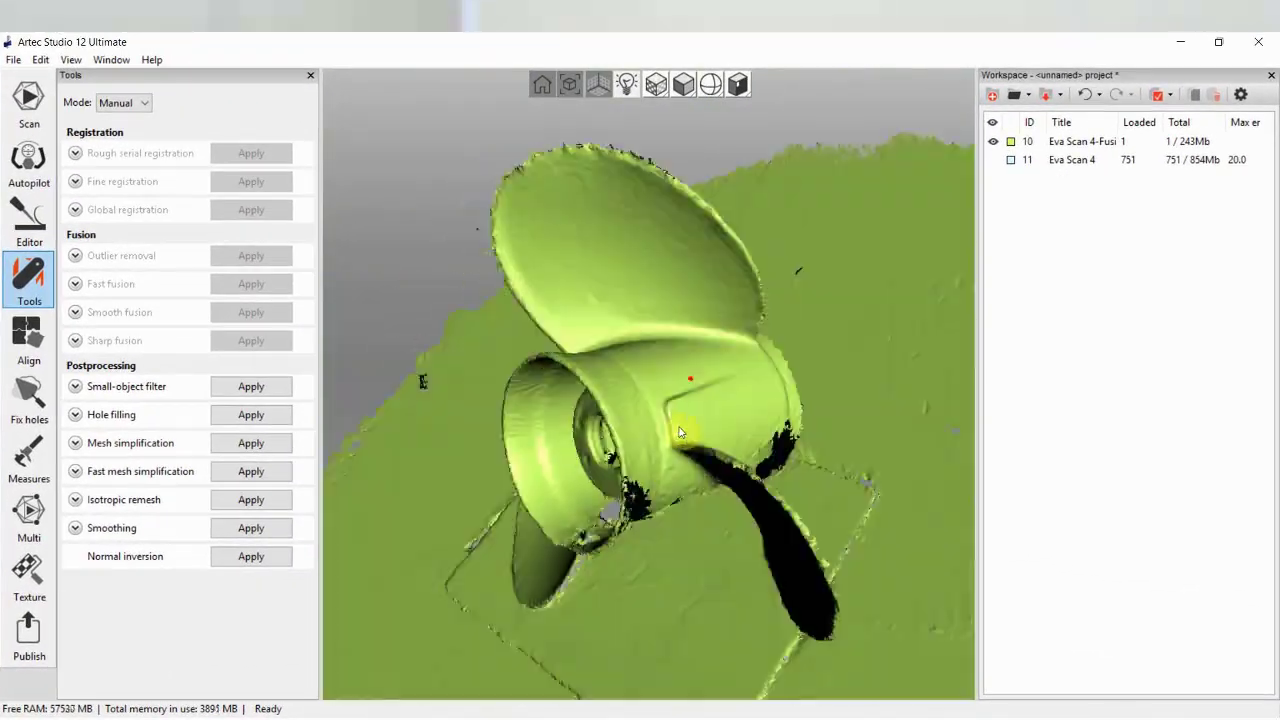
{"action": "left_click", "coordinate": [993, 142]}
{"action": "left_click", "coordinate": [992, 160]}
{"action": "left_click_drag", "start_coordinate": [717, 346], "coordinate": [734, 303]}
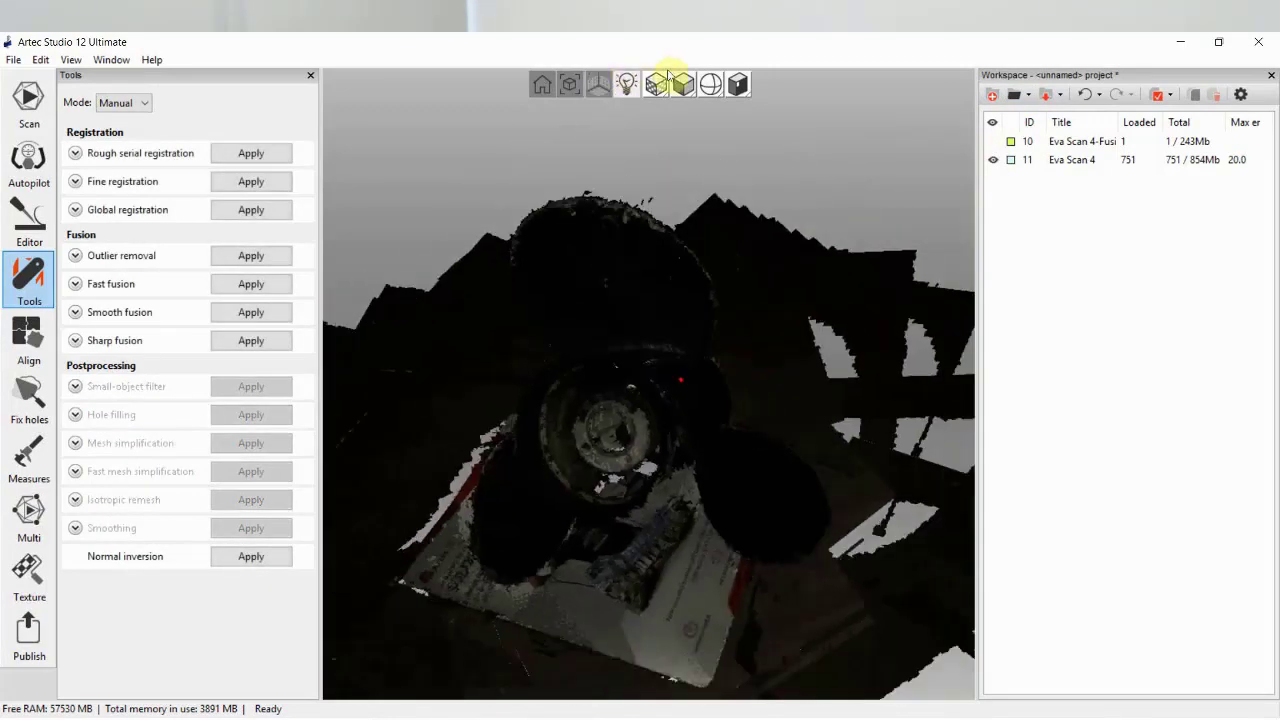
{"action": "left_click", "coordinate": [656, 84]}
{"action": "left_click", "coordinate": [656, 143]}
{"action": "mouse_move", "coordinate": [552, 372]}
{"action": "left_mouse_down"}
{"action": "mouse_move", "coordinate": [650, 361]}
{"action": "mouse_move", "coordinate": [609, 400]}
{"action": "left_mouse_up"}
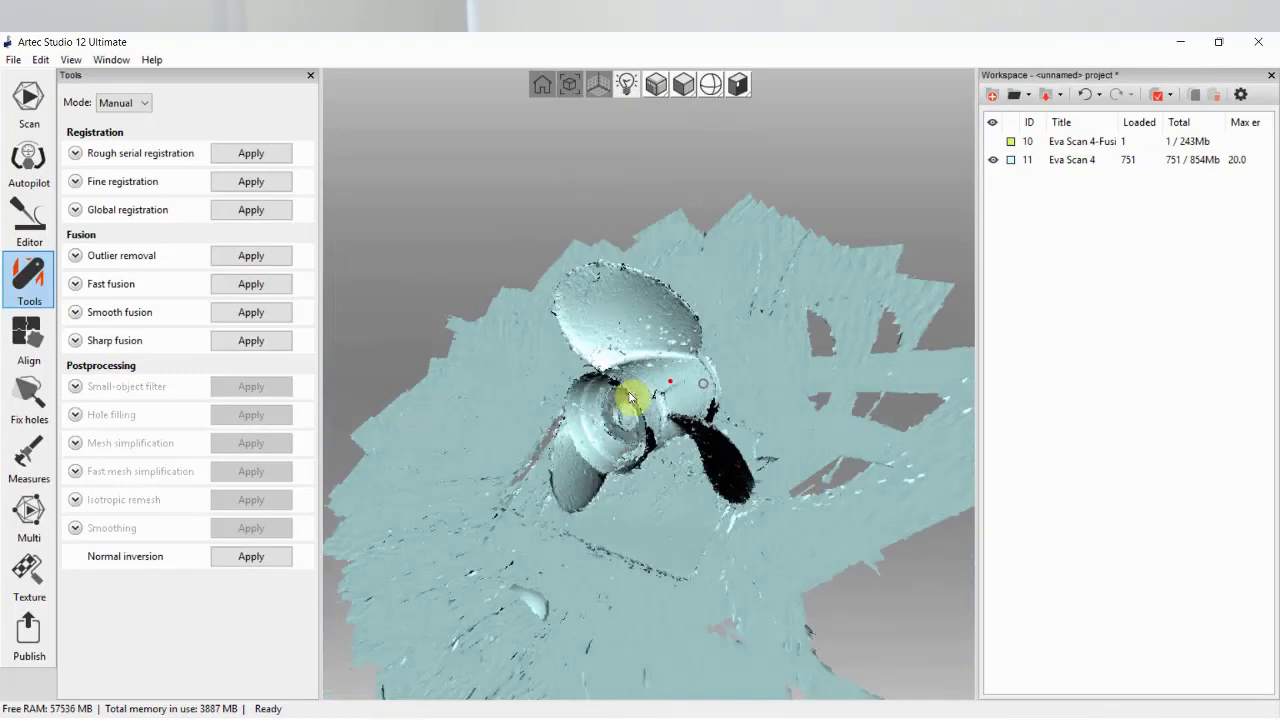
Step: Run Global registration on Eva Scan 4 and inspect the aligned propeller scan from several angles
{"action": "left_click", "coordinate": [251, 211]}
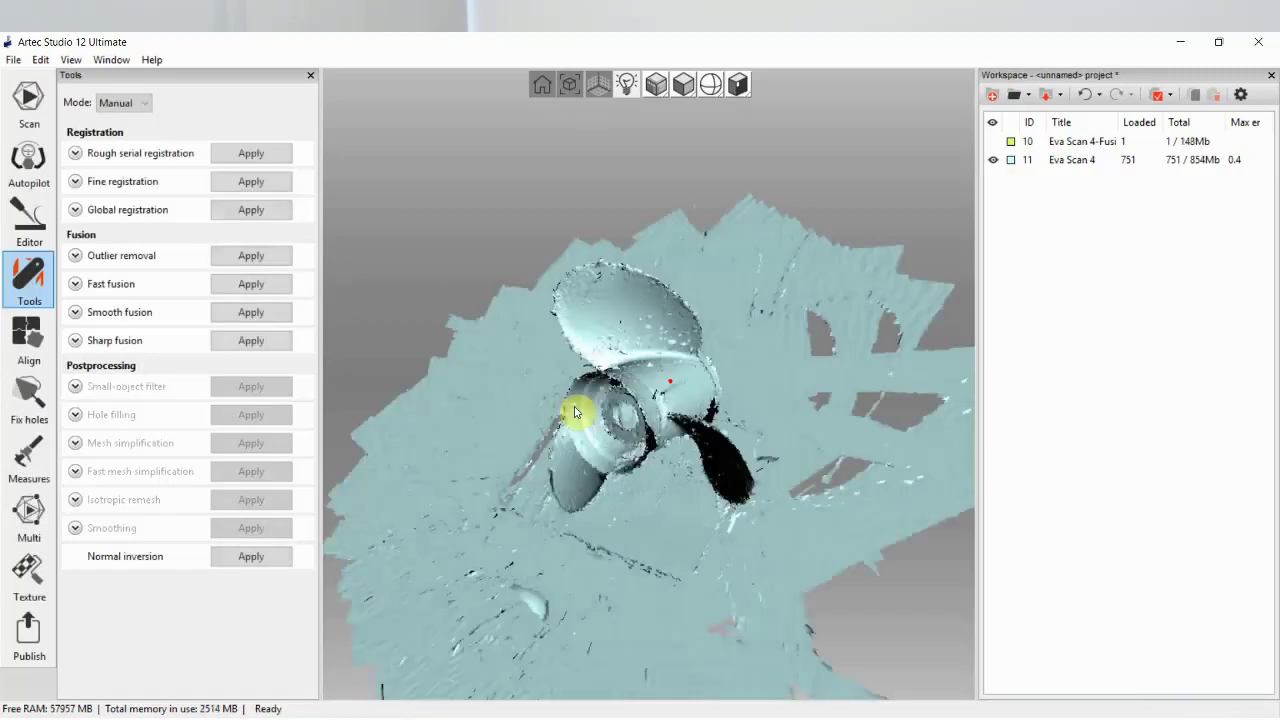
{"action": "left_click_drag", "start_coordinate": [566, 417], "coordinate": [636, 551]}
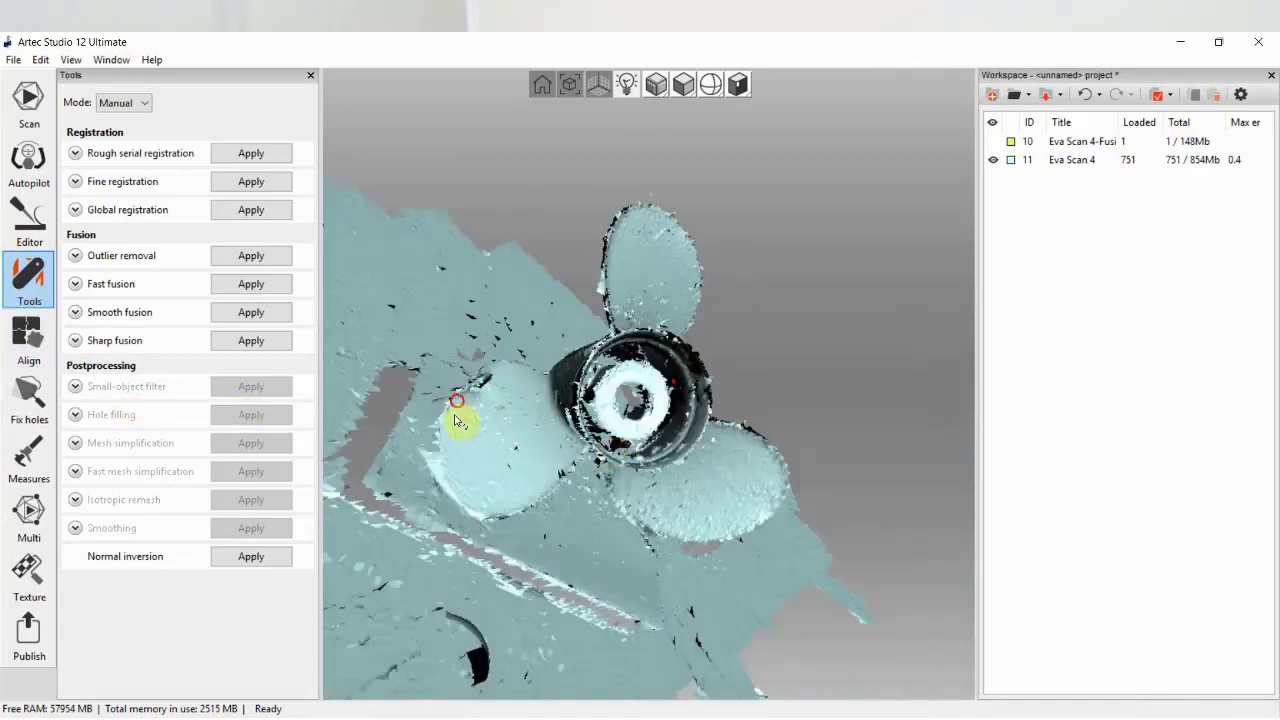
{"action": "left_click_drag", "start_coordinate": [457, 417], "coordinate": [391, 340]}
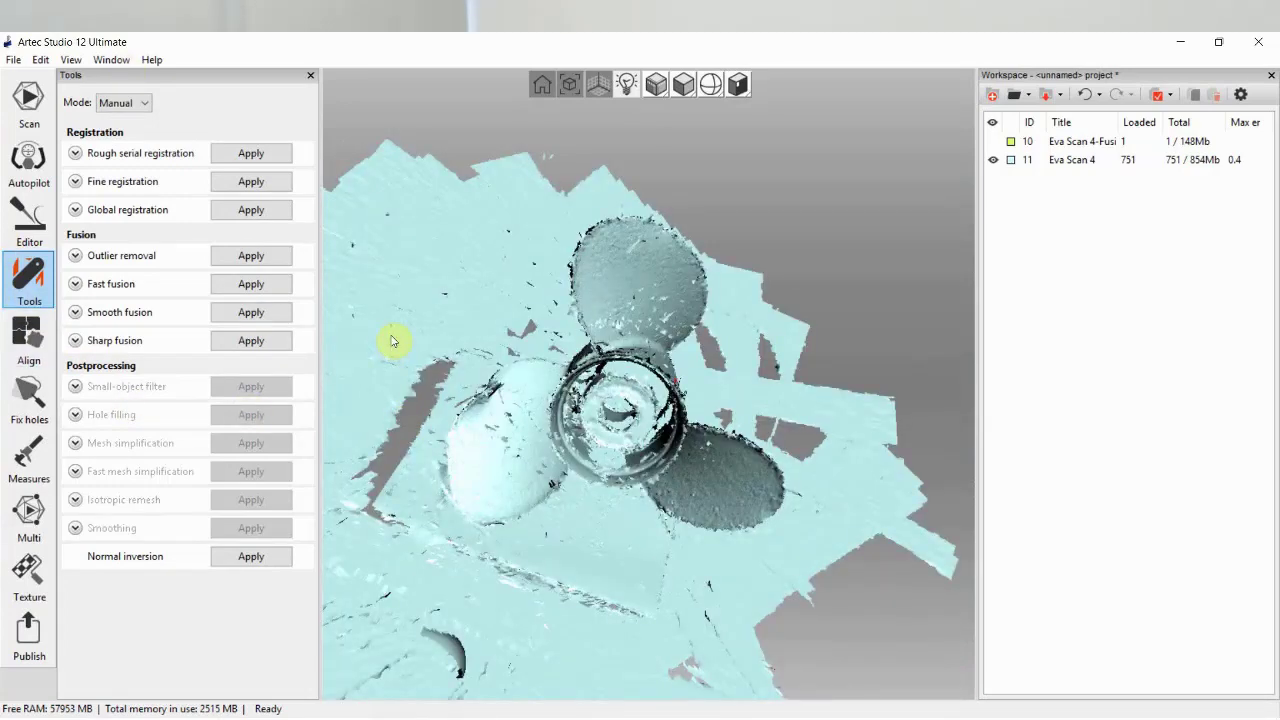
Step: Mark the table surface around the propeller in Eva Scan 4 using the Eraser's cutoff-plane selection
{"action": "left_click", "coordinate": [30, 225]}
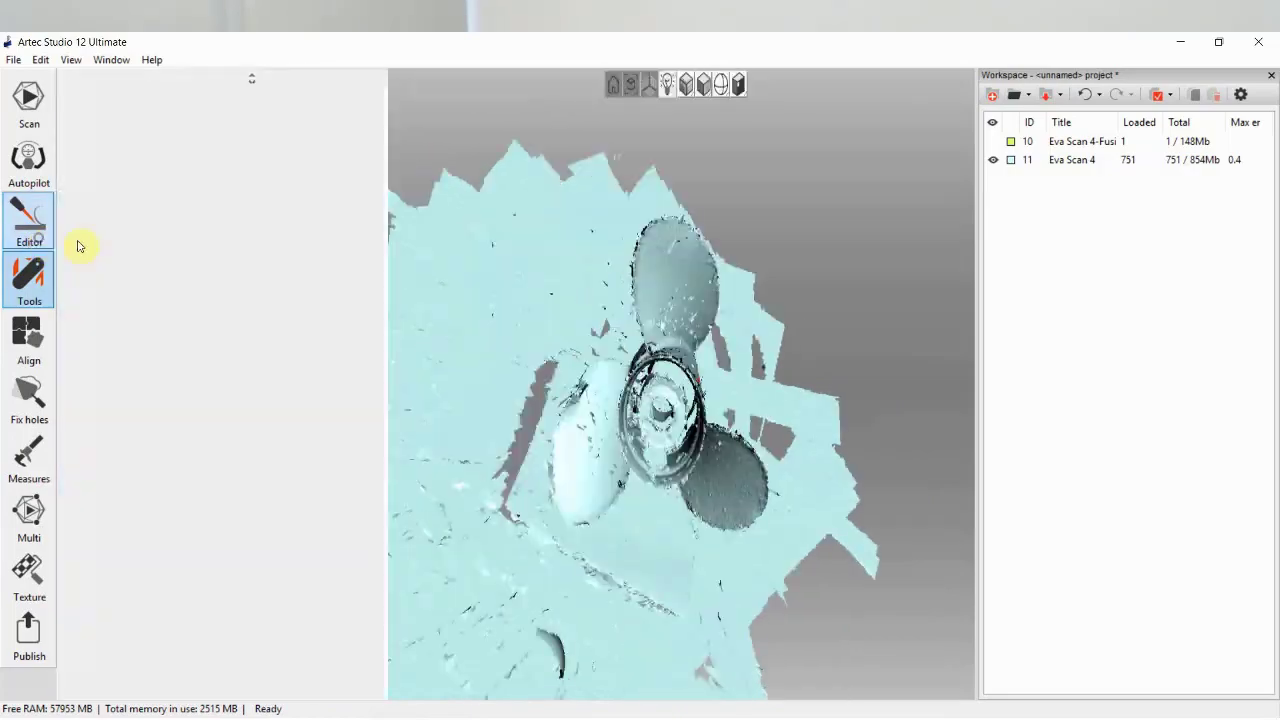
{"action": "mouse_move", "coordinate": [686, 471]}
{"action": "left_mouse_down"}
{"action": "mouse_move", "coordinate": [651, 551]}
{"action": "mouse_move", "coordinate": [720, 491]}
{"action": "mouse_move", "coordinate": [598, 333]}
{"action": "left_mouse_up"}
{"action": "left_click_drag", "start_coordinate": [666, 403], "coordinate": [730, 470]}
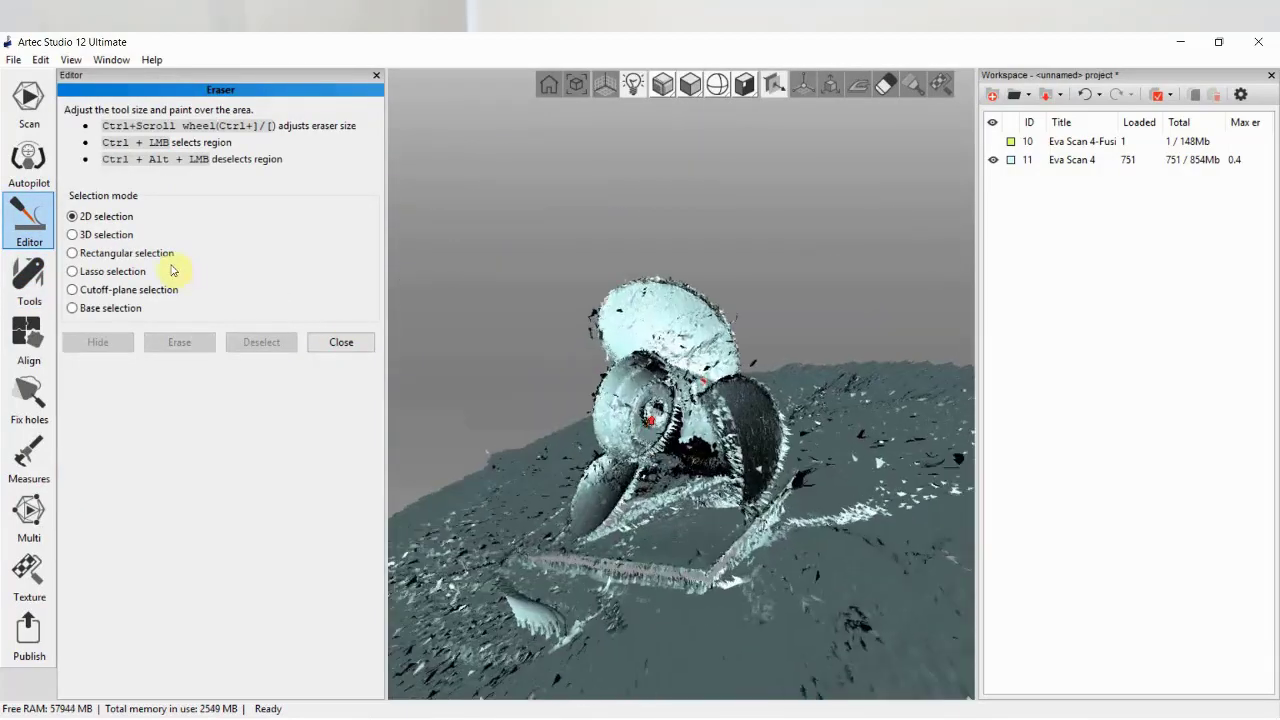
{"action": "left_click", "coordinate": [150, 290]}
{"action": "left_click_drag", "start_coordinate": [495, 467], "coordinate": [621, 592]}
{"action": "mouse_move", "coordinate": [651, 534]}
{"action": "left_mouse_down", "text": "ctrl"}
{"action": "mouse_move", "coordinate": [680, 540]}
{"action": "mouse_move", "coordinate": [523, 543]}
{"action": "left_mouse_up", "text": "ctrl"}
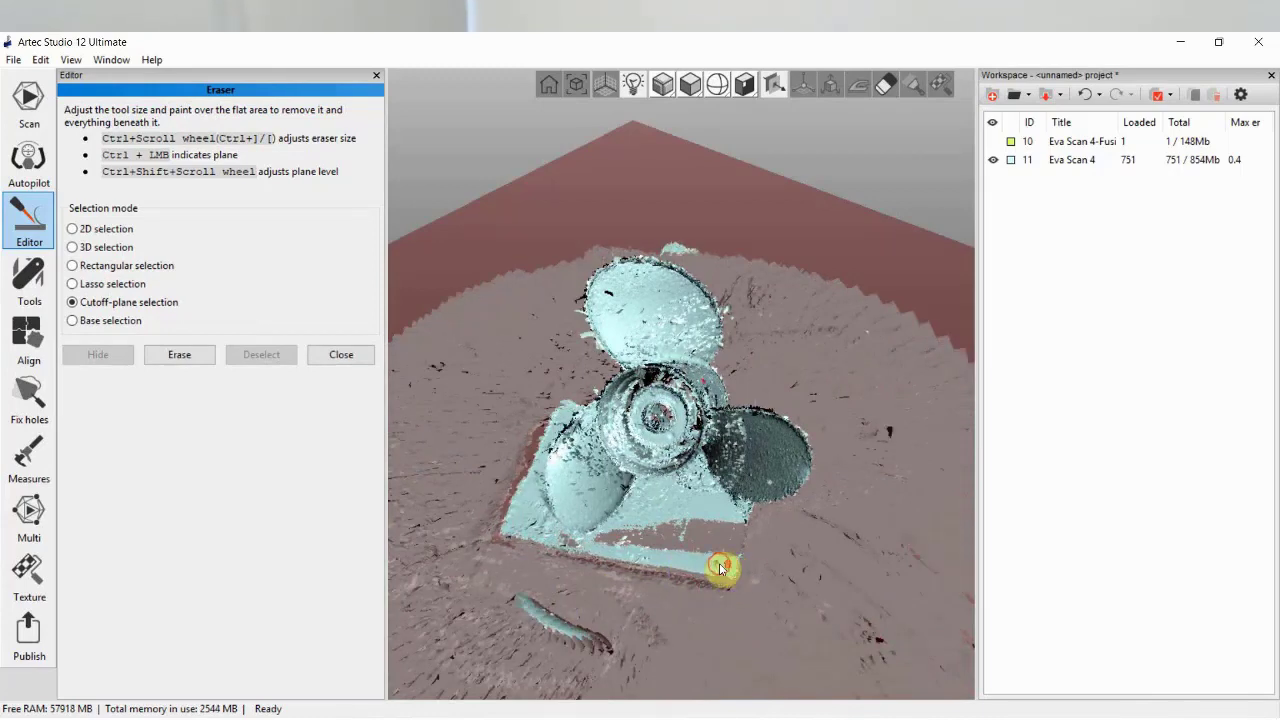
Step: Adjust the cutoff plane to also cover the sheet under the propeller, and erase everything at or beneath it
{"action": "scroll", "coordinate": [720, 564], "scroll_direction": "up", "scroll_amount": 2, "text": "ctrl+shift"}
{"action": "left_click_drag", "start_coordinate": [720, 568], "coordinate": [521, 416]}
{"action": "left_click", "coordinate": [521, 418], "text": "ctrl"}
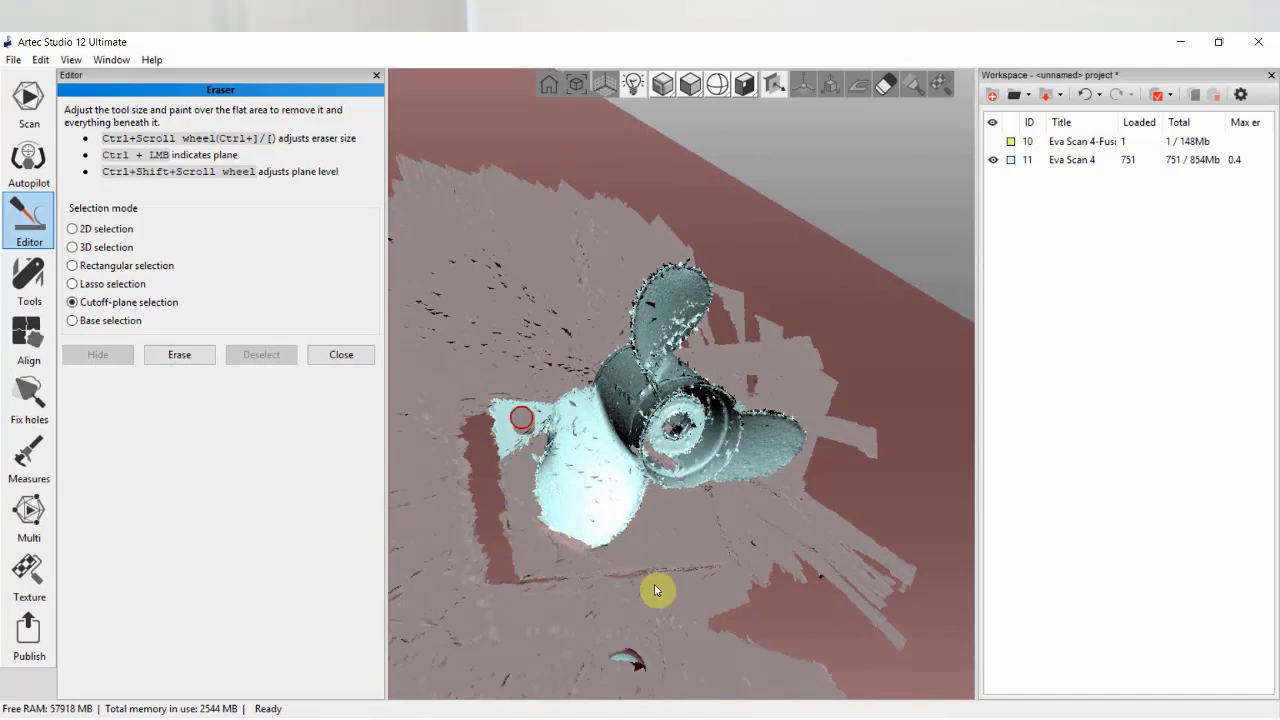
{"action": "left_click", "coordinate": [741, 577], "text": "ctrl"}
{"action": "left_click_drag", "start_coordinate": [704, 549], "coordinate": [551, 566]}
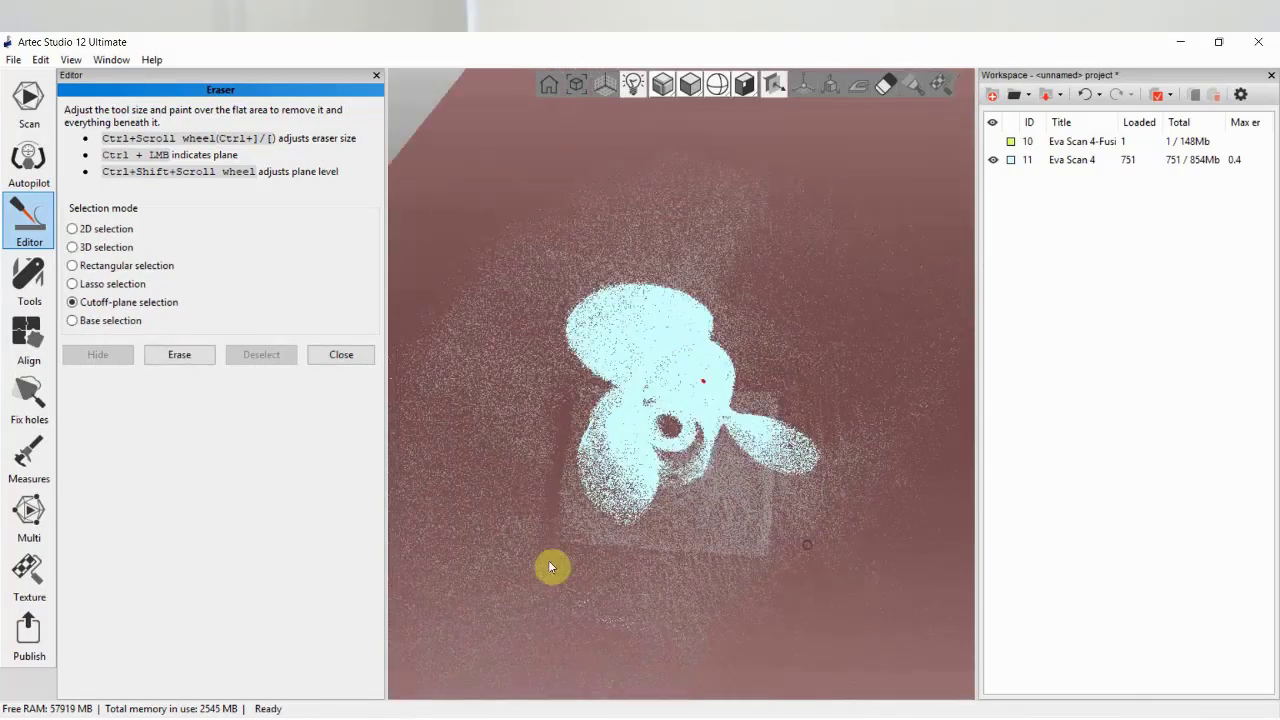
{"action": "left_click", "coordinate": [170, 351]}
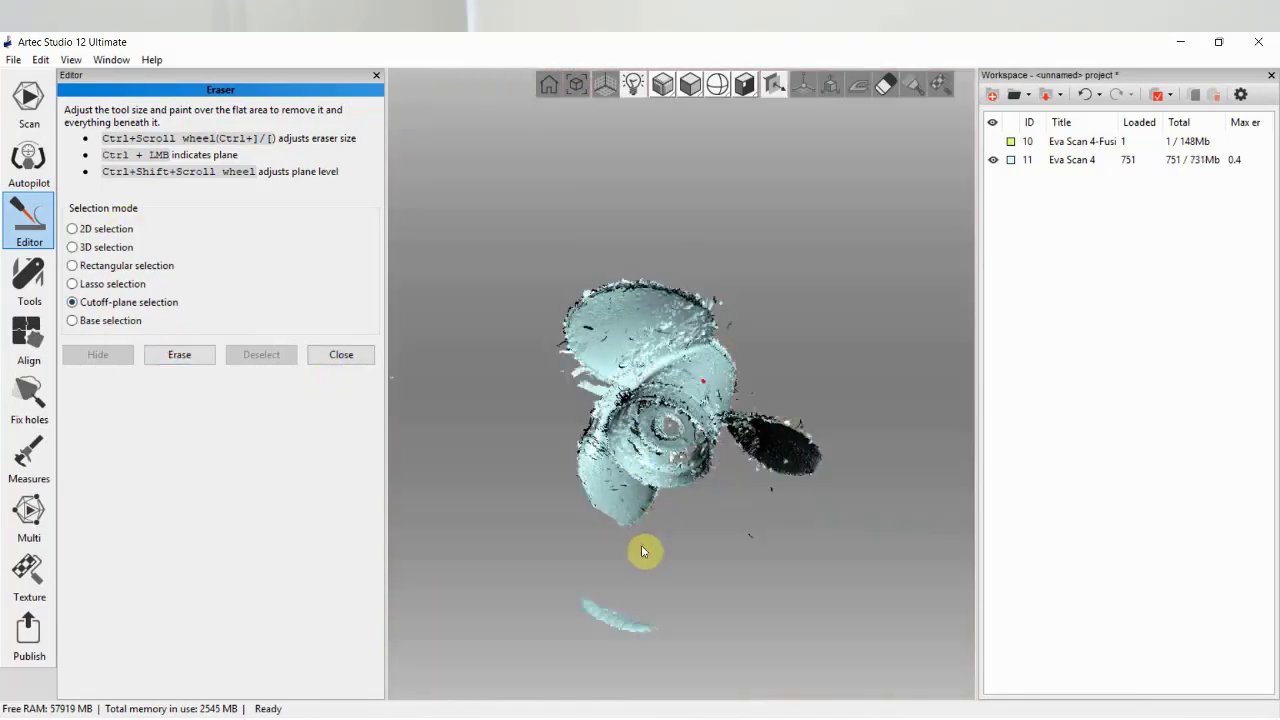
{"action": "mouse_move", "coordinate": [641, 545]}
{"action": "left_mouse_down"}
{"action": "mouse_move", "coordinate": [686, 443]}
{"action": "mouse_move", "coordinate": [594, 551]}
{"action": "mouse_move", "coordinate": [667, 505]}
{"action": "mouse_move", "coordinate": [749, 509]}
{"action": "mouse_move", "coordinate": [643, 420]}
{"action": "mouse_move", "coordinate": [671, 404]}
{"action": "mouse_move", "coordinate": [2, 233]}
{"action": "left_mouse_up"}
Step: Close the Eraser and run Sharp fusion on Eva Scan 4 with resolution 1, filling holes by radius up to 5
{"action": "left_click", "coordinate": [29, 278]}
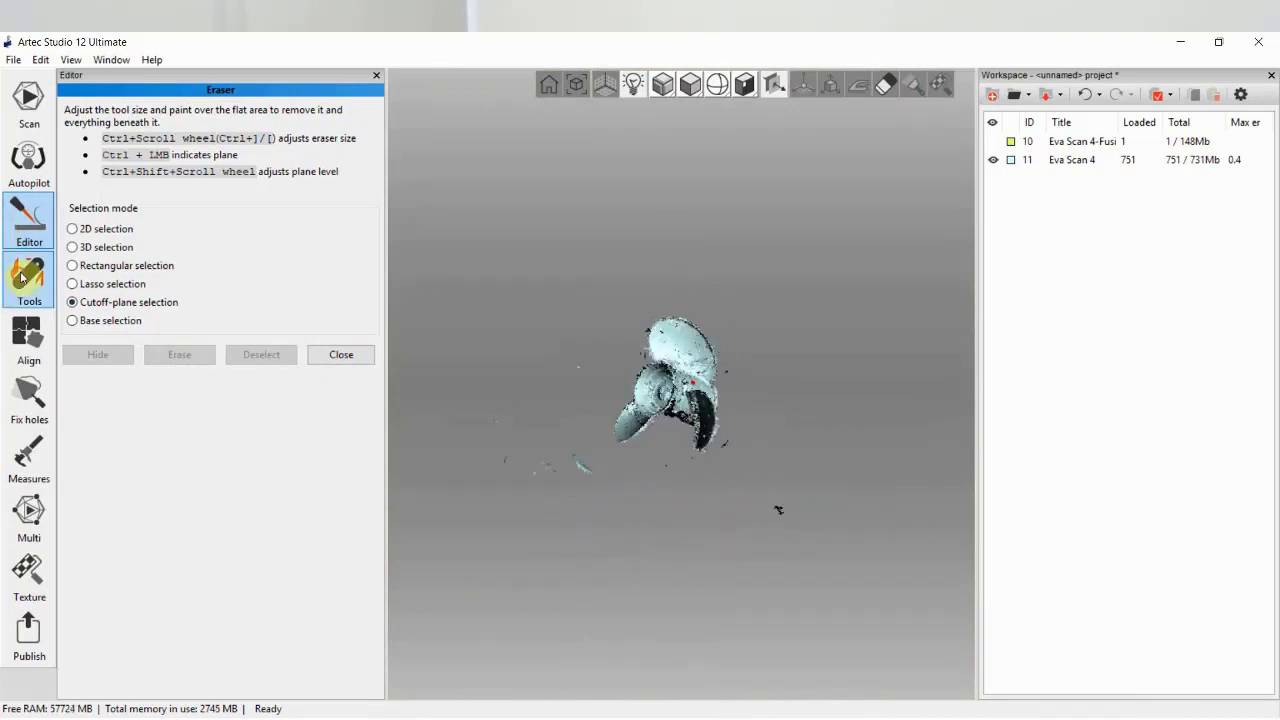
{"action": "key", "text": "Return"}
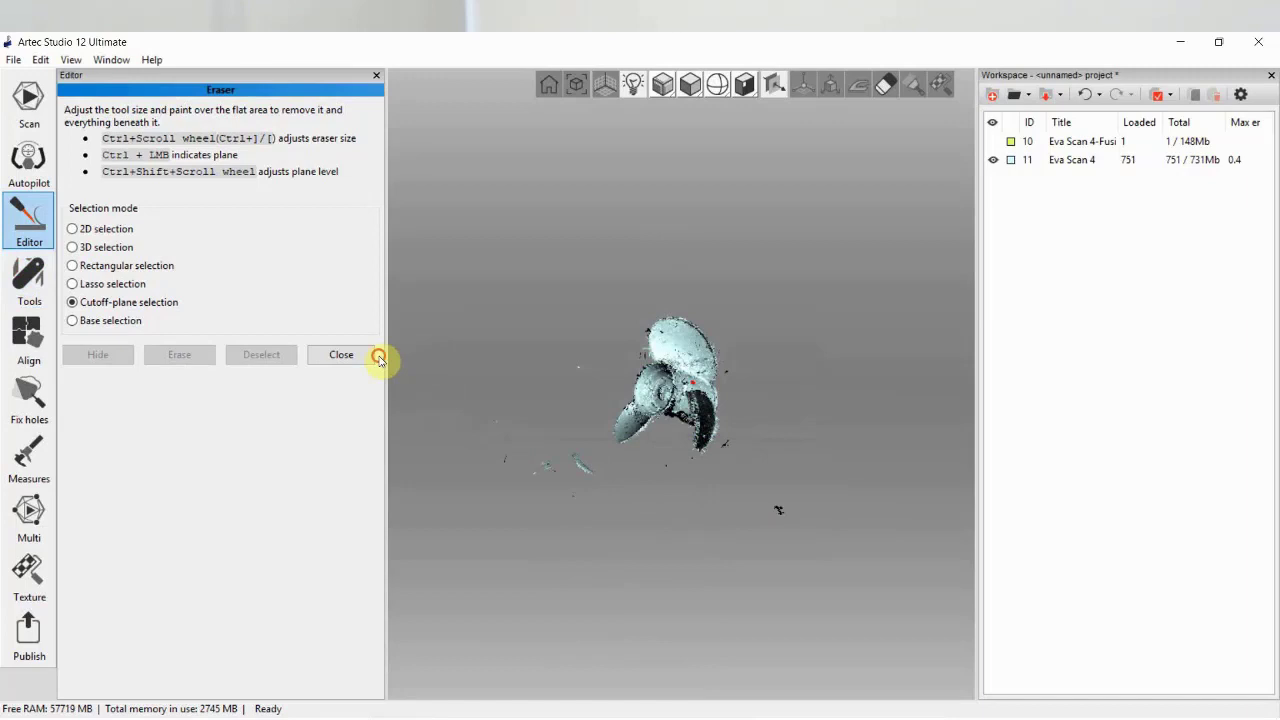
{"action": "left_click", "coordinate": [343, 354]}
{"action": "left_click", "coordinate": [27, 280]}
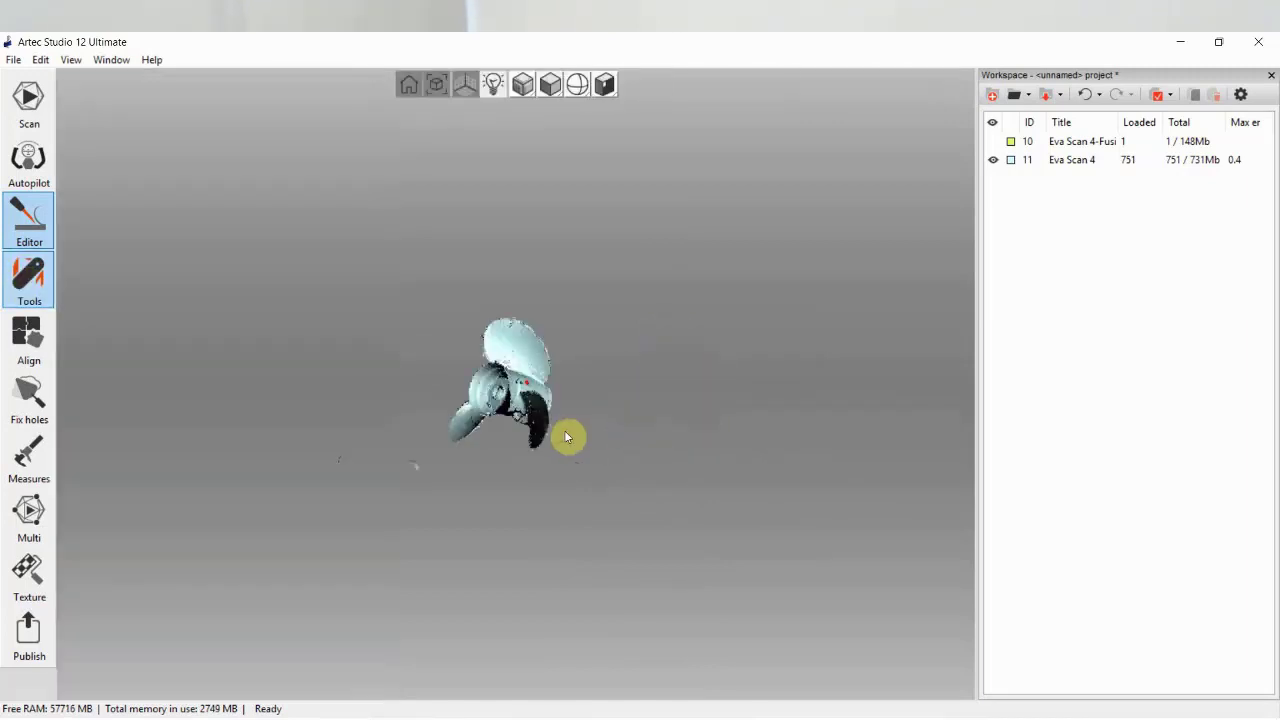
{"action": "left_click_drag", "start_coordinate": [794, 463], "coordinate": [680, 414]}
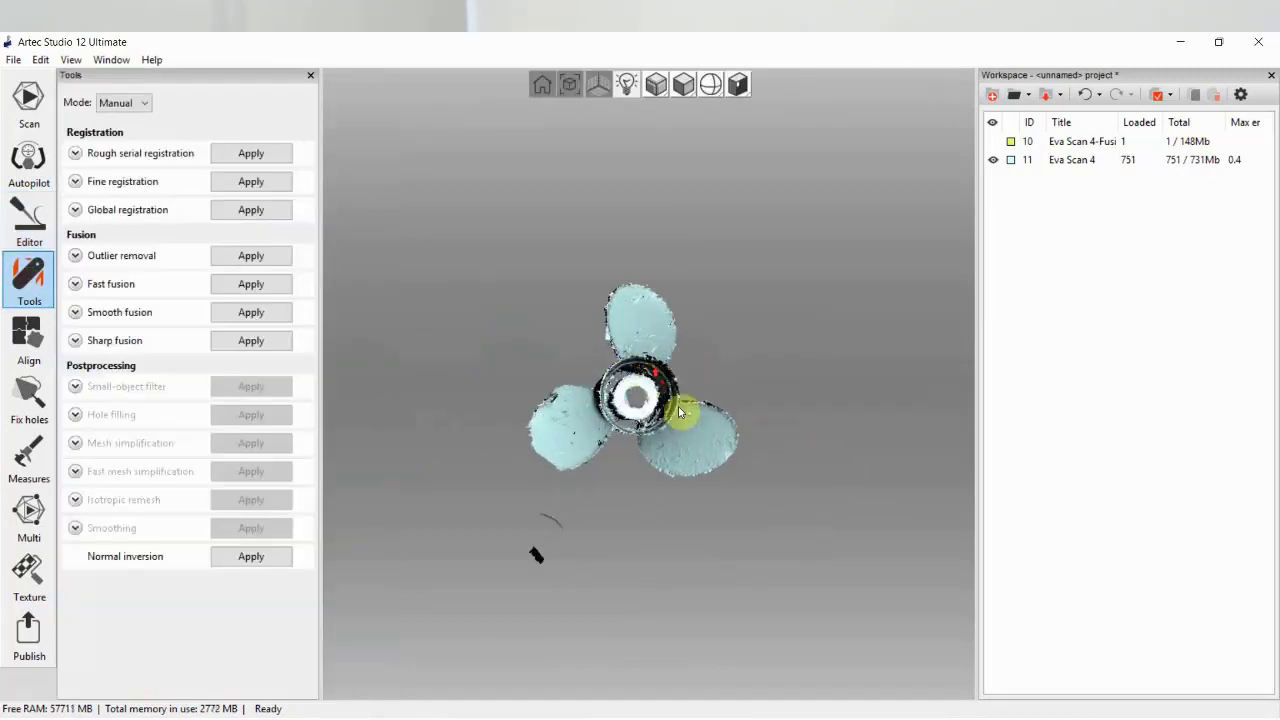
{"action": "left_click", "coordinate": [75, 340]}
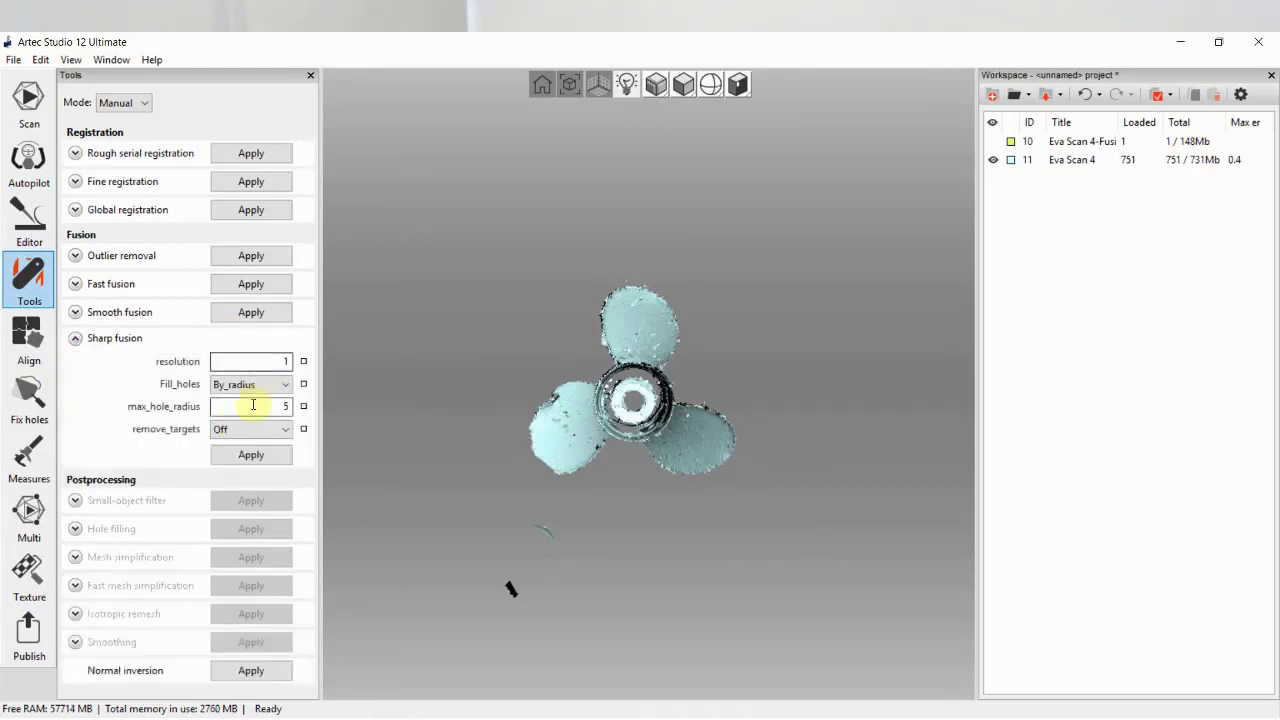
{"action": "left_click", "coordinate": [258, 460]}
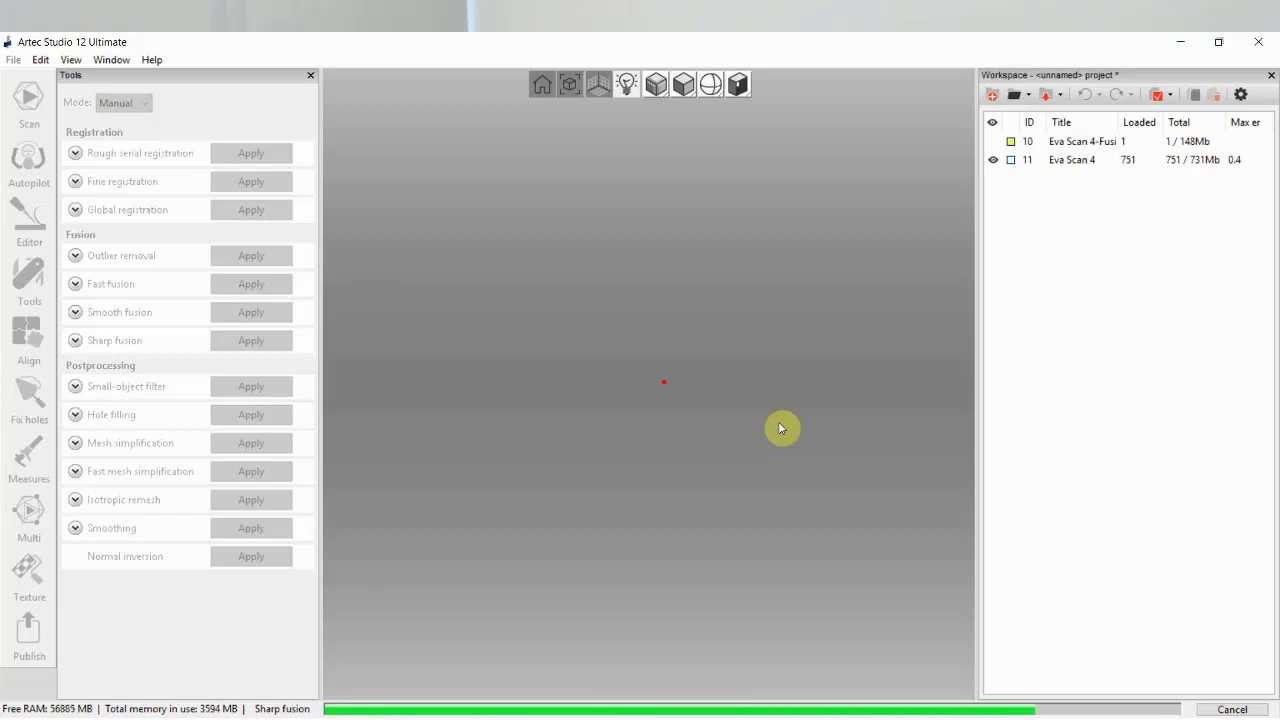
{"action": "left_click_drag", "start_coordinate": [866, 423], "coordinate": [694, 386]}
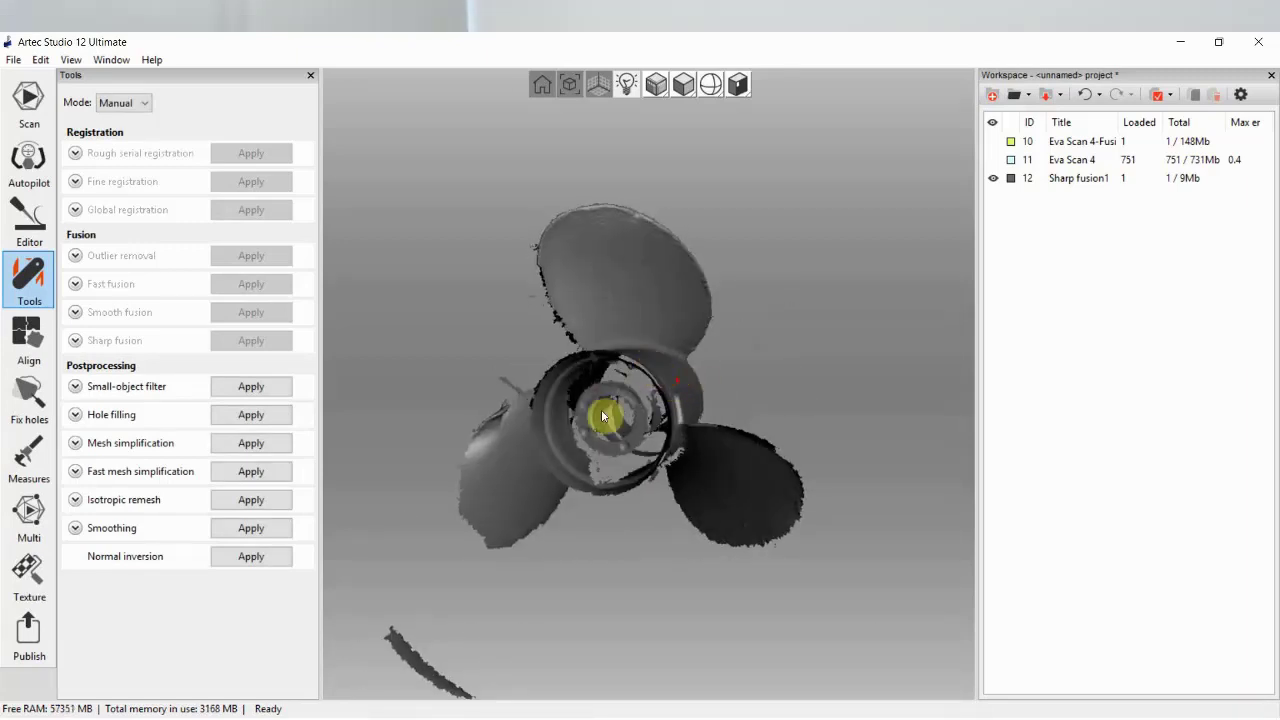
{"action": "left_click_drag", "start_coordinate": [603, 416], "coordinate": [570, 420]}
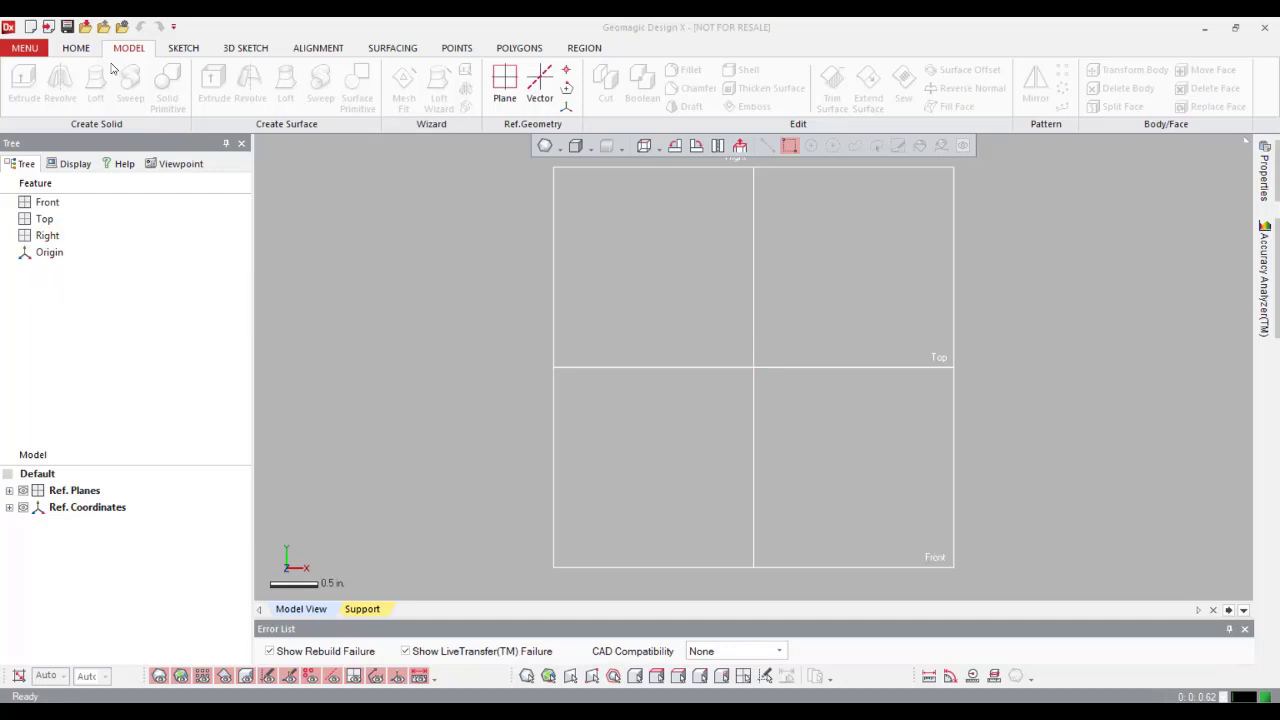
{"action": "left_click", "coordinate": [181, 49]}
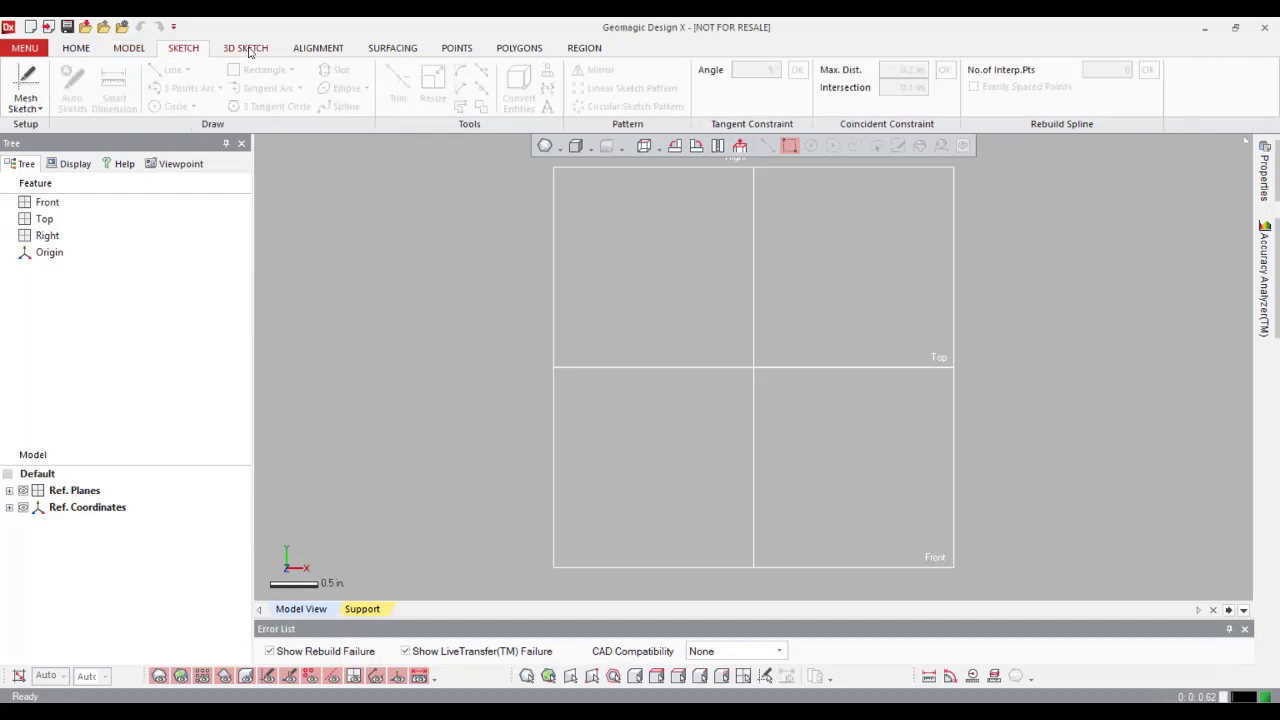
{"action": "left_click", "coordinate": [262, 48]}
{"action": "left_click", "coordinate": [318, 48]}
{"action": "left_click", "coordinate": [392, 48]}
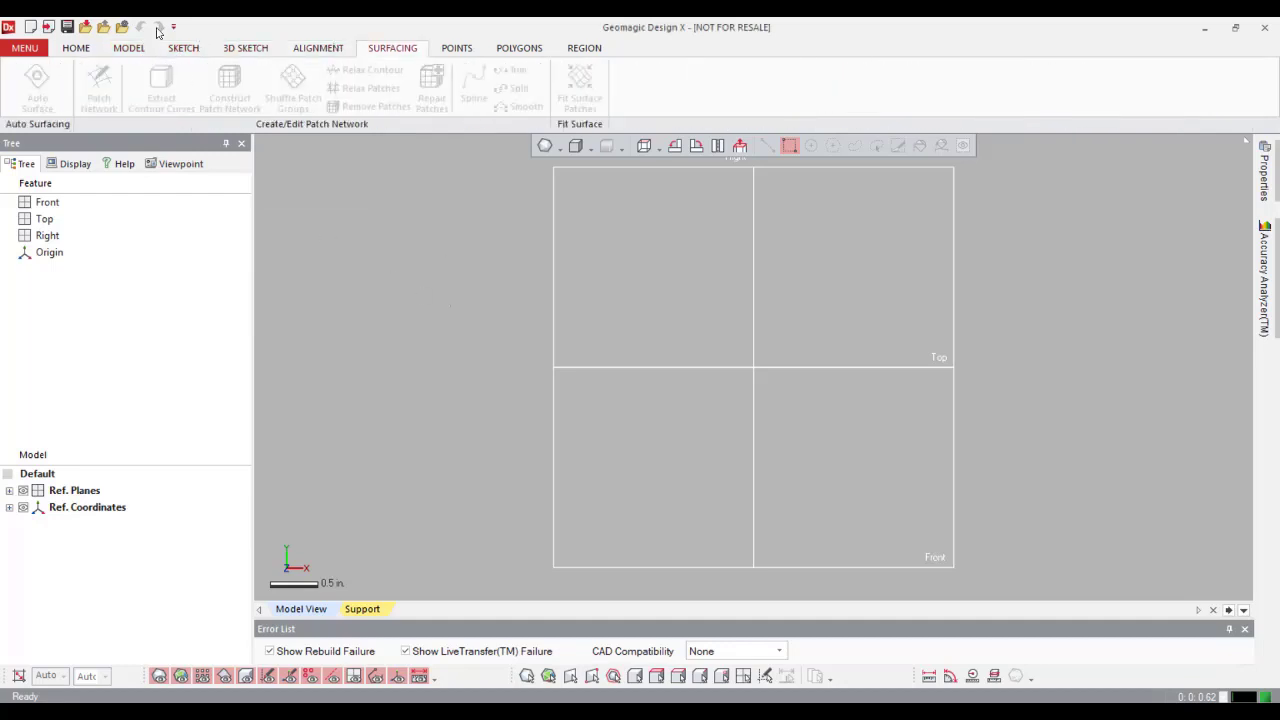
Step: Import the fan blade mesh from the Desktop into Geomagic Design X without running the Mesh Buildup Wizard
{"action": "left_click", "coordinate": [86, 25]}
{"action": "scroll", "coordinate": [530, 330], "scroll_direction": "down", "scroll_amount": 10}
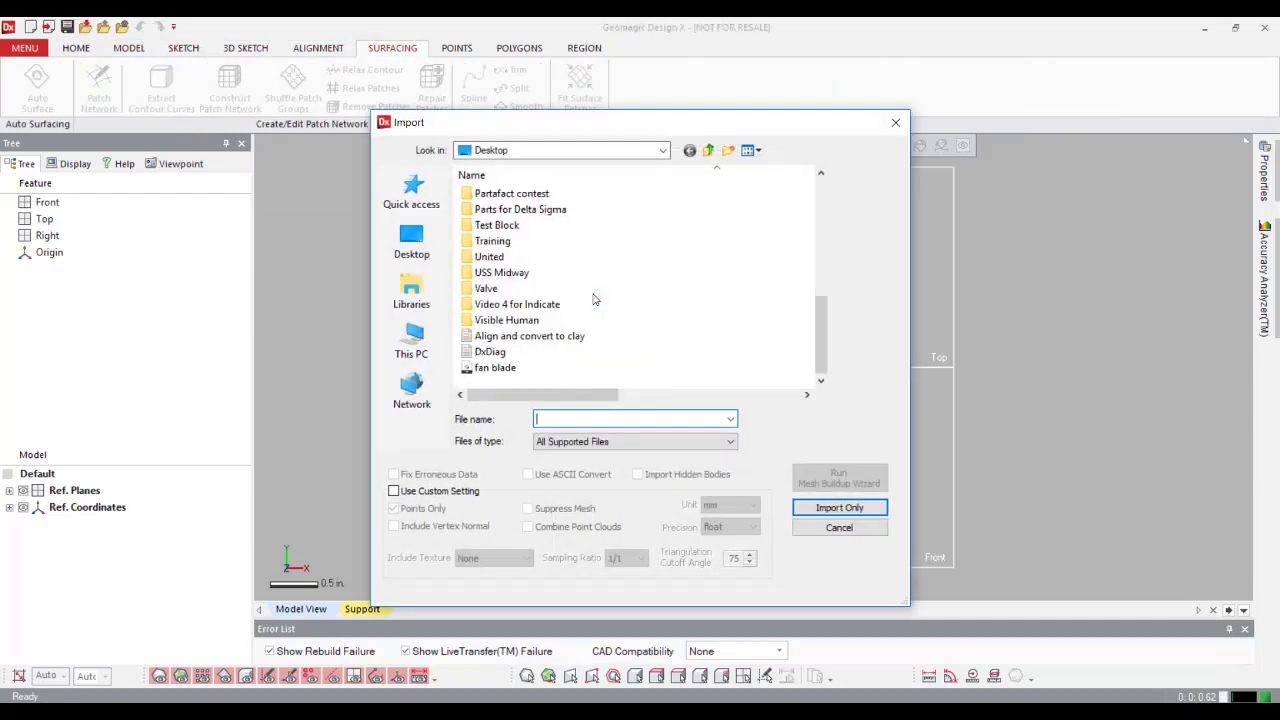
{"action": "left_click", "coordinate": [495, 367]}
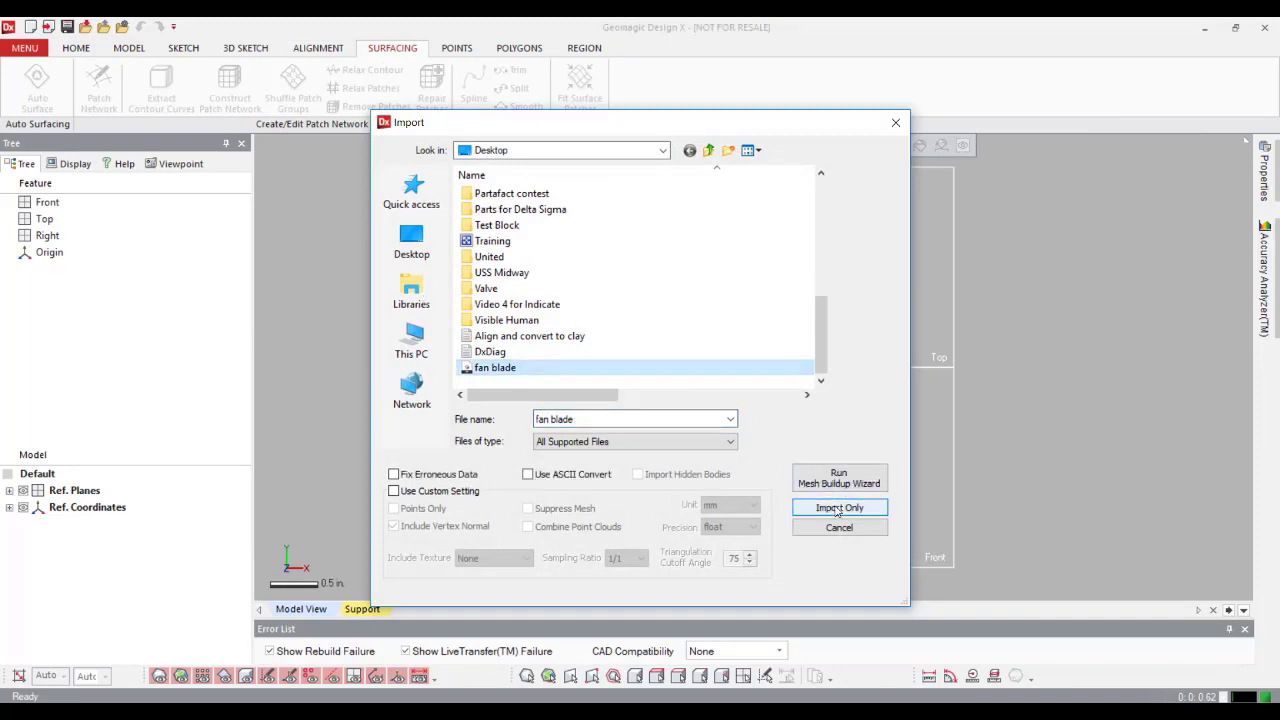
{"action": "left_click", "coordinate": [839, 507]}
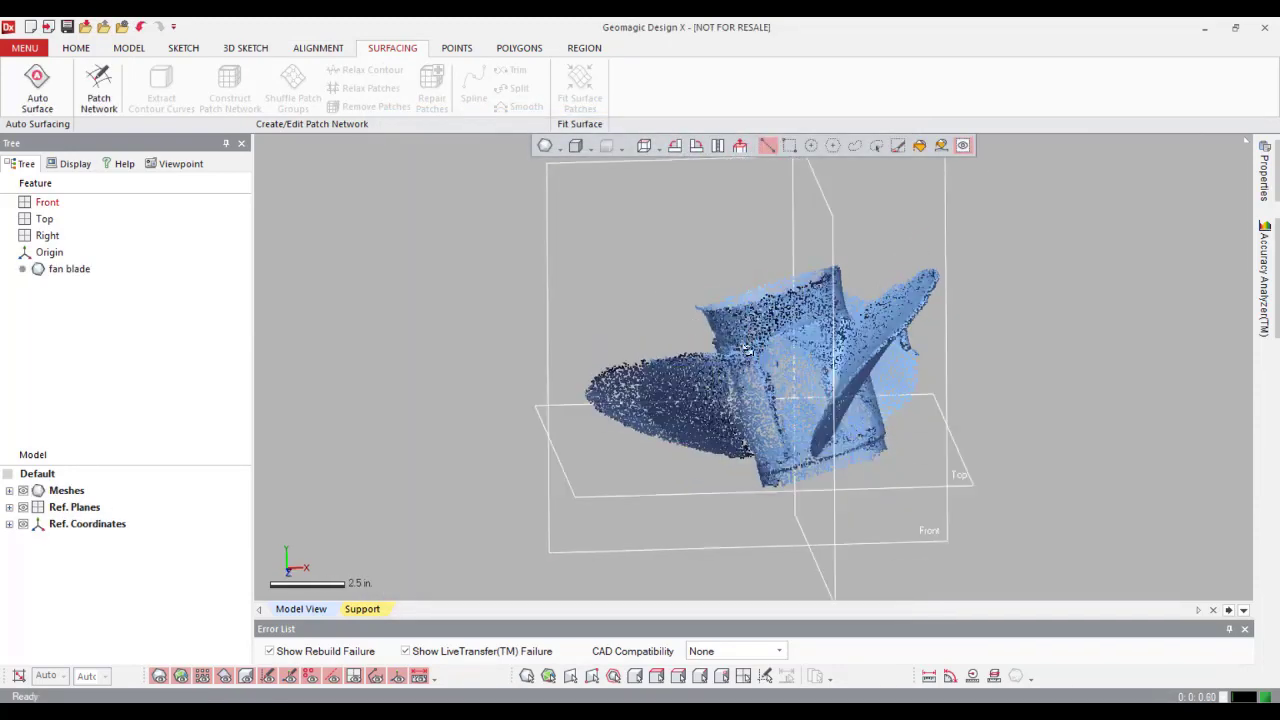
Step: Hide the reference planes so only the propeller mesh and coordinates are displayed
{"action": "left_click", "coordinate": [24, 507]}
{"action": "mouse_move", "coordinate": [436, 398]}
{"action": "right_mouse_down"}
{"action": "mouse_move", "coordinate": [925, 411]}
{"action": "mouse_move", "coordinate": [373, 383]}
{"action": "mouse_move", "coordinate": [934, 266]}
{"action": "mouse_move", "coordinate": [893, 273]}
{"action": "mouse_move", "coordinate": [880, 300]}
{"action": "mouse_move", "coordinate": [790, 250]}
{"action": "mouse_move", "coordinate": [768, 373]}
{"action": "mouse_move", "coordinate": [868, 395]}
{"action": "mouse_move", "coordinate": [862, 421]}
{"action": "mouse_move", "coordinate": [880, 405]}
{"action": "mouse_move", "coordinate": [877, 431]}
{"action": "mouse_move", "coordinate": [829, 445]}
{"action": "mouse_move", "coordinate": [754, 408]}
{"action": "mouse_move", "coordinate": [912, 432]}
{"action": "mouse_move", "coordinate": [903, 422]}
{"action": "right_mouse_up"}
{"action": "scroll", "coordinate": [768, 373], "scroll_direction": "up", "scroll_amount": 3}
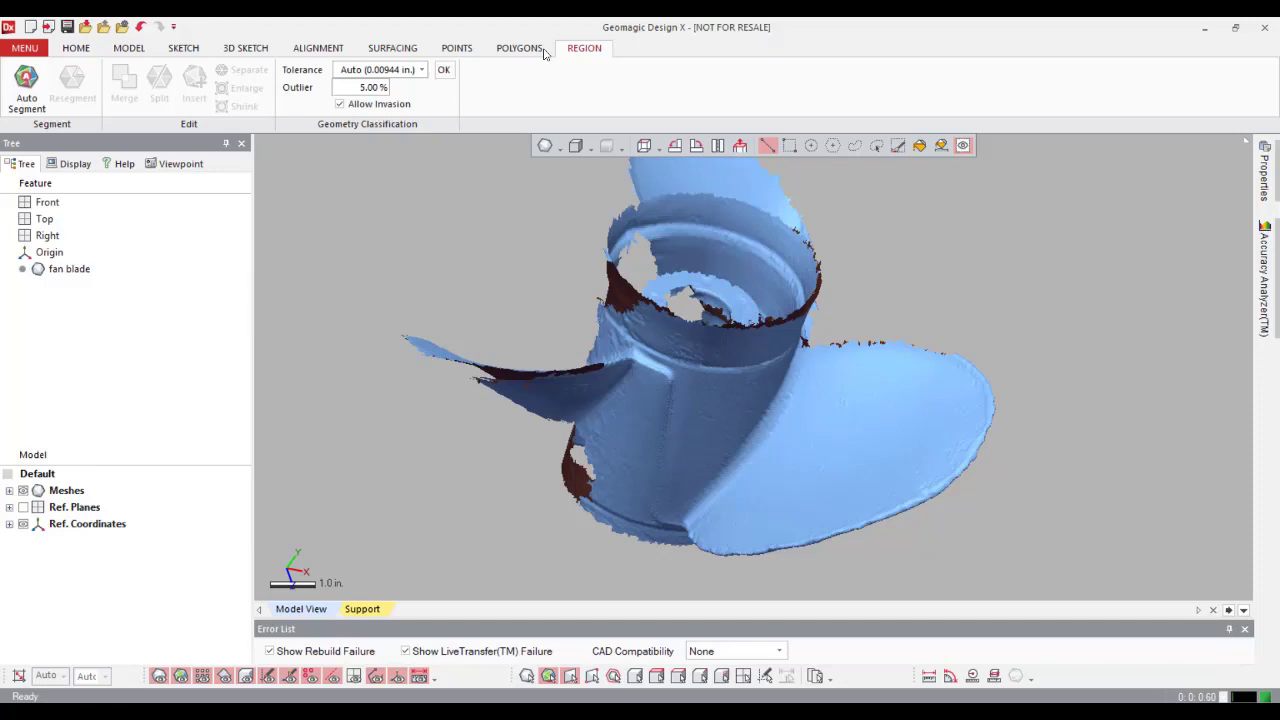
Step: Auto Segment the fan blade mesh with sensitivity 10 and inspect the regions on the hub and blades
{"action": "left_click", "coordinate": [26, 85]}
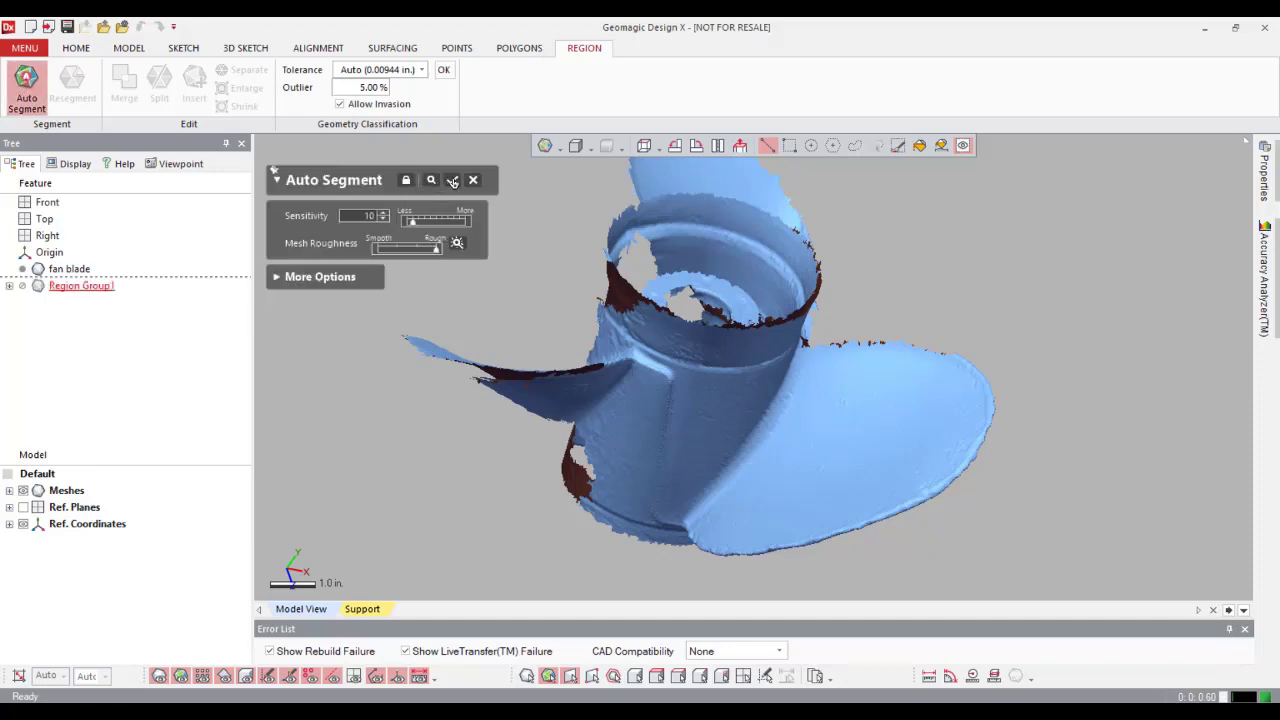
{"action": "left_click", "coordinate": [452, 179]}
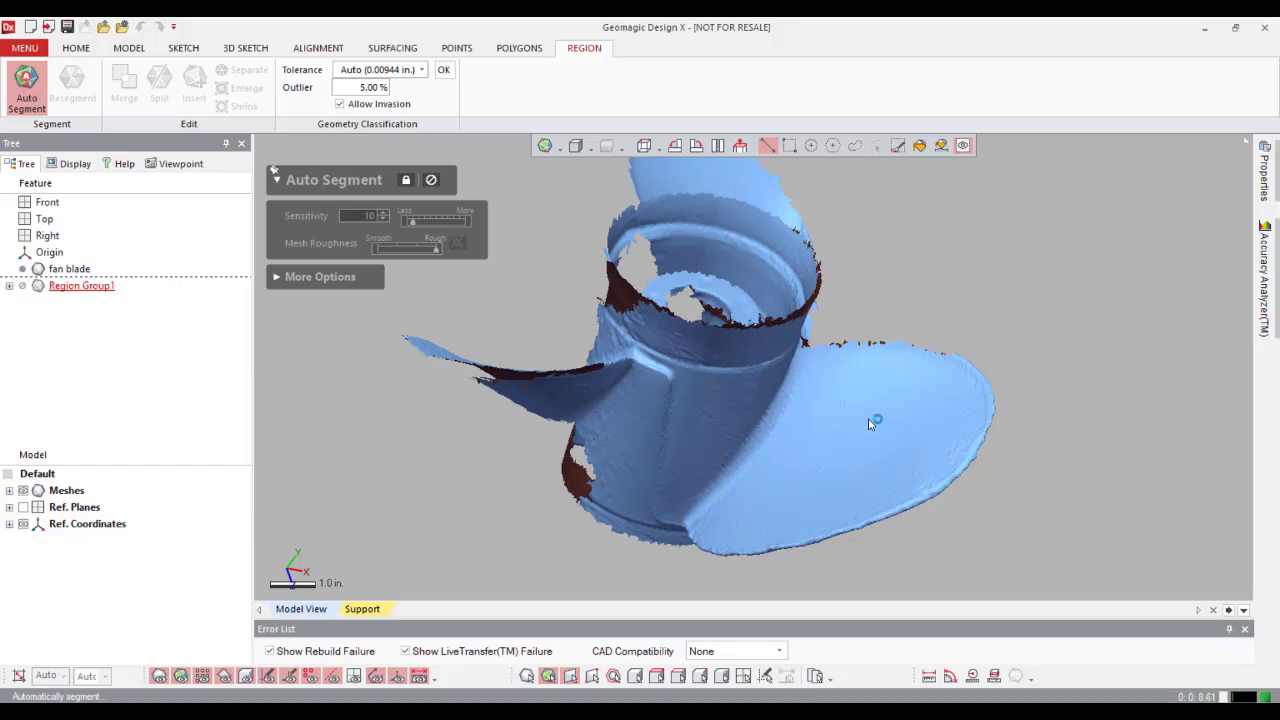
{"action": "mouse_move", "coordinate": [862, 402]}
{"action": "right_mouse_down"}
{"action": "mouse_move", "coordinate": [591, 368]}
{"action": "mouse_move", "coordinate": [672, 480]}
{"action": "mouse_move", "coordinate": [770, 467]}
{"action": "right_mouse_up"}
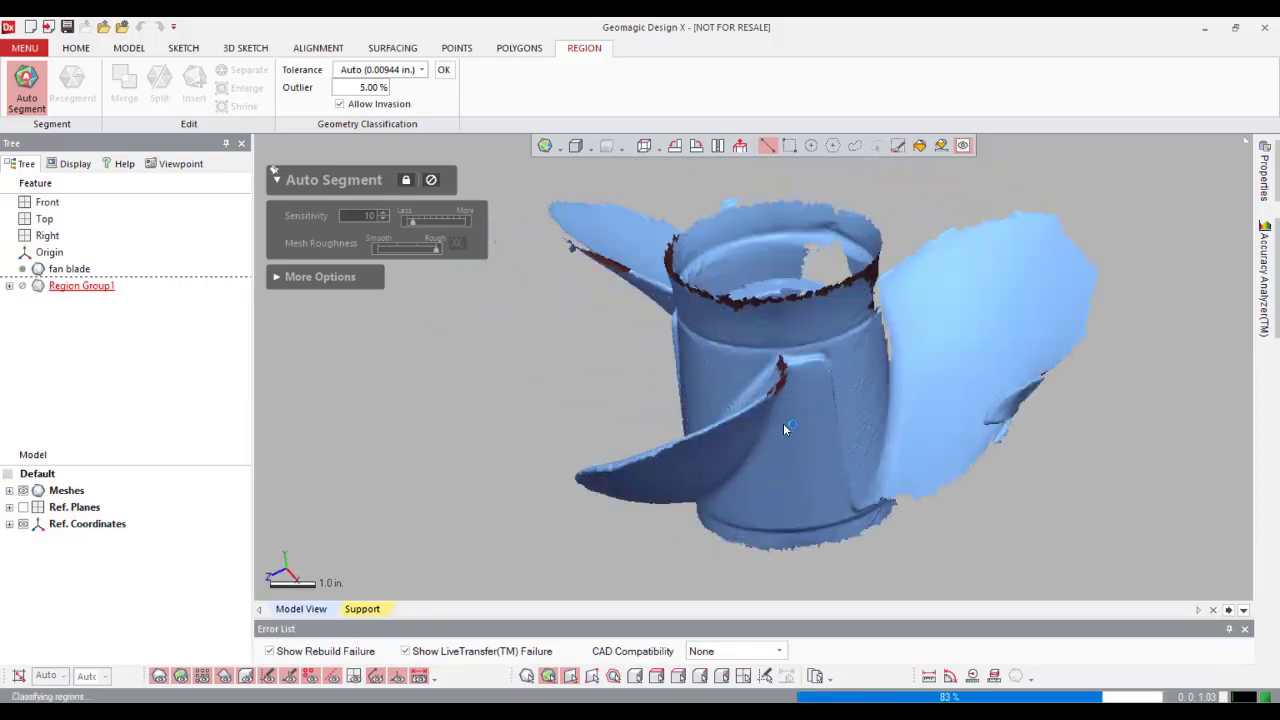
{"action": "right_click_drag", "start_coordinate": [783, 423], "coordinate": [820, 405]}
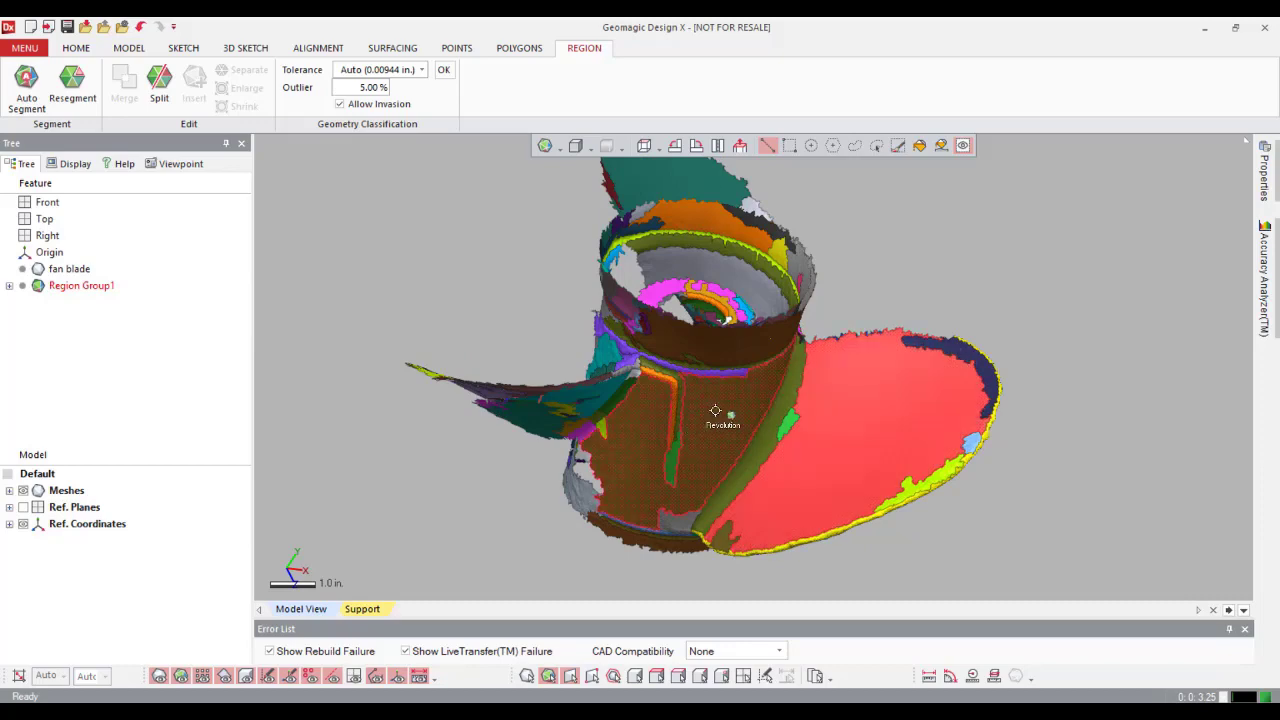
{"action": "right_click_drag", "start_coordinate": [744, 349], "coordinate": [876, 452]}
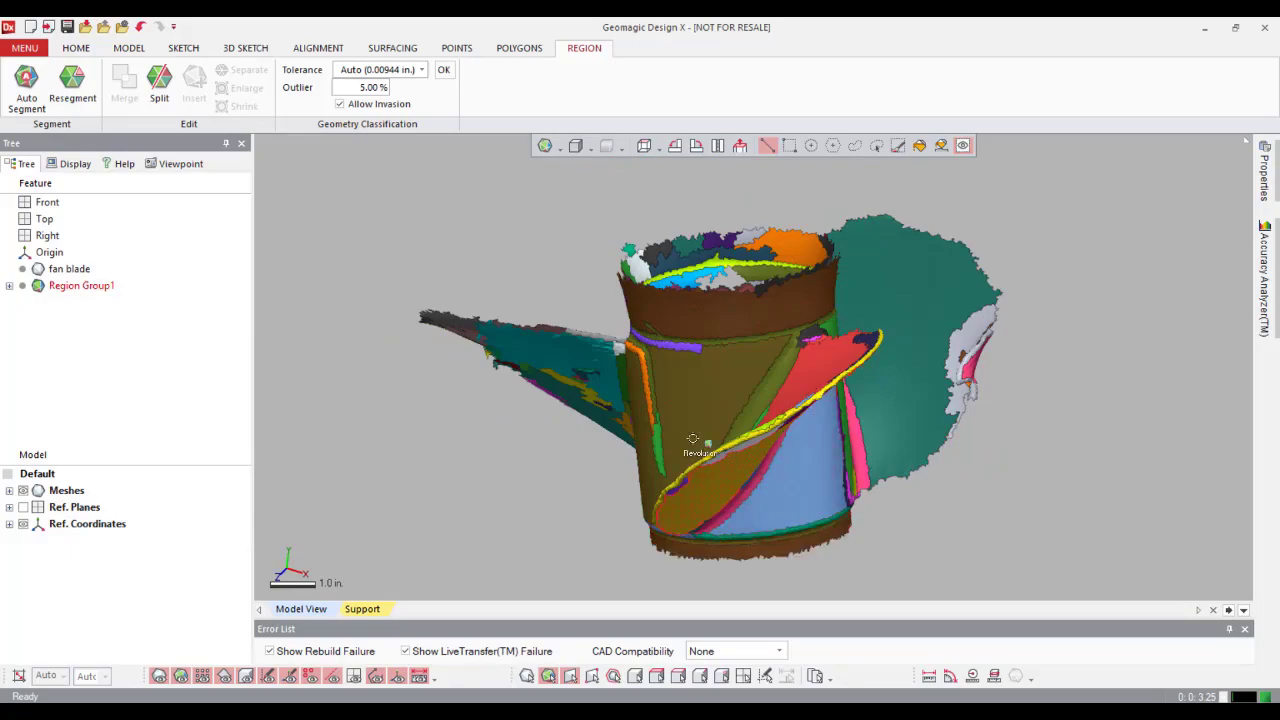
{"action": "right_click_drag", "start_coordinate": [806, 550], "coordinate": [884, 455]}
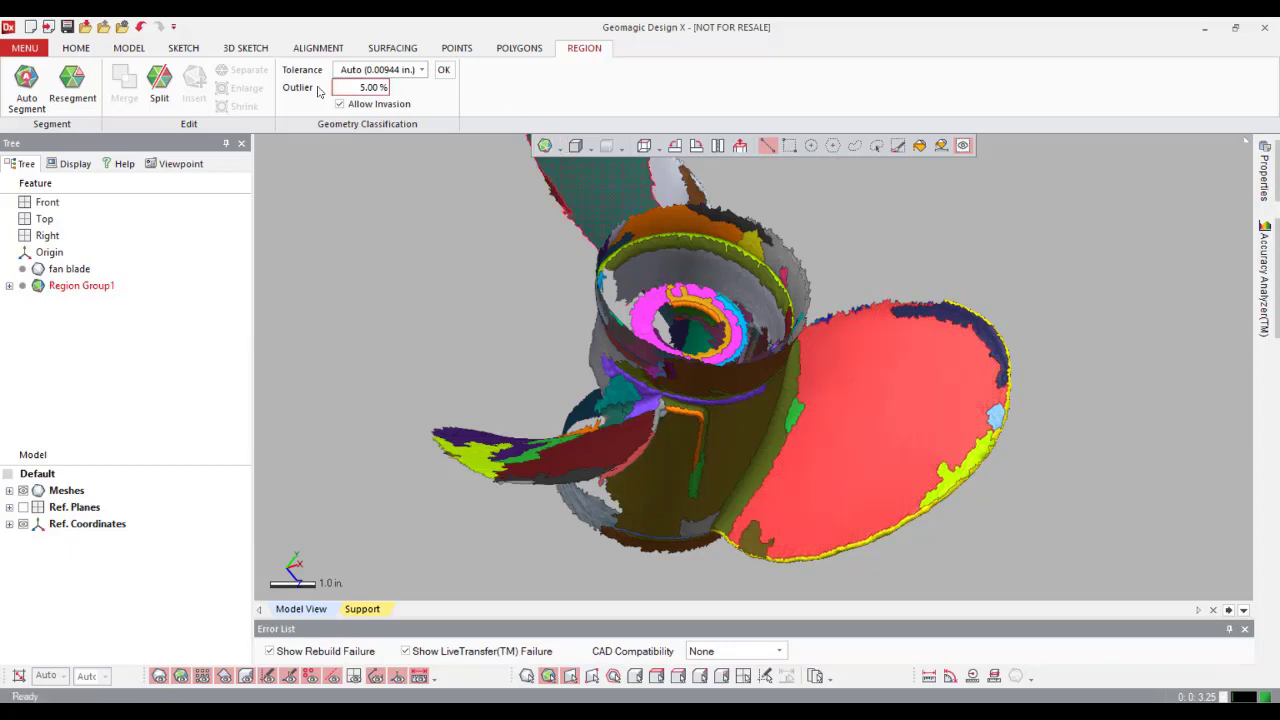
Step: Paint-select the red blade face together with its small neighbouring patches and merge them into one region
{"action": "left_click", "coordinate": [897, 146]}
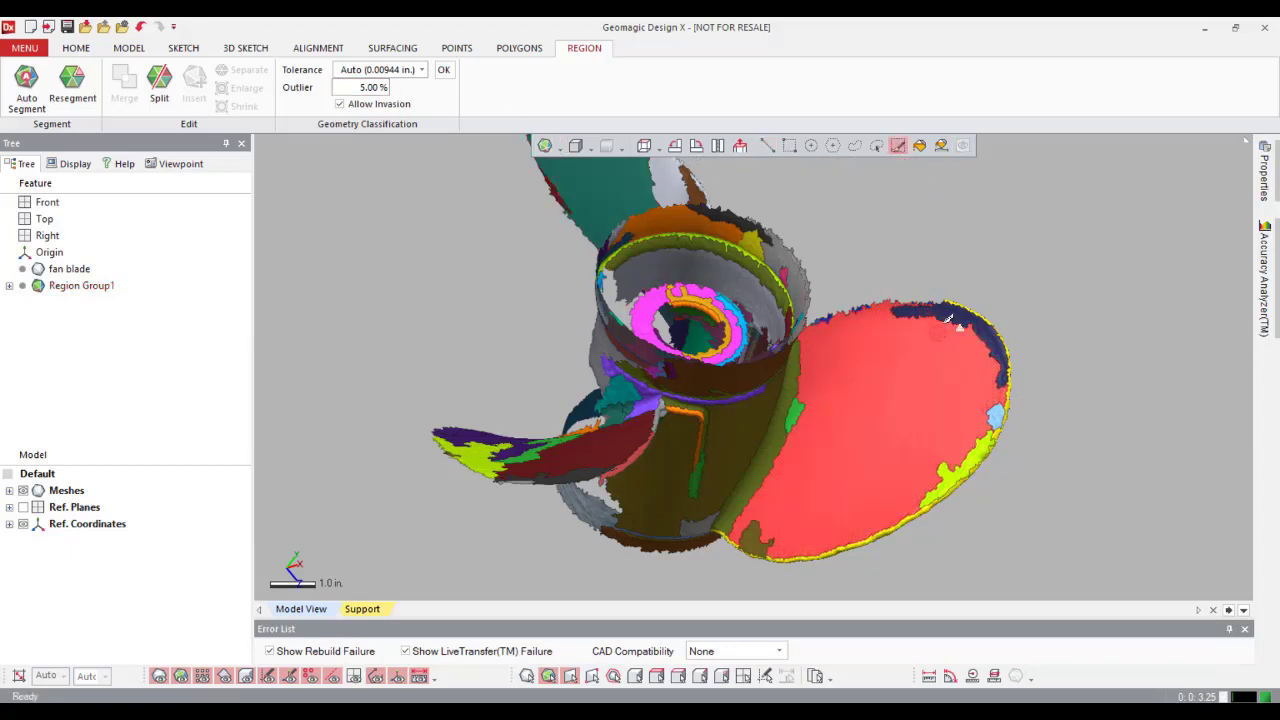
{"action": "mouse_move", "coordinate": [950, 318]}
{"action": "left_mouse_down"}
{"action": "mouse_move", "coordinate": [970, 330]}
{"action": "mouse_move", "coordinate": [1000, 410]}
{"action": "mouse_move", "coordinate": [940, 420]}
{"action": "mouse_move", "coordinate": [765, 535]}
{"action": "mouse_move", "coordinate": [812, 426]}
{"action": "left_mouse_up"}
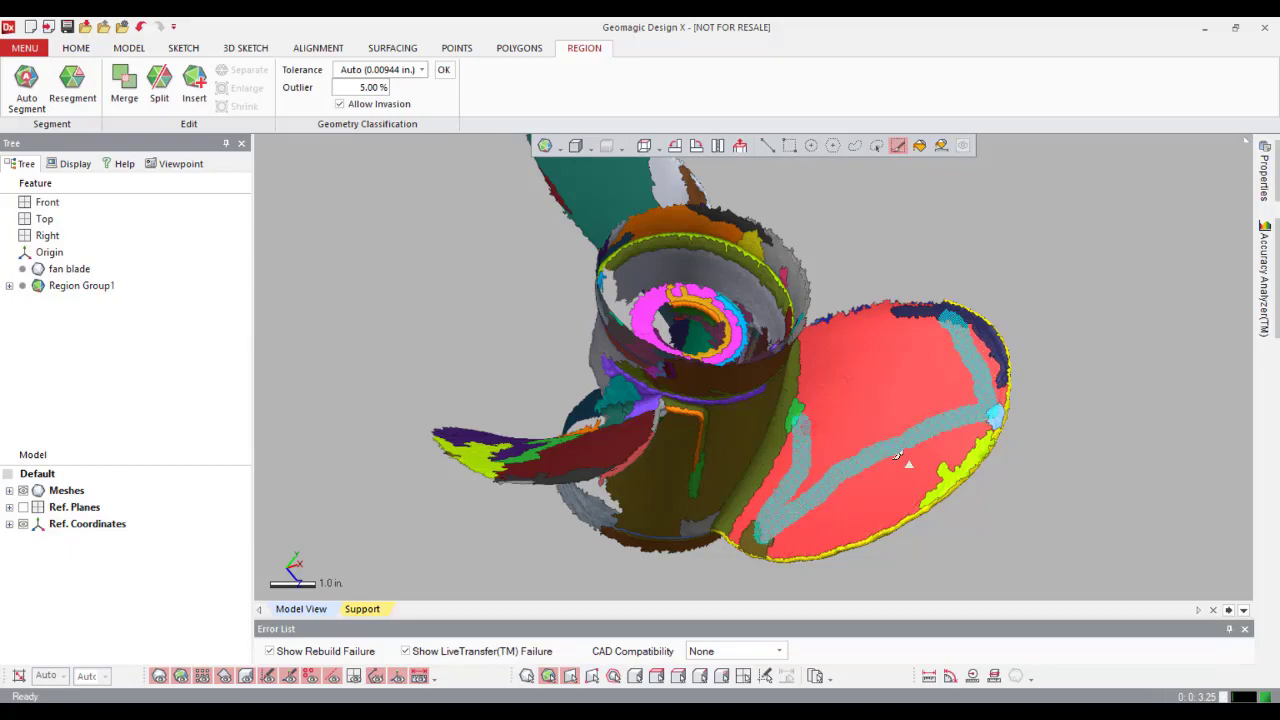
{"action": "right_click_drag", "start_coordinate": [897, 456], "coordinate": [930, 375]}
{"action": "scroll", "coordinate": [976, 430], "scroll_direction": "up", "scroll_amount": 3}
{"action": "scroll", "coordinate": [928, 372], "scroll_direction": "down", "scroll_amount": 3}
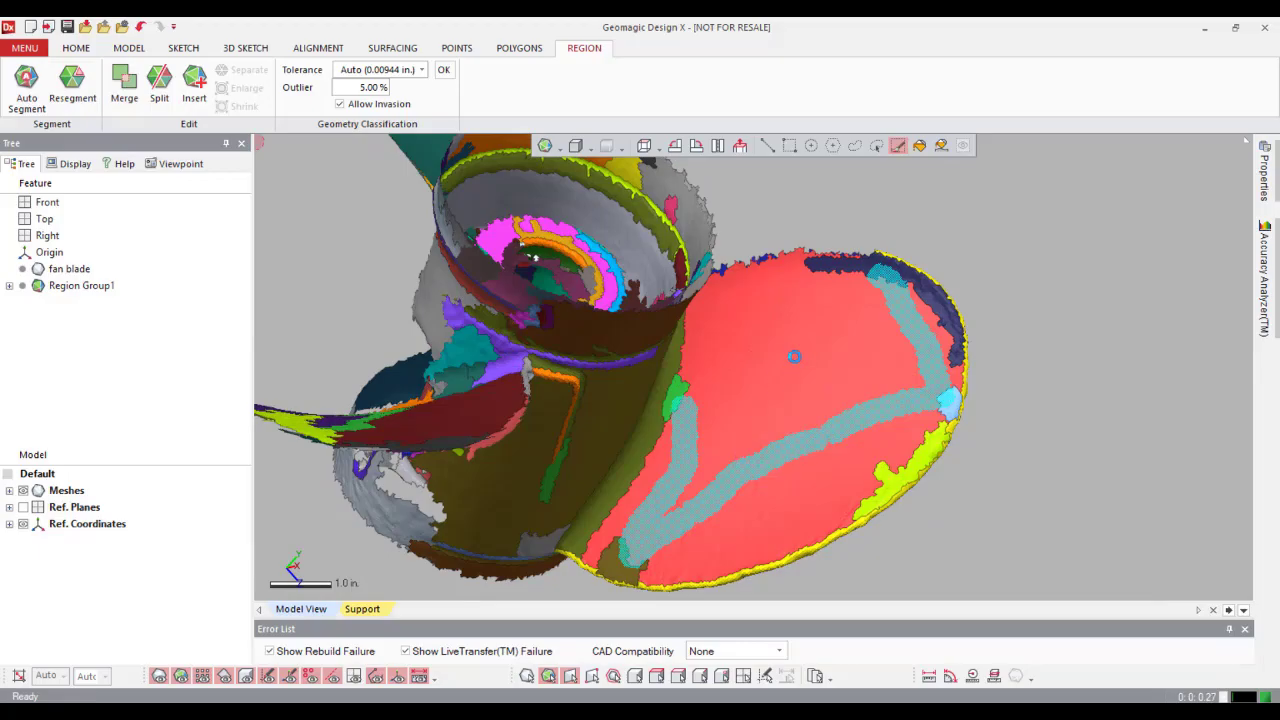
{"action": "key", "text": "Return"}
Step: Paint-select the main region and stray patches on the reverse face of the same blade and merge them into one region
{"action": "mouse_move", "coordinate": [628, 372]}
{"action": "right_mouse_down"}
{"action": "mouse_move", "coordinate": [921, 366]}
{"action": "mouse_move", "coordinate": [920, 397]}
{"action": "mouse_move", "coordinate": [912, 350]}
{"action": "mouse_move", "coordinate": [866, 412]}
{"action": "mouse_move", "coordinate": [751, 382]}
{"action": "mouse_move", "coordinate": [353, 166]}
{"action": "right_mouse_up"}
{"action": "right_click_drag", "start_coordinate": [630, 227], "coordinate": [758, 372]}
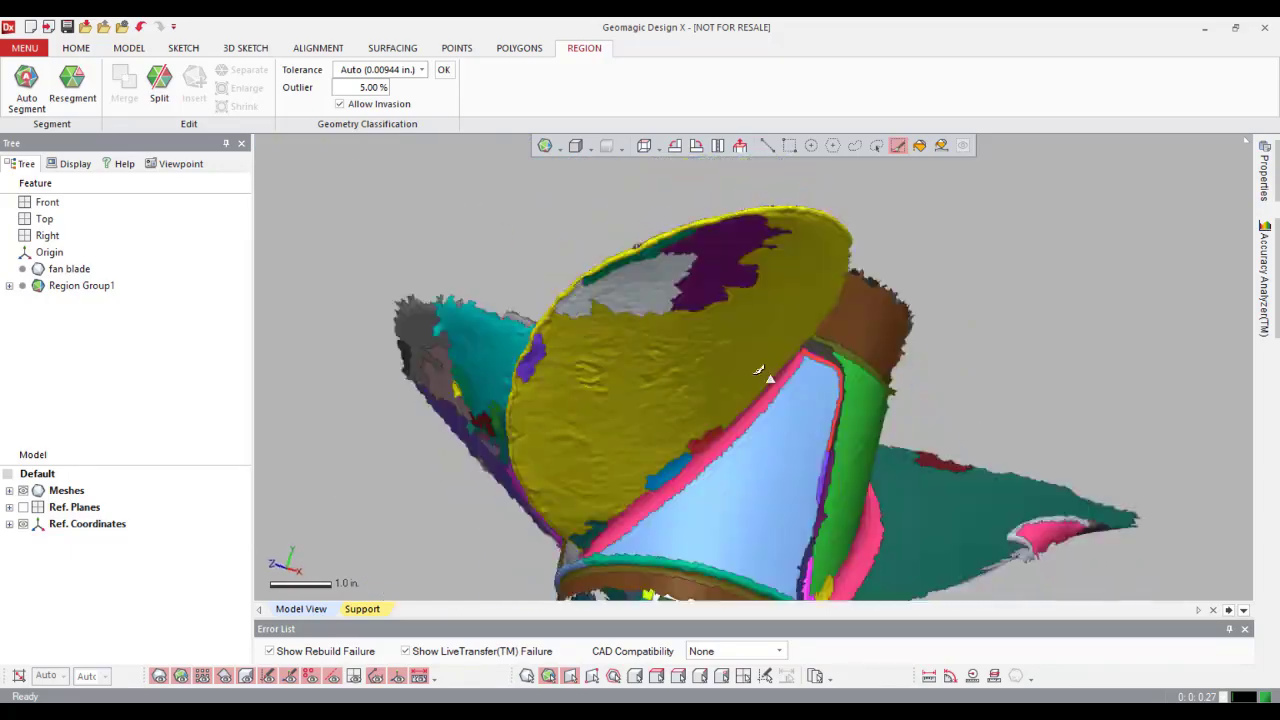
{"action": "scroll", "coordinate": [693, 298], "scroll_direction": "up", "scroll_amount": 3}
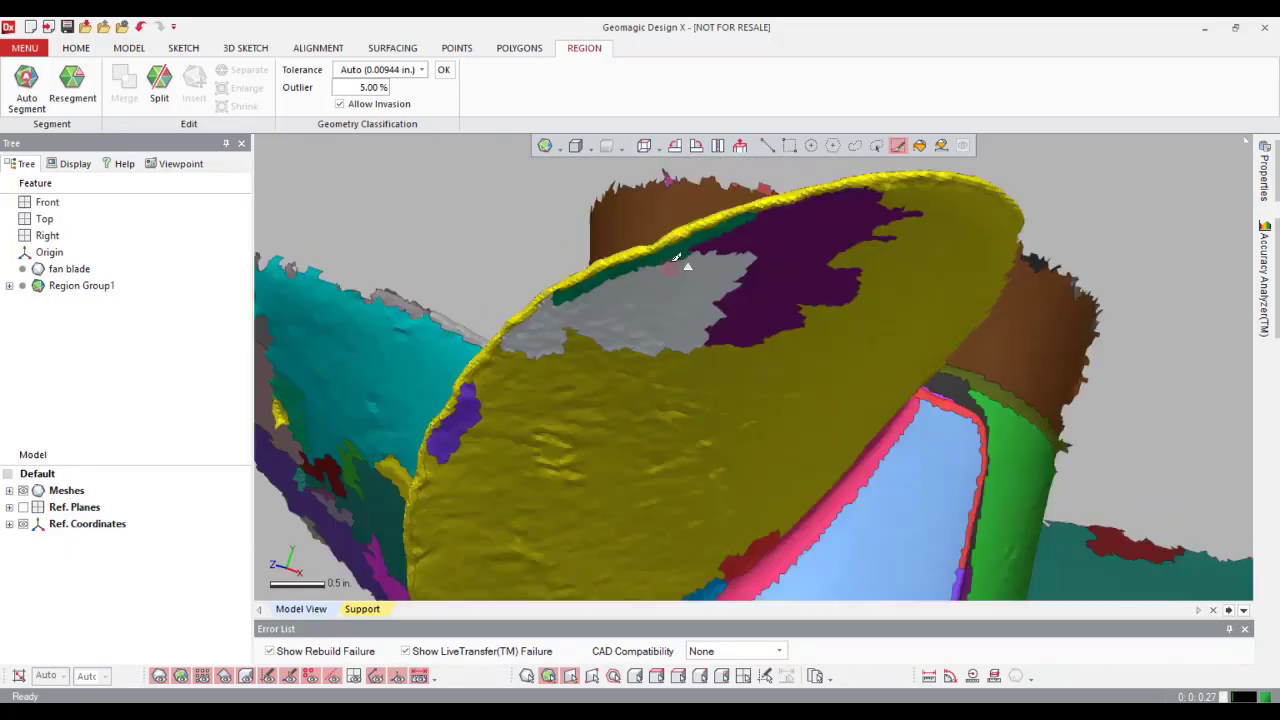
{"action": "mouse_move", "coordinate": [667, 266]}
{"action": "right_mouse_down"}
{"action": "mouse_move", "coordinate": [700, 290]}
{"action": "mouse_move", "coordinate": [649, 234]}
{"action": "mouse_move", "coordinate": [577, 334]}
{"action": "mouse_move", "coordinate": [583, 315]}
{"action": "mouse_move", "coordinate": [599, 340]}
{"action": "mouse_move", "coordinate": [620, 198]}
{"action": "mouse_move", "coordinate": [661, 213]}
{"action": "right_mouse_up"}
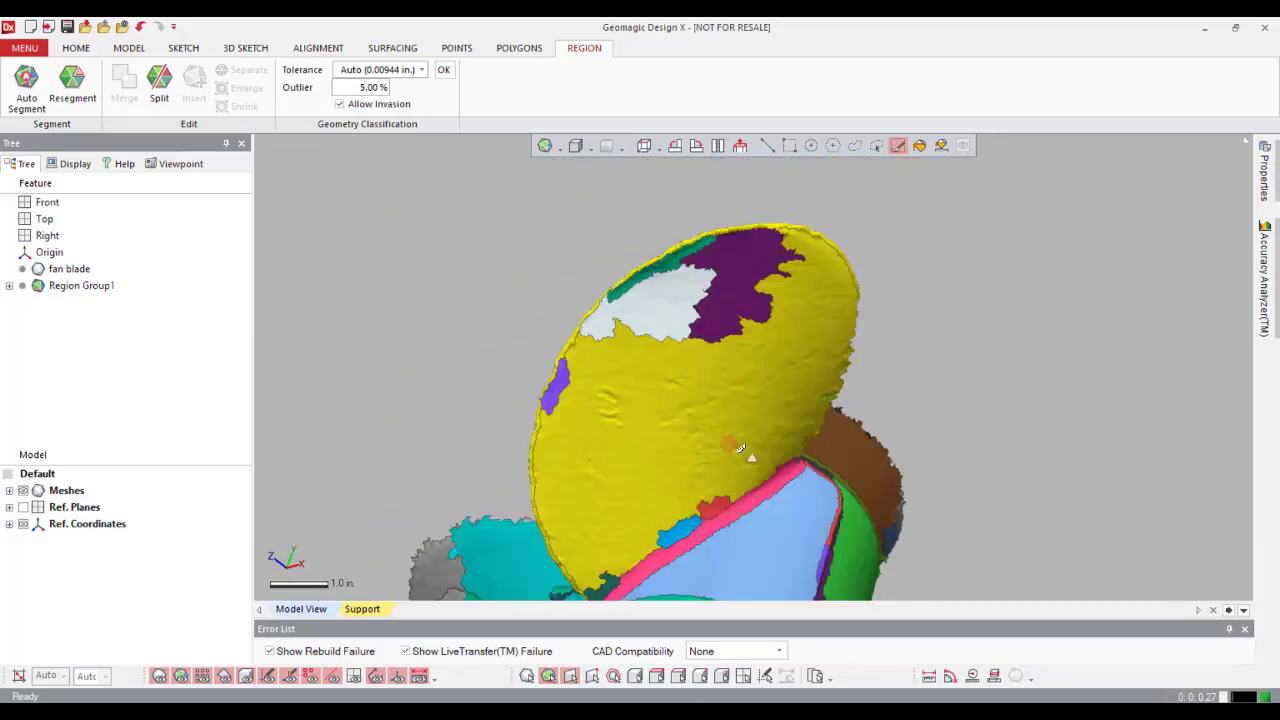
{"action": "left_click", "coordinate": [727, 487]}
{"action": "mouse_move", "coordinate": [727, 487]}
{"action": "left_mouse_down"}
{"action": "mouse_move", "coordinate": [620, 560]}
{"action": "mouse_move", "coordinate": [587, 388]}
{"action": "mouse_move", "coordinate": [682, 328]}
{"action": "mouse_move", "coordinate": [757, 334]}
{"action": "left_mouse_up"}
{"action": "left_click", "coordinate": [159, 85]}
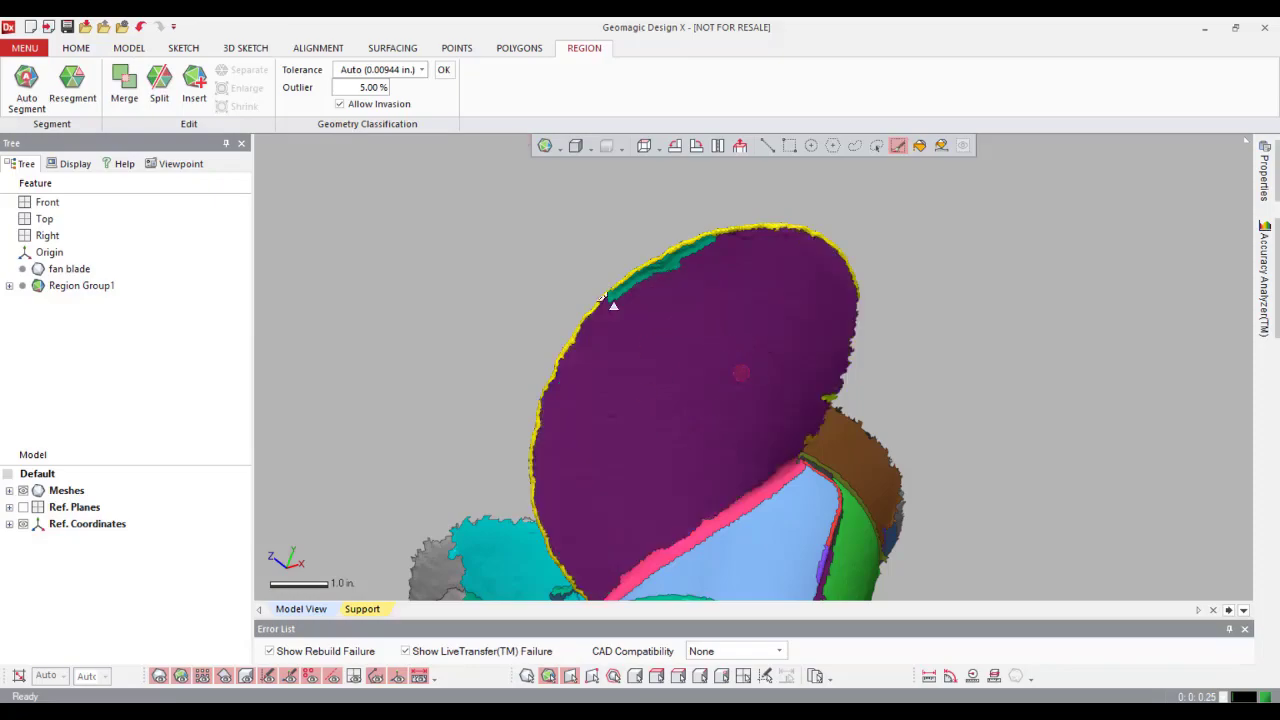
Step: Show the reference planes temporarily and check the propeller's orientation against them in a view normal to the Top plane
{"action": "mouse_move", "coordinate": [614, 300]}
{"action": "right_mouse_down"}
{"action": "mouse_move", "coordinate": [629, 357]}
{"action": "mouse_move", "coordinate": [931, 481]}
{"action": "mouse_move", "coordinate": [863, 440]}
{"action": "mouse_move", "coordinate": [914, 498]}
{"action": "right_mouse_up"}
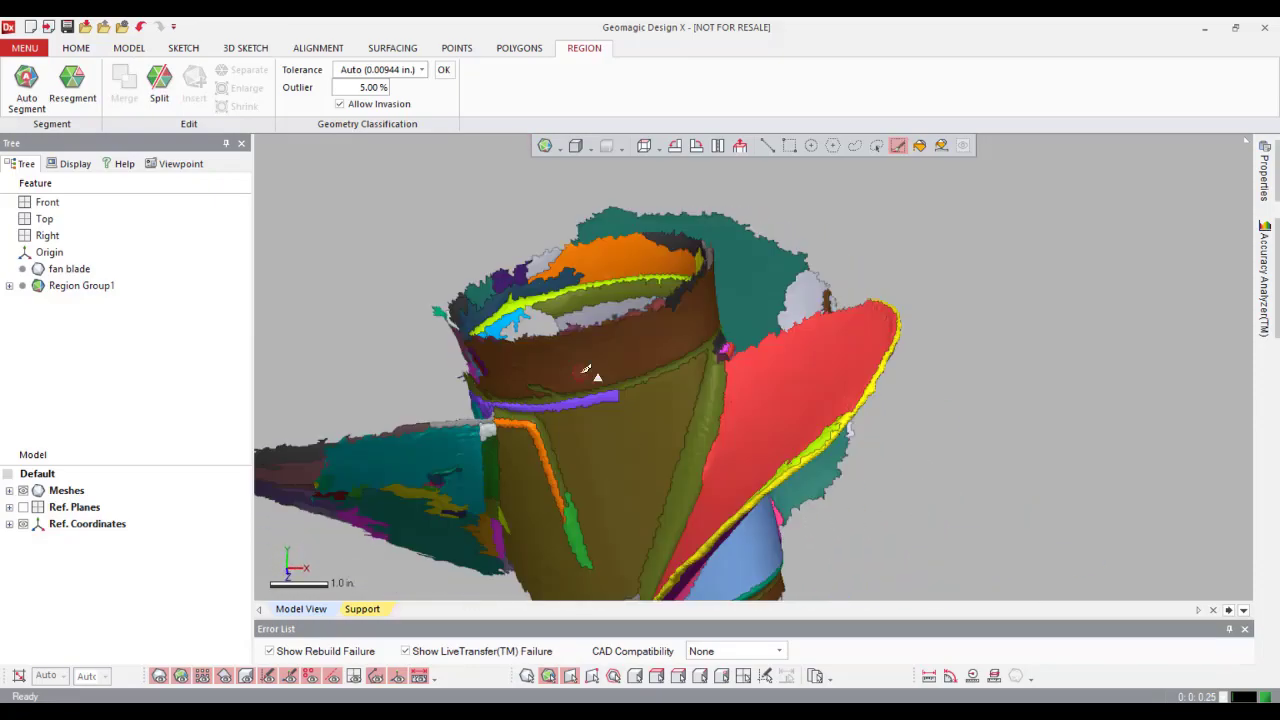
{"action": "mouse_move", "coordinate": [592, 373]}
{"action": "right_mouse_down"}
{"action": "mouse_move", "coordinate": [797, 309]}
{"action": "mouse_move", "coordinate": [866, 305]}
{"action": "right_mouse_up"}
{"action": "scroll", "coordinate": [604, 368], "scroll_direction": "down", "scroll_amount": 2}
{"action": "scroll", "coordinate": [604, 368], "scroll_direction": "down", "scroll_amount": 2}
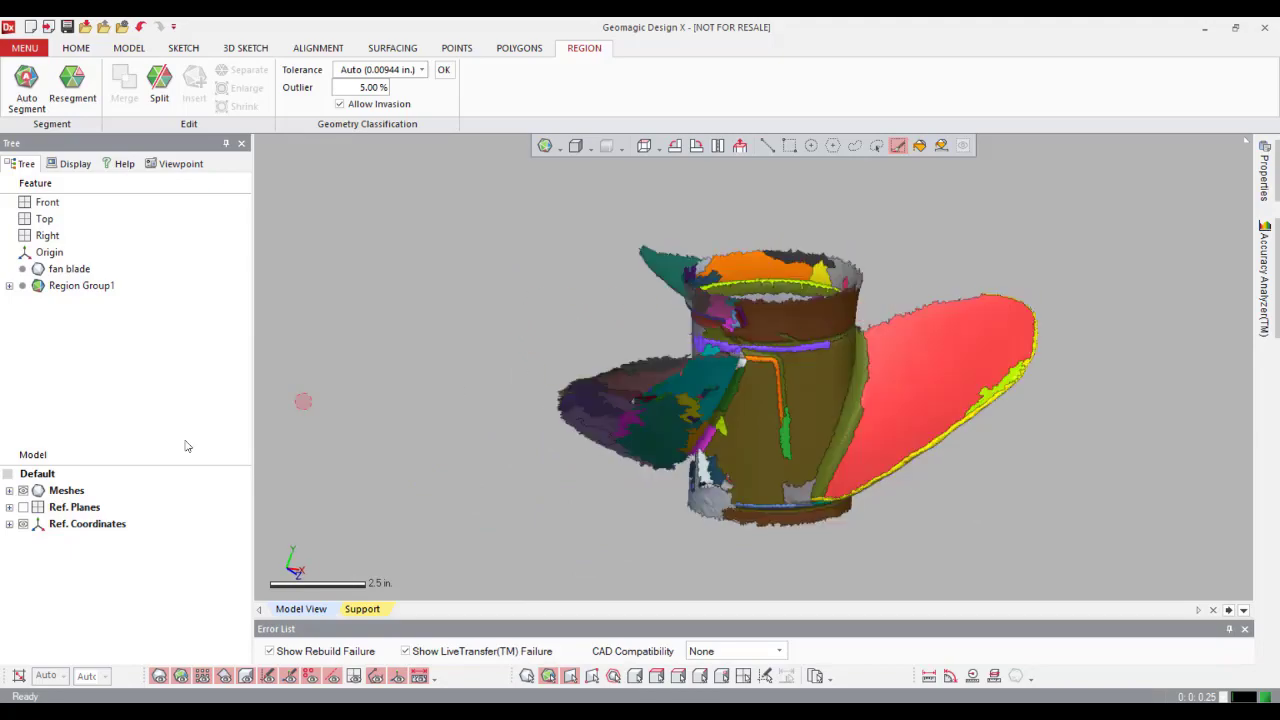
{"action": "left_click", "coordinate": [23, 508]}
{"action": "right_click_drag", "start_coordinate": [788, 291], "coordinate": [598, 447]}
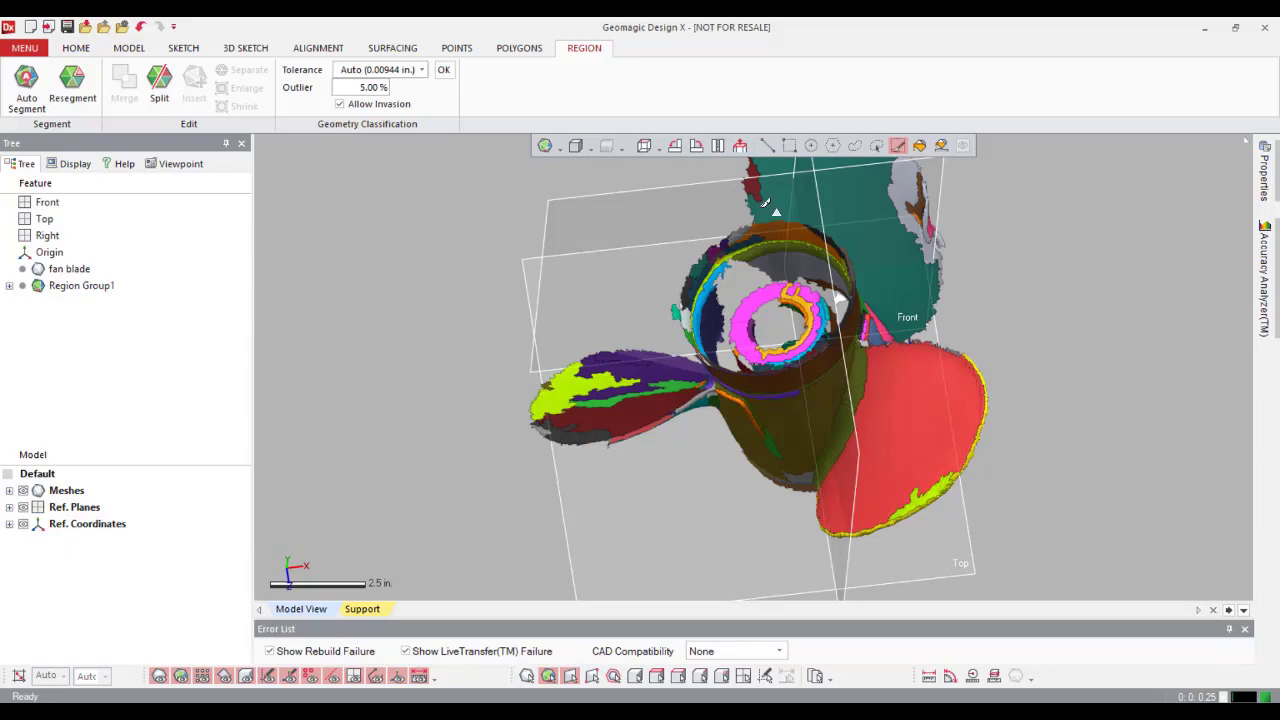
{"action": "left_click", "coordinate": [741, 148]}
{"action": "left_click", "coordinate": [672, 450]}
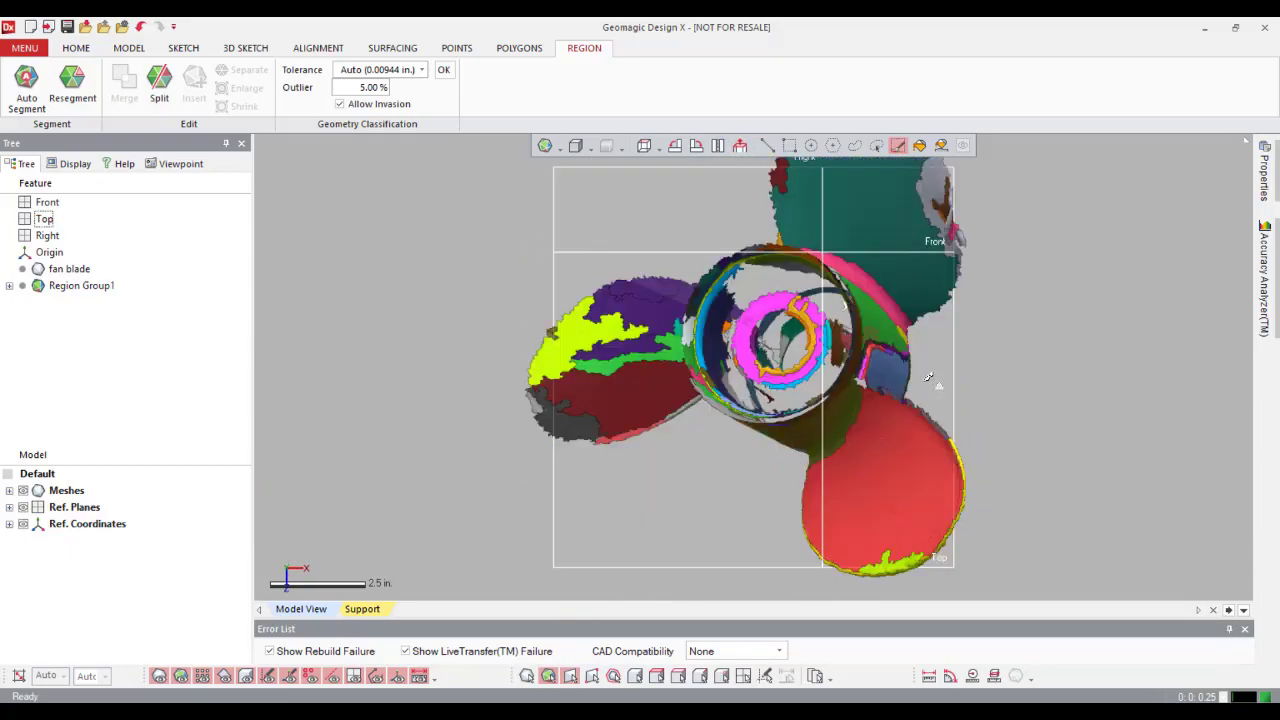
{"action": "right_click_drag", "start_coordinate": [745, 345], "coordinate": [706, 412]}
{"action": "left_click", "coordinate": [659, 147]}
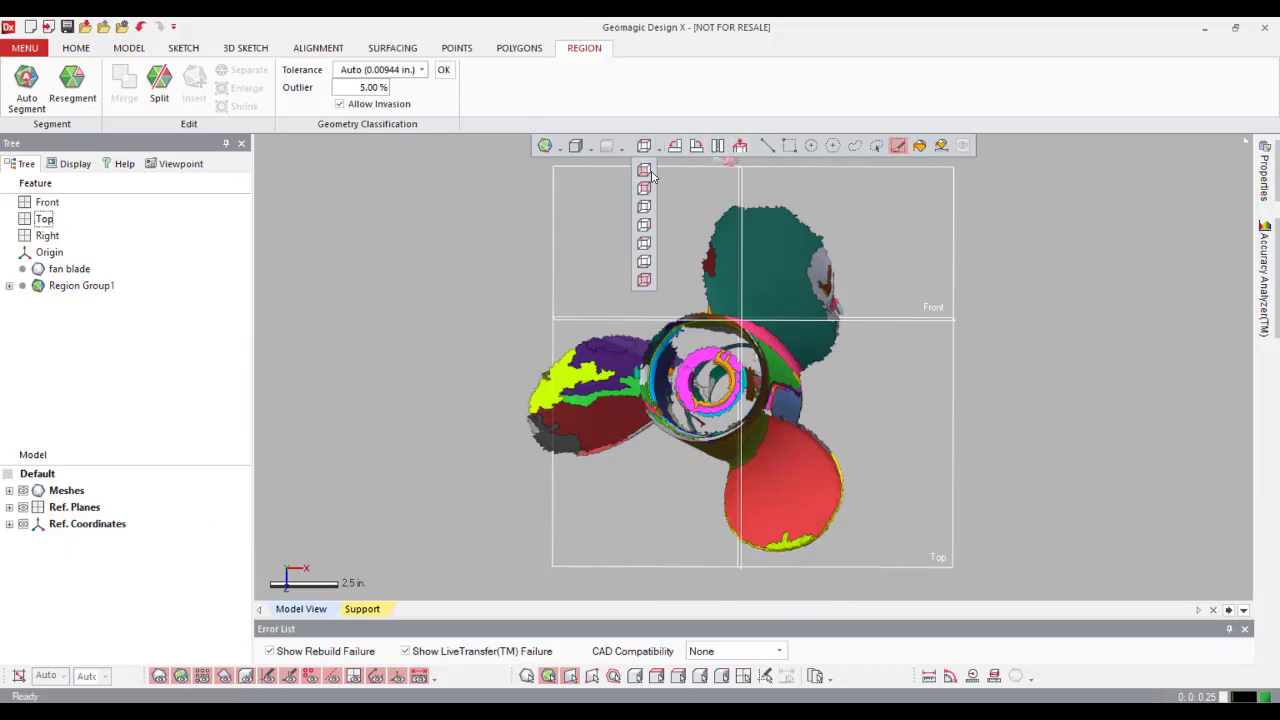
{"action": "left_click", "coordinate": [470, 258]}
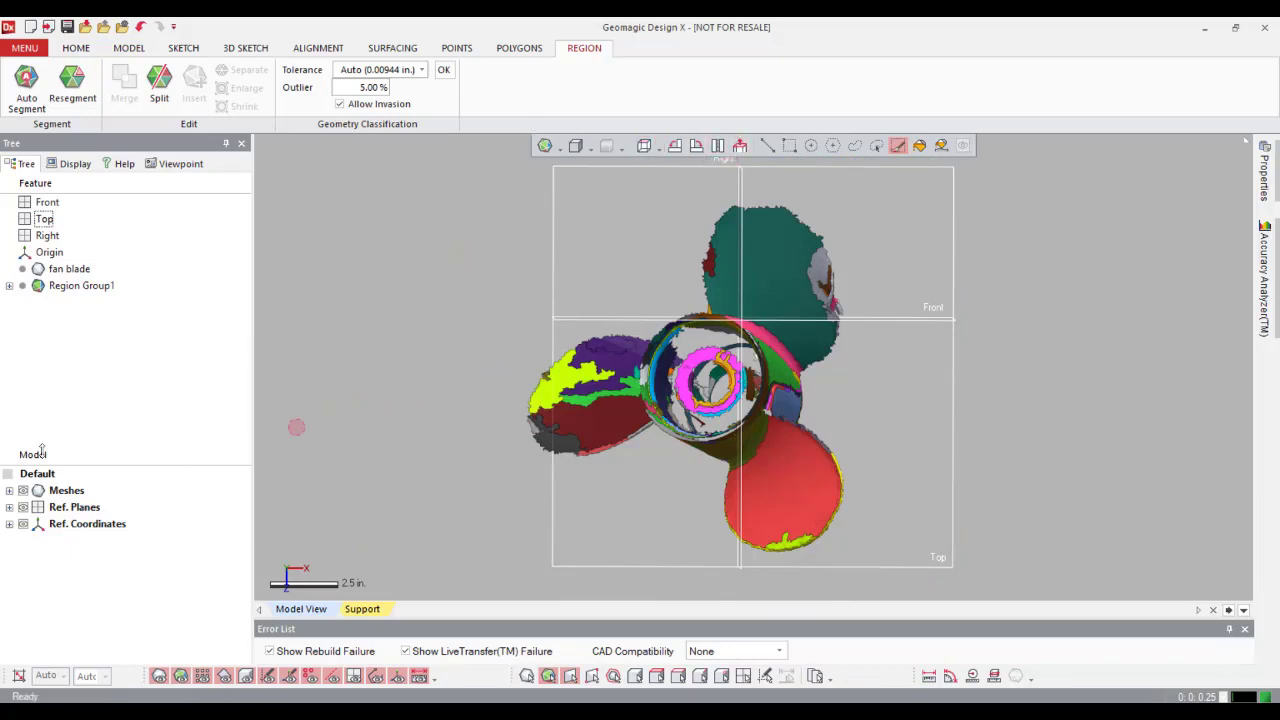
{"action": "left_click", "coordinate": [23, 507]}
Step: Start a reference vector with the Revolving Axis method, using the revolution, cone and cylinder regions on the hub's outer wall
{"action": "left_click", "coordinate": [129, 48]}
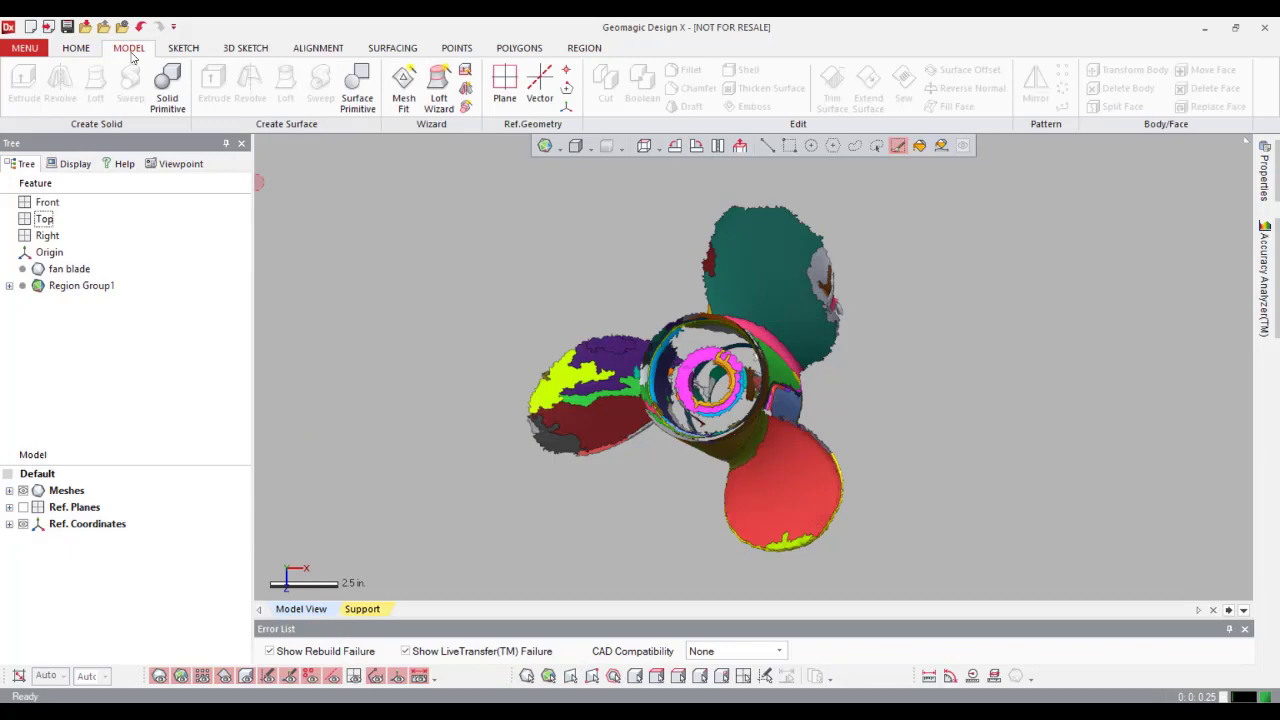
{"action": "right_click_drag", "start_coordinate": [675, 358], "coordinate": [745, 360]}
{"action": "right_click_drag", "start_coordinate": [722, 483], "coordinate": [724, 411]}
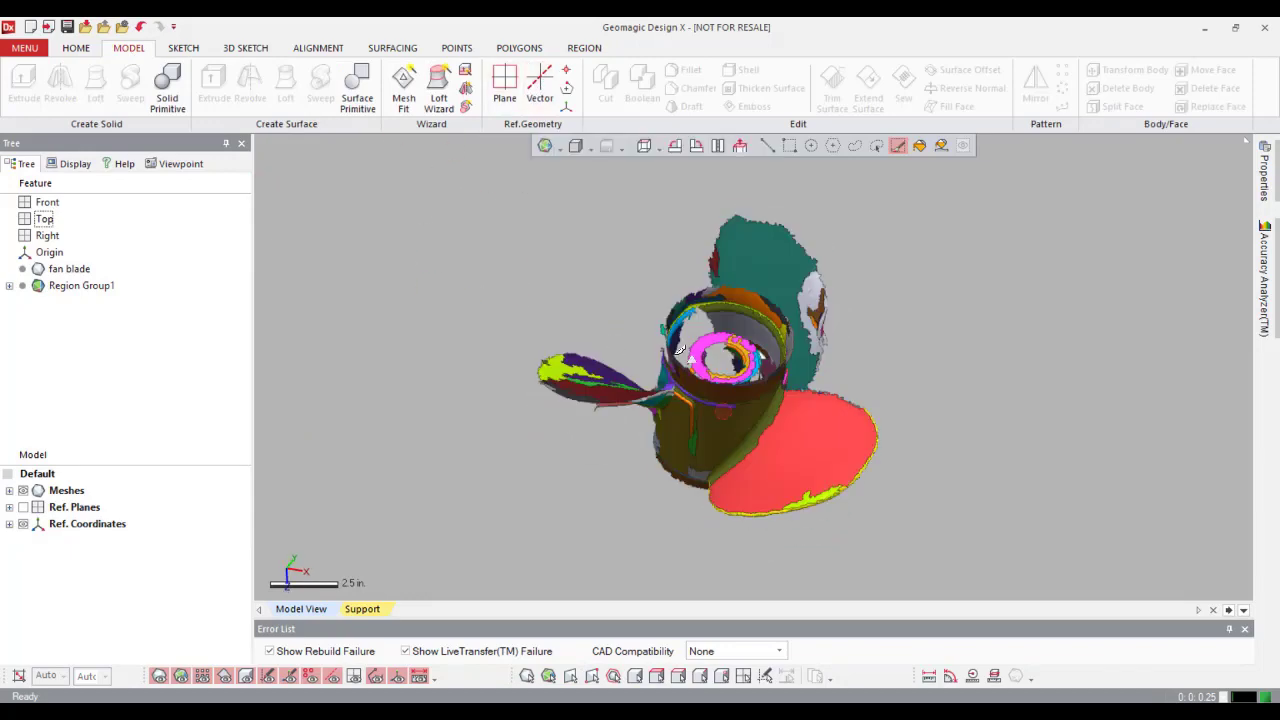
{"action": "left_click", "coordinate": [540, 85]}
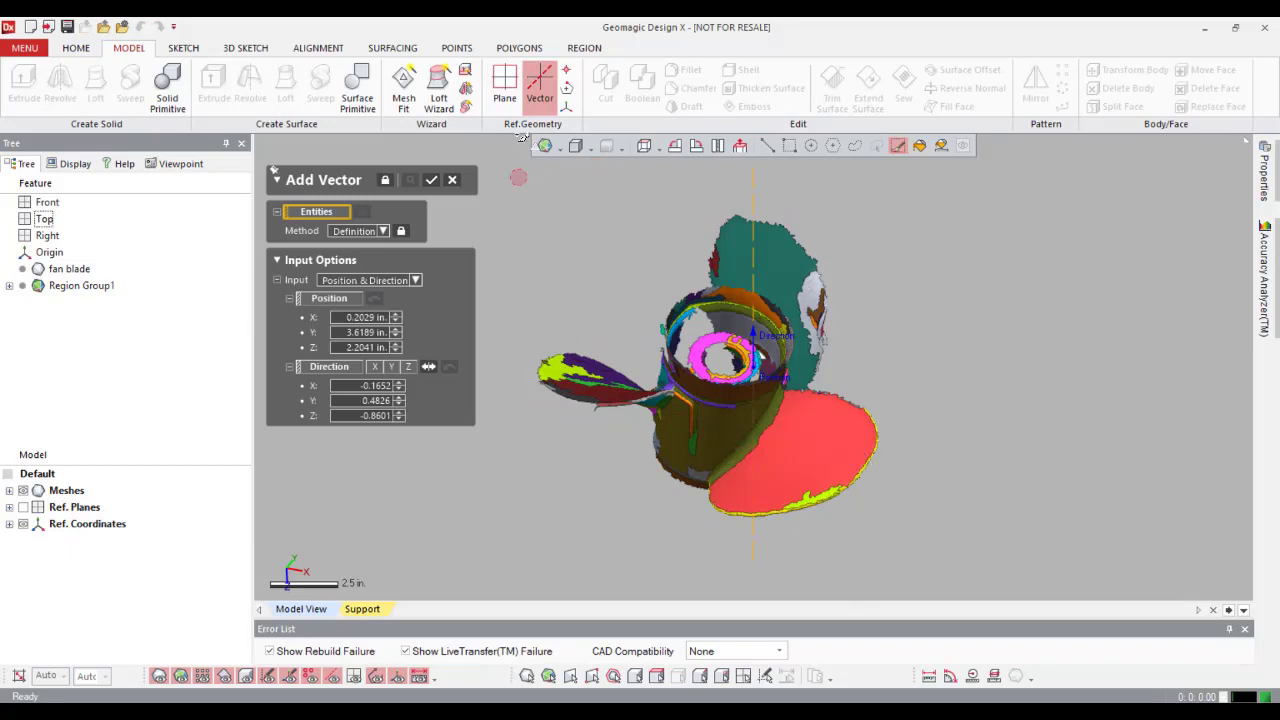
{"action": "left_click", "coordinate": [767, 146]}
{"action": "mouse_move", "coordinate": [766, 410]}
{"action": "right_mouse_down"}
{"action": "mouse_move", "coordinate": [750, 374]}
{"action": "mouse_move", "coordinate": [797, 370]}
{"action": "right_mouse_up"}
{"action": "left_click", "coordinate": [727, 387]}
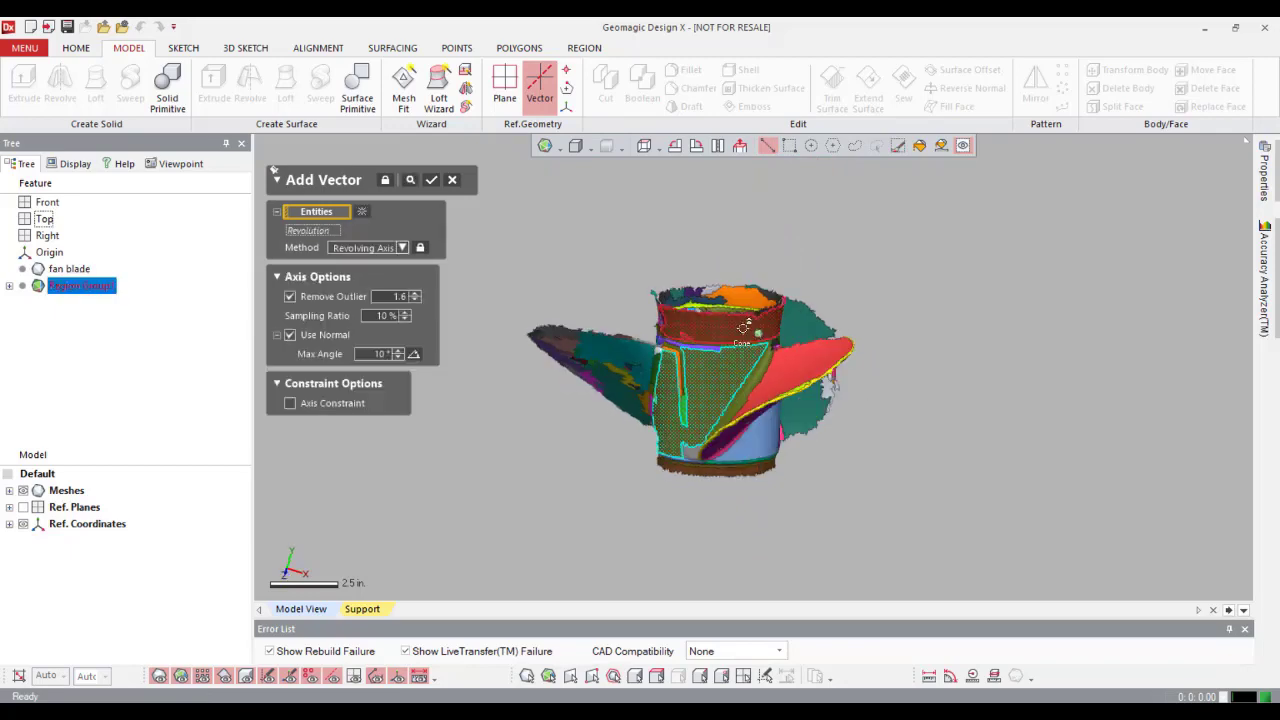
{"action": "left_click", "coordinate": [745, 326]}
{"action": "right_click_drag", "start_coordinate": [657, 305], "coordinate": [720, 388]}
{"action": "left_click", "coordinate": [746, 393]}
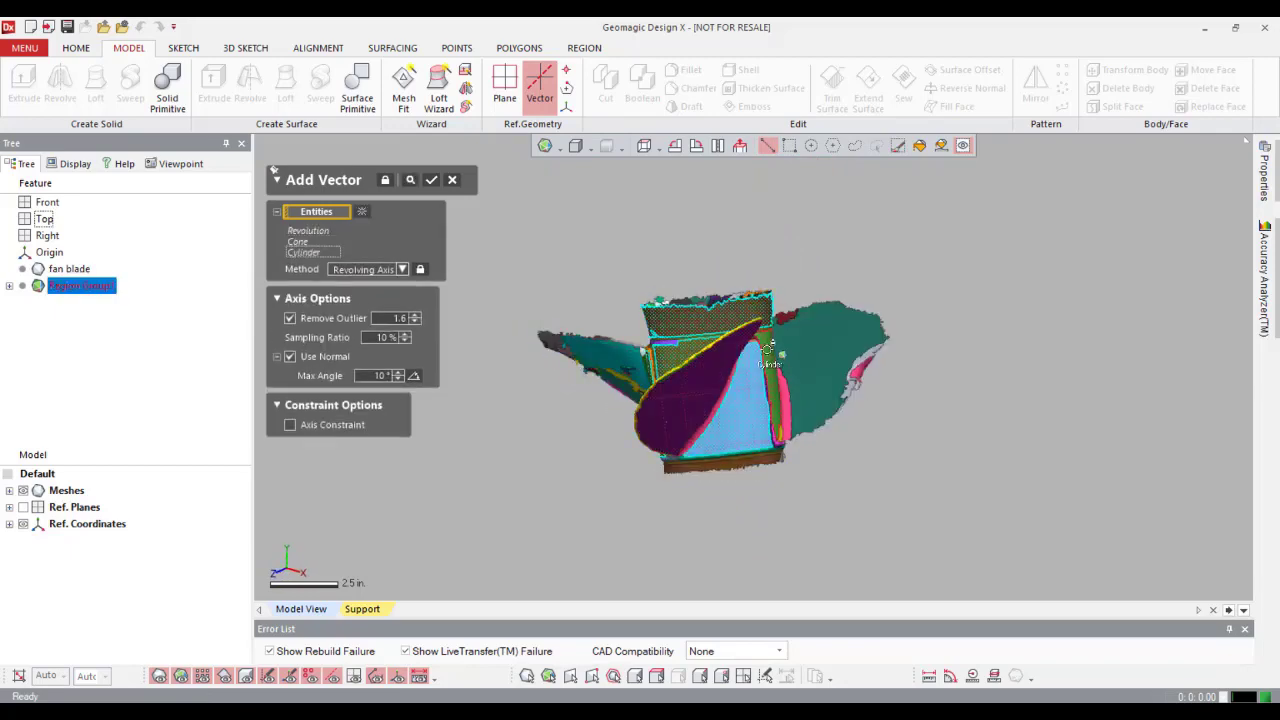
Step: Add further hub wall regions and the cylinder and torus regions around its lower rim to the vector's entities
{"action": "scroll", "coordinate": [767, 348], "scroll_direction": "up", "scroll_amount": 5}
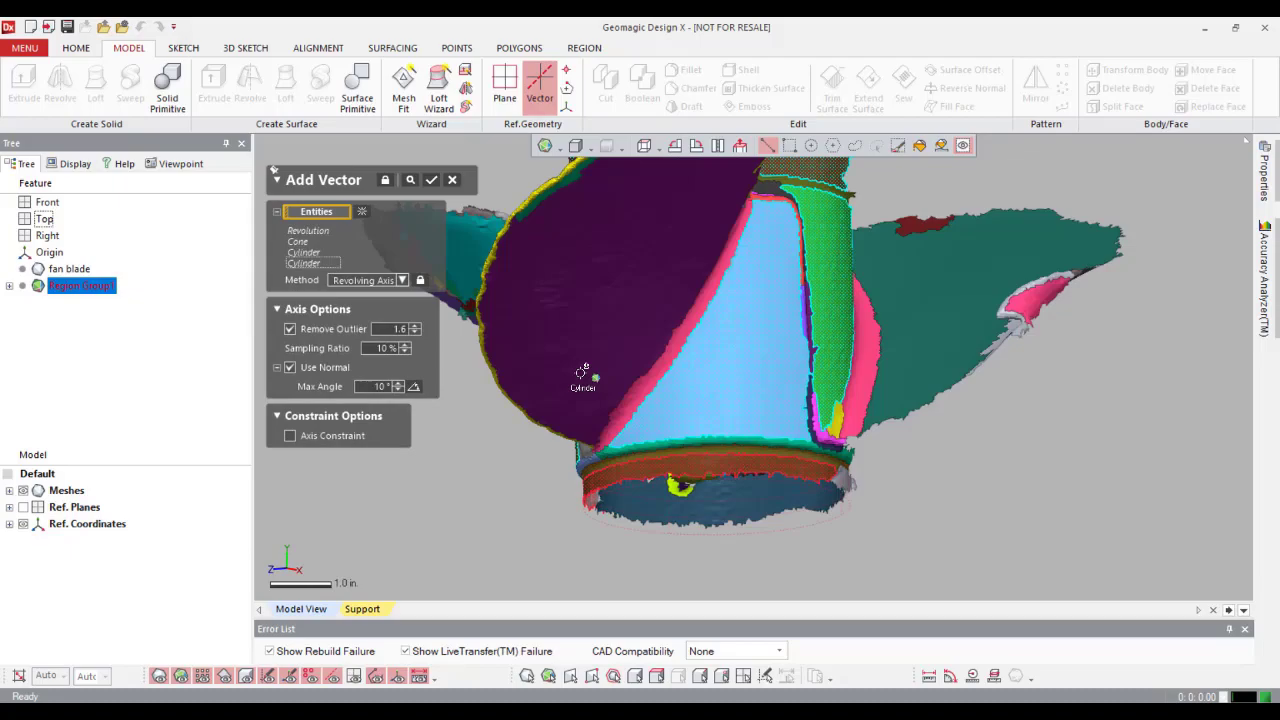
{"action": "left_click", "coordinate": [582, 372]}
{"action": "scroll", "coordinate": [735, 450], "scroll_direction": "up", "scroll_amount": 3}
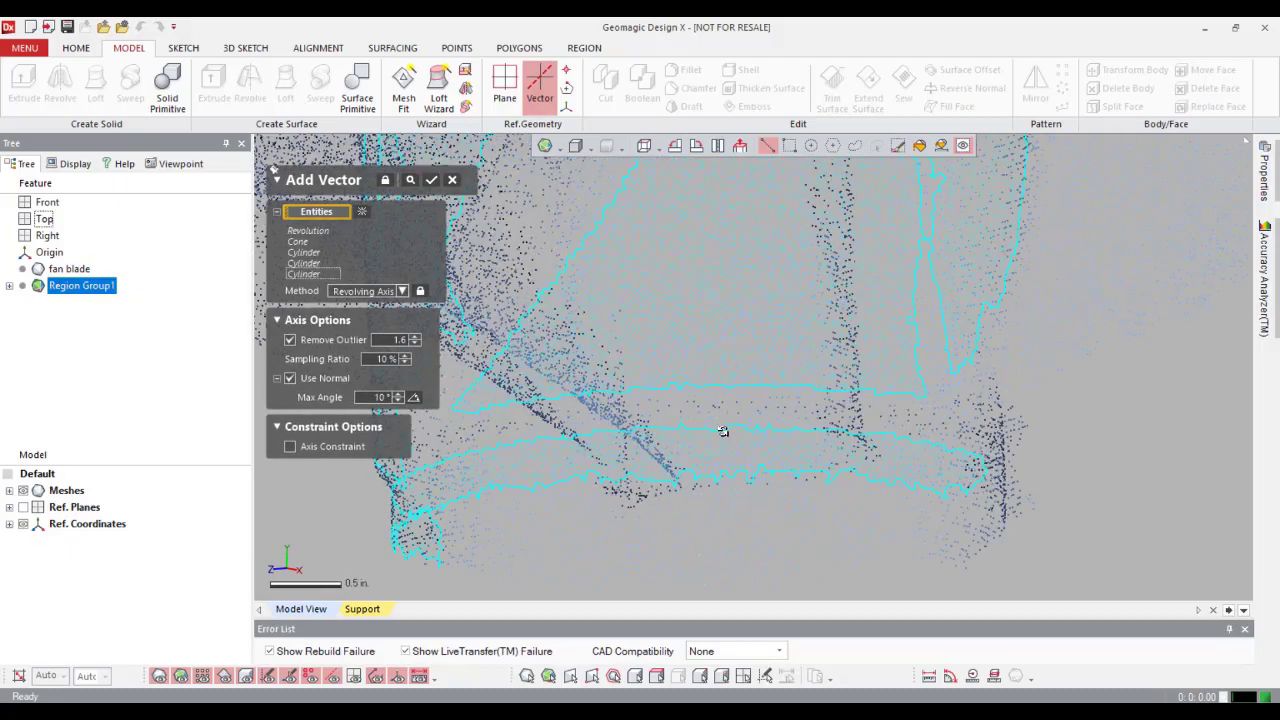
{"action": "left_click", "coordinate": [711, 411]}
{"action": "left_click", "coordinate": [654, 394]}
{"action": "scroll", "coordinate": [621, 378], "scroll_direction": "down", "scroll_amount": 3}
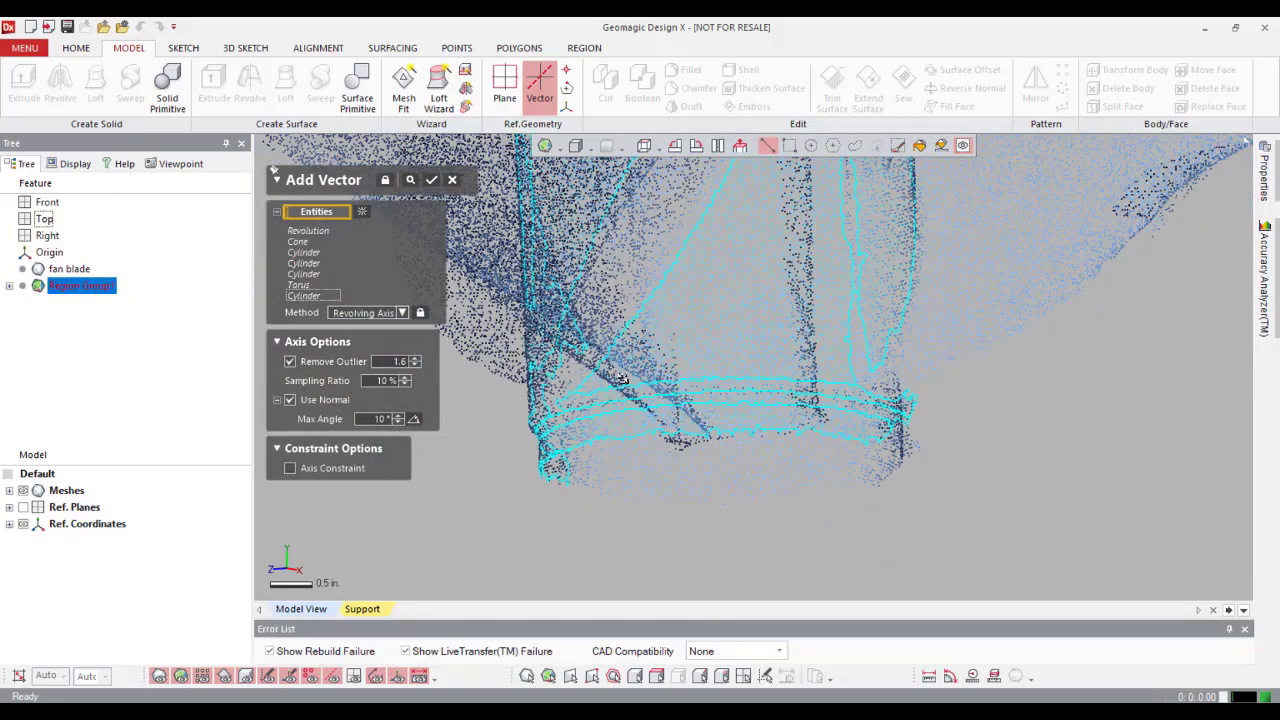
{"action": "right_click_drag", "start_coordinate": [621, 378], "coordinate": [700, 385]}
{"action": "right_click_drag", "start_coordinate": [808, 356], "coordinate": [795, 380]}
{"action": "mouse_move", "coordinate": [820, 405]}
{"action": "right_mouse_down"}
{"action": "mouse_move", "coordinate": [878, 462]}
{"action": "mouse_move", "coordinate": [866, 434]}
{"action": "right_mouse_up"}
Step: Remove the mis-picked region edge and the last rim cylinder from the vector's entities
{"action": "left_click", "coordinate": [897, 419]}
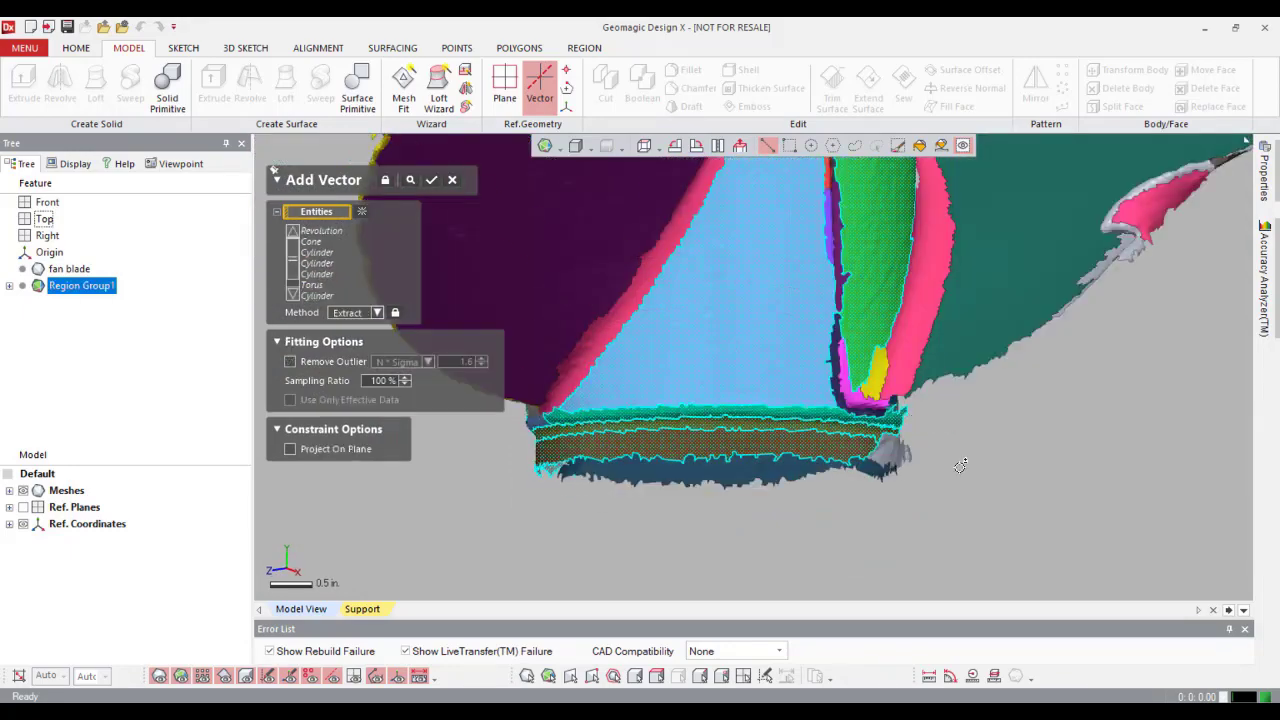
{"action": "scroll", "coordinate": [344, 300], "scroll_direction": "down", "scroll_amount": 1}
{"action": "left_click", "coordinate": [335, 295]}
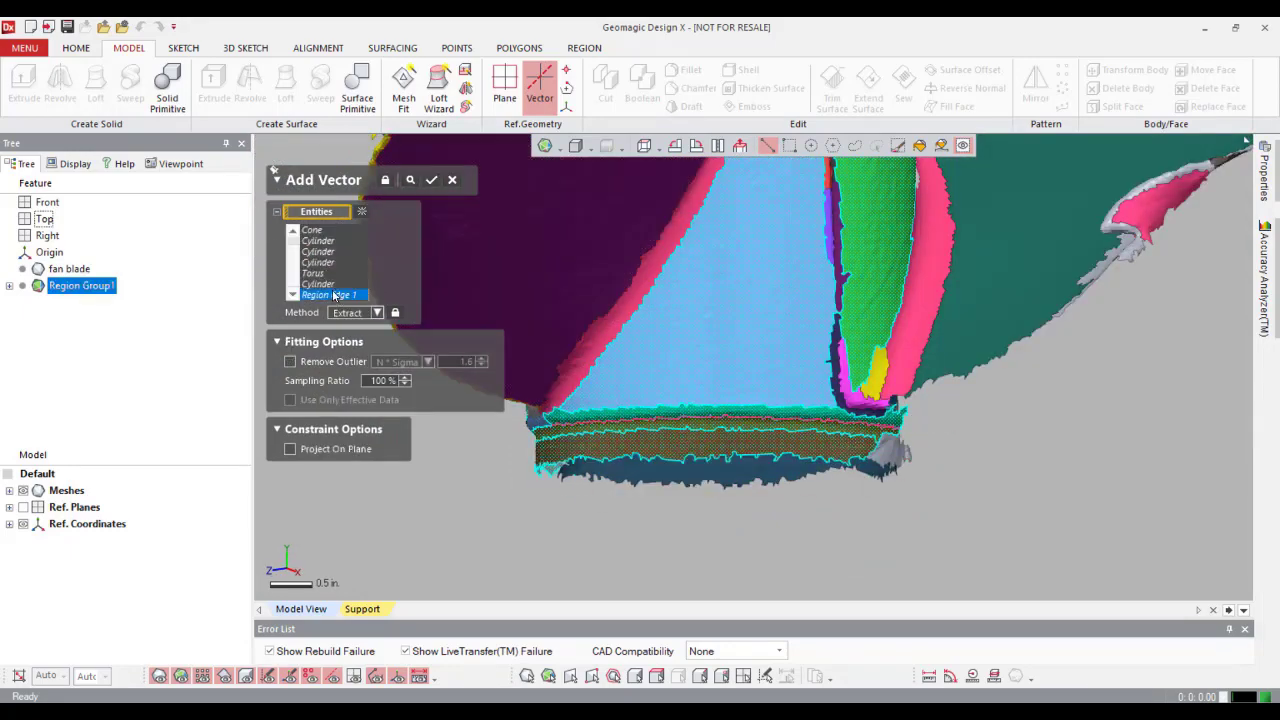
{"action": "key", "text": "Delete"}
{"action": "scroll", "coordinate": [839, 428], "scroll_direction": "up", "scroll_amount": 3}
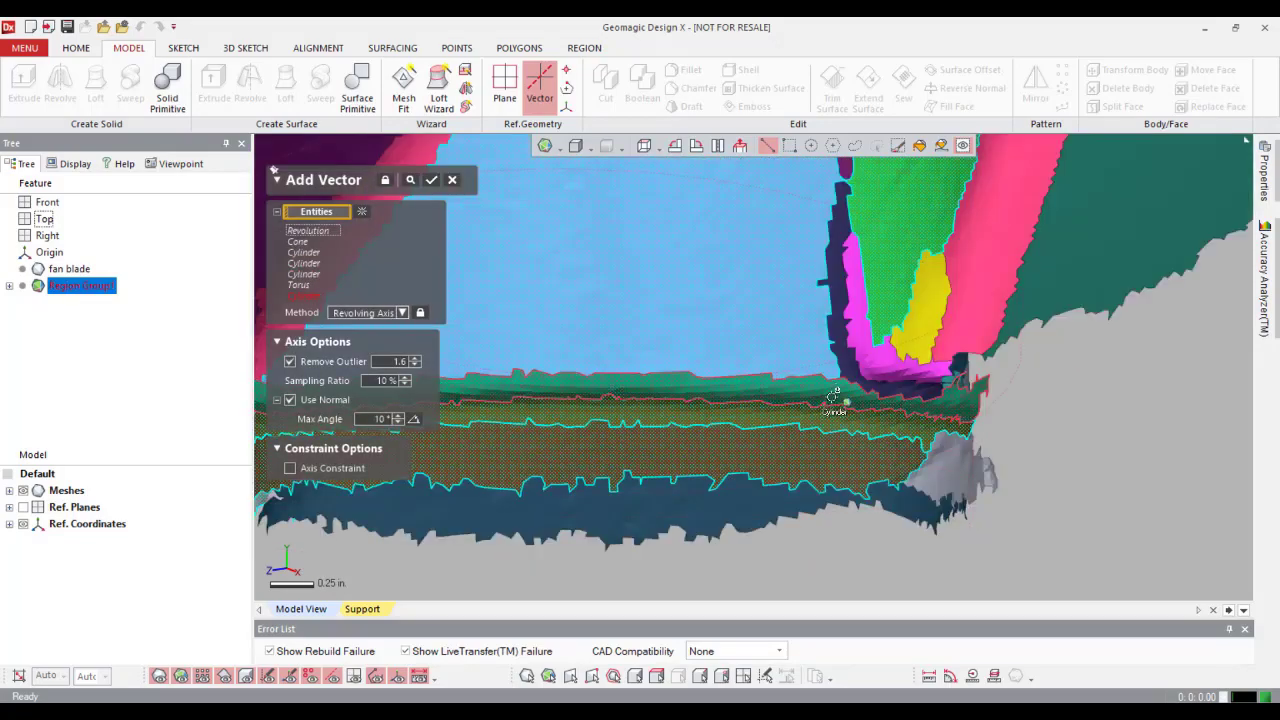
{"action": "scroll", "coordinate": [737, 371], "scroll_direction": "down", "scroll_amount": 3}
{"action": "mouse_move", "coordinate": [737, 371]}
{"action": "right_mouse_down"}
{"action": "mouse_move", "coordinate": [817, 392]}
{"action": "mouse_move", "coordinate": [512, 207]}
{"action": "right_mouse_up"}
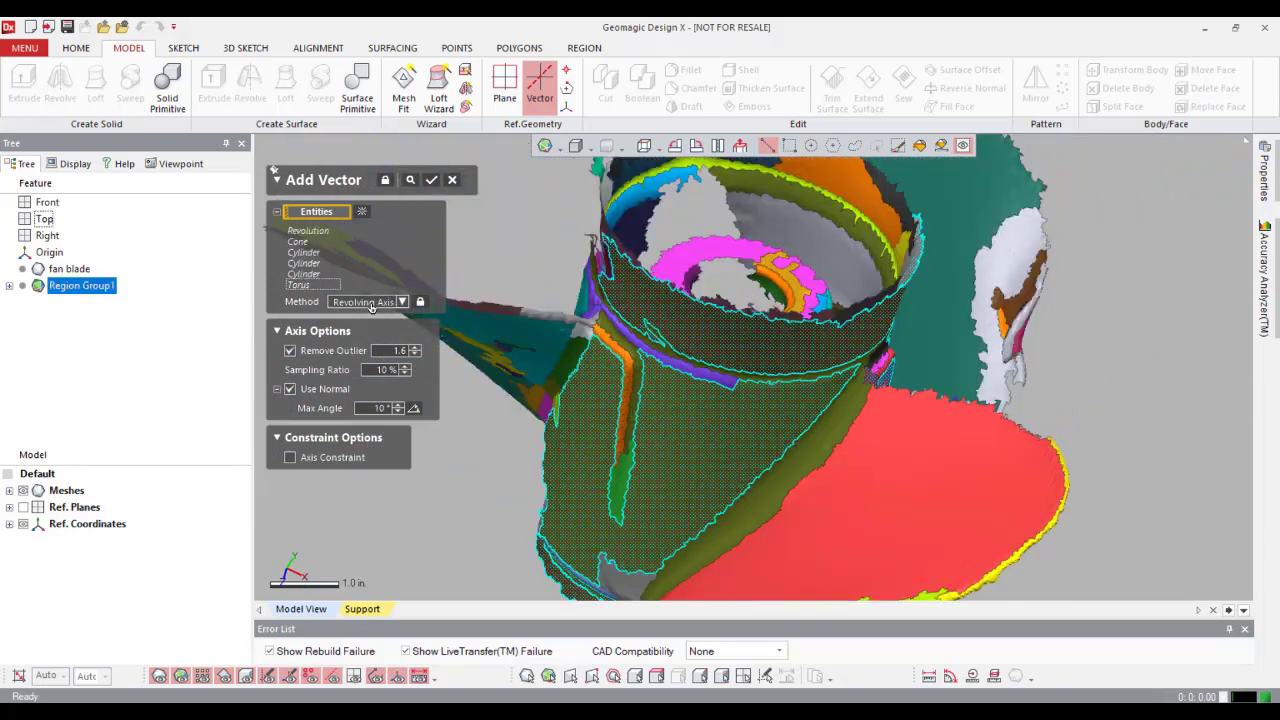
Step: Preview and accept the revolving axis vector, and check its alignment through the hub from several angles
{"action": "left_click", "coordinate": [409, 180]}
{"action": "scroll", "coordinate": [680, 329], "scroll_direction": "down", "scroll_amount": 3}
{"action": "right_click_drag", "start_coordinate": [680, 329], "coordinate": [740, 376]}
{"action": "left_click", "coordinate": [410, 180]}
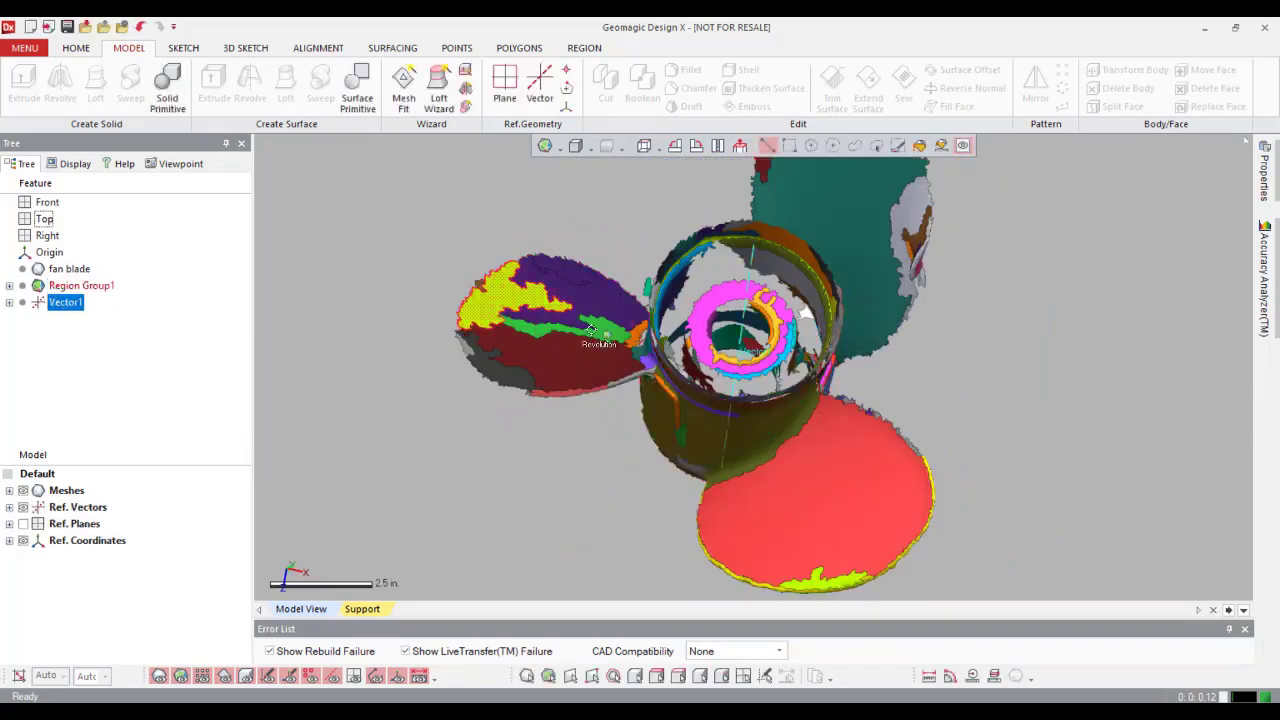
{"action": "right_click_drag", "start_coordinate": [672, 420], "coordinate": [733, 437]}
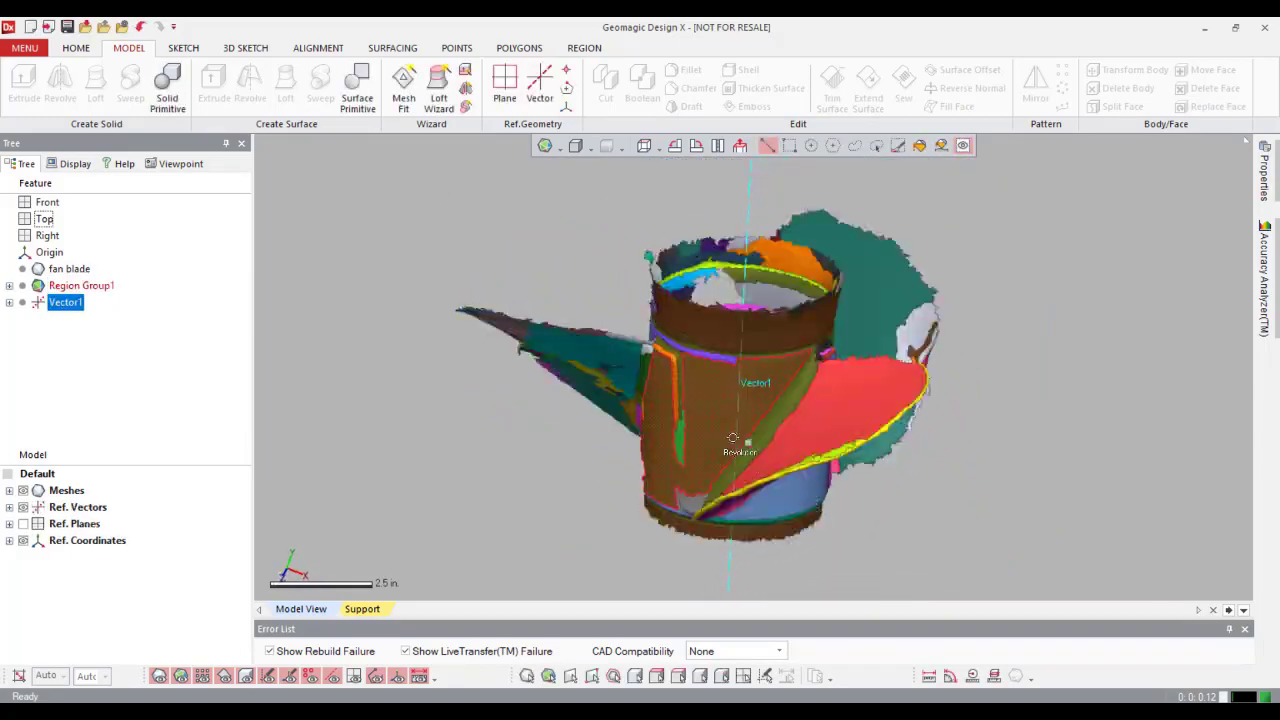
{"action": "scroll", "coordinate": [730, 383], "scroll_direction": "down", "scroll_amount": 3}
{"action": "mouse_move", "coordinate": [730, 385]}
{"action": "right_mouse_down"}
{"action": "mouse_move", "coordinate": [506, 426]}
{"action": "mouse_move", "coordinate": [845, 445]}
{"action": "mouse_move", "coordinate": [957, 428]}
{"action": "mouse_move", "coordinate": [796, 440]}
{"action": "mouse_move", "coordinate": [862, 422]}
{"action": "right_mouse_up"}
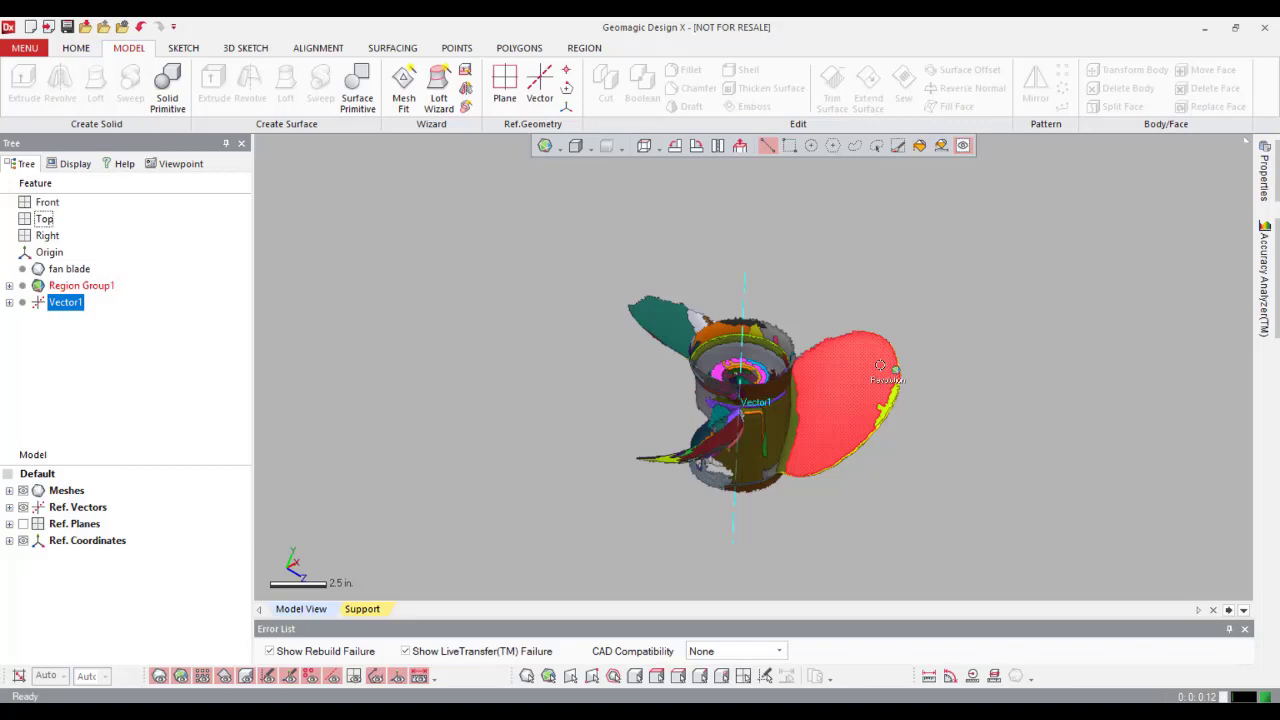
{"action": "mouse_move", "coordinate": [880, 365]}
{"action": "right_mouse_down"}
{"action": "mouse_move", "coordinate": [900, 378]}
{"action": "mouse_move", "coordinate": [900, 401]}
{"action": "mouse_move", "coordinate": [830, 398]}
{"action": "right_mouse_up"}
Step: Create a reference plane with Pick Point & Coplanar Axis through the hub axis vector and a point on the red blade face
{"action": "left_click", "coordinate": [504, 85]}
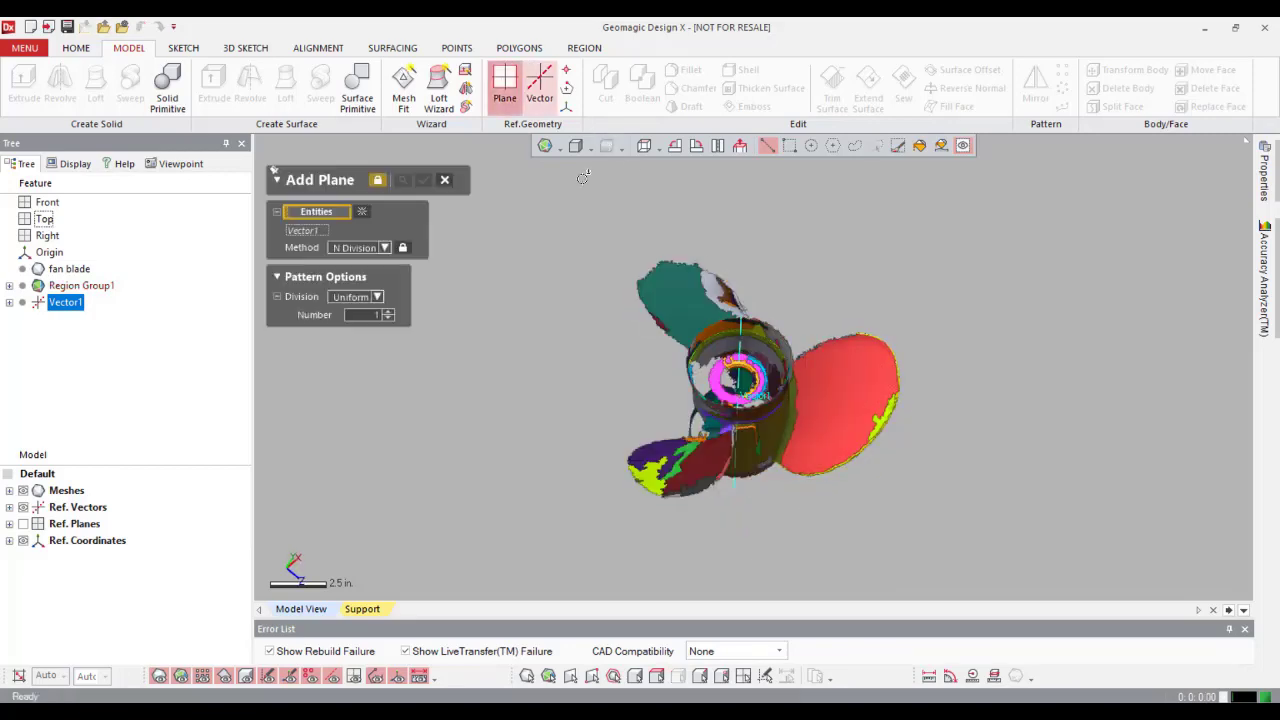
{"action": "left_click", "coordinate": [385, 247]}
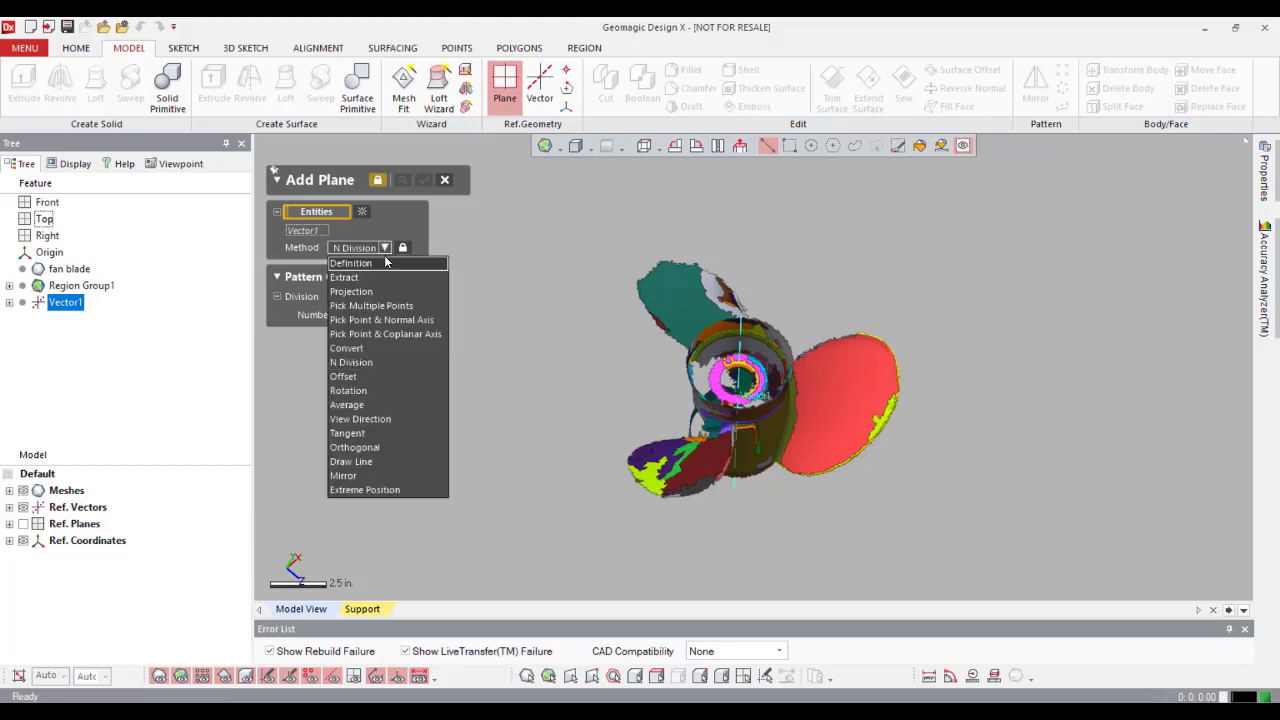
{"action": "left_click", "coordinate": [394, 334]}
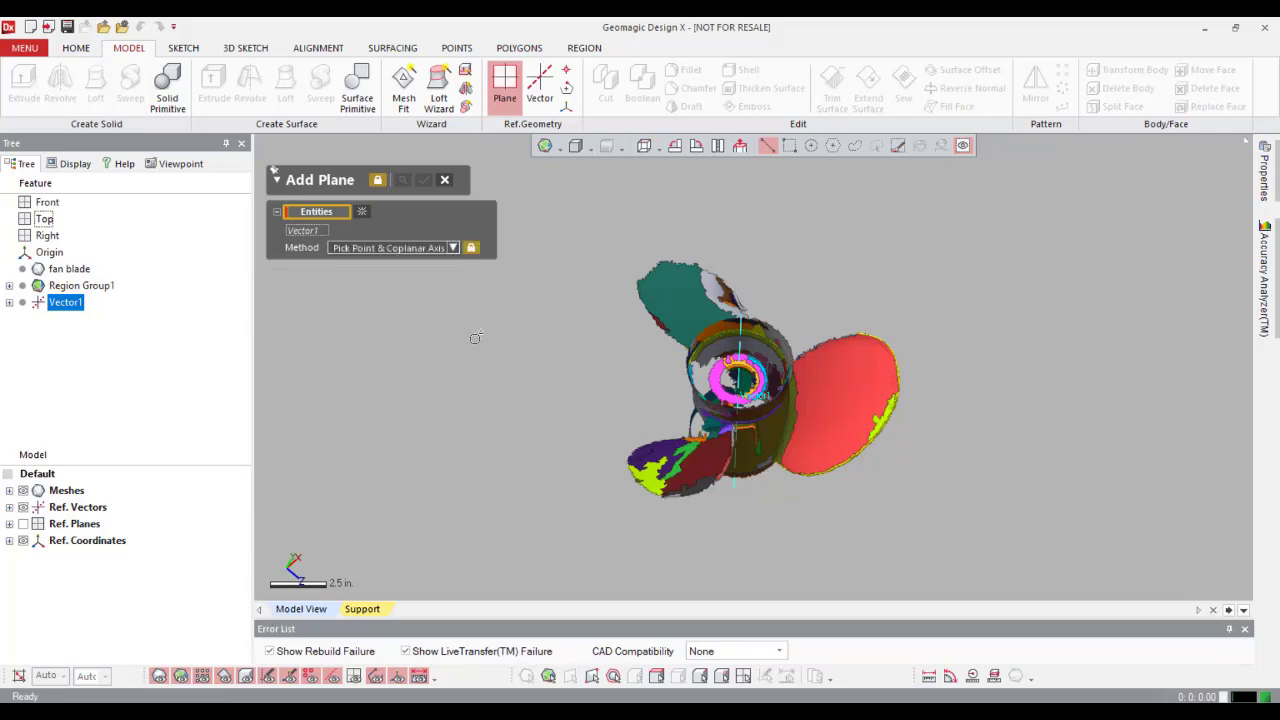
{"action": "scroll", "coordinate": [697, 316], "scroll_direction": "up", "scroll_amount": 5}
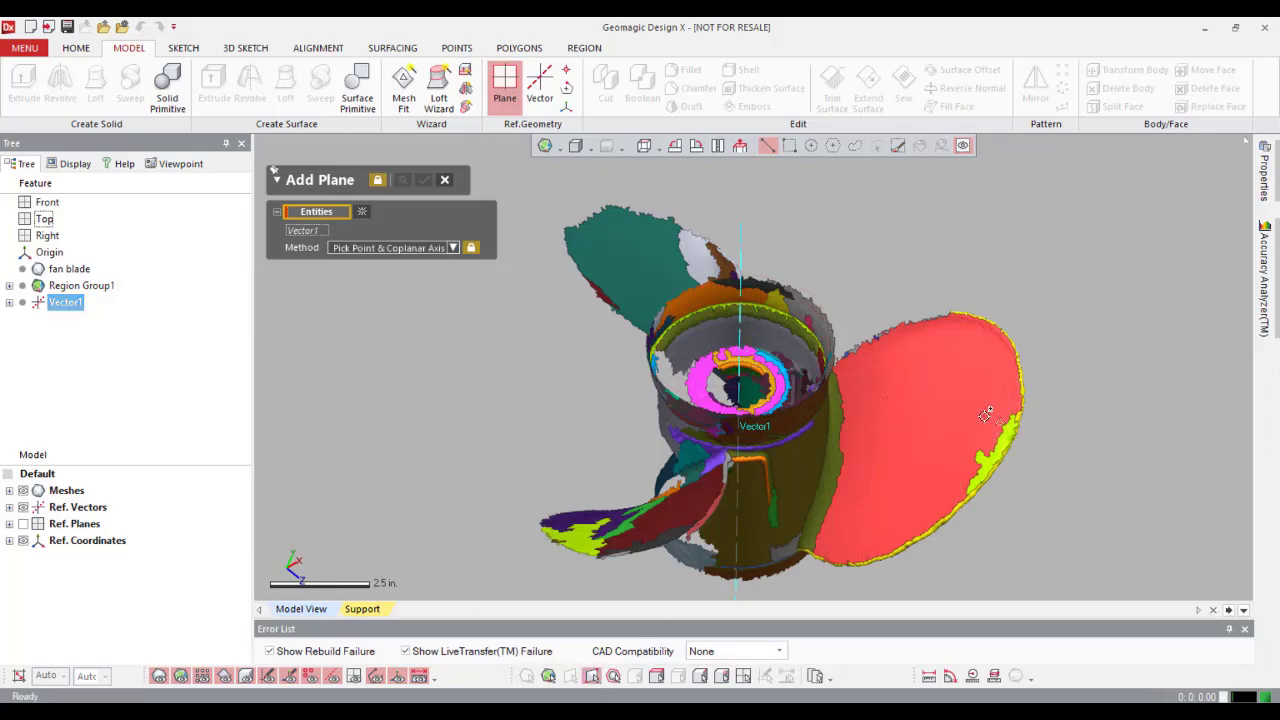
{"action": "left_click", "coordinate": [985, 415]}
{"action": "right_click_drag", "start_coordinate": [800, 345], "coordinate": [748, 400]}
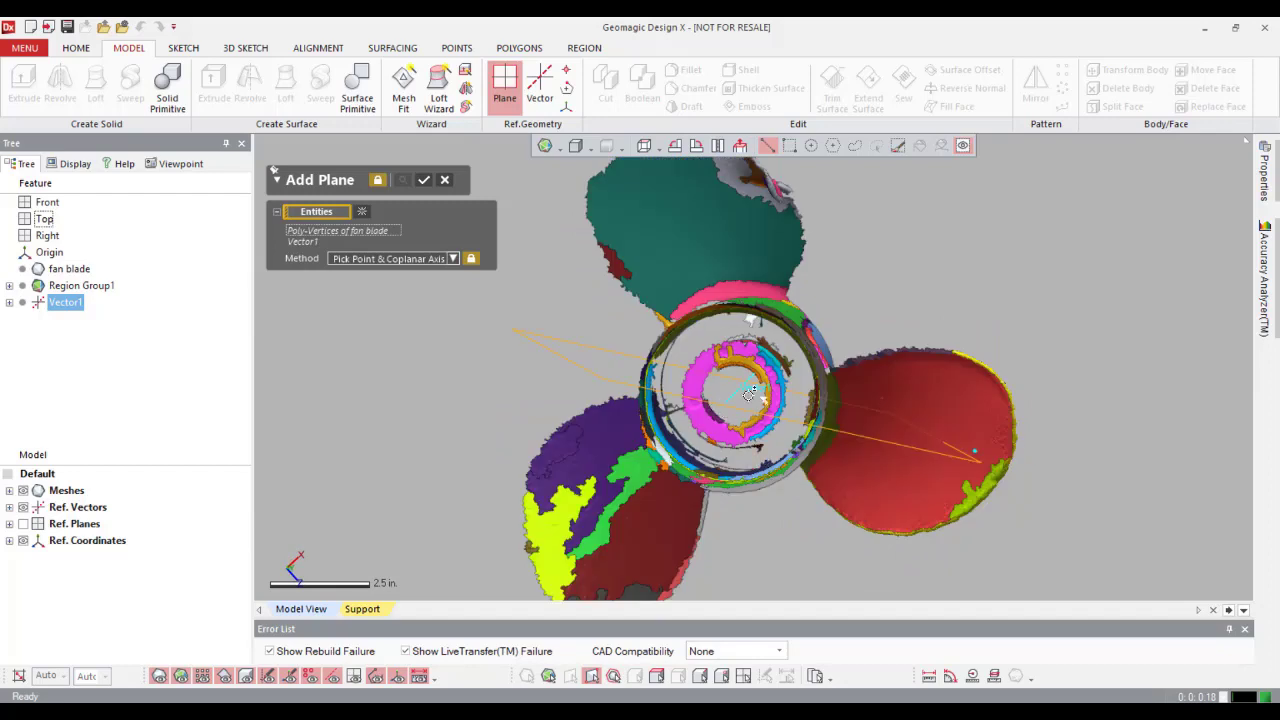
{"action": "left_click", "coordinate": [424, 180]}
{"action": "mouse_move", "coordinate": [748, 438]}
{"action": "right_mouse_down"}
{"action": "mouse_move", "coordinate": [737, 390]}
{"action": "mouse_move", "coordinate": [799, 389]}
{"action": "mouse_move", "coordinate": [806, 360]}
{"action": "right_mouse_up"}
{"action": "right_click_drag", "start_coordinate": [889, 429], "coordinate": [882, 403]}
{"action": "scroll", "coordinate": [509, 383], "scroll_direction": "down", "scroll_amount": 3}
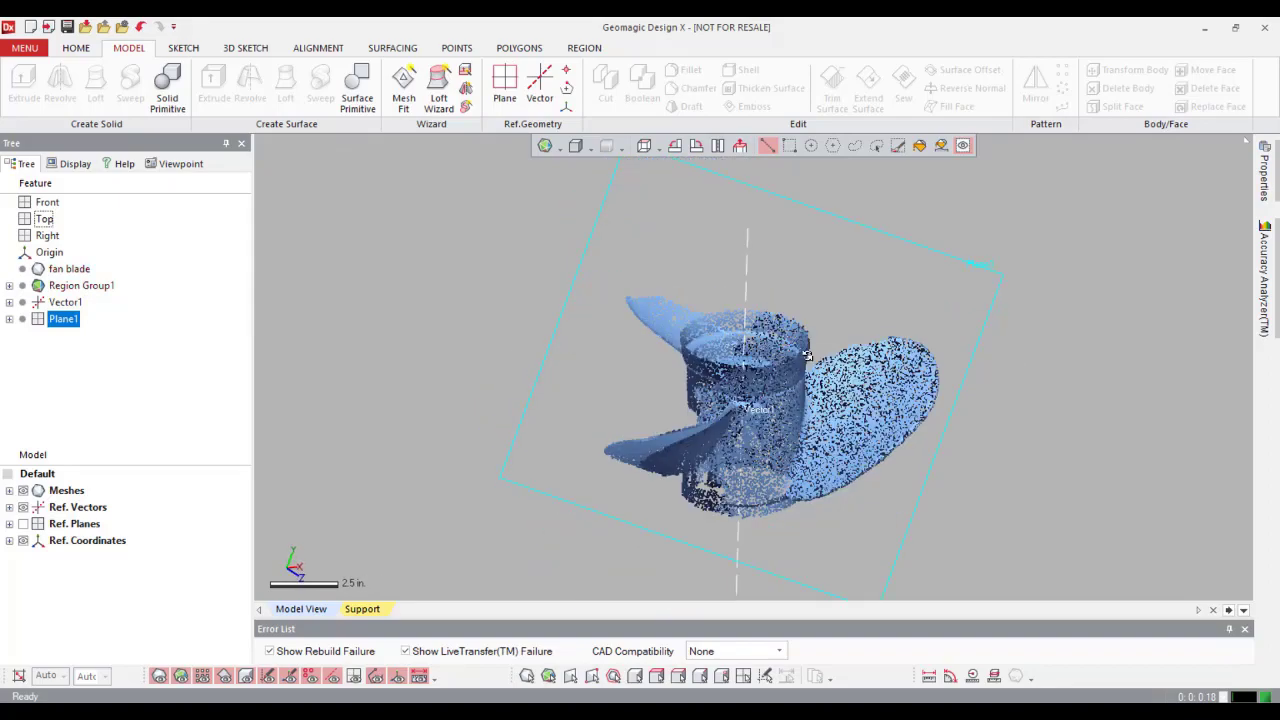
{"action": "mouse_move", "coordinate": [740, 385]}
{"action": "right_mouse_down"}
{"action": "mouse_move", "coordinate": [697, 426]}
{"action": "mouse_move", "coordinate": [697, 414]}
{"action": "right_mouse_up"}
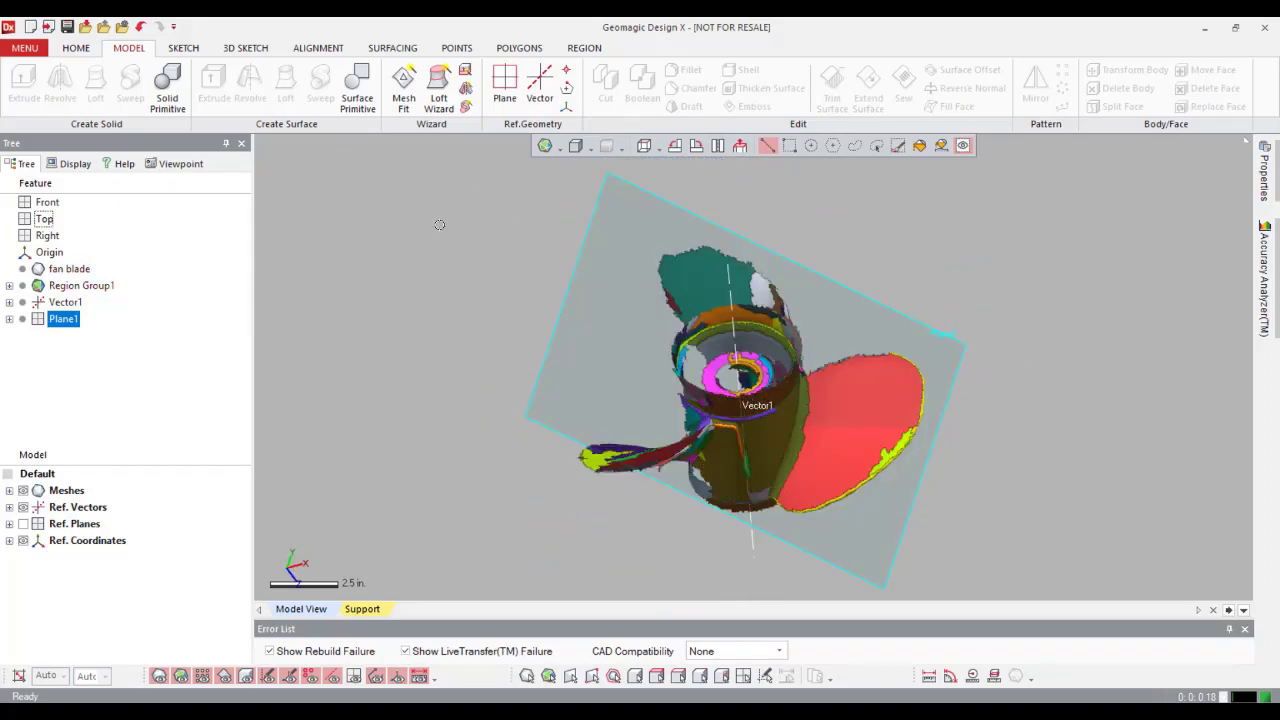
Step: Start an Interactive Alignment of the fan blade mesh by X-Y-Z, setting the position from Vector1 and the planar ring region inside the hub
{"action": "left_click", "coordinate": [318, 47]}
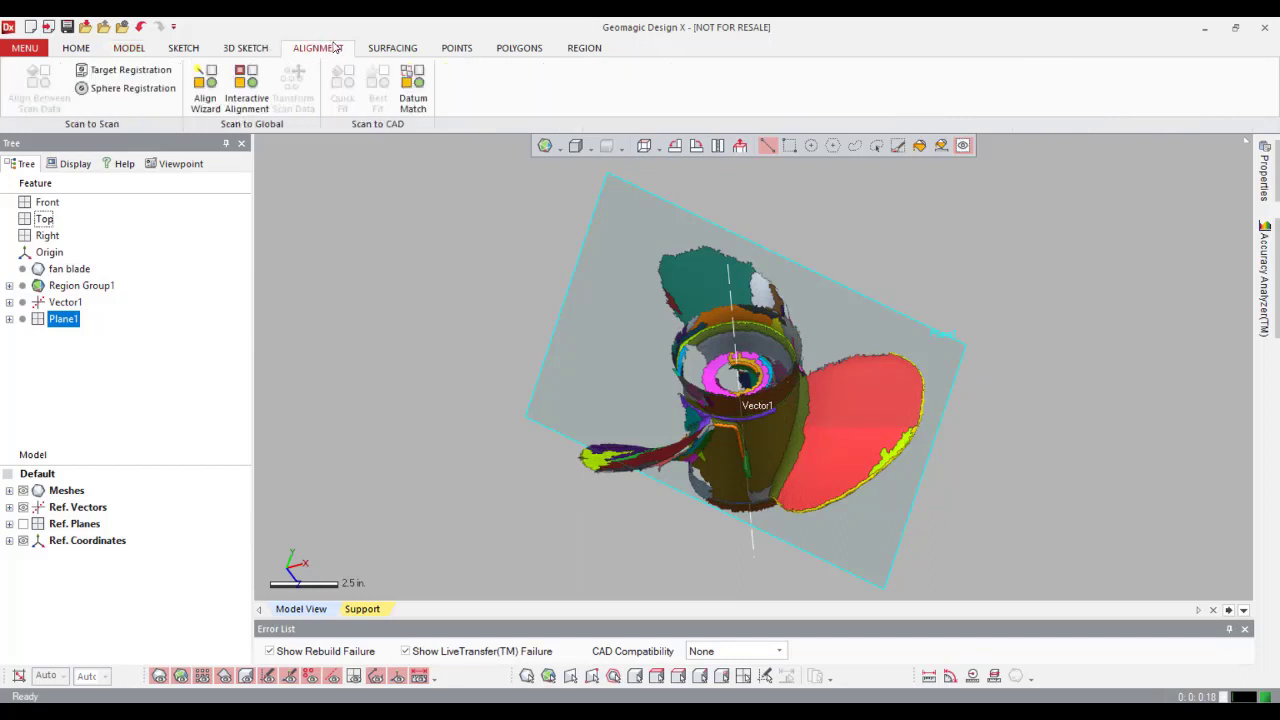
{"action": "left_click", "coordinate": [246, 88]}
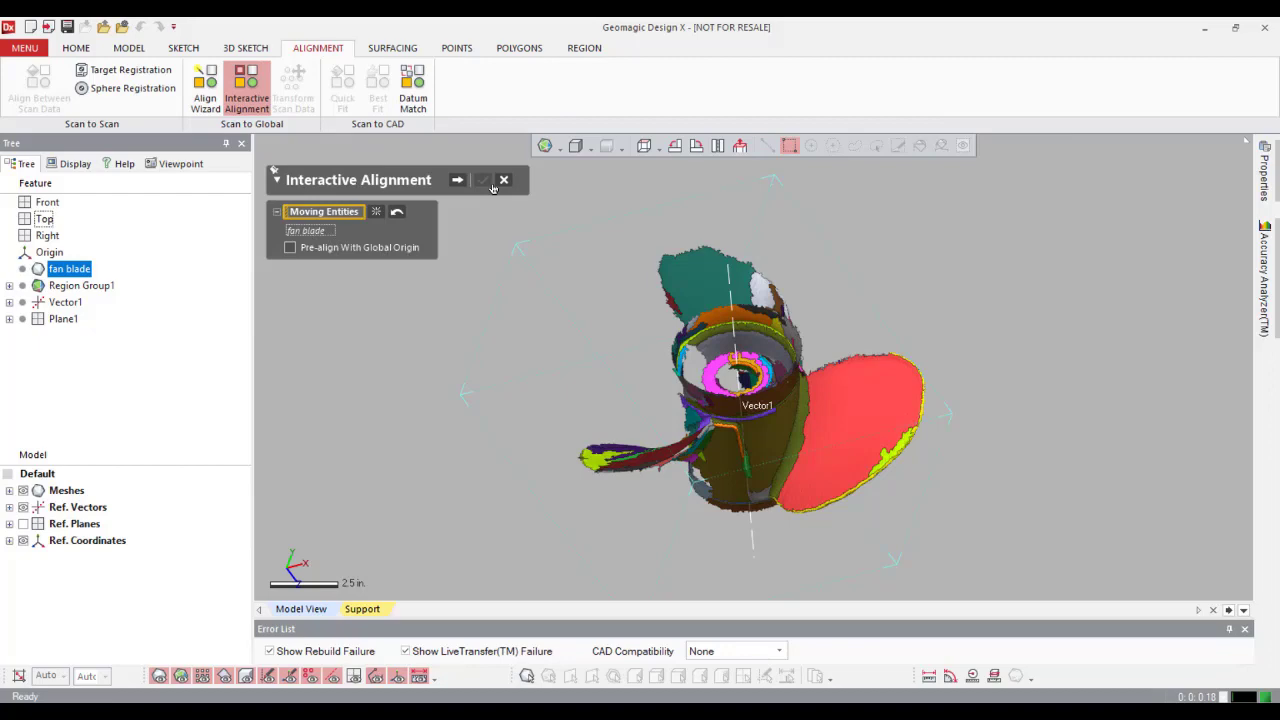
{"action": "left_click", "coordinate": [457, 179]}
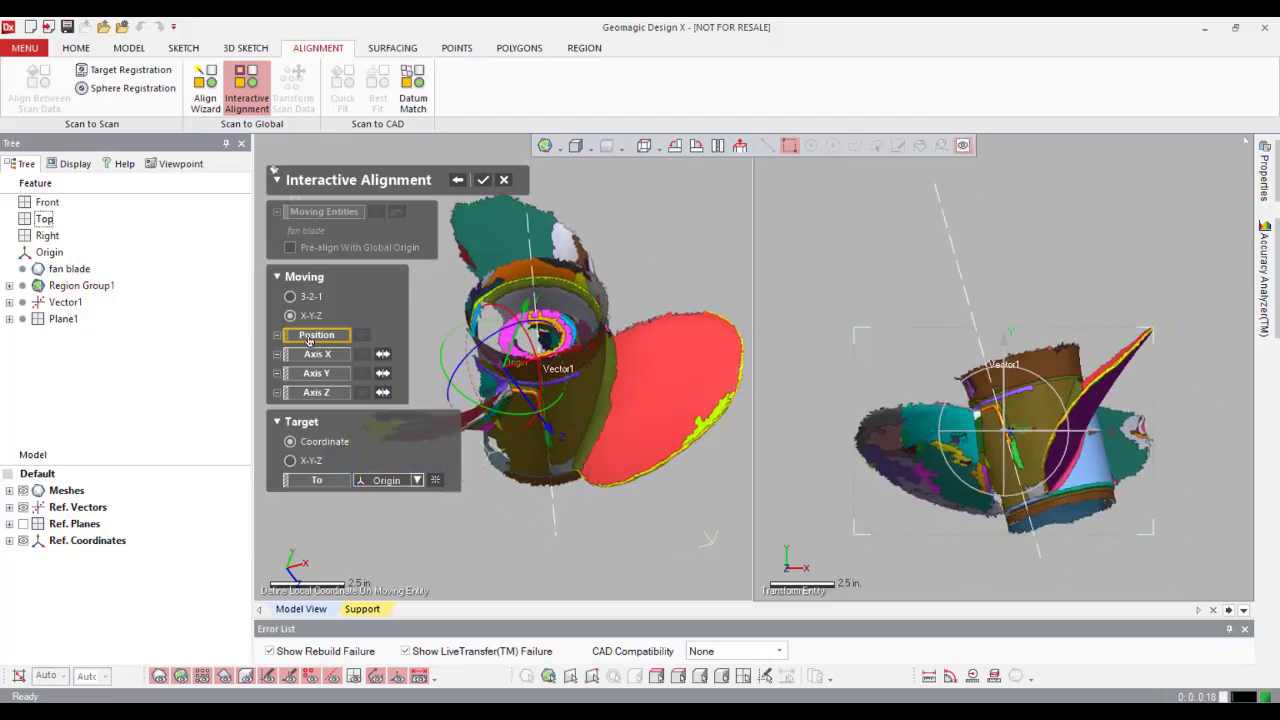
{"action": "right_click_drag", "start_coordinate": [572, 335], "coordinate": [680, 310], "text": "ctrl"}
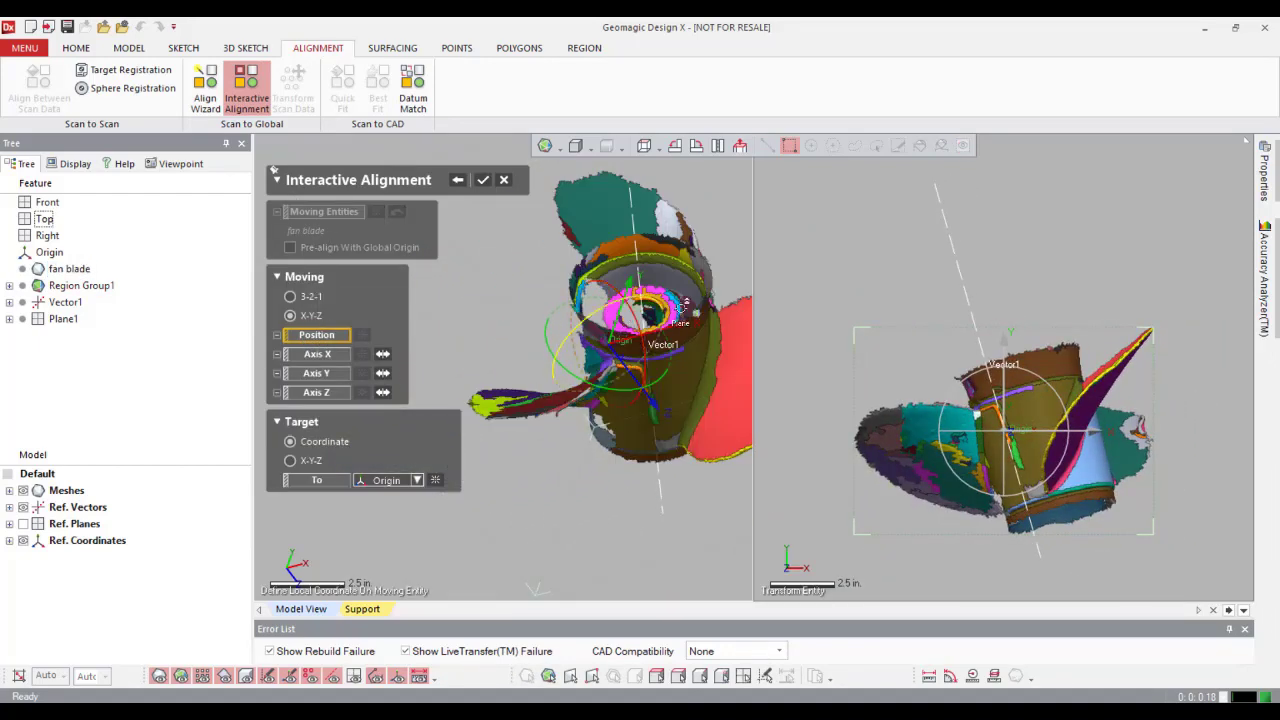
{"action": "scroll", "coordinate": [680, 310], "scroll_direction": "down", "scroll_amount": 1}
{"action": "left_click_drag", "start_coordinate": [663, 333], "coordinate": [643, 338]}
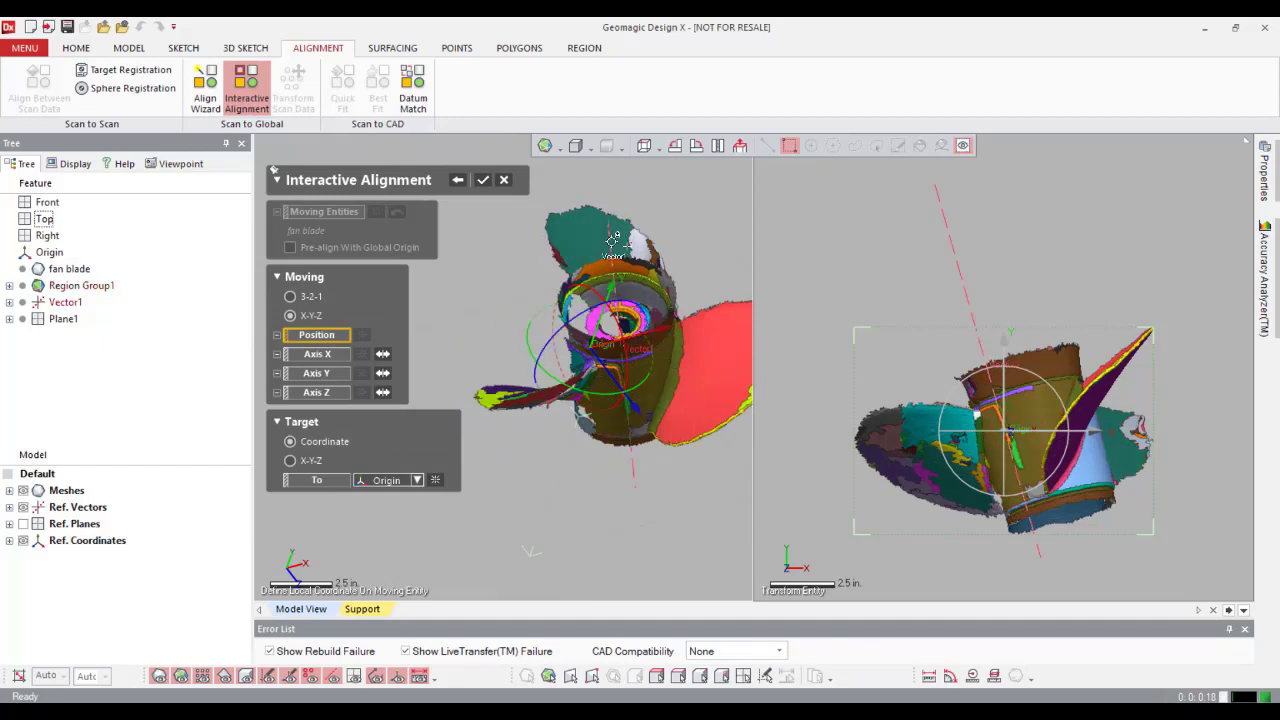
{"action": "scroll", "coordinate": [608, 230], "scroll_direction": "up", "scroll_amount": 5}
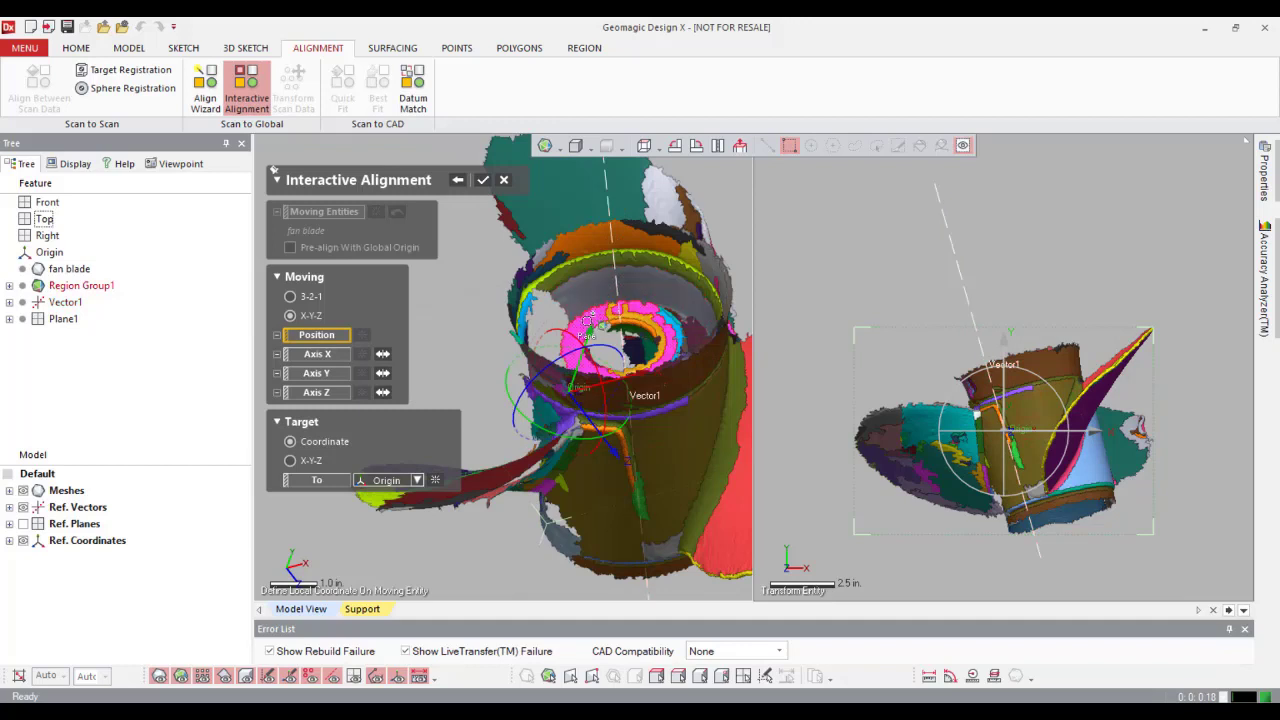
{"action": "left_click", "coordinate": [618, 232]}
{"action": "left_click", "coordinate": [600, 315]}
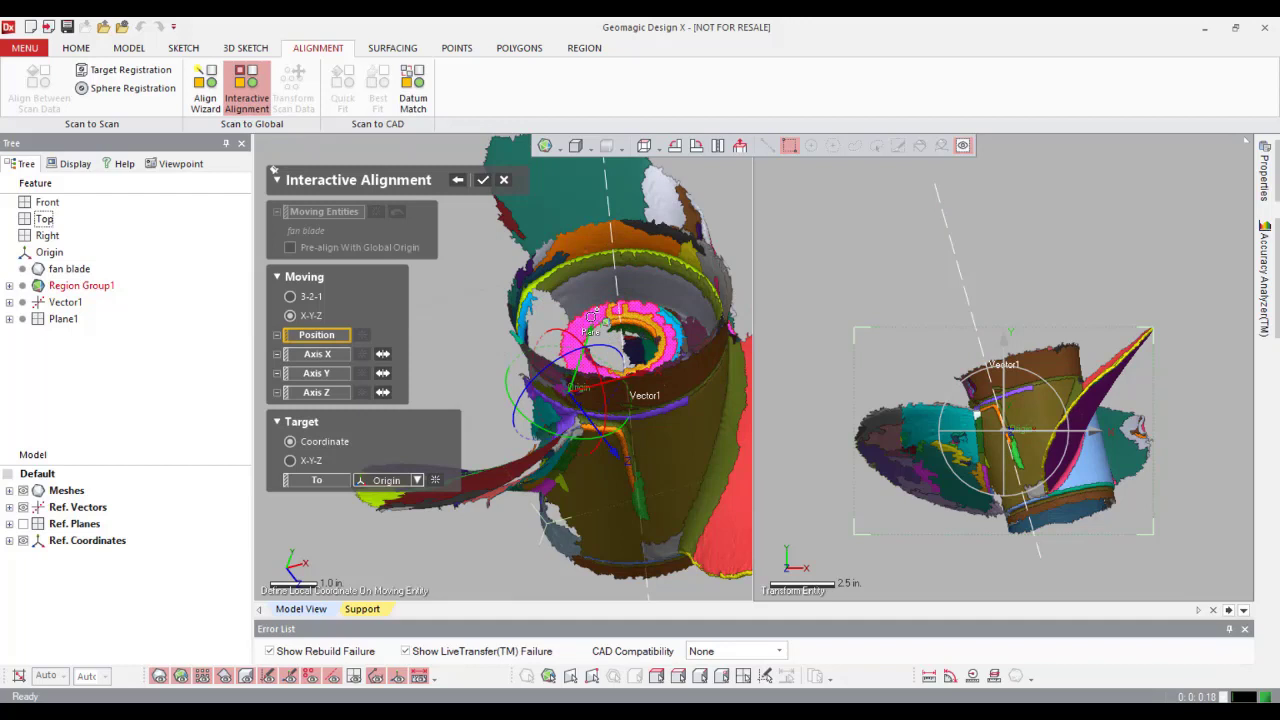
{"action": "left_click", "coordinate": [585, 318]}
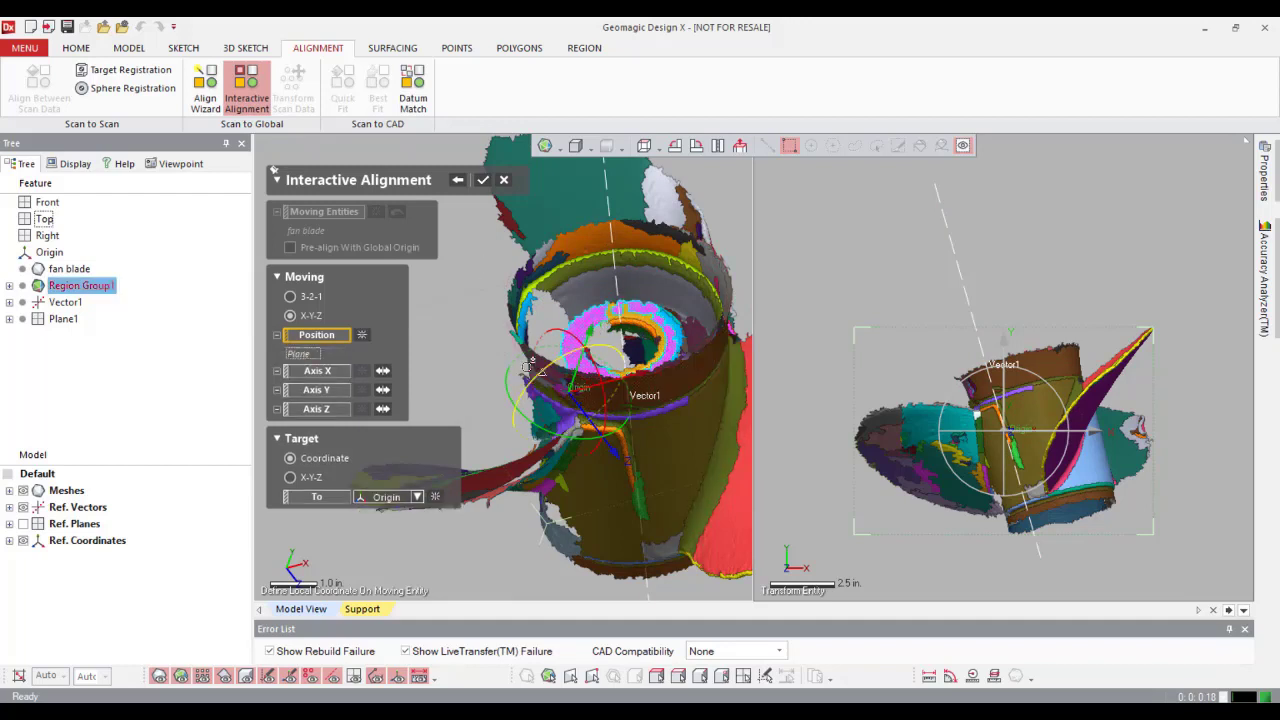
{"action": "left_click", "coordinate": [65, 302]}
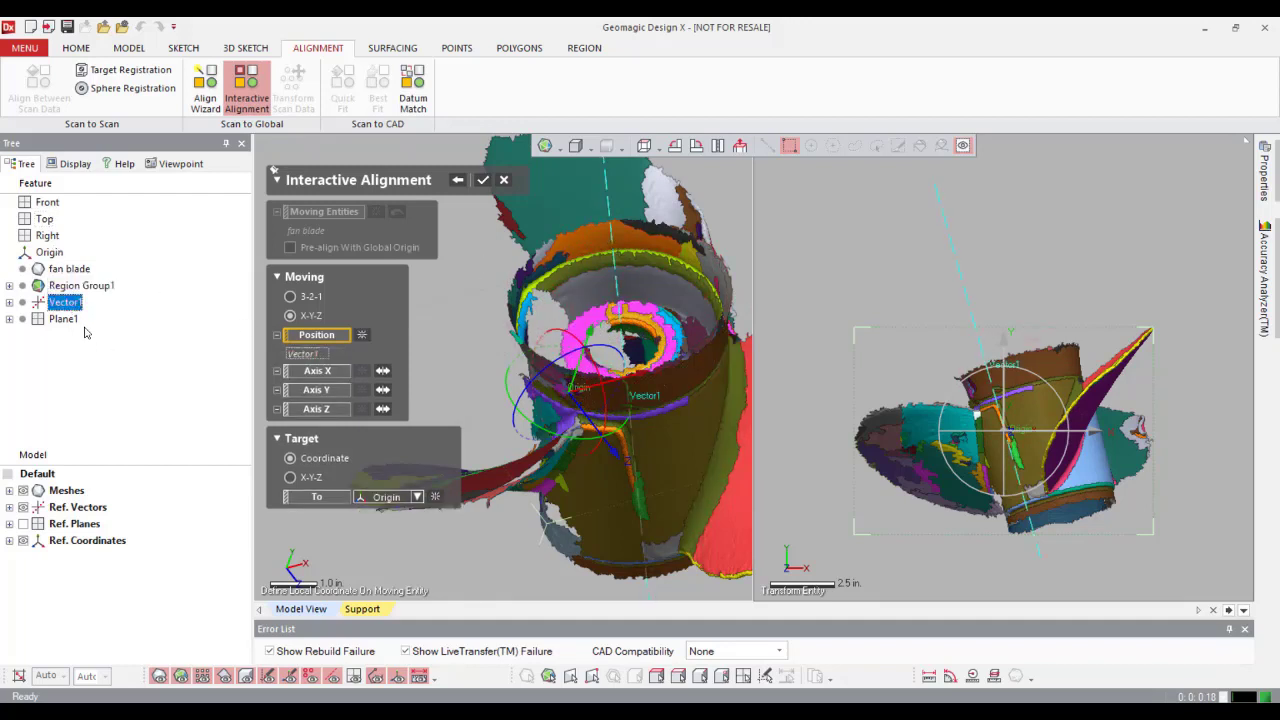
{"action": "left_click", "coordinate": [590, 322]}
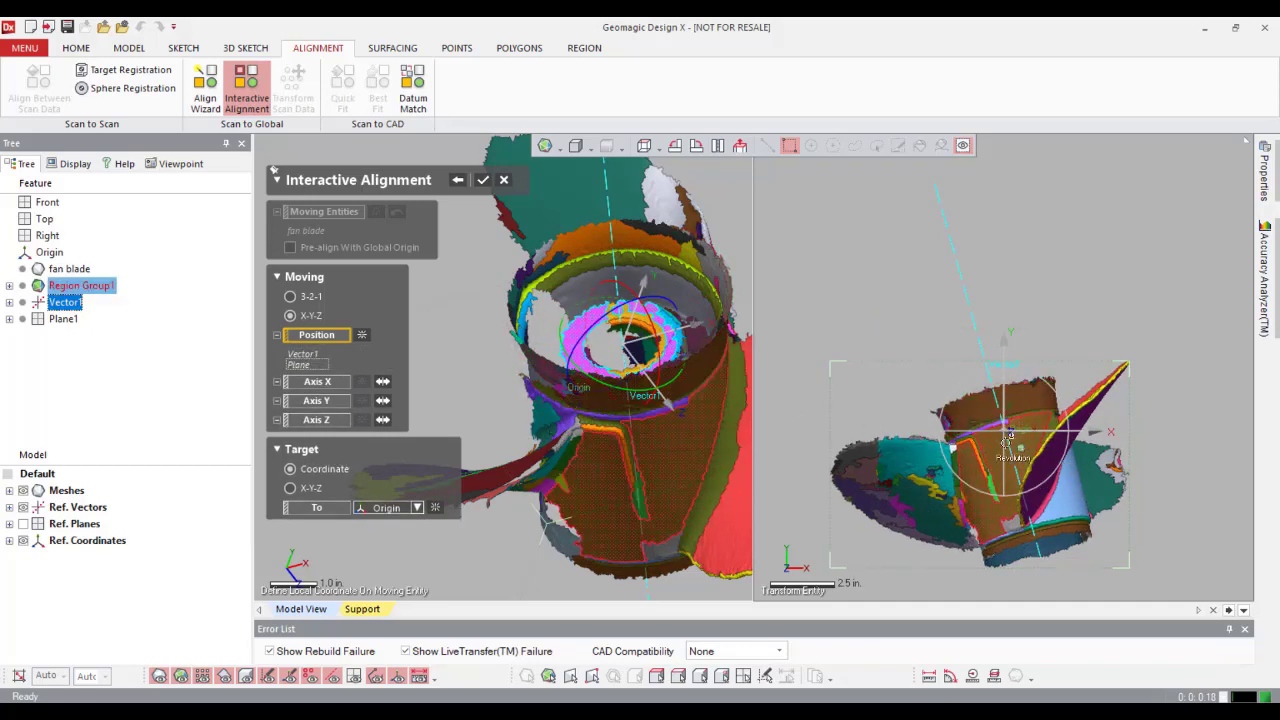
Step: Set the alignment's Axis Y to the hub axis Vector1 and flip its direction
{"action": "left_click", "coordinate": [310, 403]}
{"action": "scroll", "coordinate": [507, 394], "scroll_direction": "down", "scroll_amount": 3}
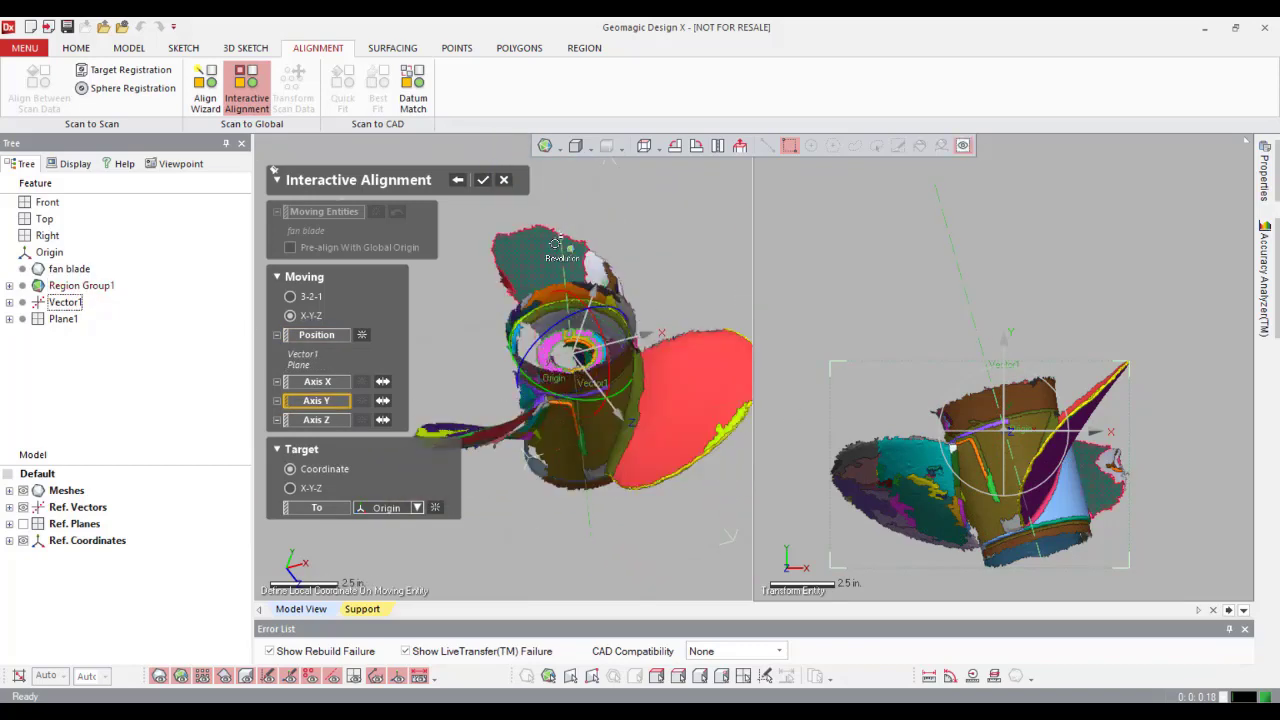
{"action": "left_click", "coordinate": [573, 245]}
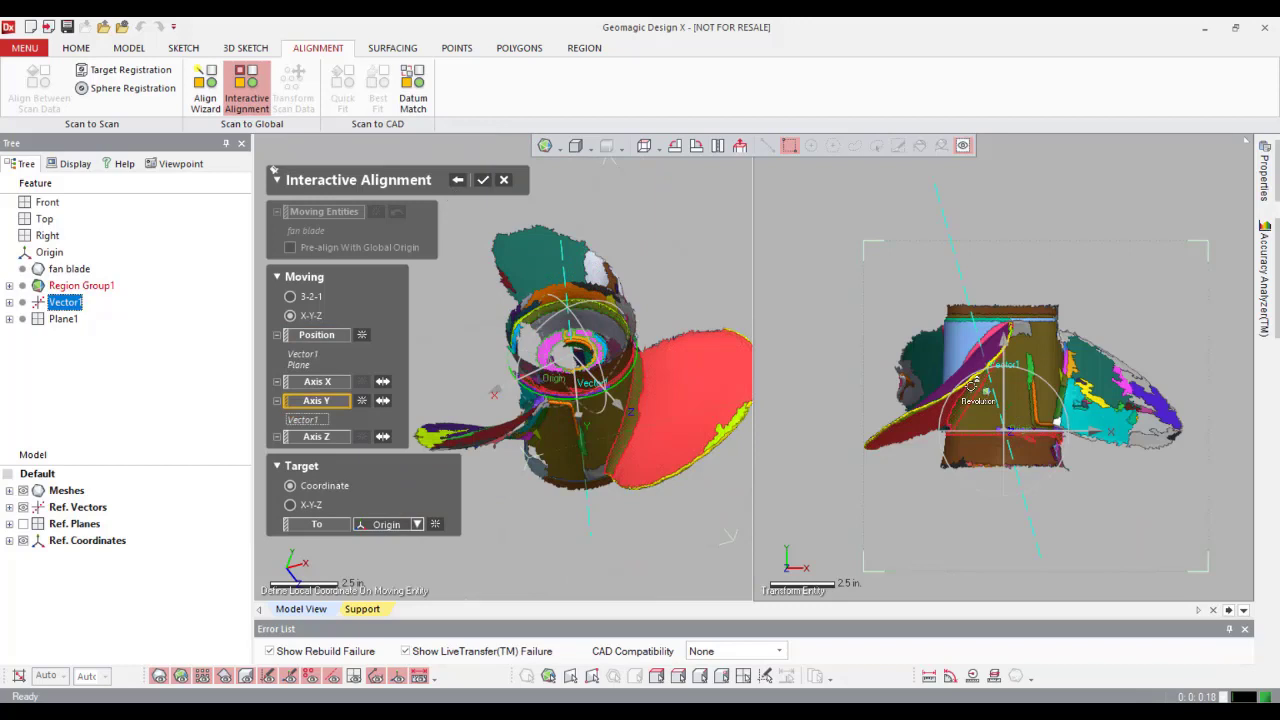
{"action": "left_click", "coordinate": [383, 400]}
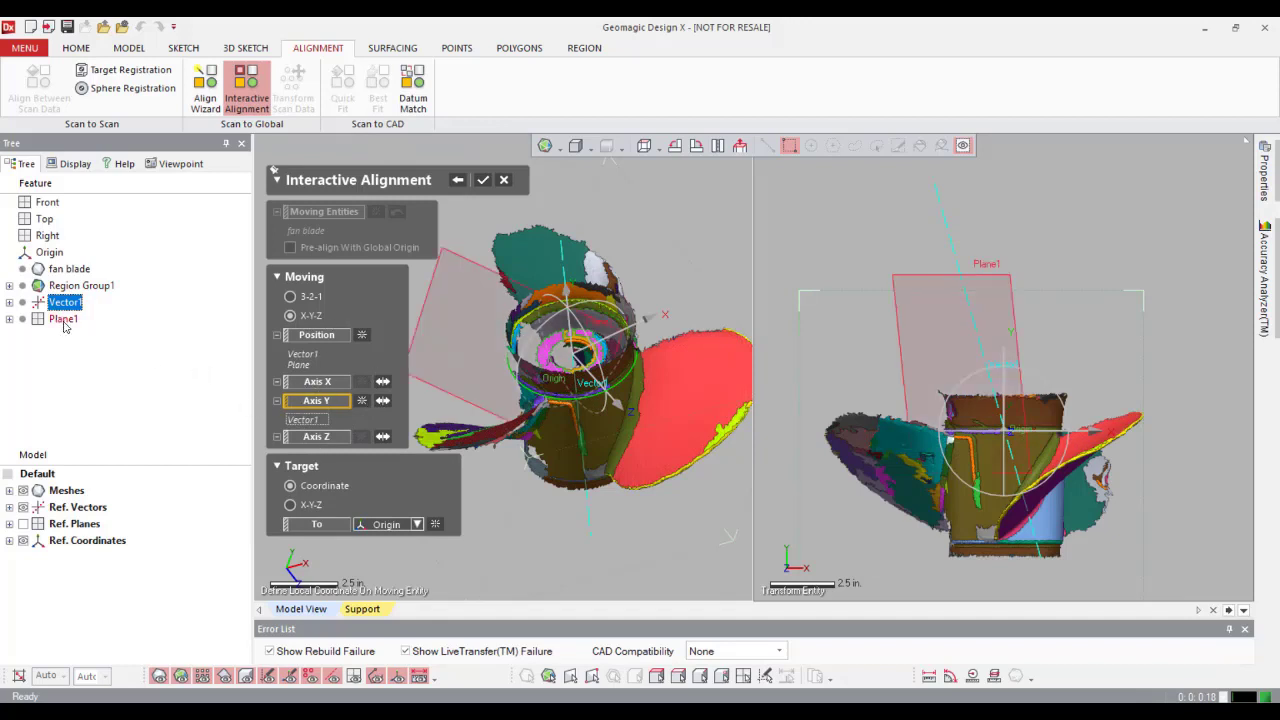
Step: Set the alignment's Axis Z to Plane1 and accept the Interactive Alignment
{"action": "left_click", "coordinate": [326, 382]}
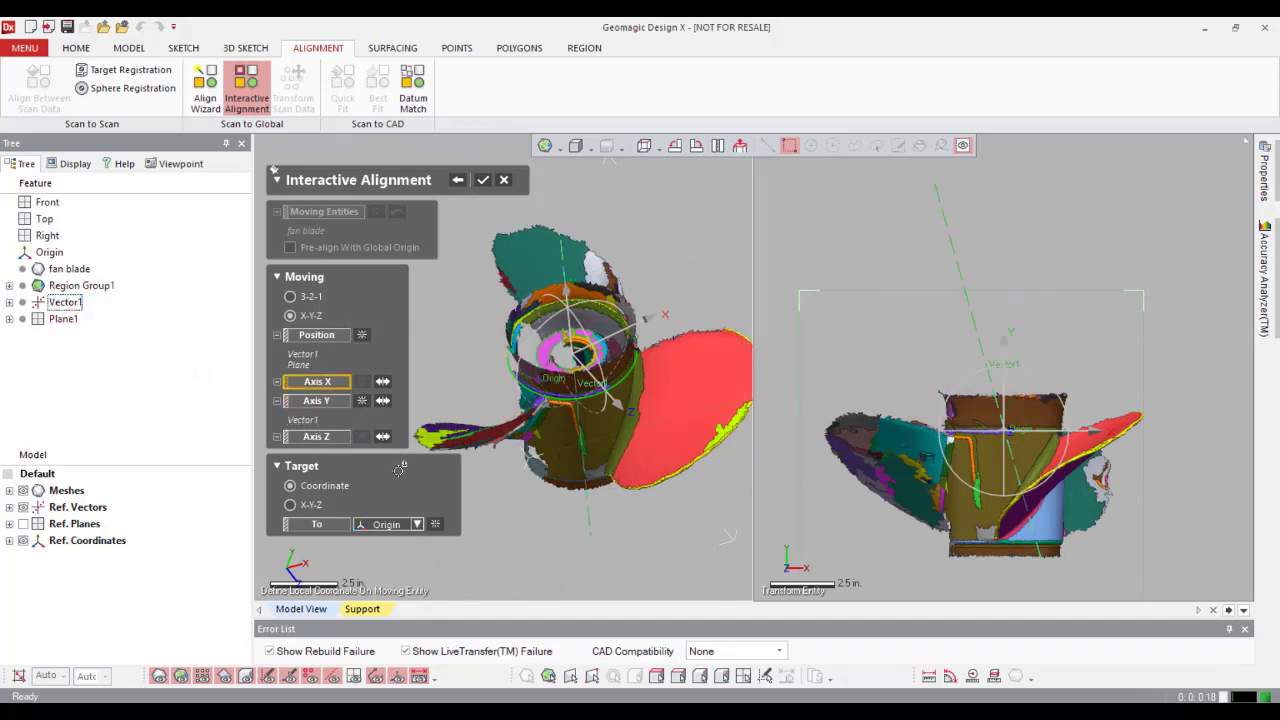
{"action": "left_click", "coordinate": [318, 438]}
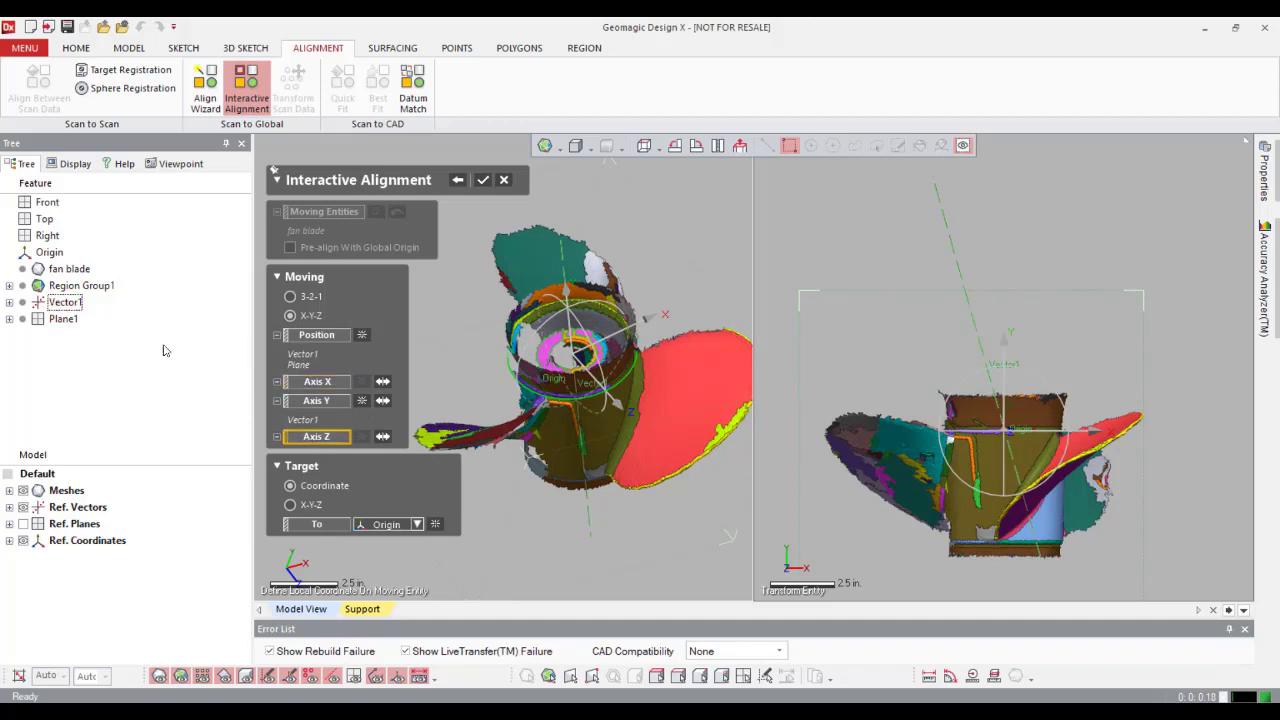
{"action": "left_click", "coordinate": [70, 316]}
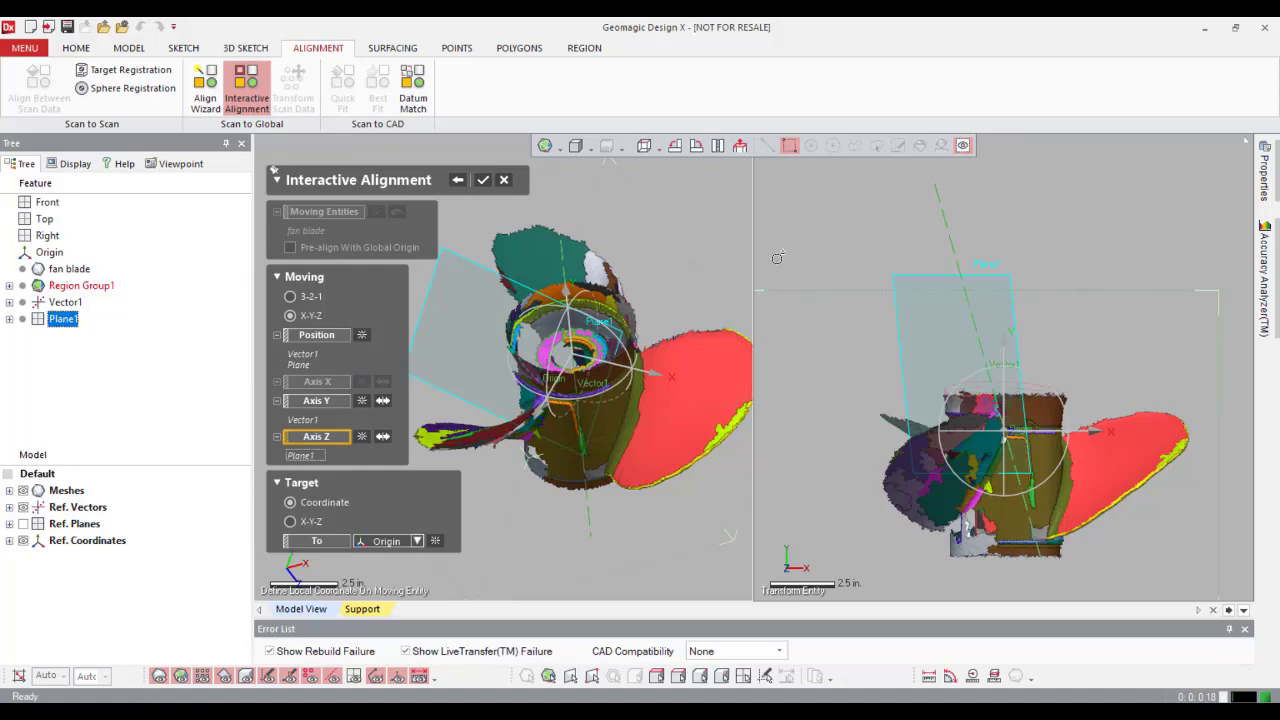
{"action": "left_click", "coordinate": [502, 181]}
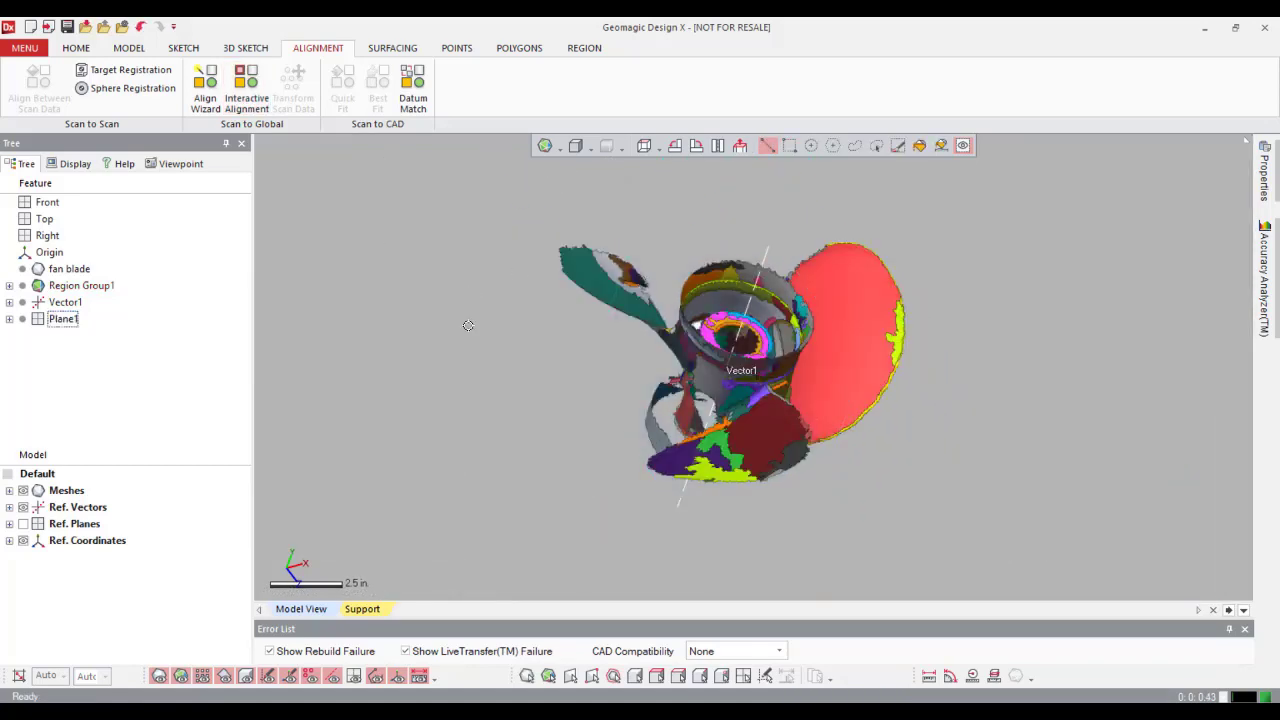
Step: Show the Front, Top and Right reference planes without Plane1, check the propeller's alignment against them, and hide the reference planes
{"action": "right_click_drag", "start_coordinate": [576, 387], "coordinate": [823, 353]}
{"action": "left_click", "coordinate": [9, 523]}
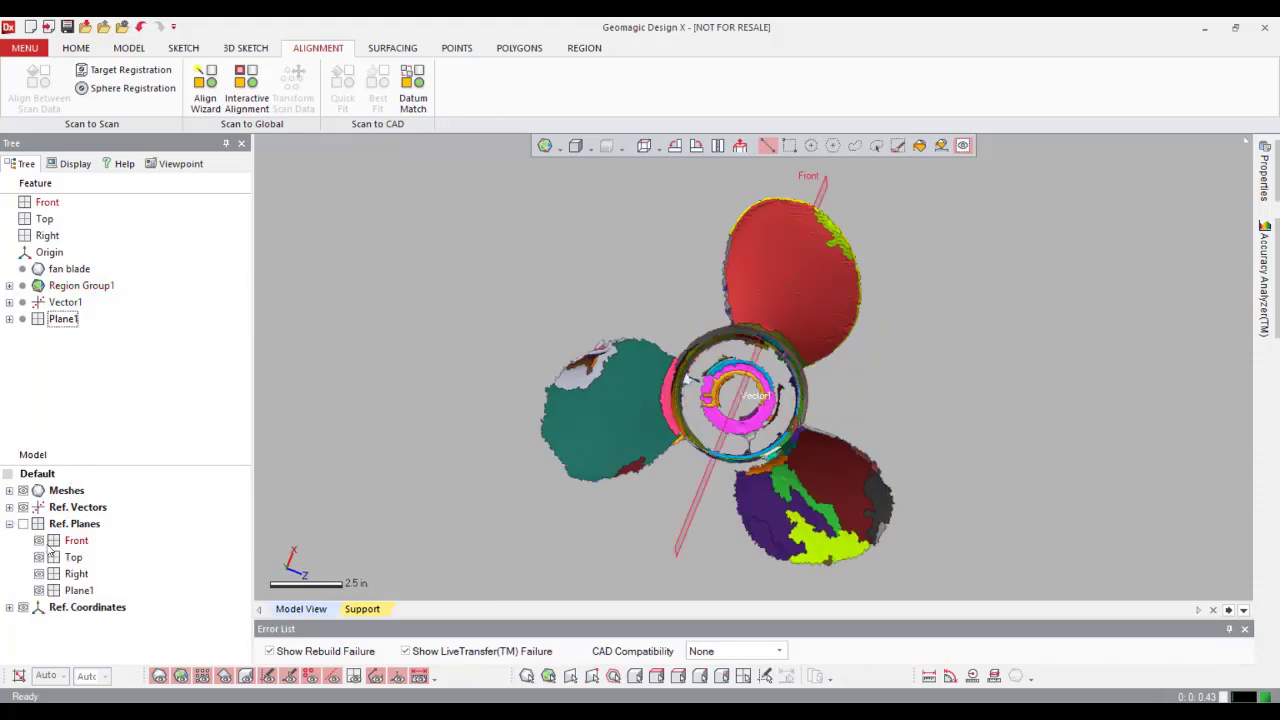
{"action": "left_click", "coordinate": [39, 590]}
{"action": "left_click", "coordinate": [23, 523]}
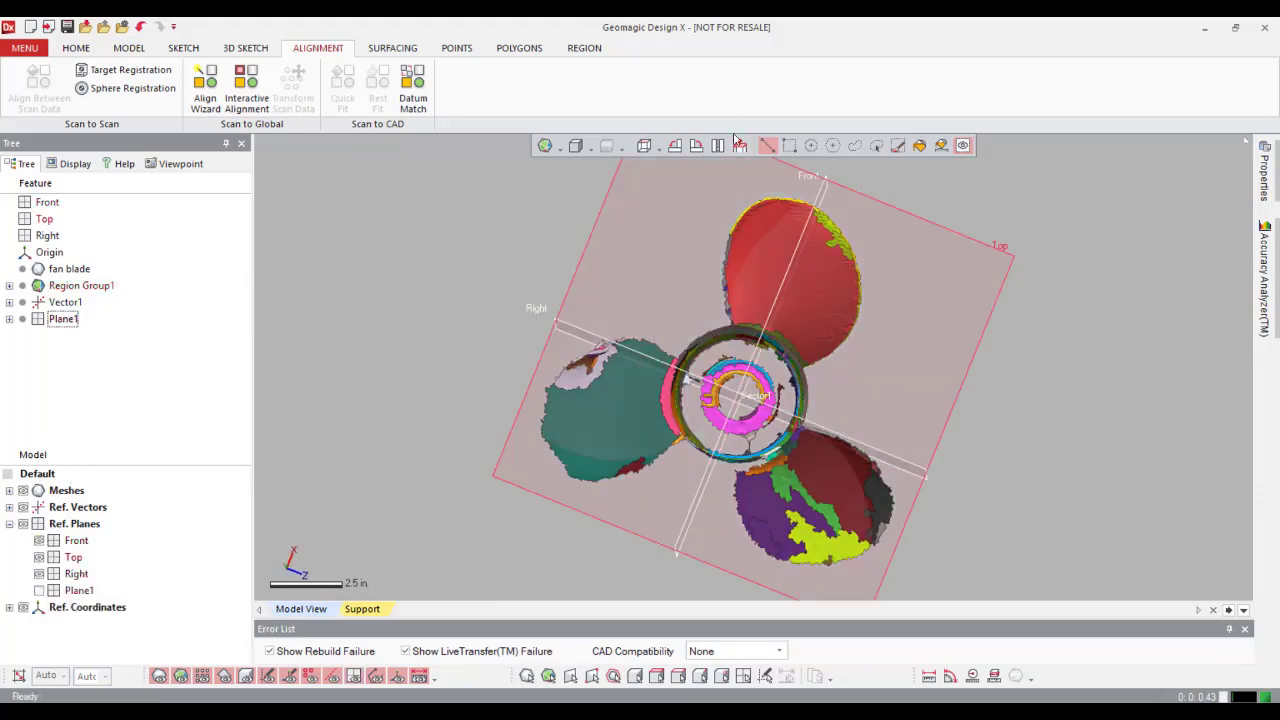
{"action": "right_click_drag", "start_coordinate": [674, 223], "coordinate": [761, 310]}
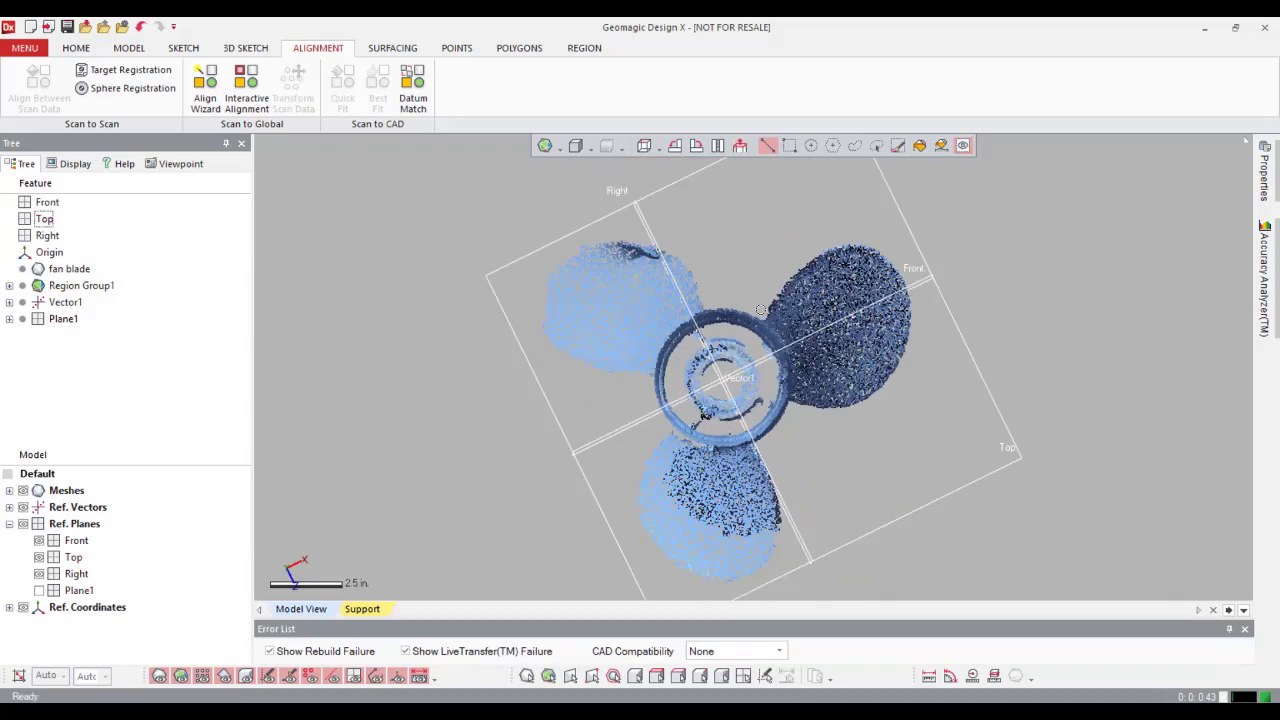
{"action": "key", "text": "ctrl+1"}
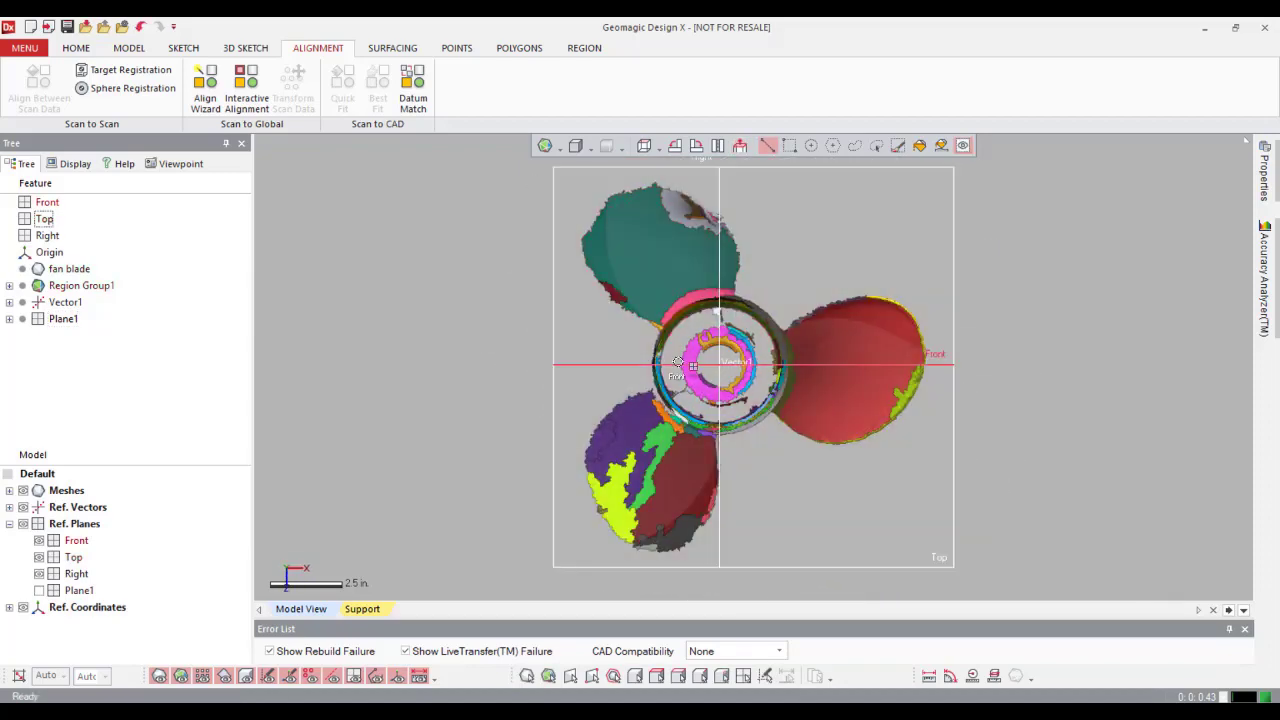
{"action": "right_click_drag", "start_coordinate": [680, 365], "coordinate": [604, 376]}
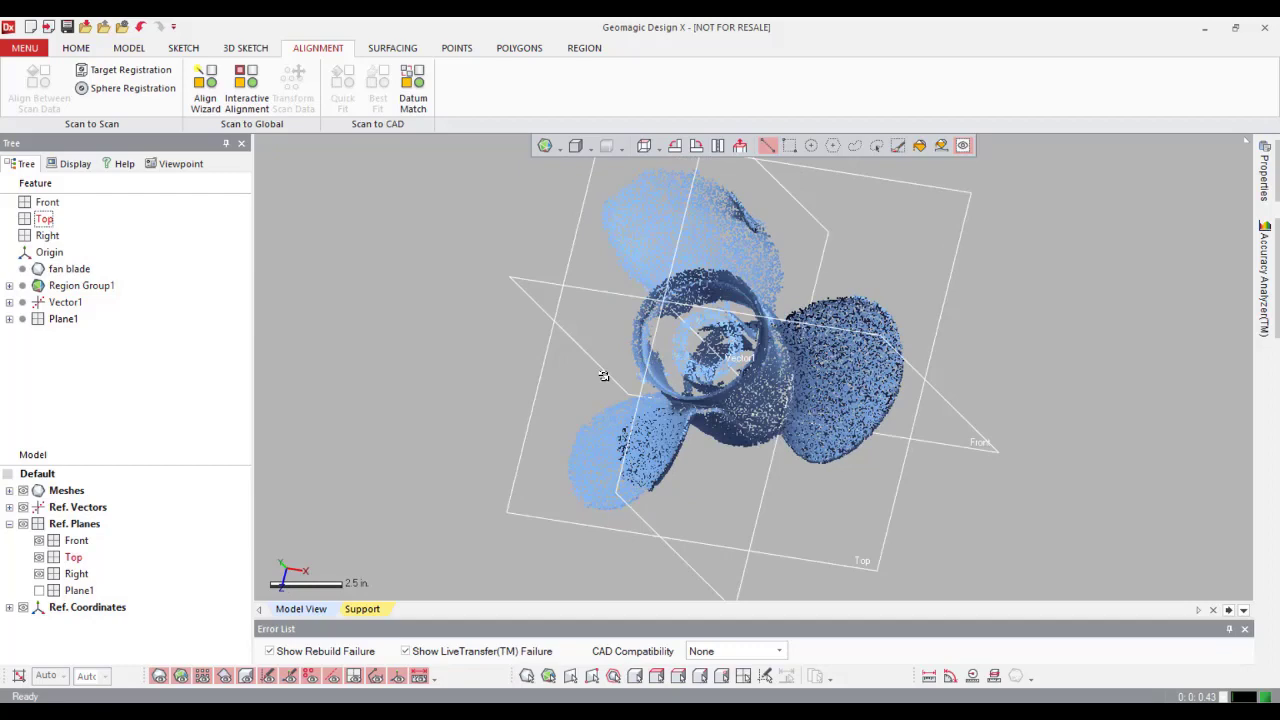
{"action": "left_click", "coordinate": [9, 524]}
{"action": "left_click", "coordinate": [23, 524]}
{"action": "right_click_drag", "start_coordinate": [500, 394], "coordinate": [610, 374]}
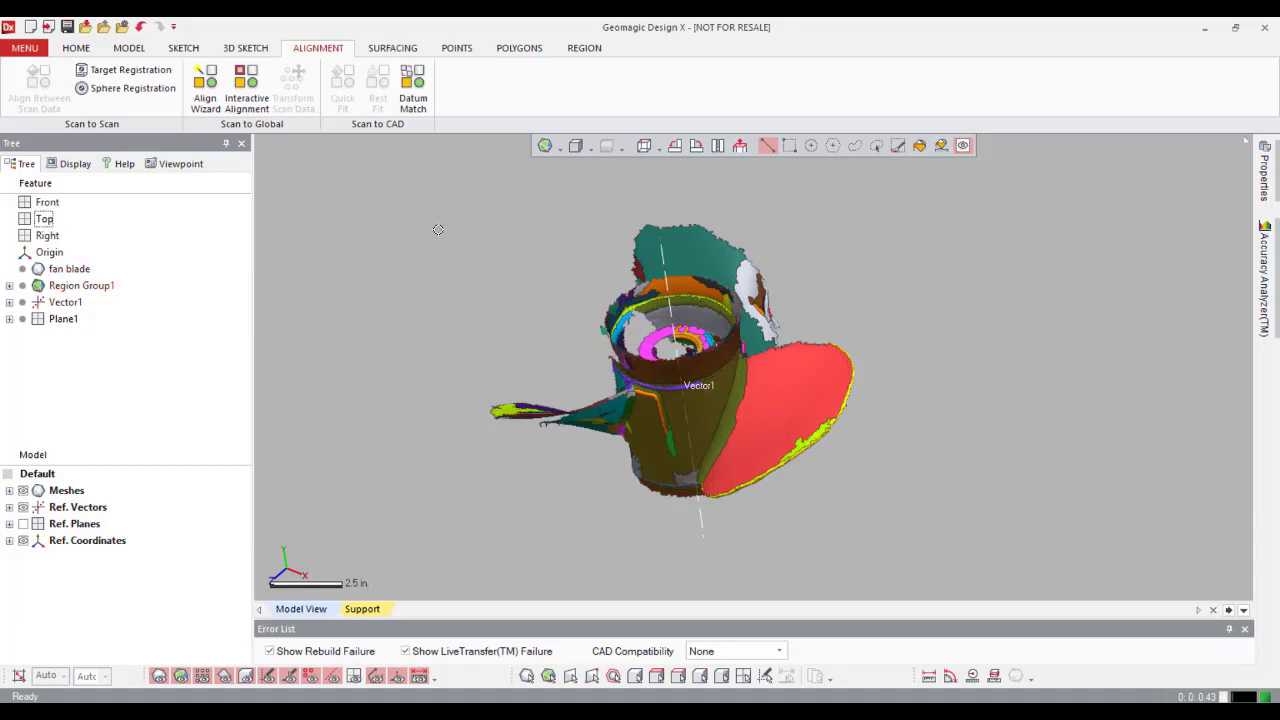
Step: Start a Revolution Wizard with the hub's outer wall regions and the cylinder and torus regions around its lower rim as targets
{"action": "left_click", "coordinate": [136, 49]}
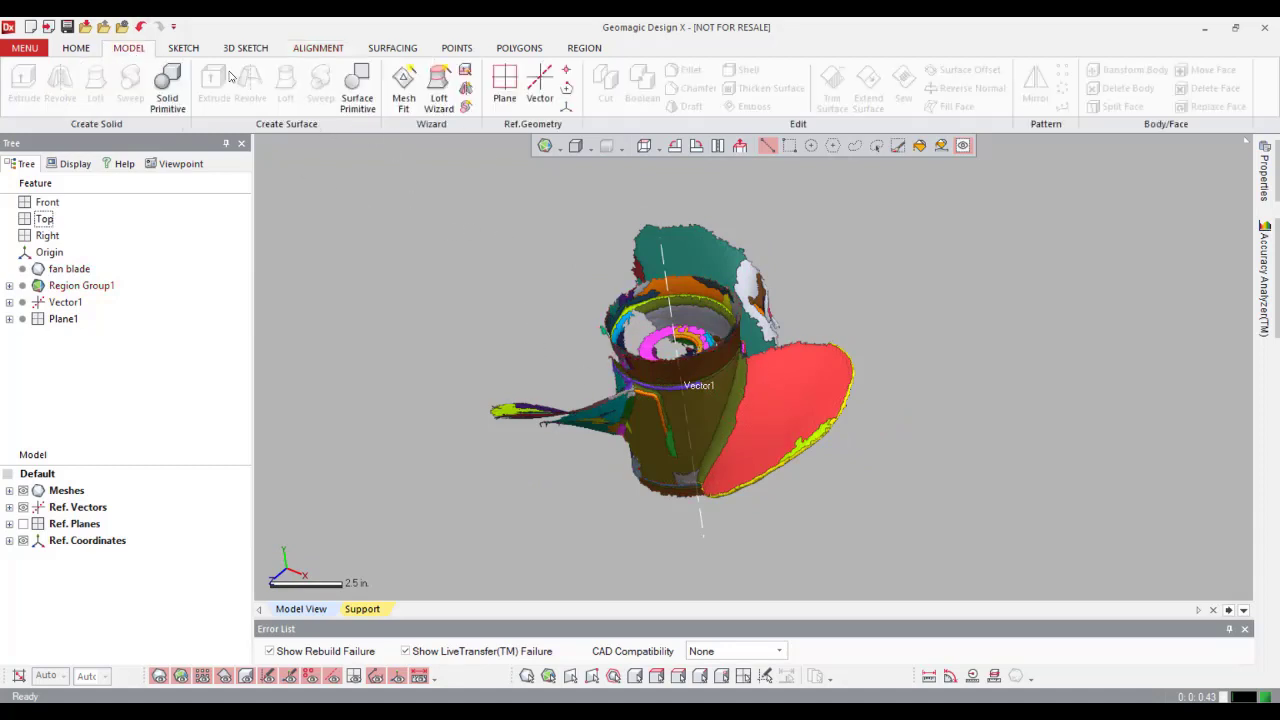
{"action": "left_click", "coordinate": [465, 90]}
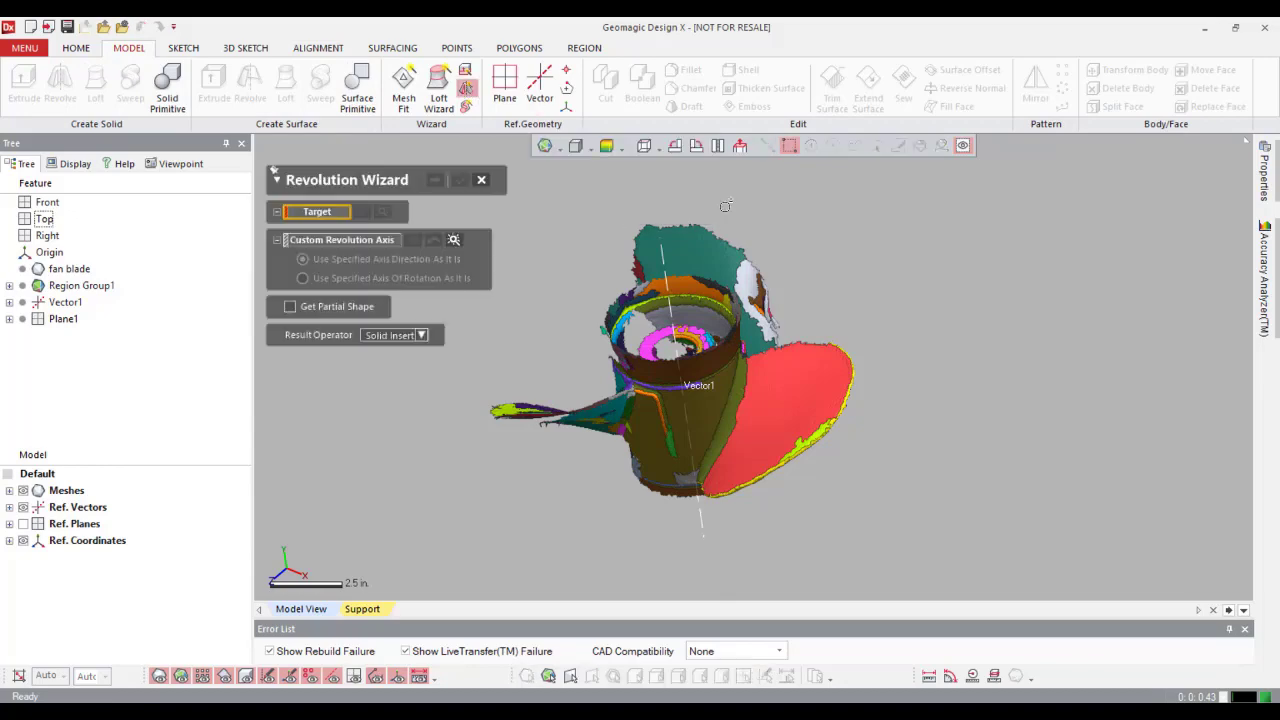
{"action": "left_click", "coordinate": [716, 336]}
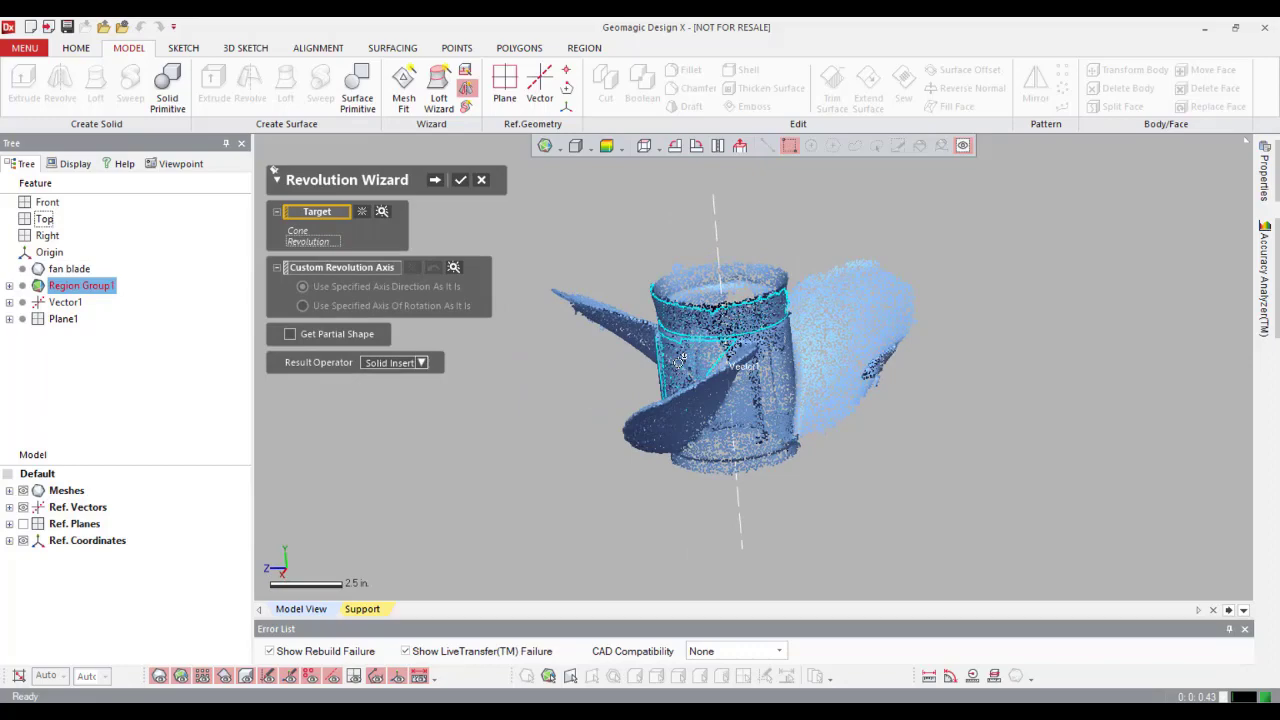
{"action": "left_click", "coordinate": [772, 428]}
{"action": "scroll", "coordinate": [772, 428], "scroll_direction": "up", "scroll_amount": 5}
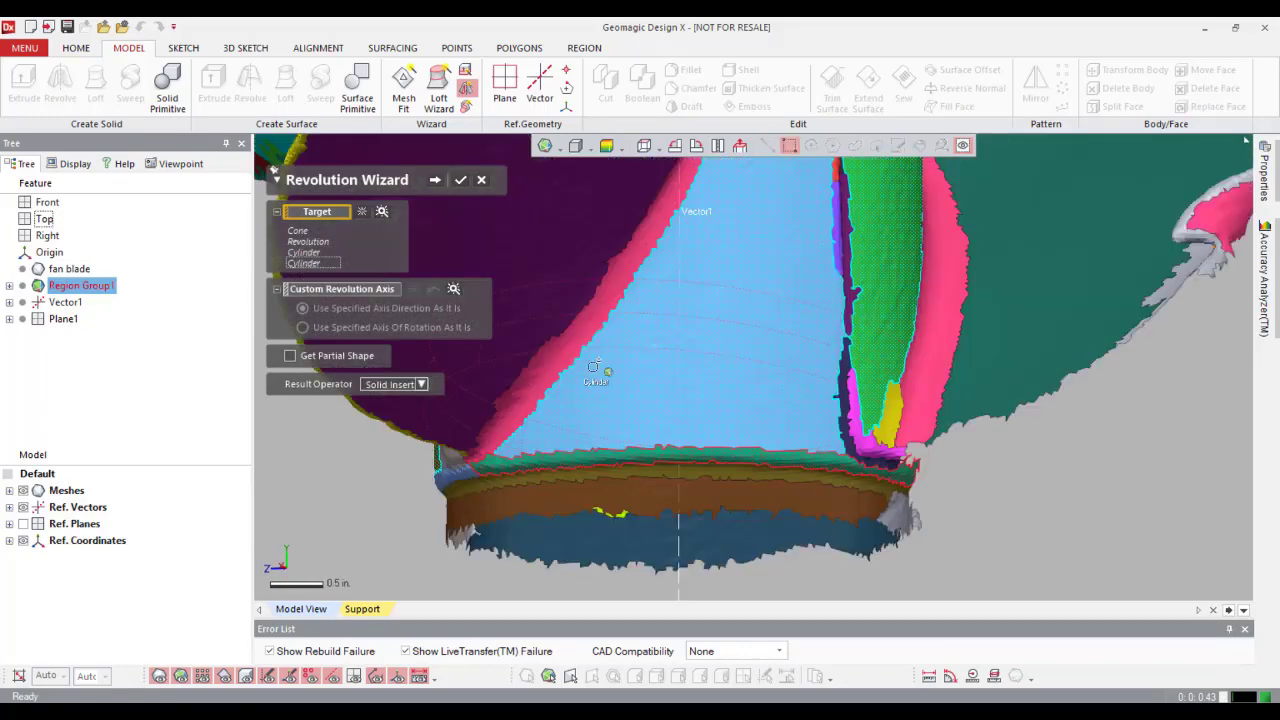
{"action": "left_click", "coordinate": [593, 366]}
{"action": "left_click", "coordinate": [598, 381]}
{"action": "left_click", "coordinate": [760, 498]}
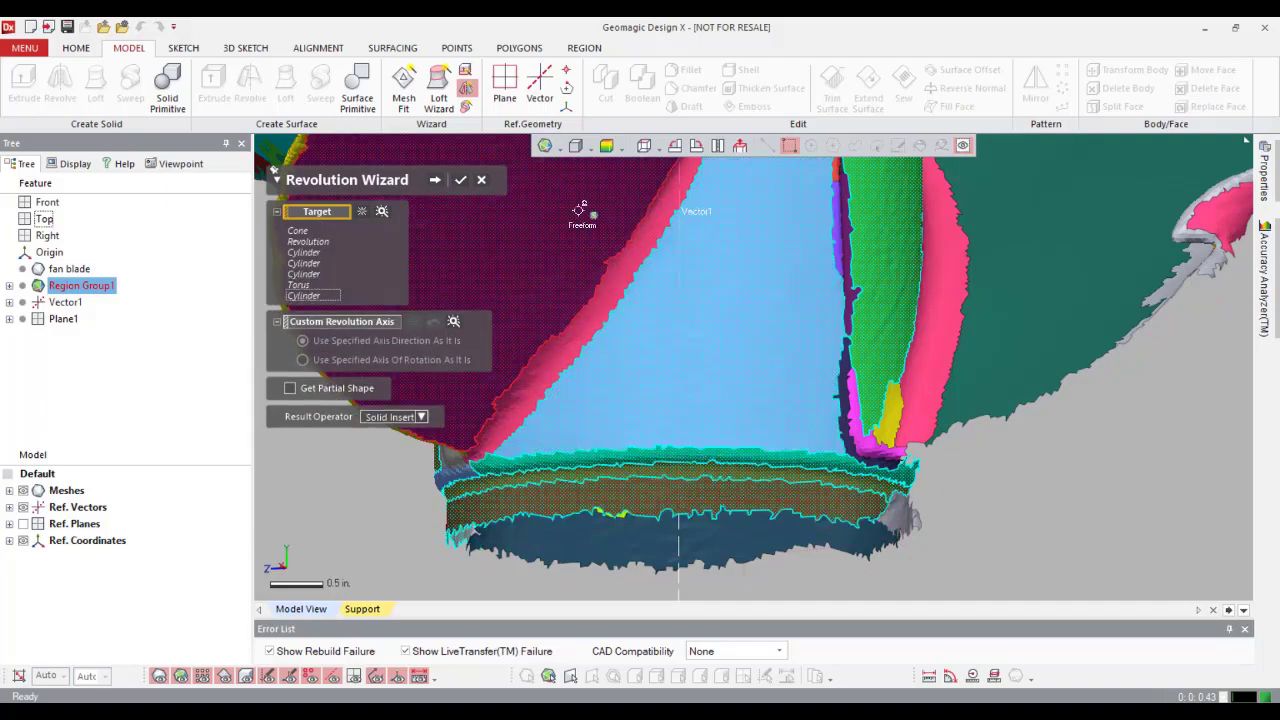
Step: Try to preview the revolved hub from all the picked target regions, and return to the target selection
{"action": "right_click_drag", "start_coordinate": [655, 300], "coordinate": [672, 345]}
{"action": "scroll", "coordinate": [700, 362], "scroll_direction": "down", "scroll_amount": 2}
{"action": "scroll", "coordinate": [709, 314], "scroll_direction": "down", "scroll_amount": 2}
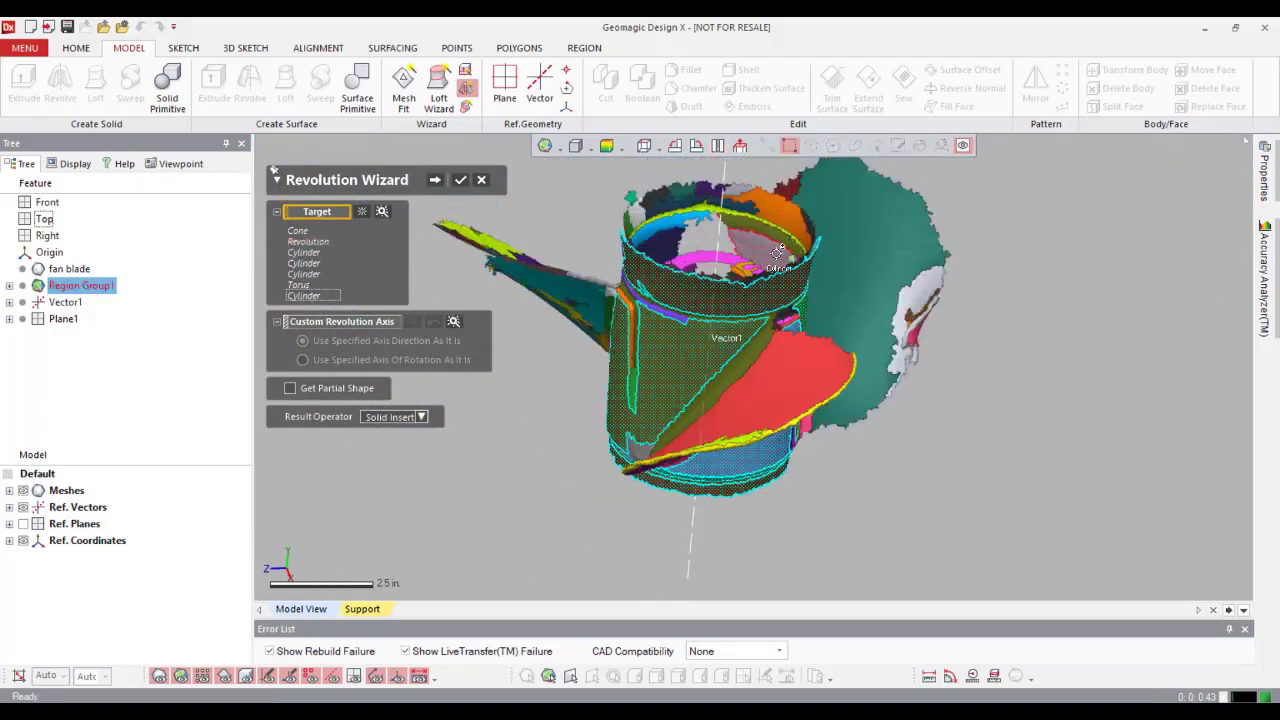
{"action": "left_click", "coordinate": [436, 182]}
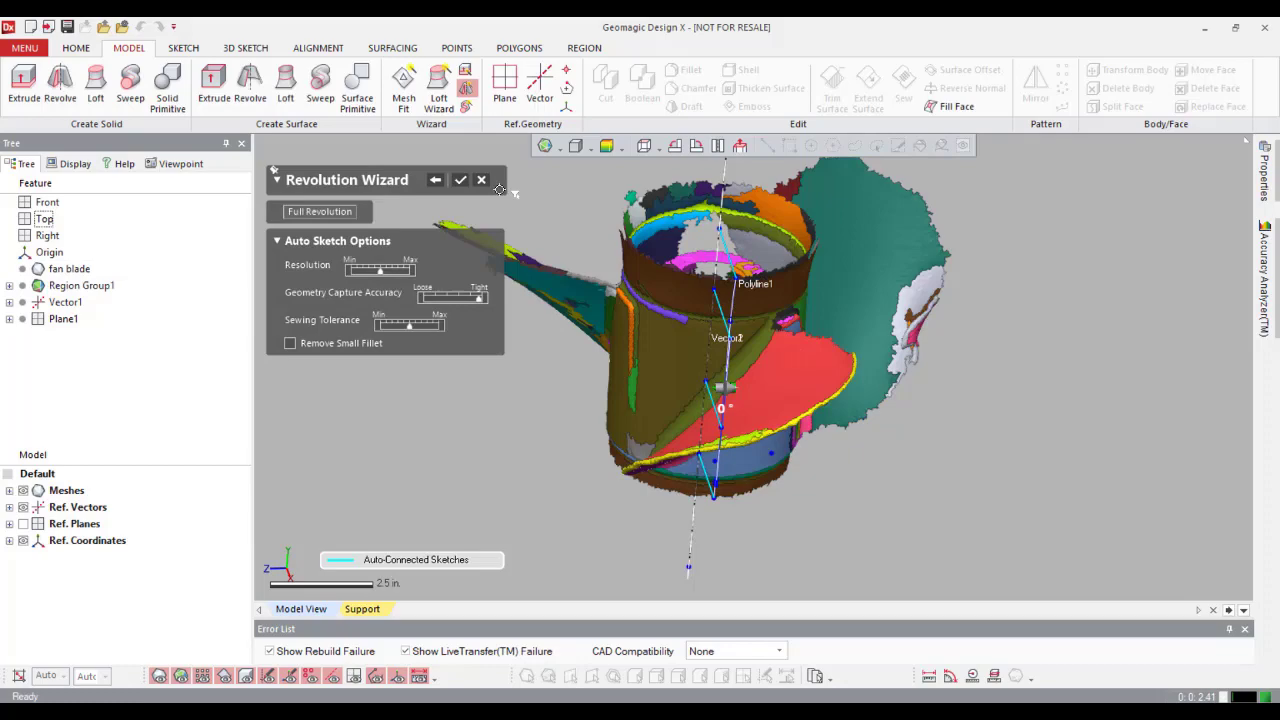
{"action": "left_click", "coordinate": [435, 181]}
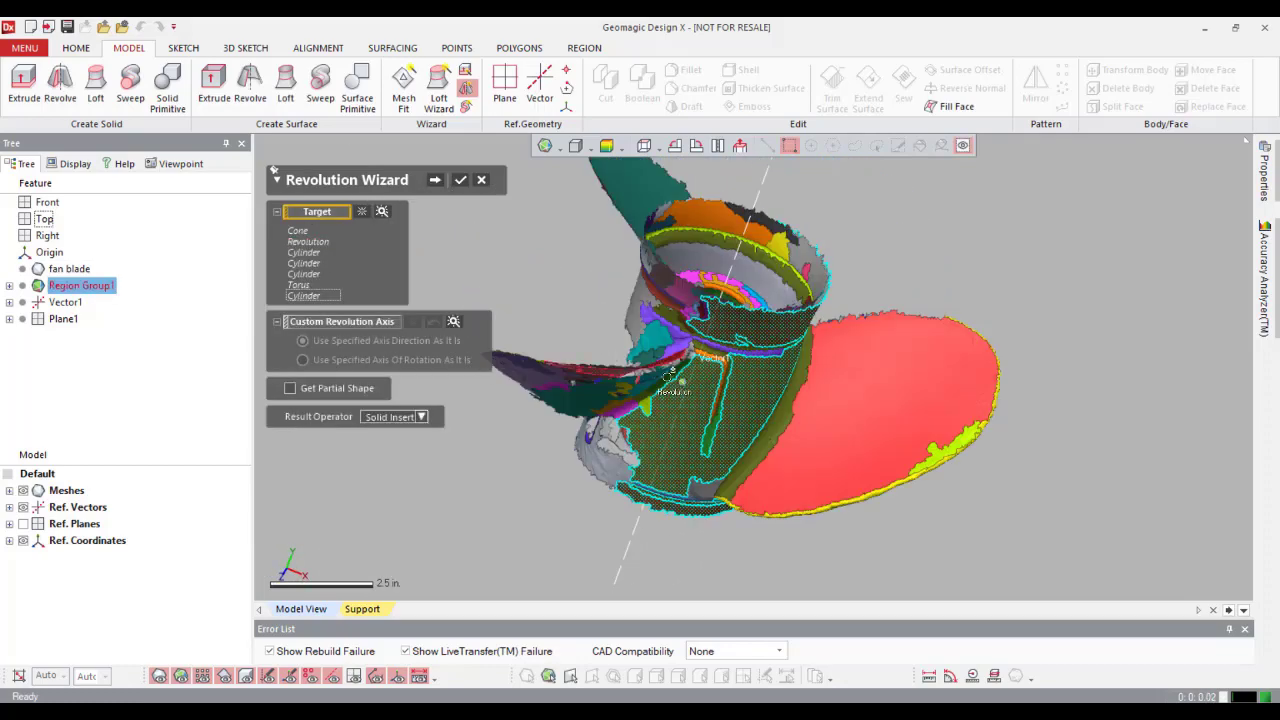
Step: Remove the hub wall's Revolution region from the targets, regenerate the revolved hub preview, and inspect its fit from several angles
{"action": "left_click", "coordinate": [755, 412]}
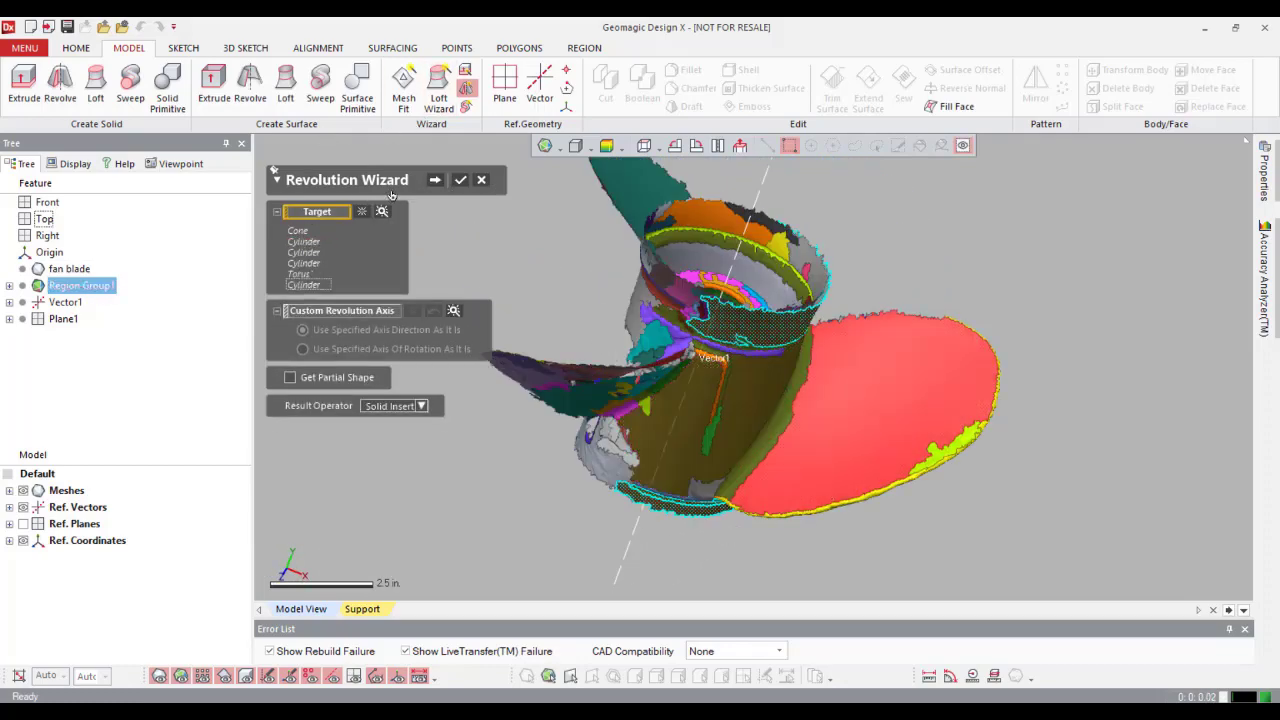
{"action": "left_click", "coordinate": [436, 181]}
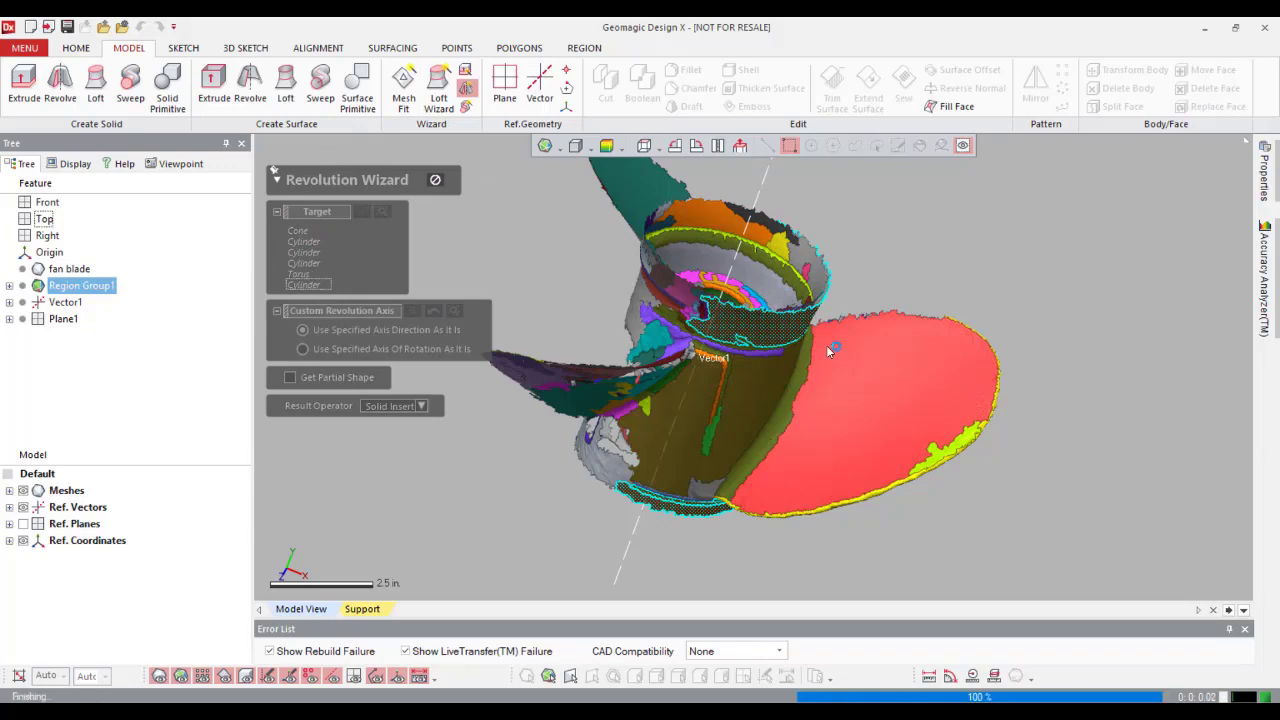
{"action": "right_click_drag", "start_coordinate": [754, 344], "coordinate": [460, 378]}
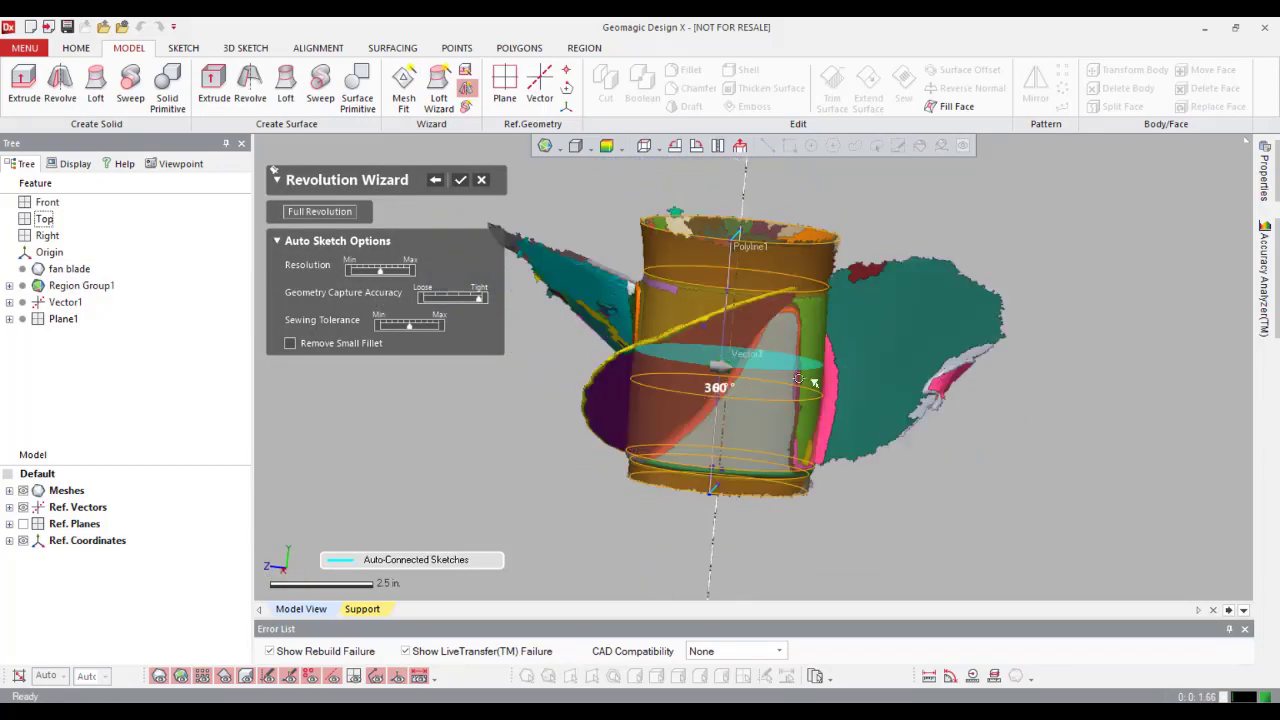
{"action": "right_click_drag", "start_coordinate": [757, 249], "coordinate": [737, 322]}
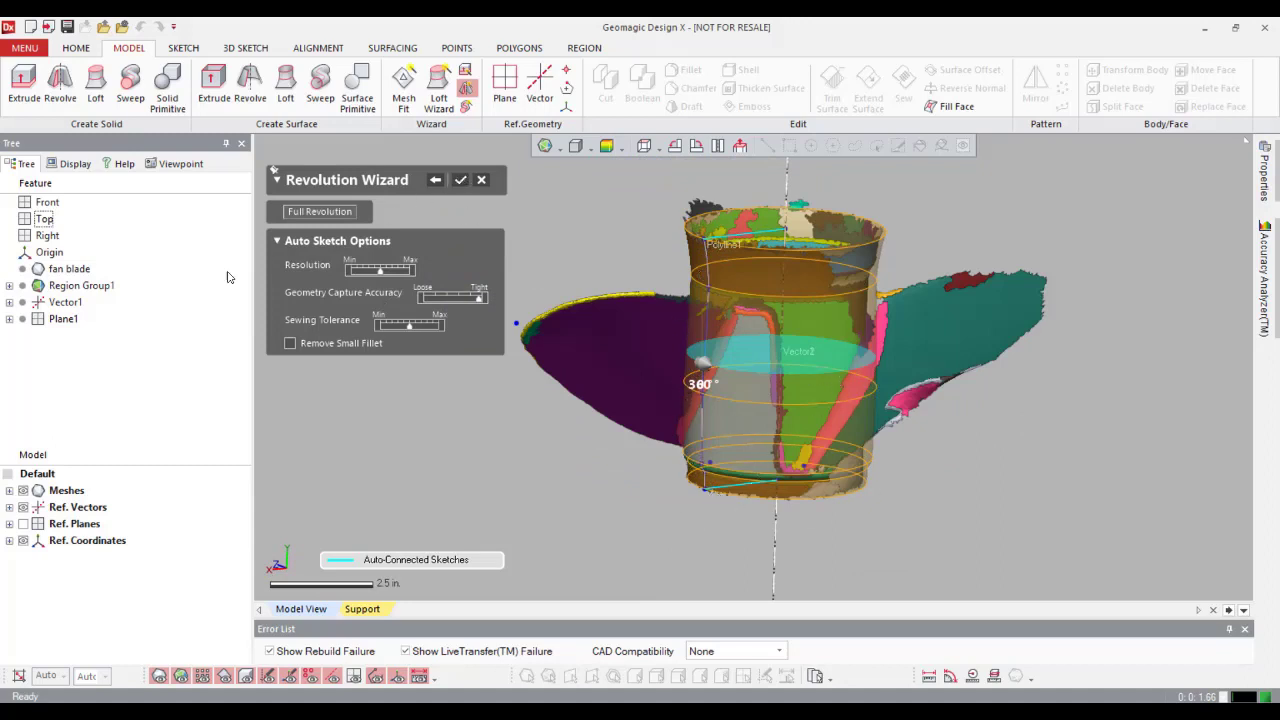
Step: Accept the full revolution of the hub and set Vector1 as the central axis of its mesh sketch
{"action": "left_click", "coordinate": [460, 180]}
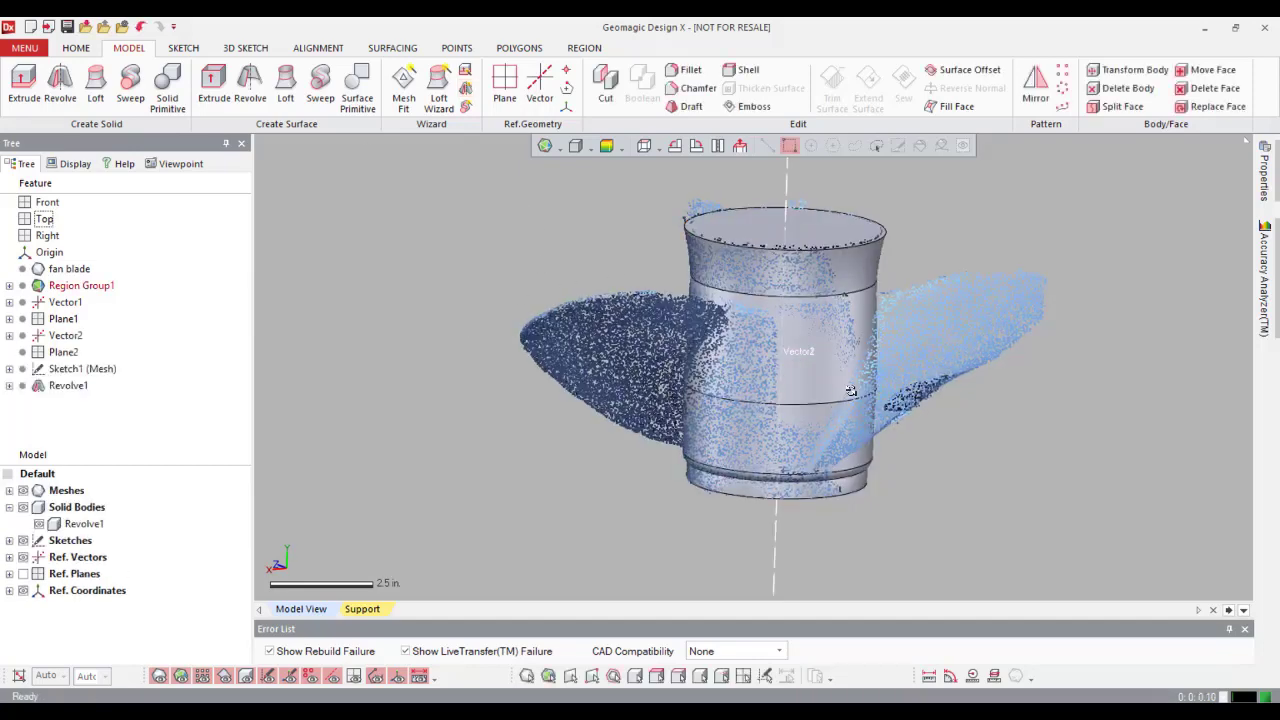
{"action": "right_click", "coordinate": [69, 370]}
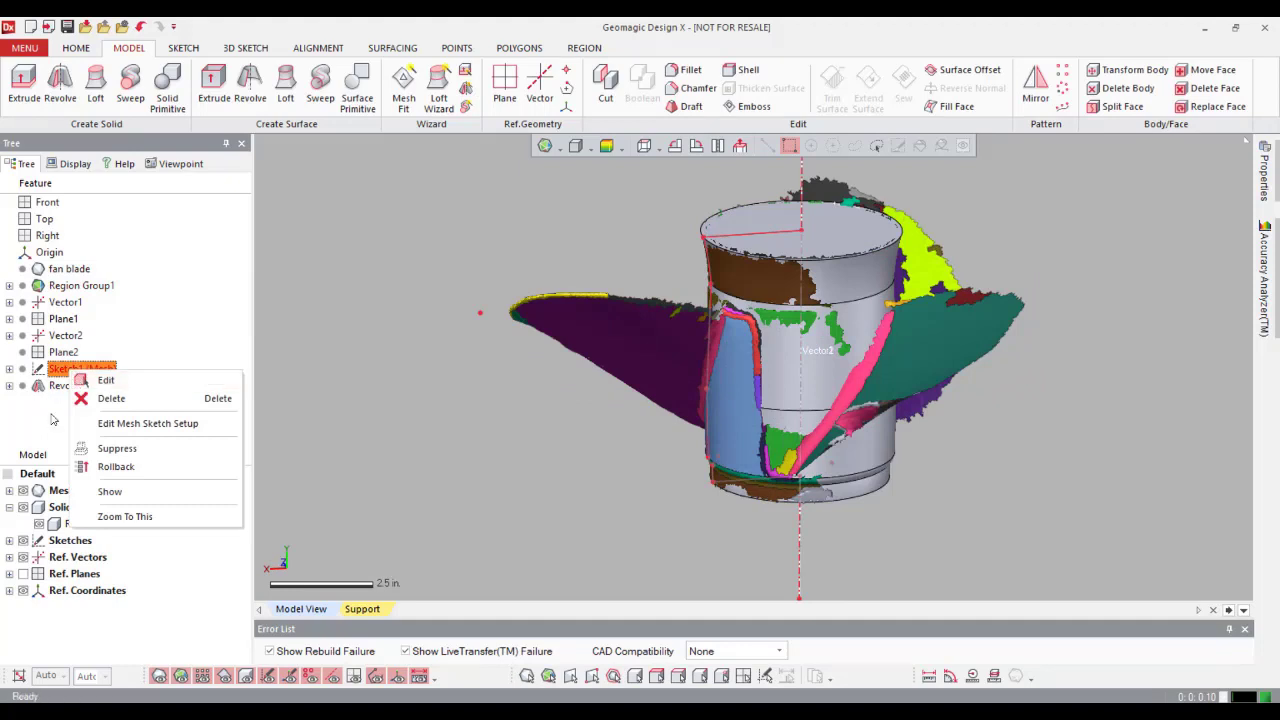
{"action": "left_click", "coordinate": [51, 417]}
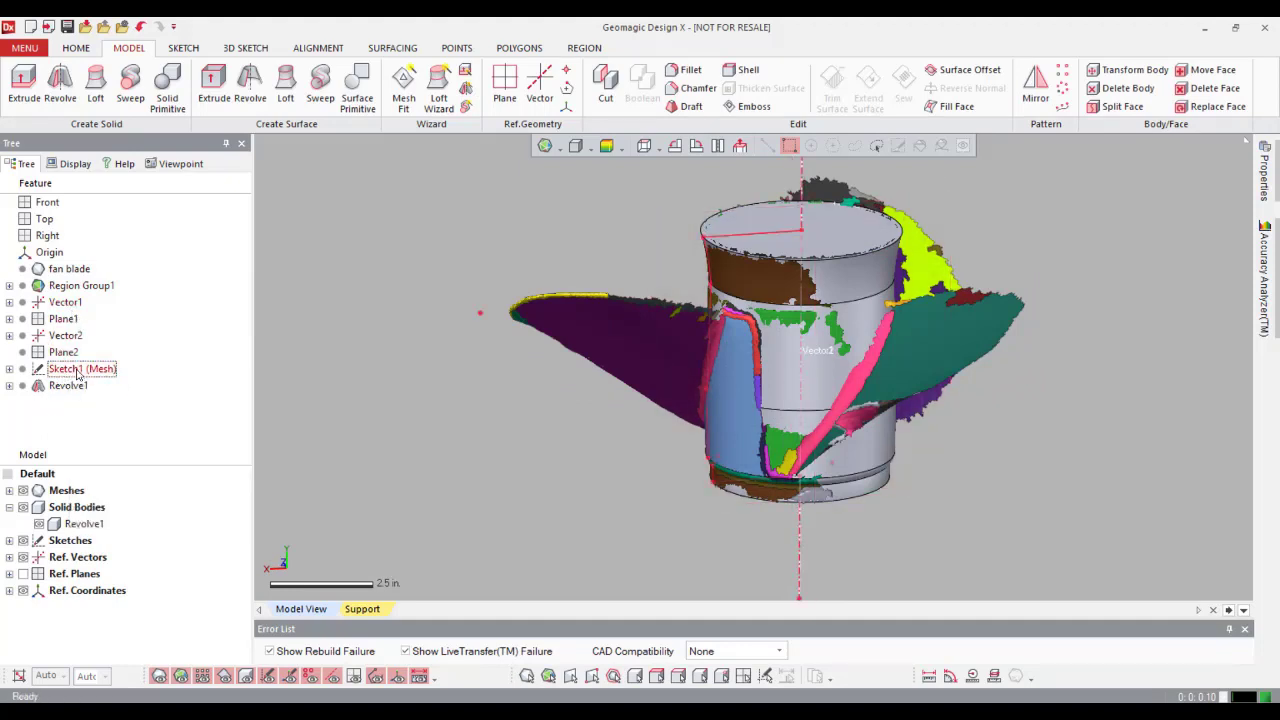
{"action": "right_click", "coordinate": [78, 375]}
{"action": "left_click", "coordinate": [160, 423]}
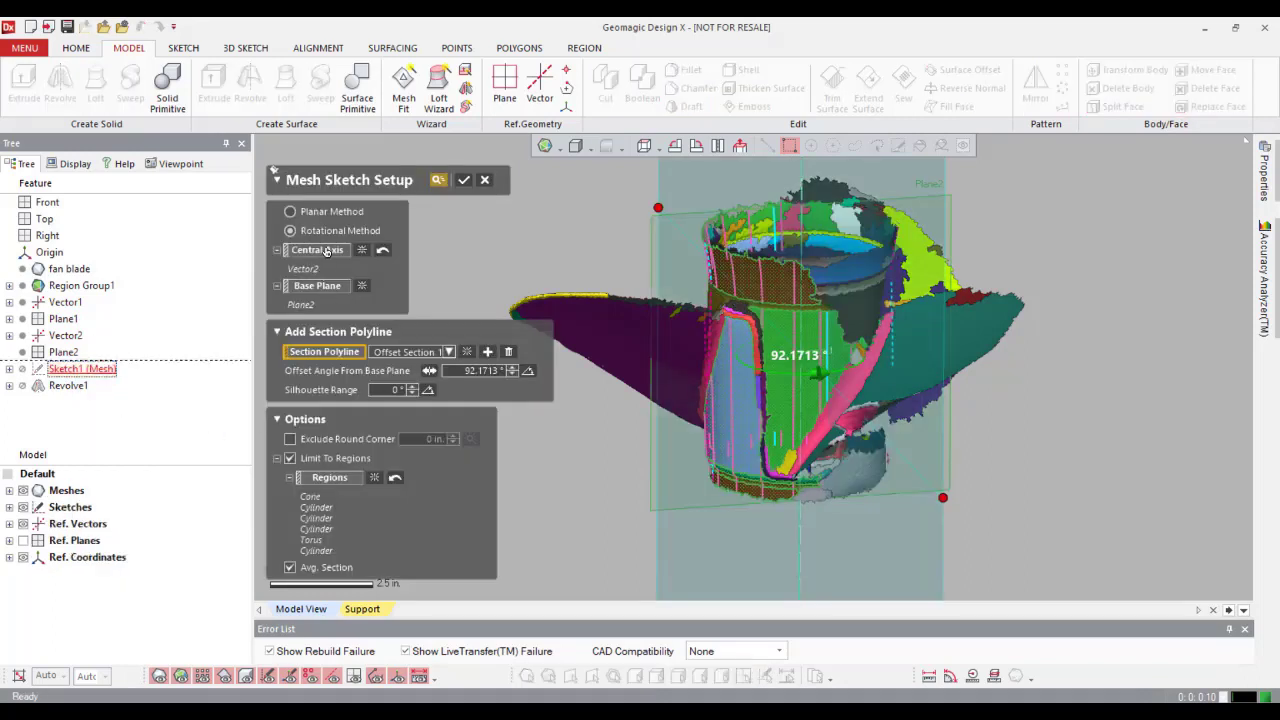
{"action": "left_click", "coordinate": [326, 251]}
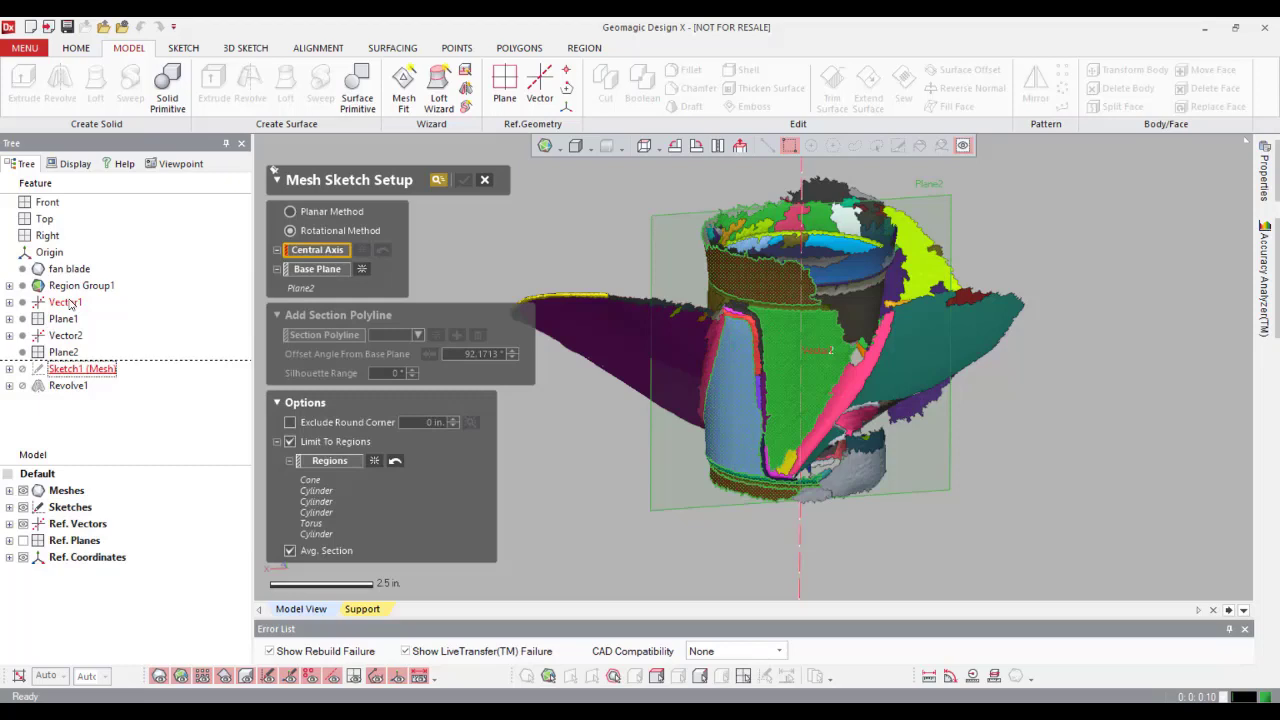
{"action": "left_click", "coordinate": [65, 302]}
{"action": "left_click", "coordinate": [463, 179]}
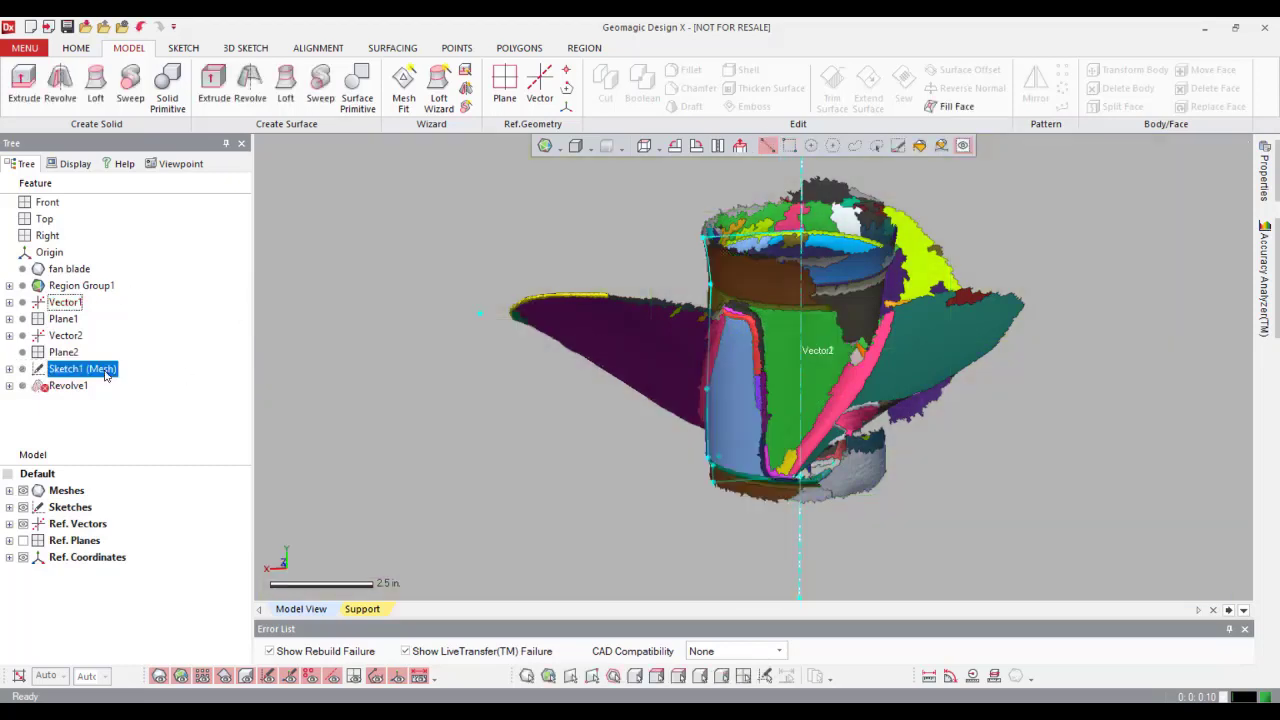
Step: Set Vector1 as the rotation axis of the Revolve1 hub feature
{"action": "right_click", "coordinate": [72, 386]}
{"action": "left_click", "coordinate": [107, 398]}
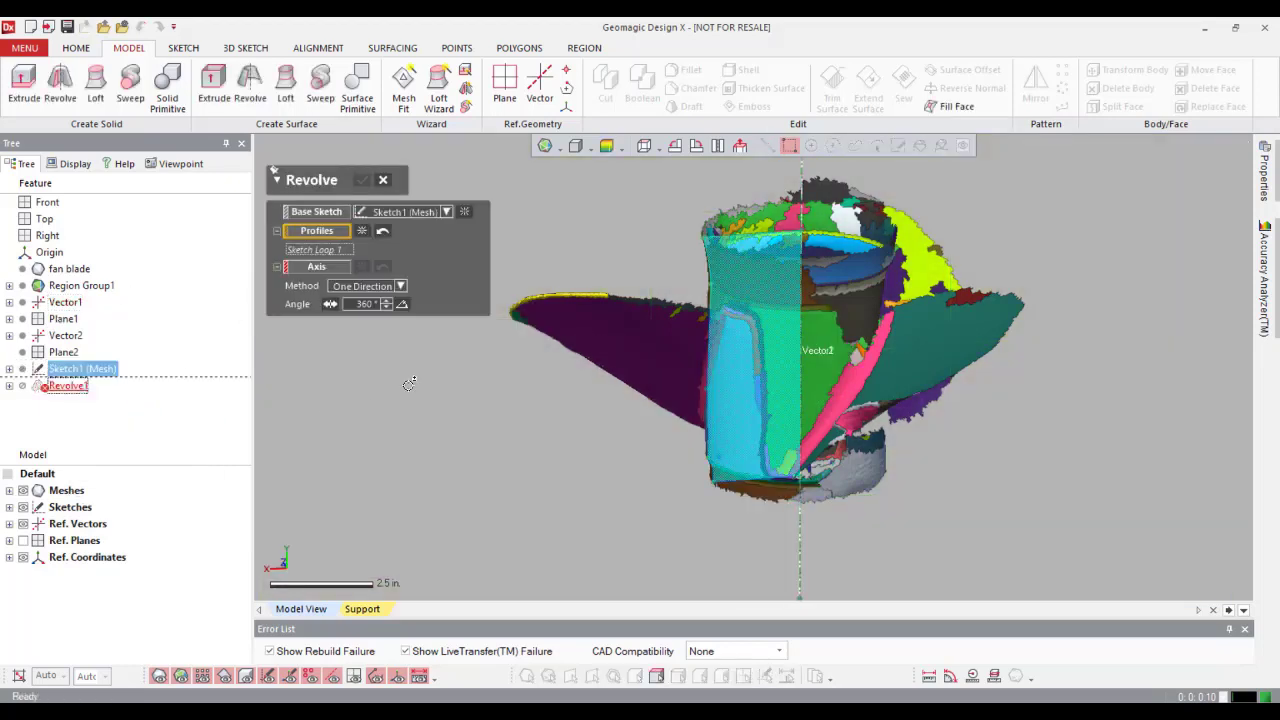
{"action": "left_click", "coordinate": [313, 268]}
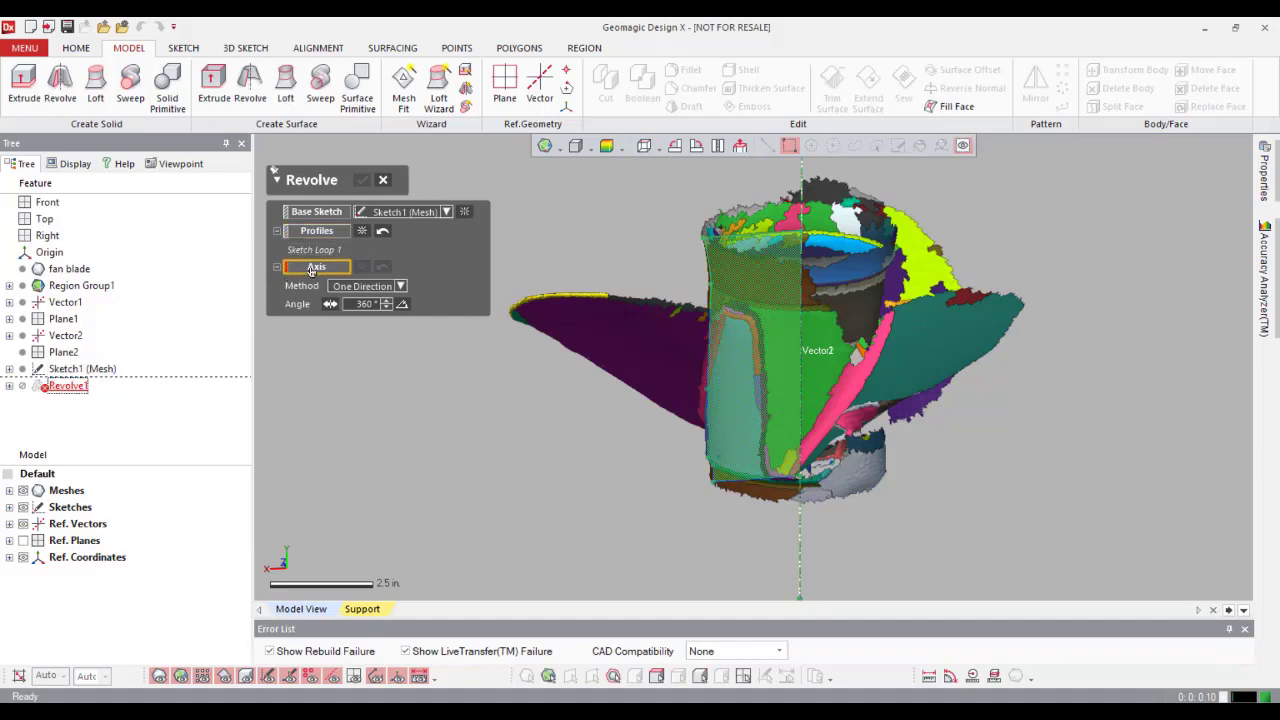
{"action": "left_click", "coordinate": [80, 303]}
{"action": "left_click", "coordinate": [362, 180]}
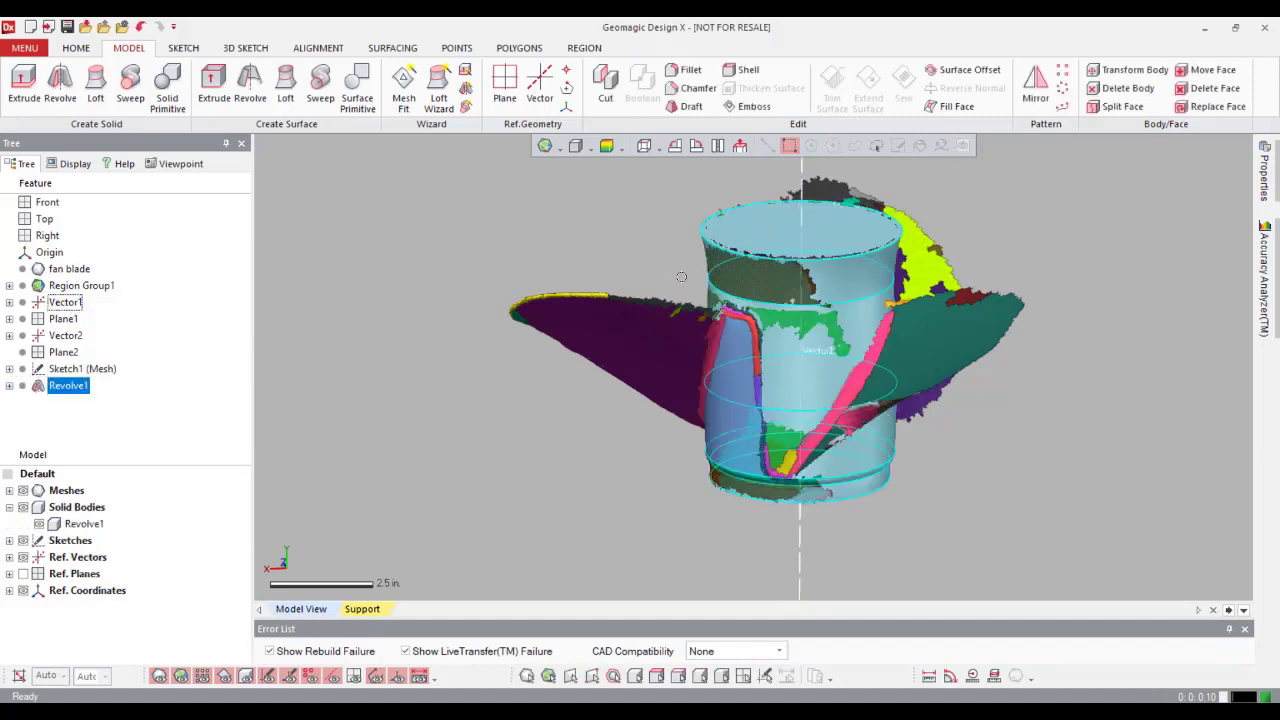
Step: Compare the revolved hub with the scan in a deviation colour map with its range limit set to 1, checking all sides
{"action": "right_click_drag", "start_coordinate": [633, 289], "coordinate": [845, 308]}
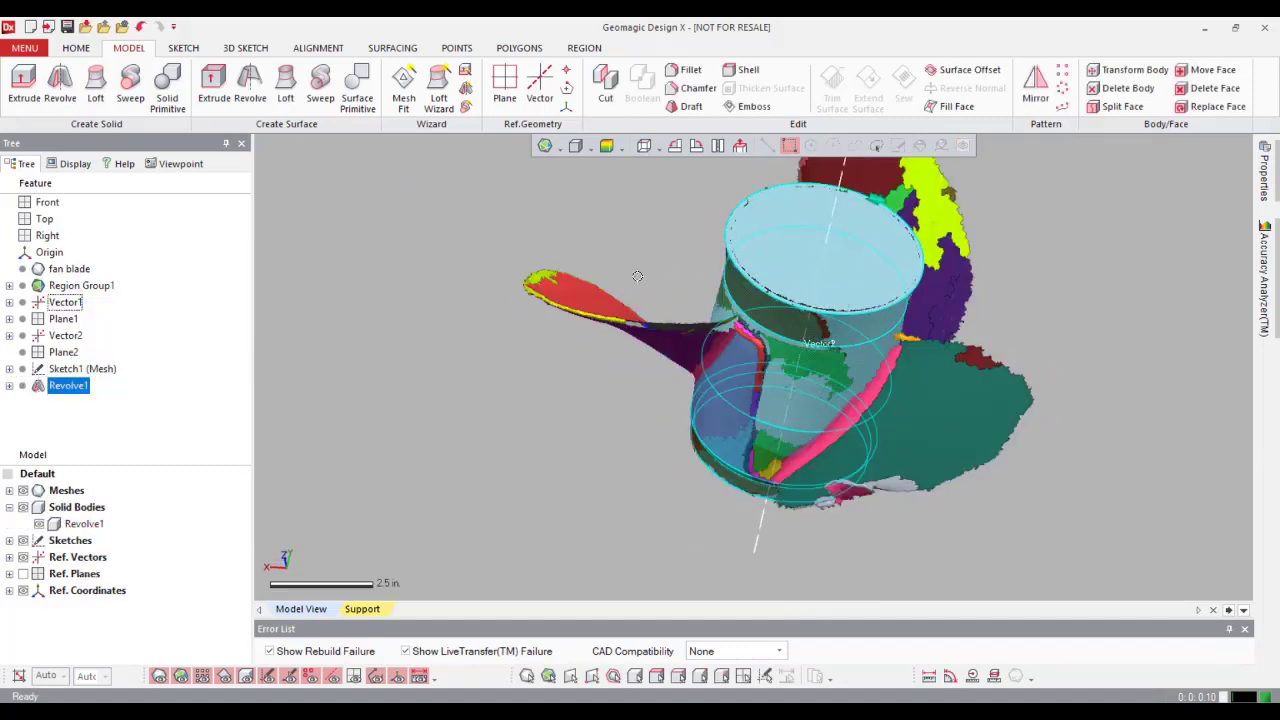
{"action": "left_click", "coordinate": [526, 492]}
{"action": "right_click_drag", "start_coordinate": [866, 409], "coordinate": [970, 351]}
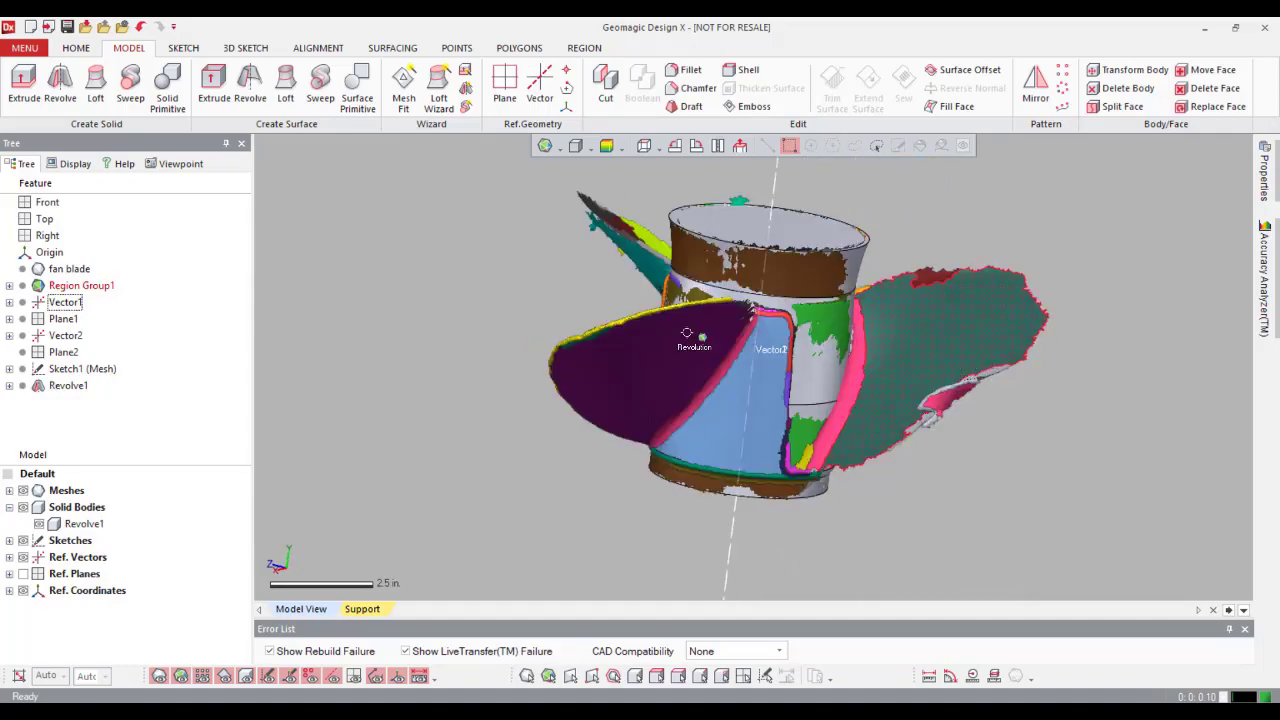
{"action": "right_click_drag", "start_coordinate": [687, 333], "coordinate": [683, 277]}
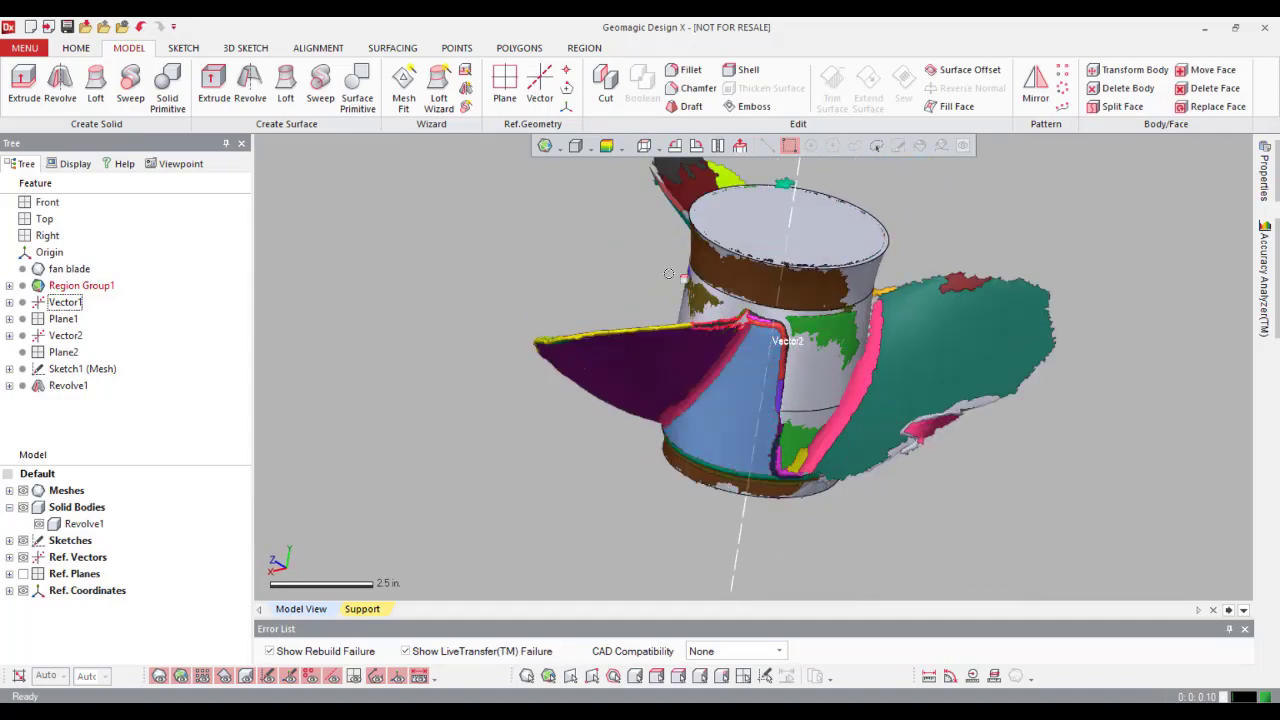
{"action": "left_click", "coordinate": [607, 147]}
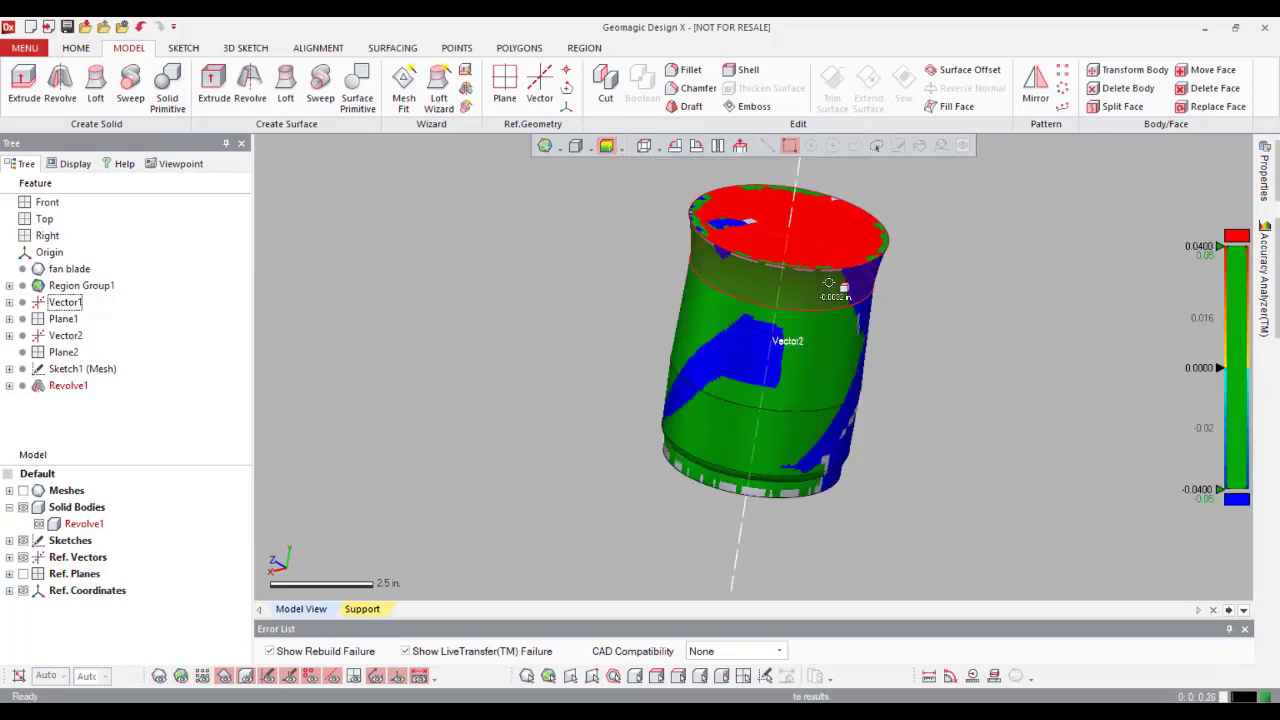
{"action": "right_click_drag", "start_coordinate": [802, 356], "coordinate": [806, 338]}
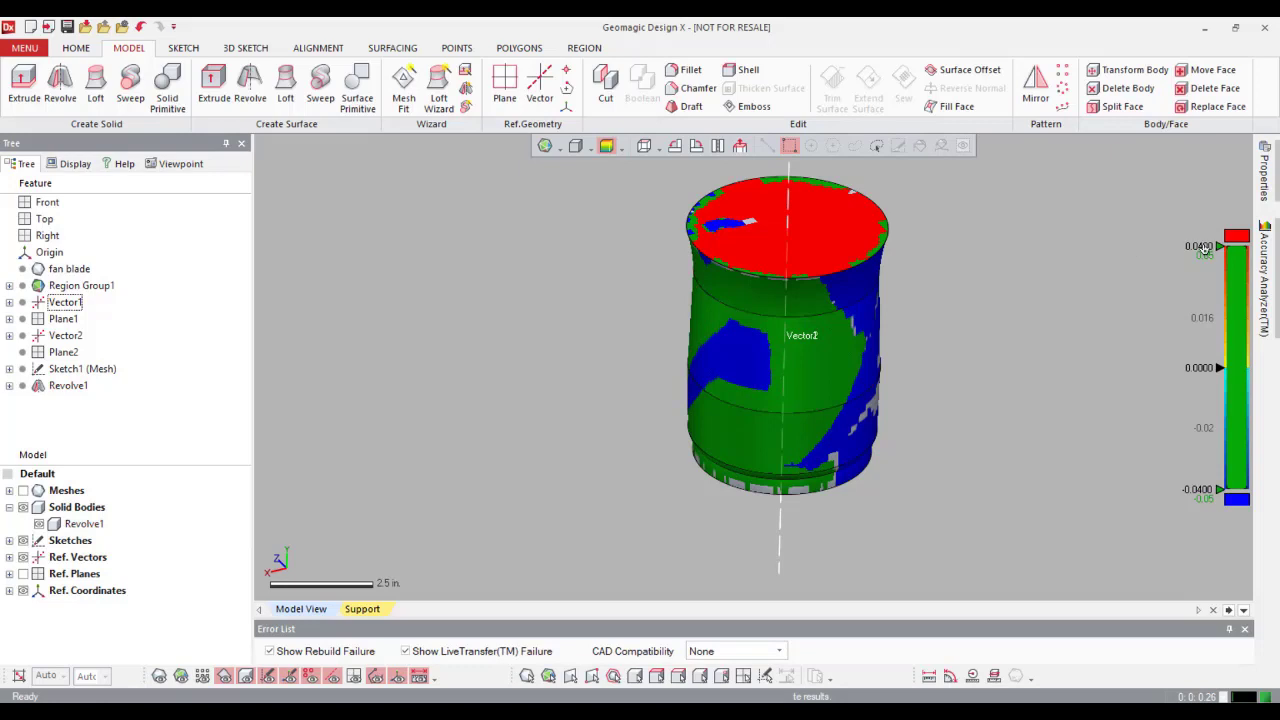
{"action": "double_click", "coordinate": [1204, 246]}
{"action": "type", "text": "1"}
{"action": "key", "text": "Return"}
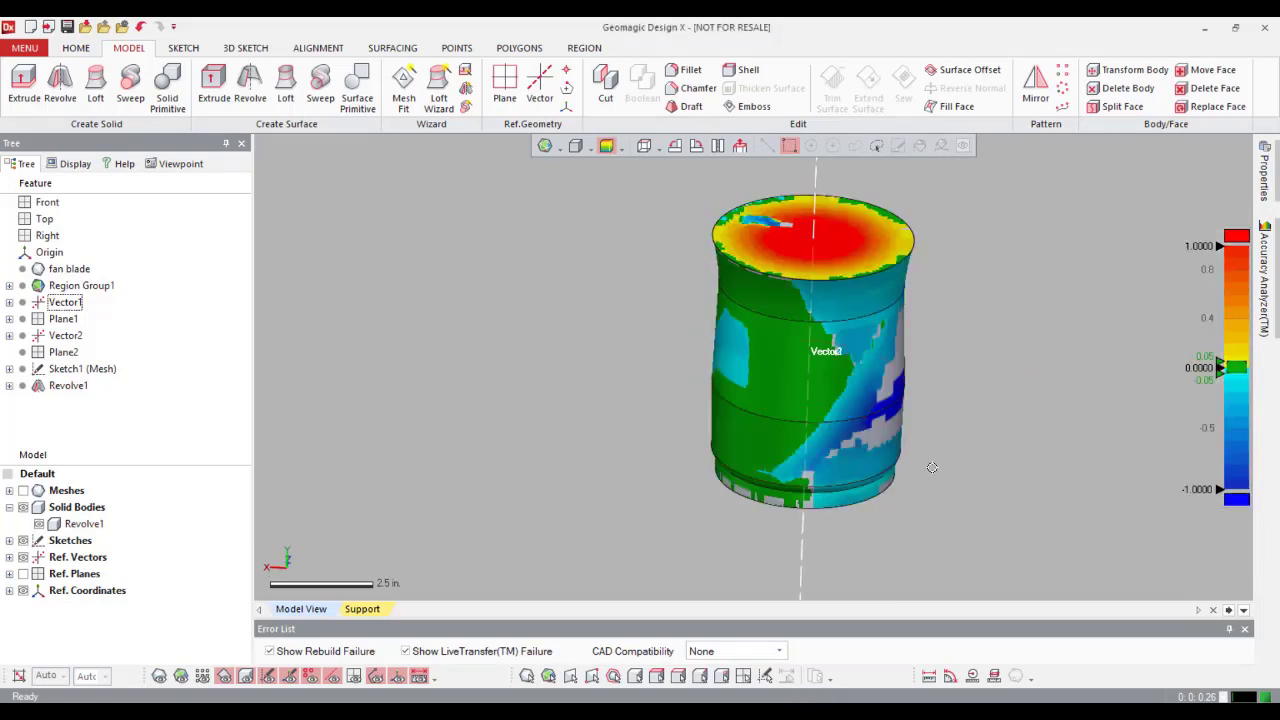
{"action": "right_click_drag", "start_coordinate": [907, 462], "coordinate": [560, 315]}
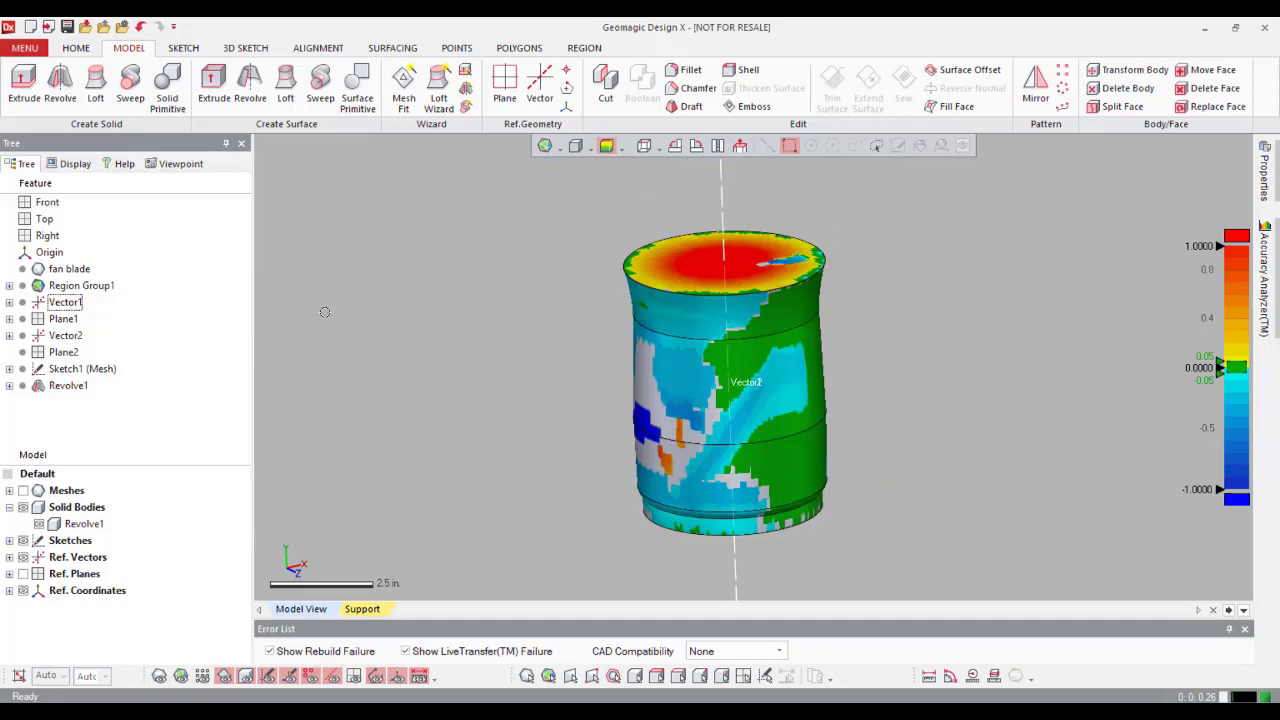
Step: Show the scan mesh again, turn off the deviation map, and hide the solid bodies
{"action": "left_click", "coordinate": [23, 490]}
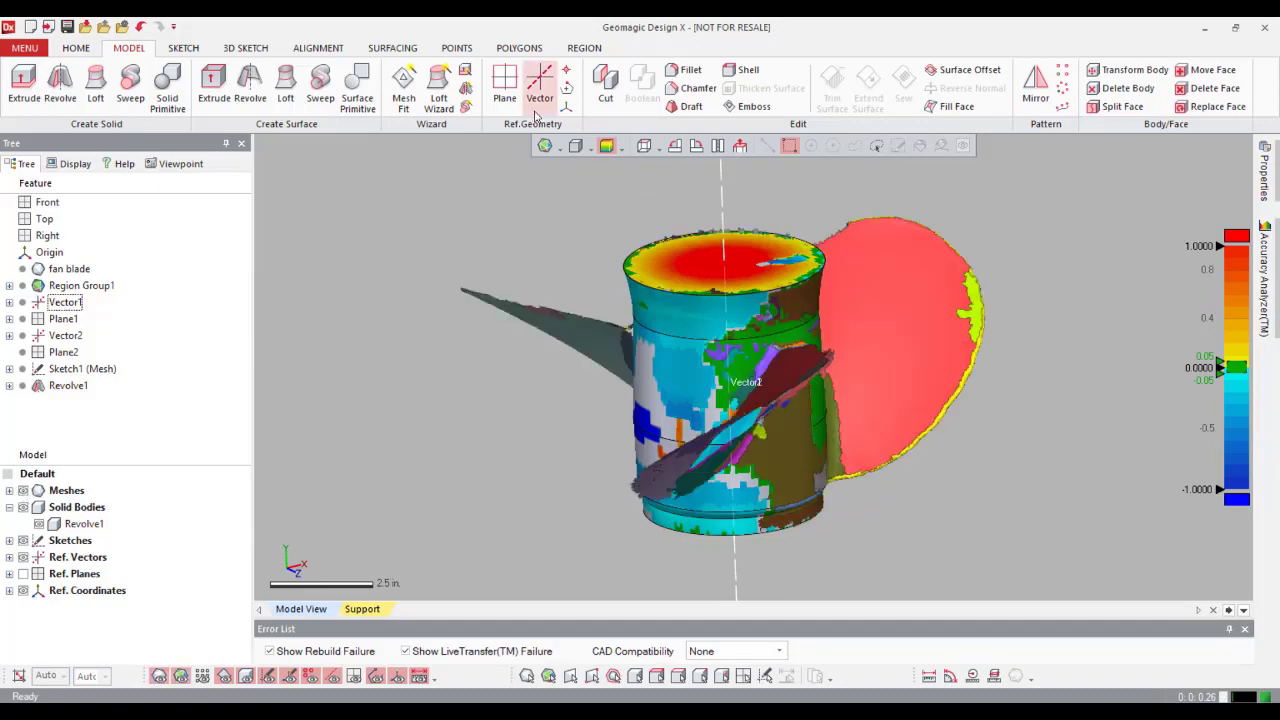
{"action": "left_click", "coordinate": [606, 146]}
{"action": "right_click_drag", "start_coordinate": [713, 353], "coordinate": [489, 343]}
{"action": "left_click", "coordinate": [23, 507]}
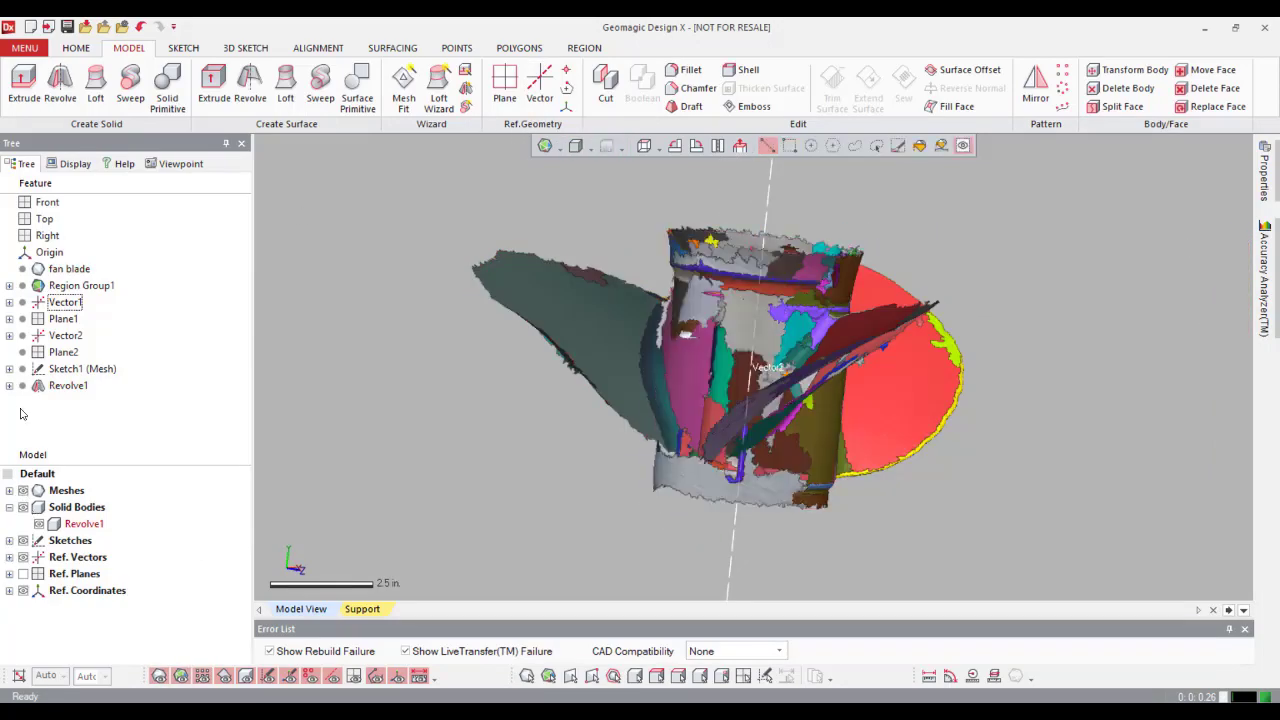
Step: Examine the hub's interior and the blade regions of the propeller scan from several angles
{"action": "right_click_drag", "start_coordinate": [509, 449], "coordinate": [697, 274]}
{"action": "scroll", "coordinate": [714, 300], "scroll_direction": "up", "scroll_amount": 3}
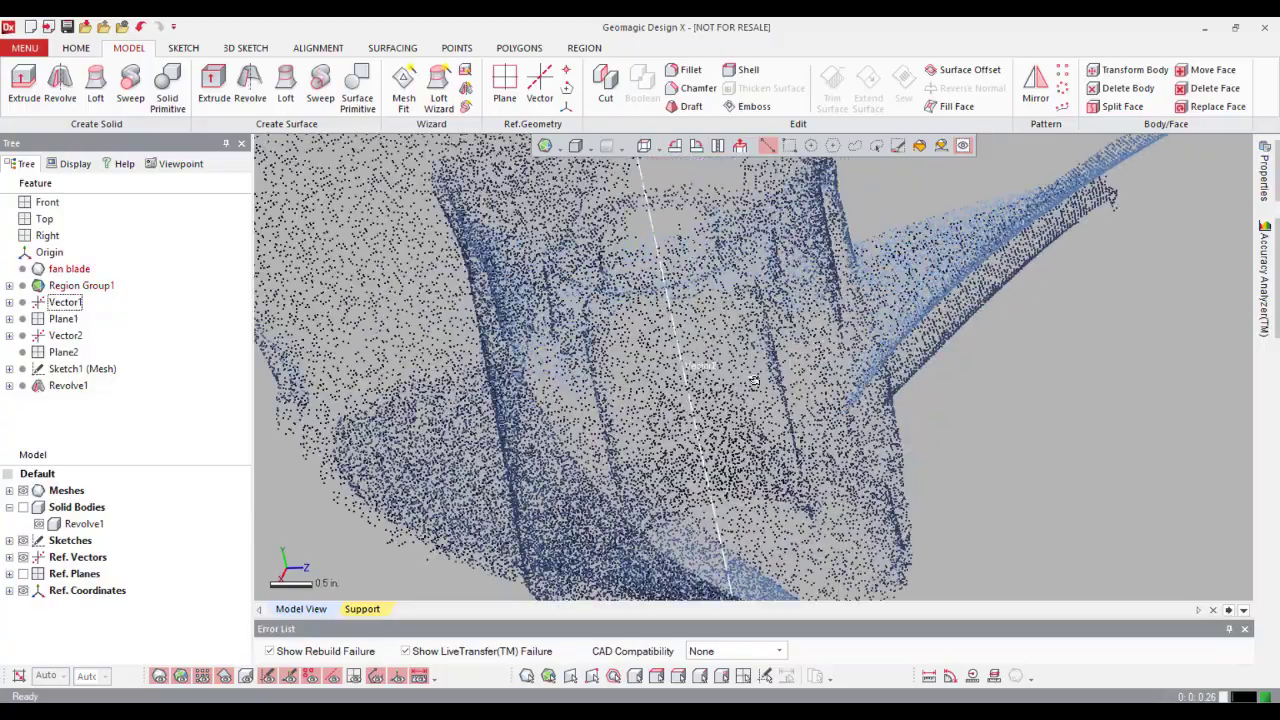
{"action": "right_click_drag", "start_coordinate": [722, 345], "coordinate": [729, 320]}
{"action": "scroll", "coordinate": [739, 314], "scroll_direction": "down", "scroll_amount": 2}
{"action": "scroll", "coordinate": [657, 400], "scroll_direction": "down", "scroll_amount": 2}
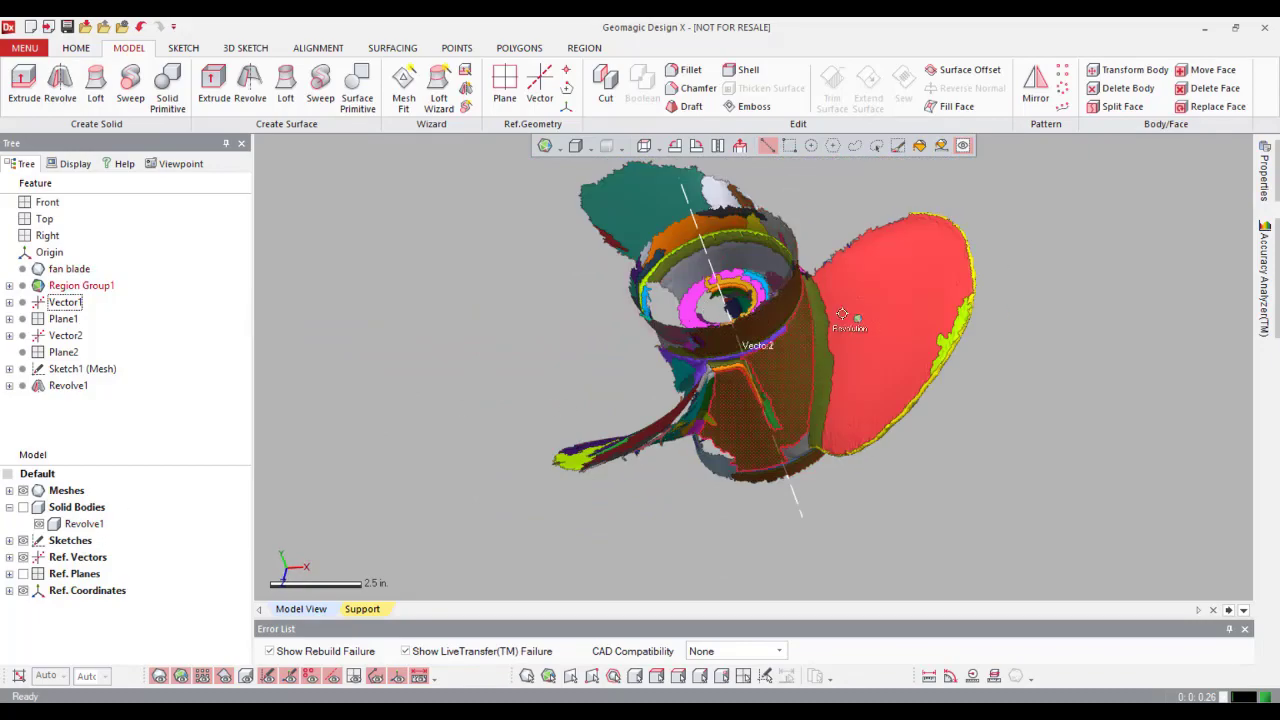
{"action": "right_click_drag", "start_coordinate": [820, 418], "coordinate": [829, 453]}
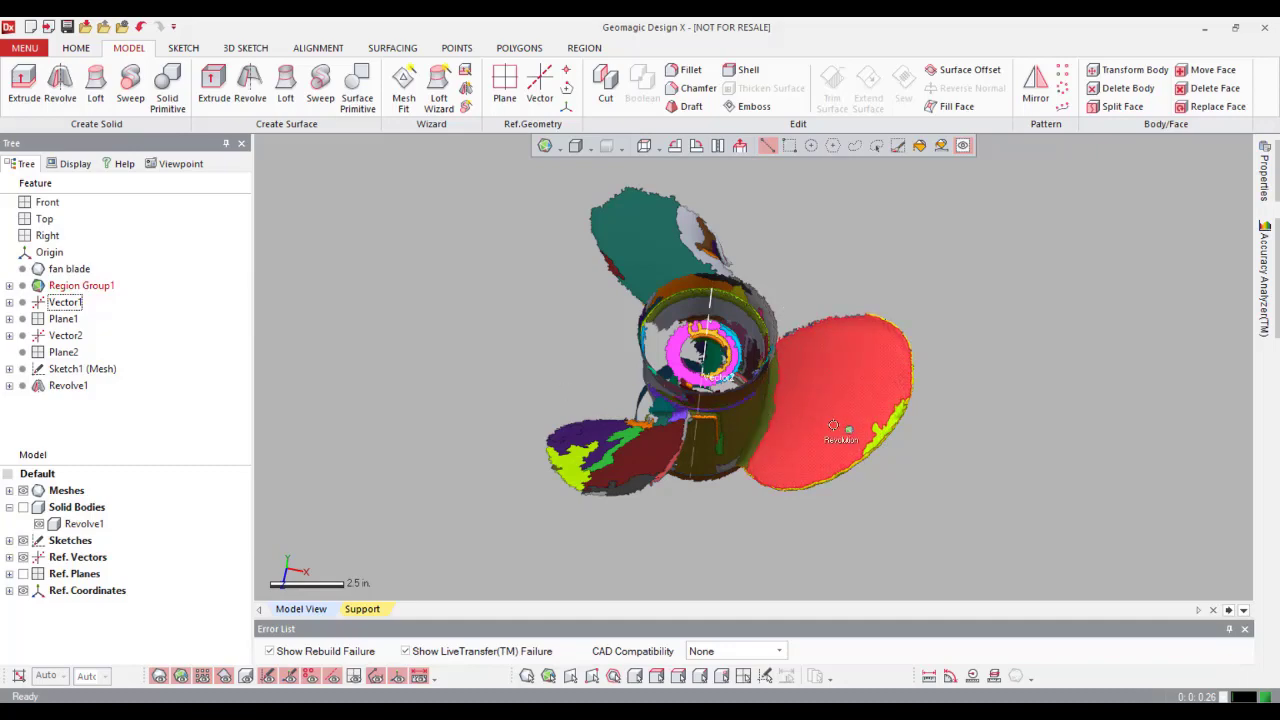
{"action": "right_click_drag", "start_coordinate": [827, 396], "coordinate": [289, 392]}
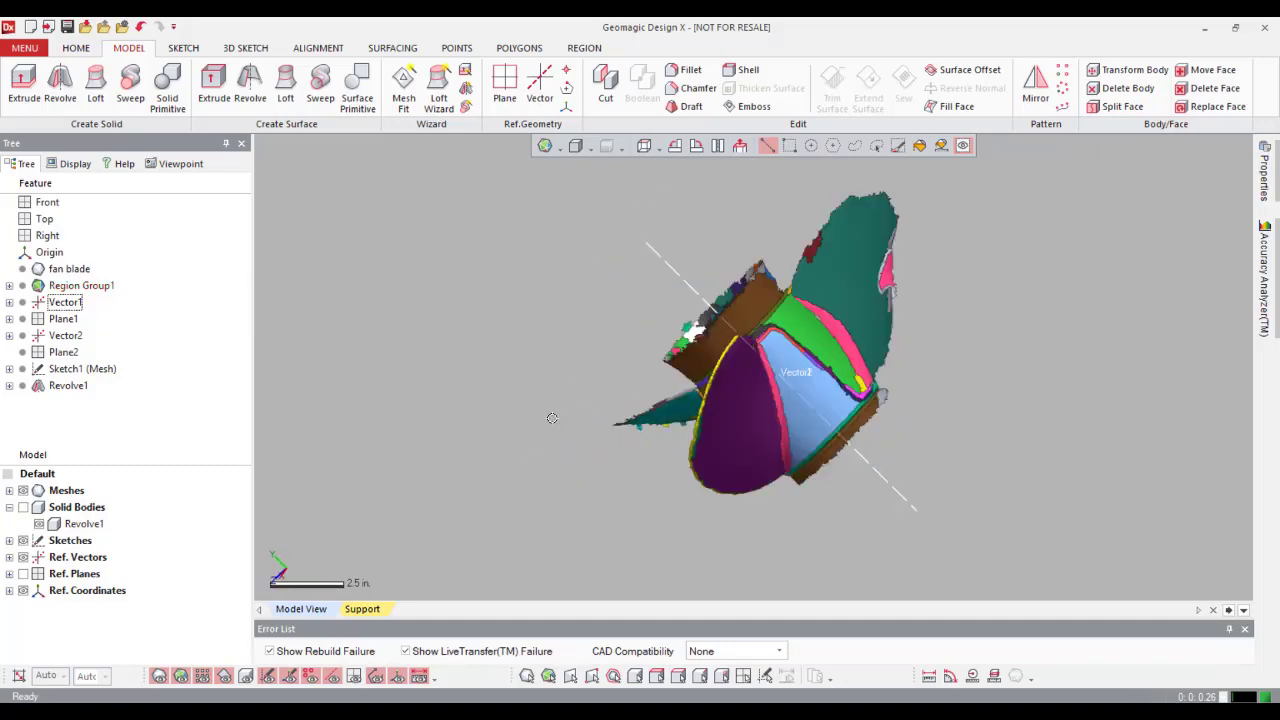
{"action": "right_click_drag", "start_coordinate": [478, 395], "coordinate": [918, 345]}
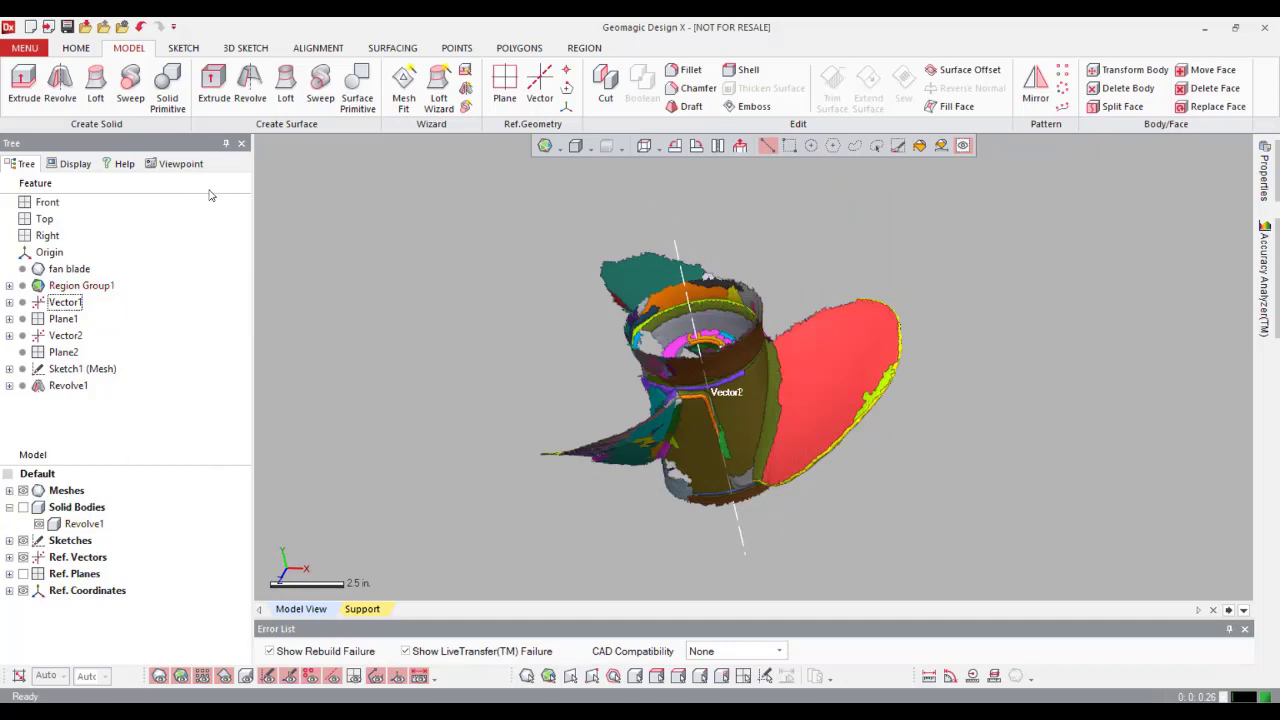
Step: Show the Front, Top and Right reference planes around the propeller and expand their list
{"action": "left_click", "coordinate": [23, 574]}
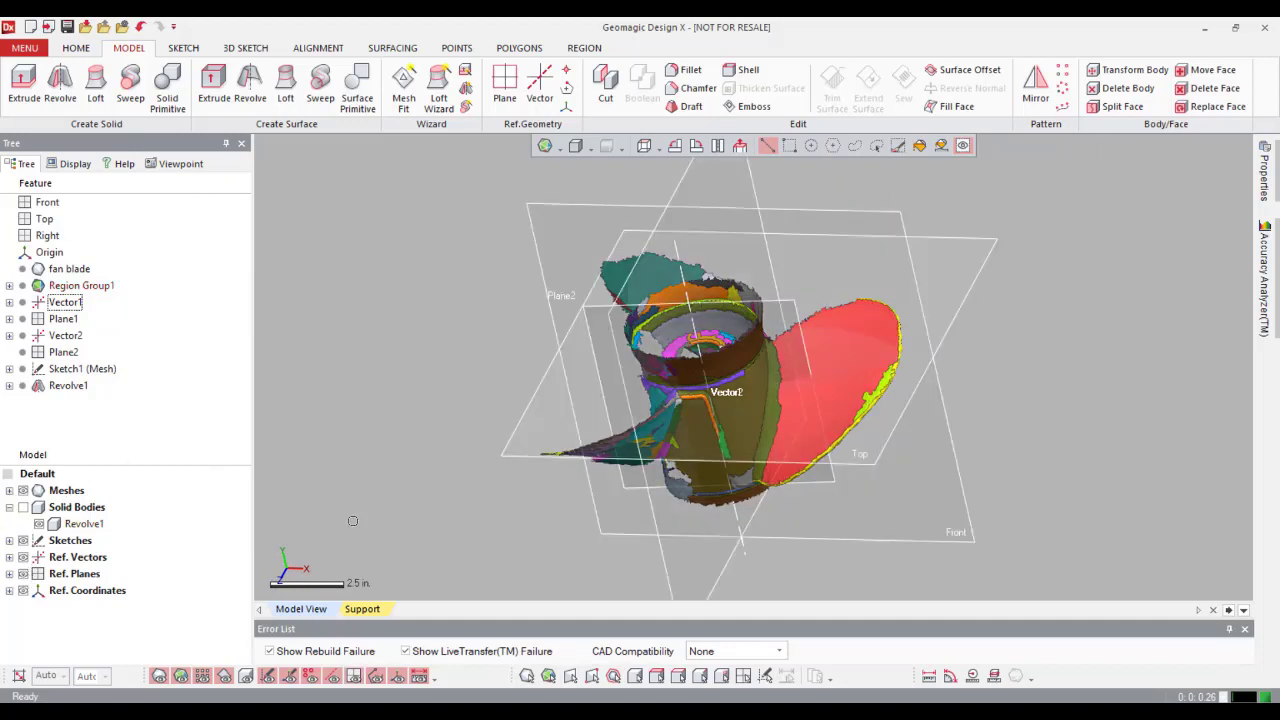
{"action": "left_click", "coordinate": [9, 573]}
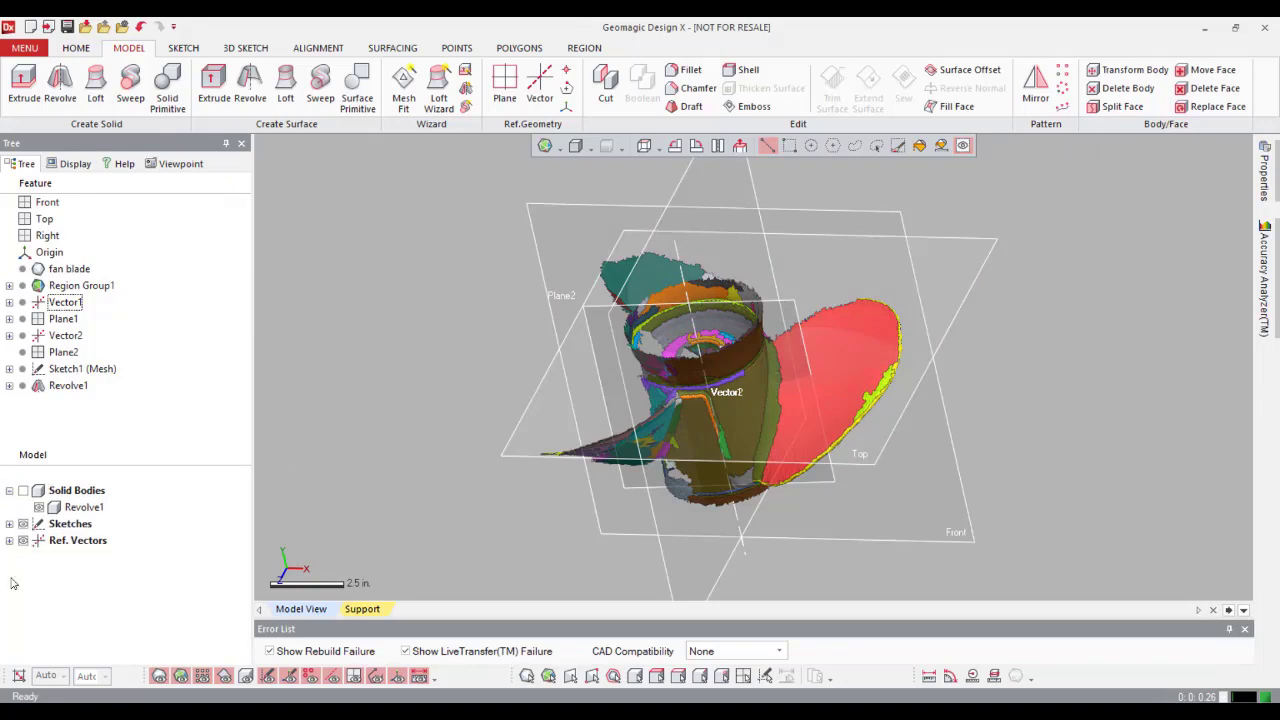
{"action": "right_click_drag", "start_coordinate": [1034, 328], "coordinate": [660, 325]}
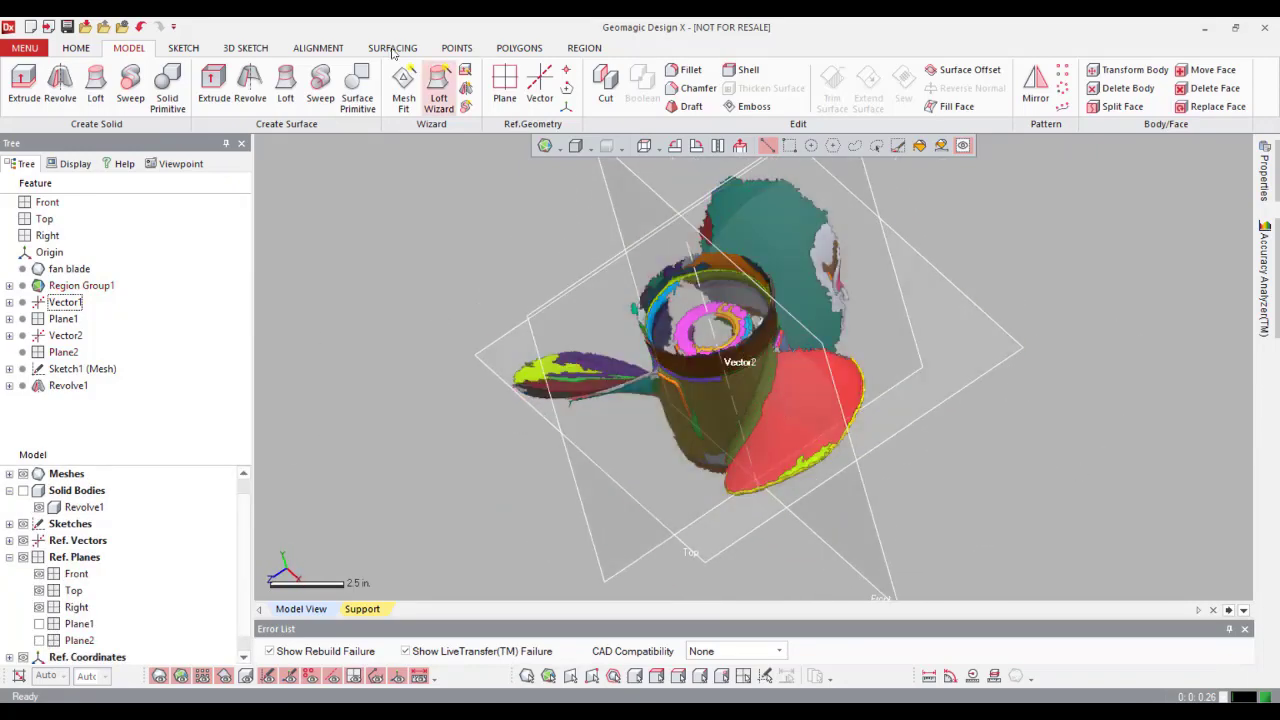
{"action": "left_click", "coordinate": [183, 48]}
{"action": "left_click", "coordinate": [30, 108]}
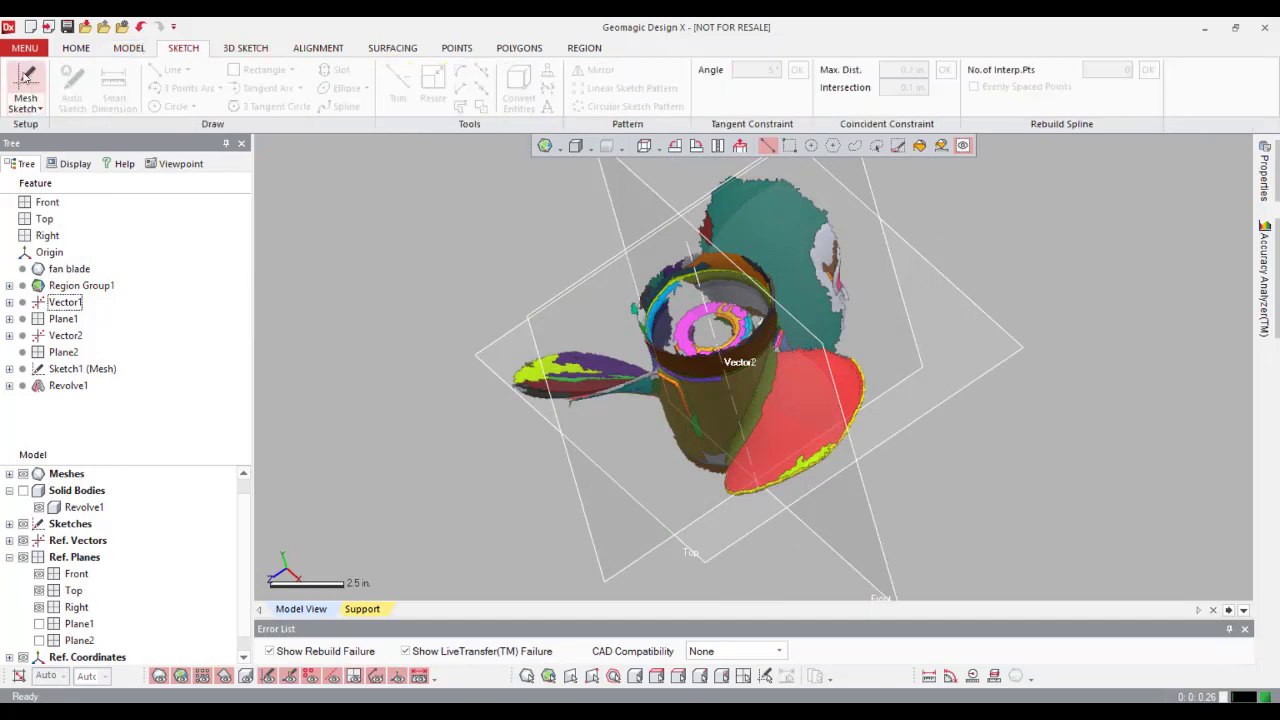
{"action": "left_click", "coordinate": [965, 377]}
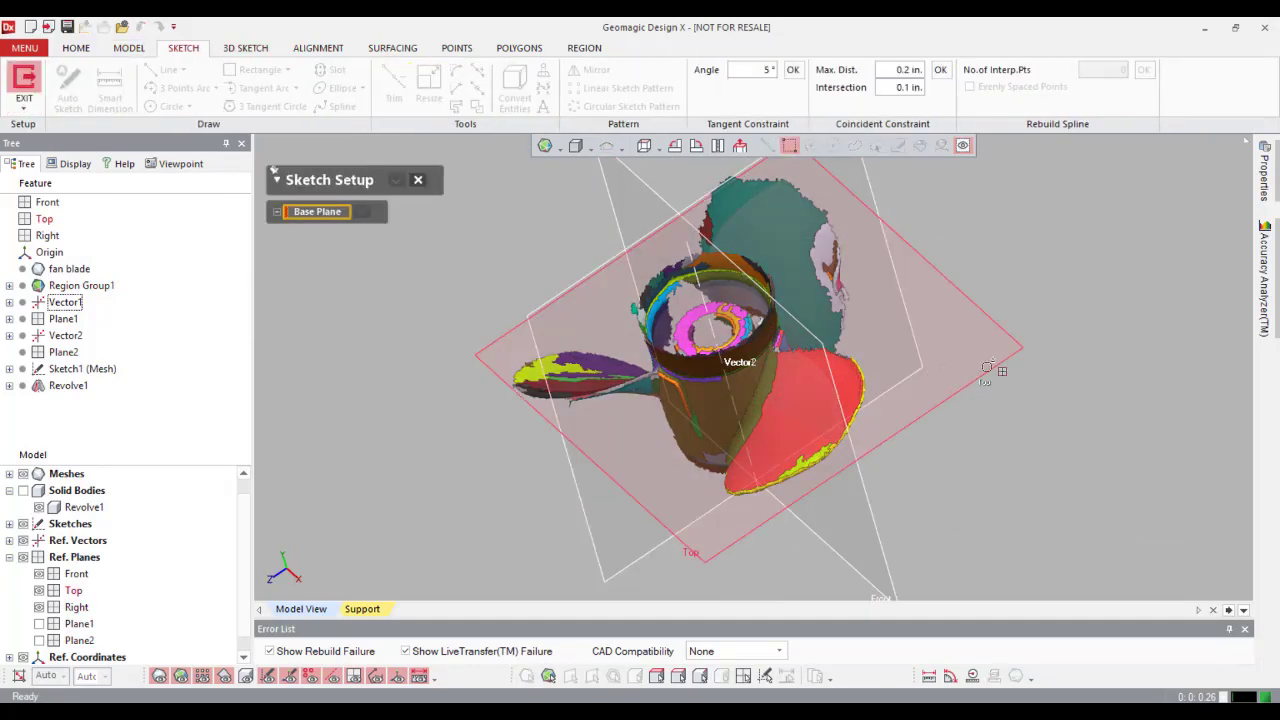
{"action": "left_click", "coordinate": [979, 347]}
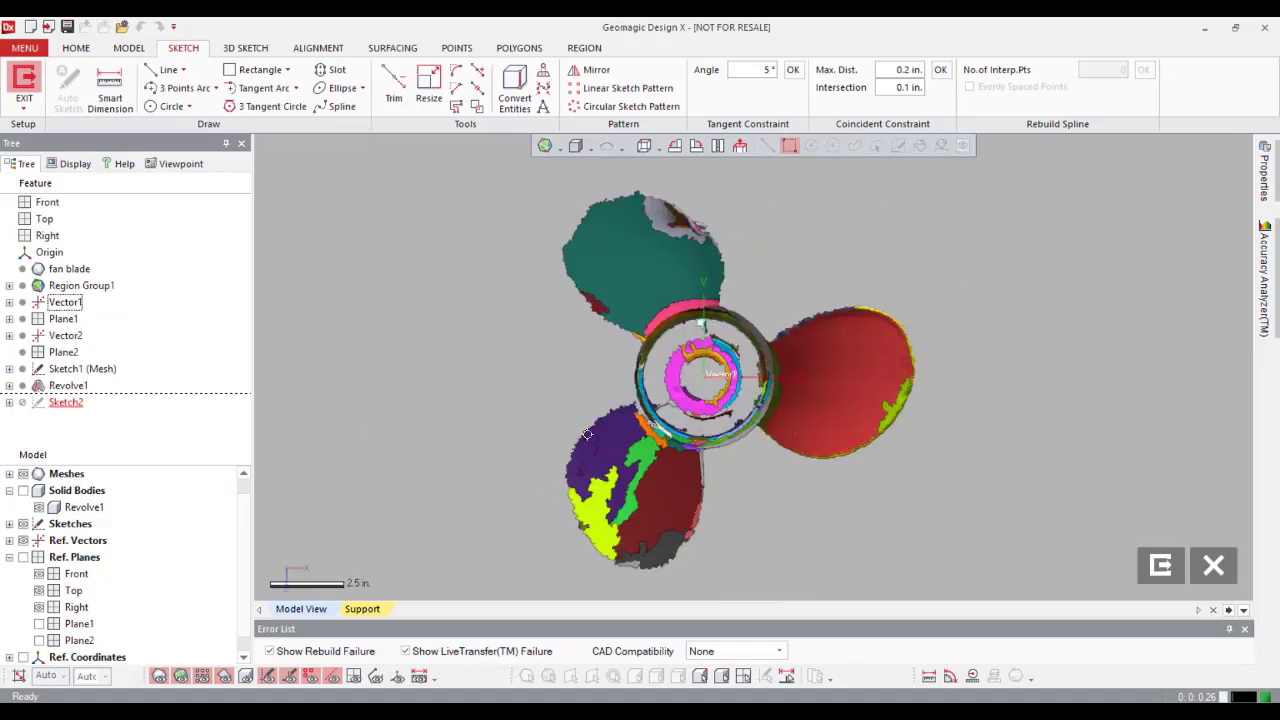
{"action": "right_click_drag", "start_coordinate": [471, 520], "coordinate": [342, 249]}
{"action": "left_click", "coordinate": [24, 85]}
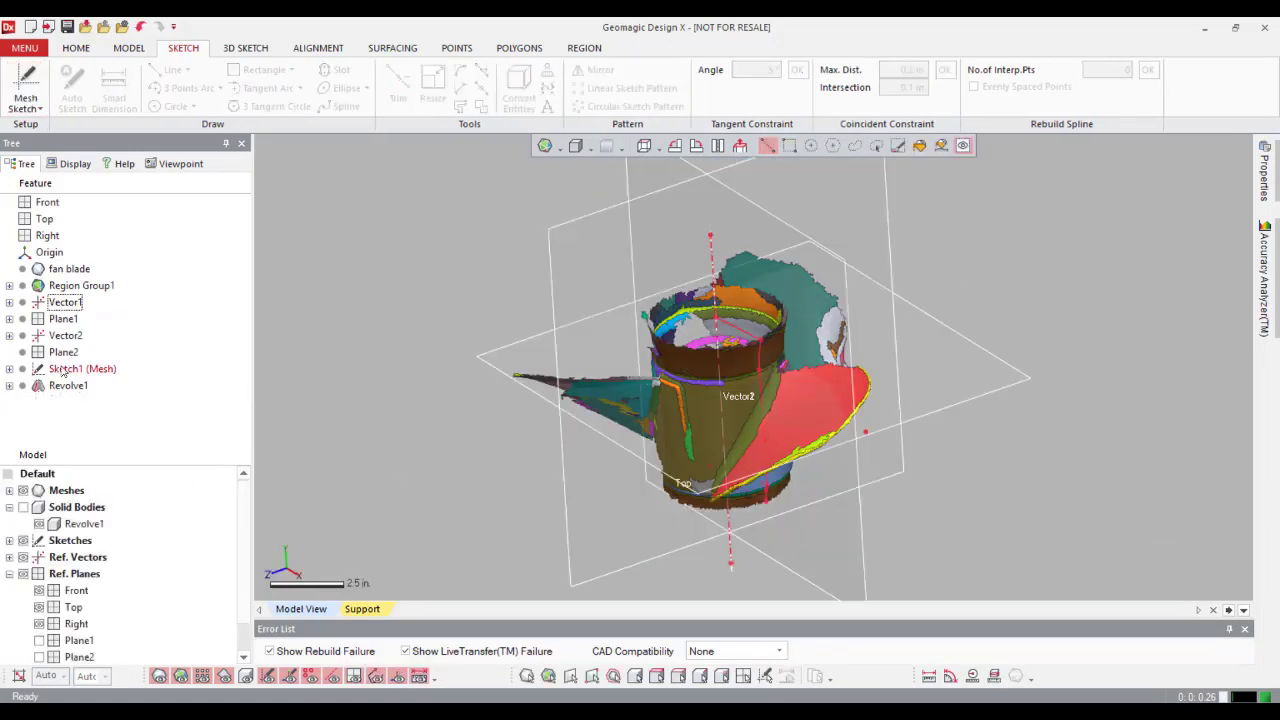
Step: Start a planar mesh sketch that uses the Top plane as its base plane
{"action": "left_click", "coordinate": [24, 98]}
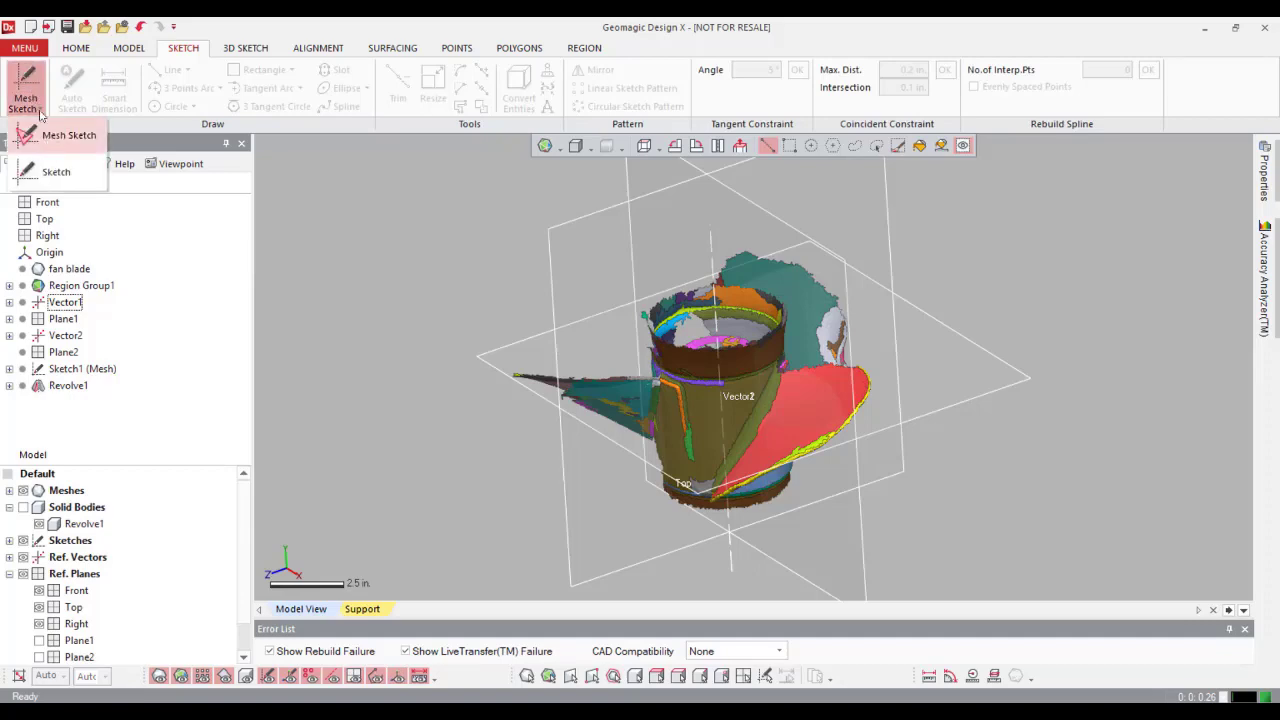
{"action": "left_click", "coordinate": [50, 136]}
{"action": "right_click_drag", "start_coordinate": [900, 340], "coordinate": [837, 340]}
{"action": "left_click", "coordinate": [983, 316]}
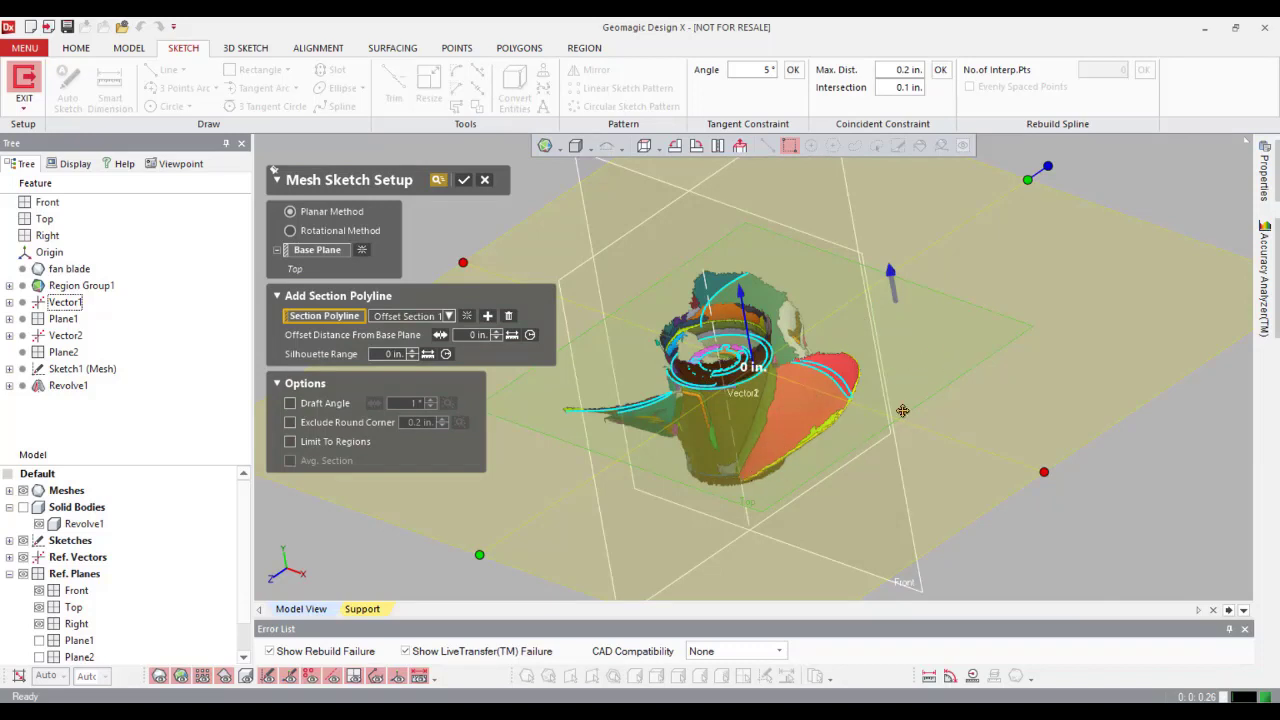
Step: Extend the section's silhouette range to 10 in. to capture the full blade outlines, then hide the meshes and reference planes
{"action": "left_click_drag", "start_coordinate": [890, 278], "coordinate": [879, 206]}
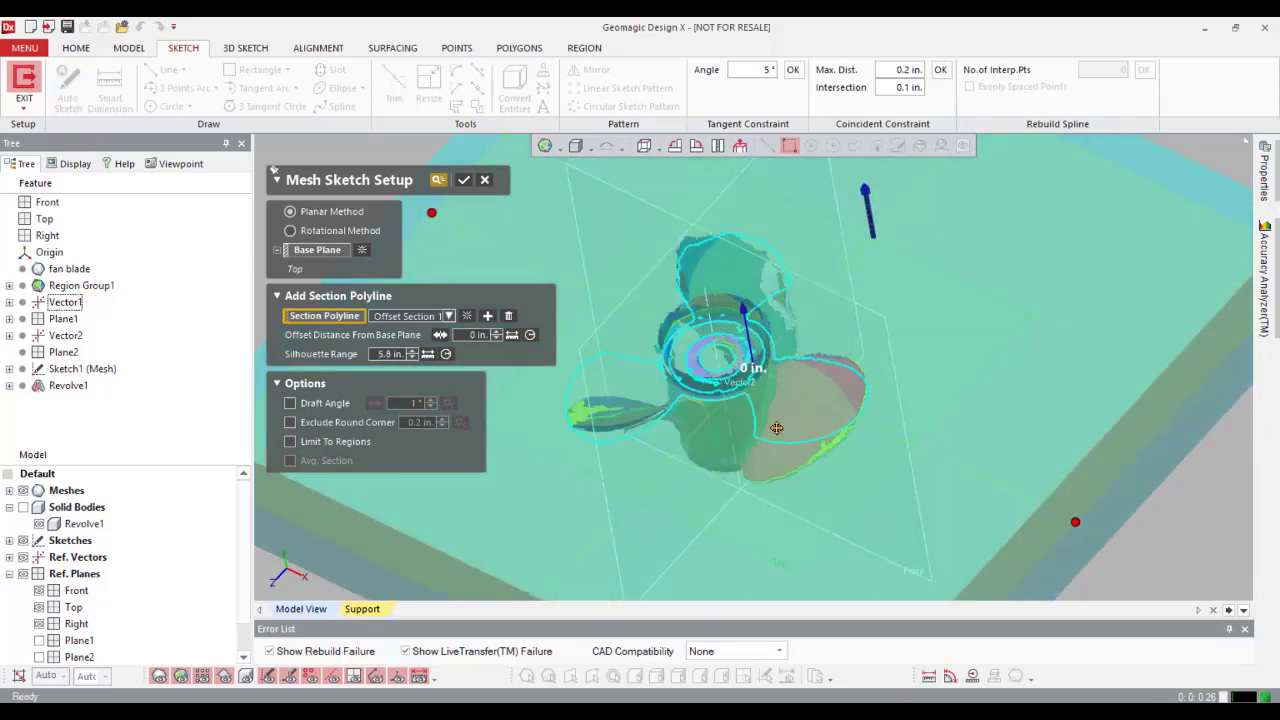
{"action": "right_click_drag", "start_coordinate": [731, 501], "coordinate": [742, 476]}
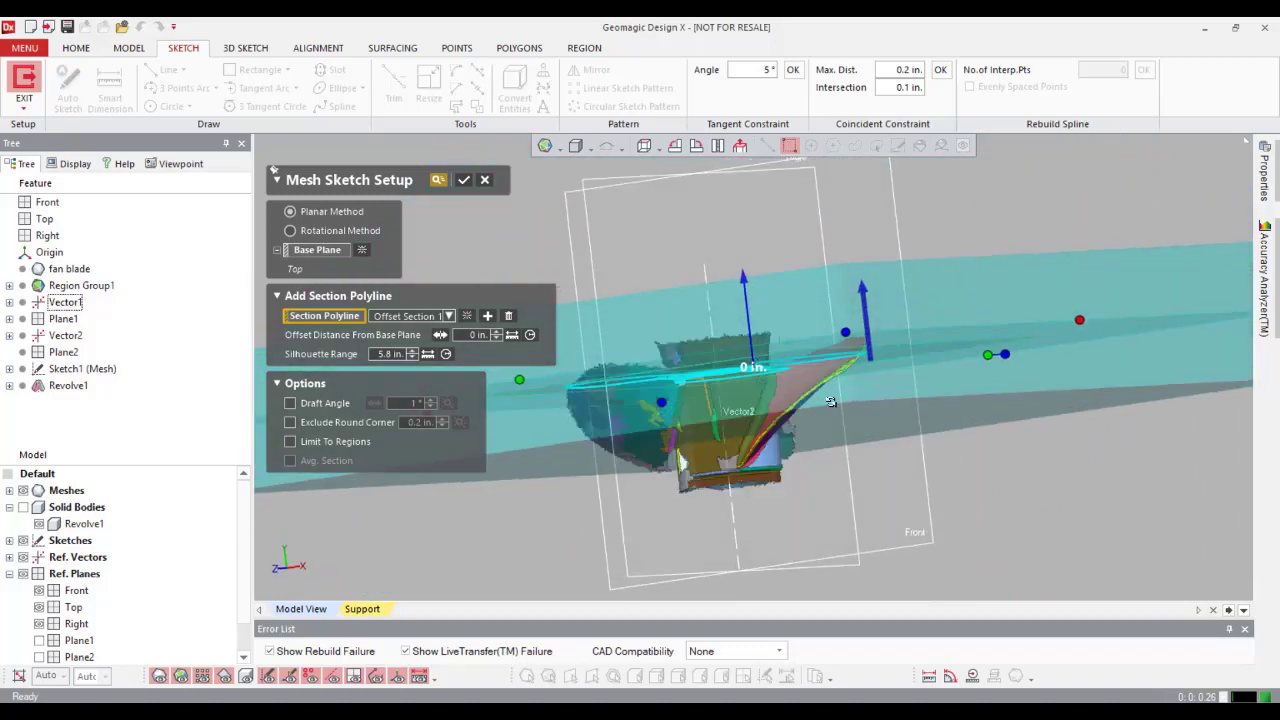
{"action": "right_click_drag", "start_coordinate": [830, 401], "coordinate": [858, 270]}
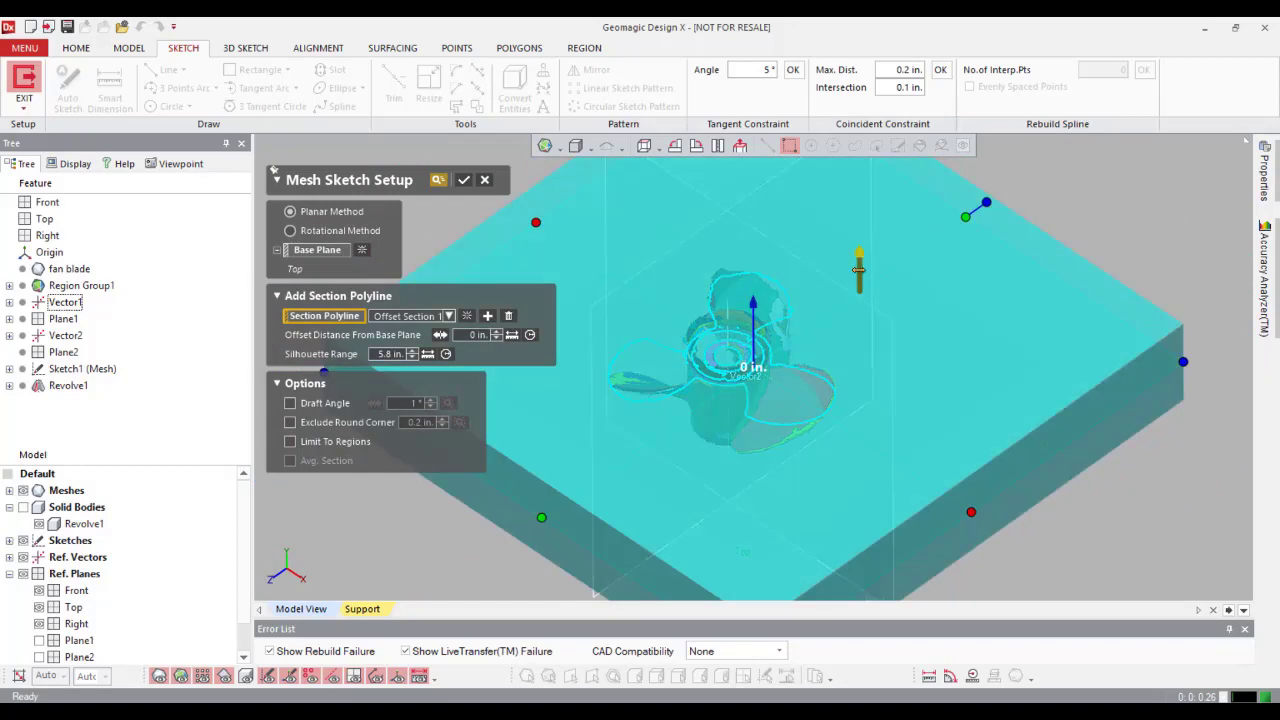
{"action": "left_click_drag", "start_coordinate": [858, 270], "coordinate": [858, 224]}
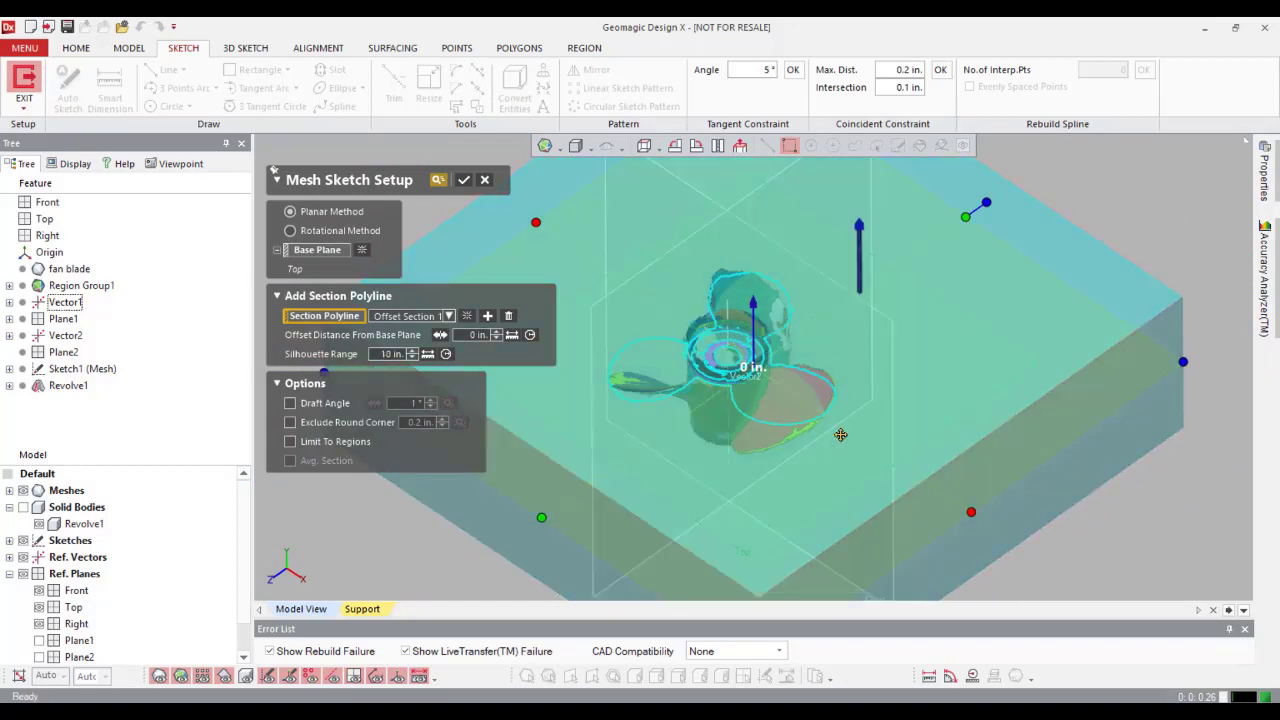
{"action": "scroll", "coordinate": [800, 430], "scroll_direction": "up", "scroll_amount": 5}
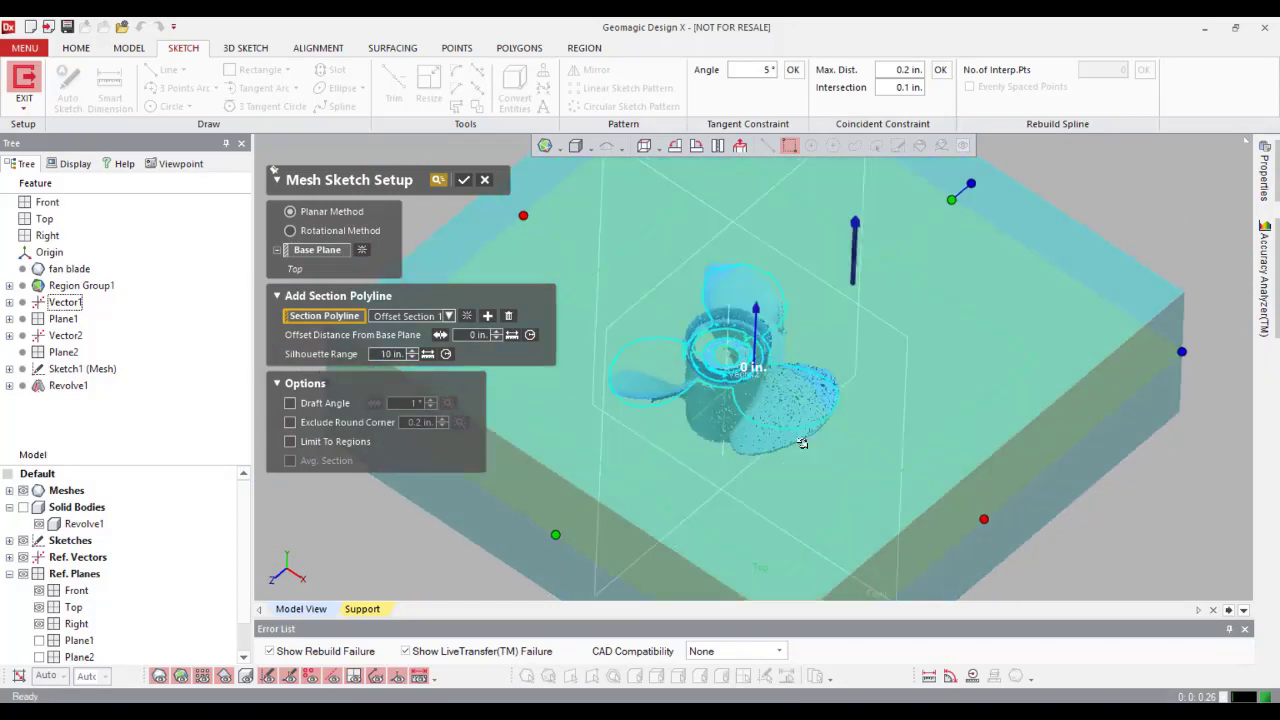
{"action": "left_click", "coordinate": [464, 181]}
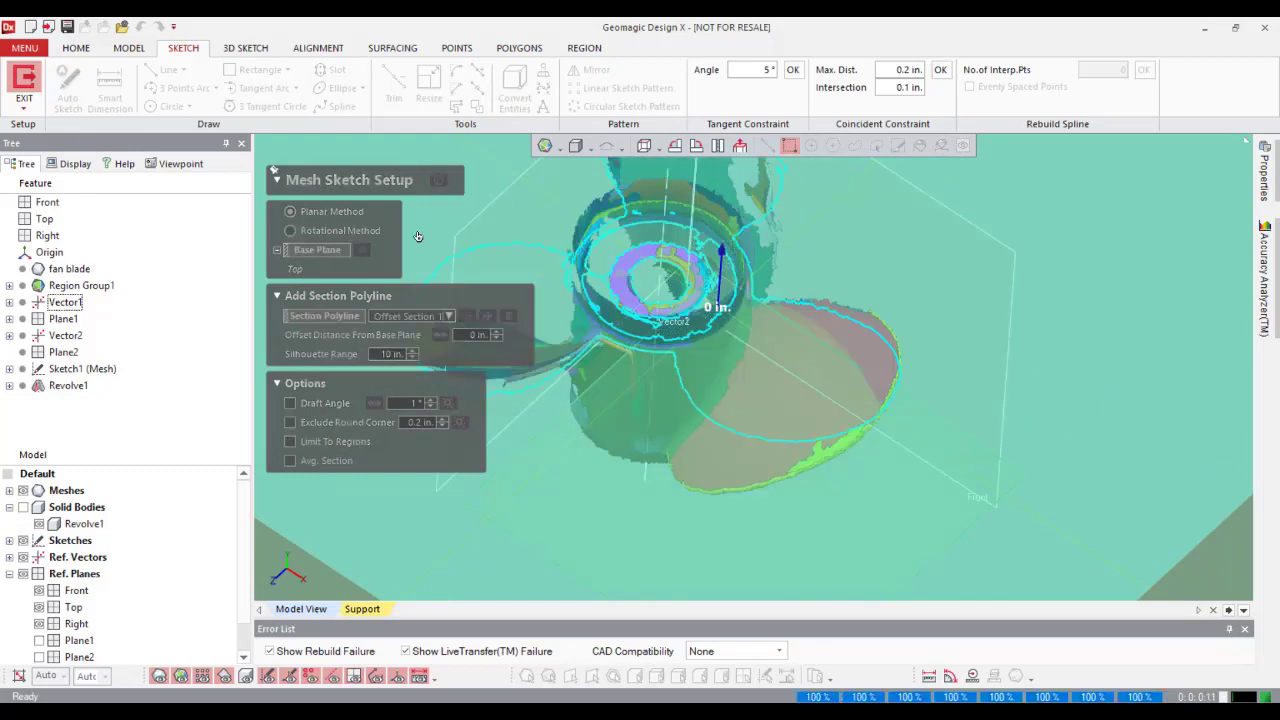
{"action": "left_click", "coordinate": [24, 490]}
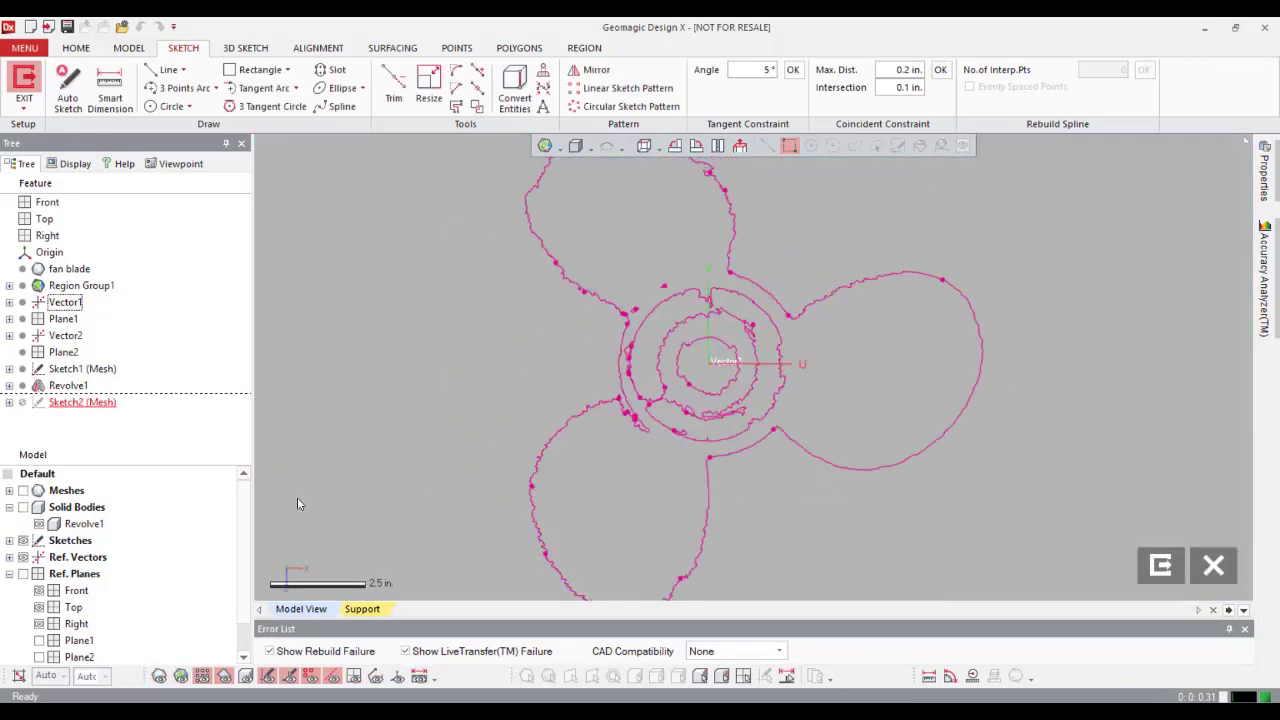
{"action": "scroll", "coordinate": [990, 450], "scroll_direction": "up", "scroll_amount": 3}
{"action": "middle_click_drag", "start_coordinate": [778, 337], "coordinate": [739, 387]}
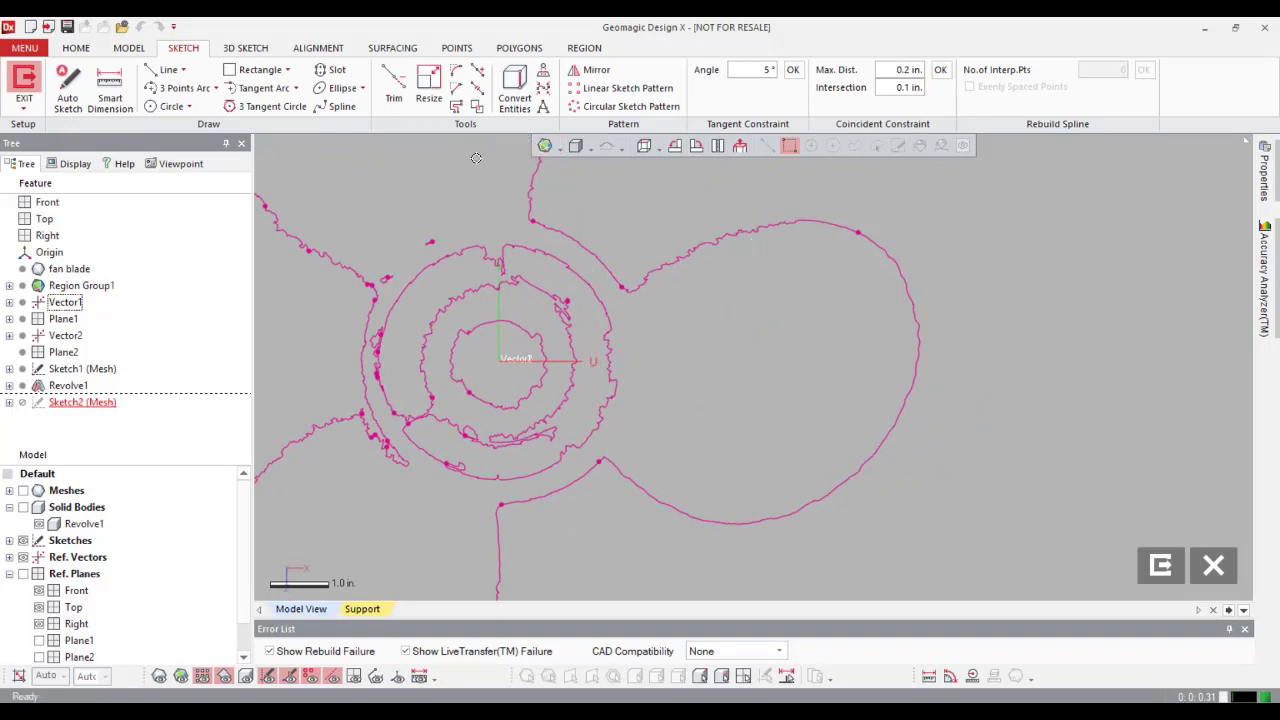
{"action": "left_click", "coordinate": [62, 84]}
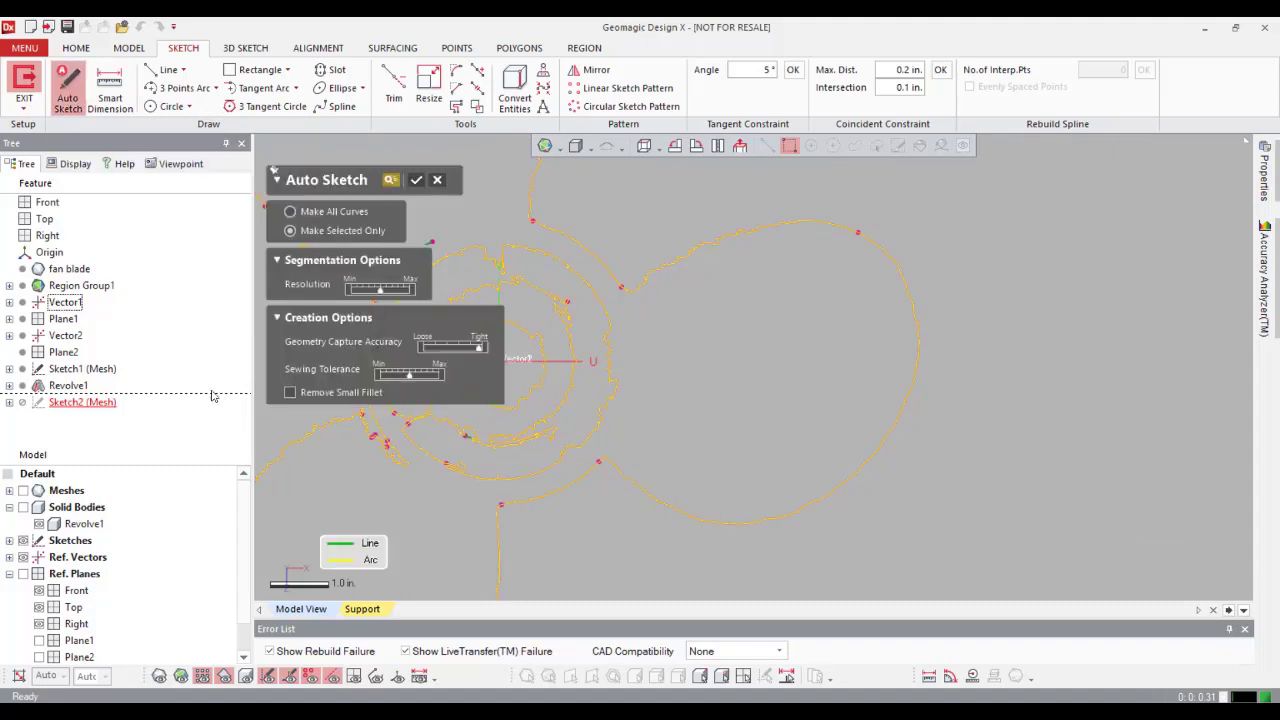
{"action": "scroll", "coordinate": [626, 332], "scroll_direction": "down", "scroll_amount": 2}
{"action": "left_click_drag", "start_coordinate": [966, 536], "coordinate": [648, 212]}
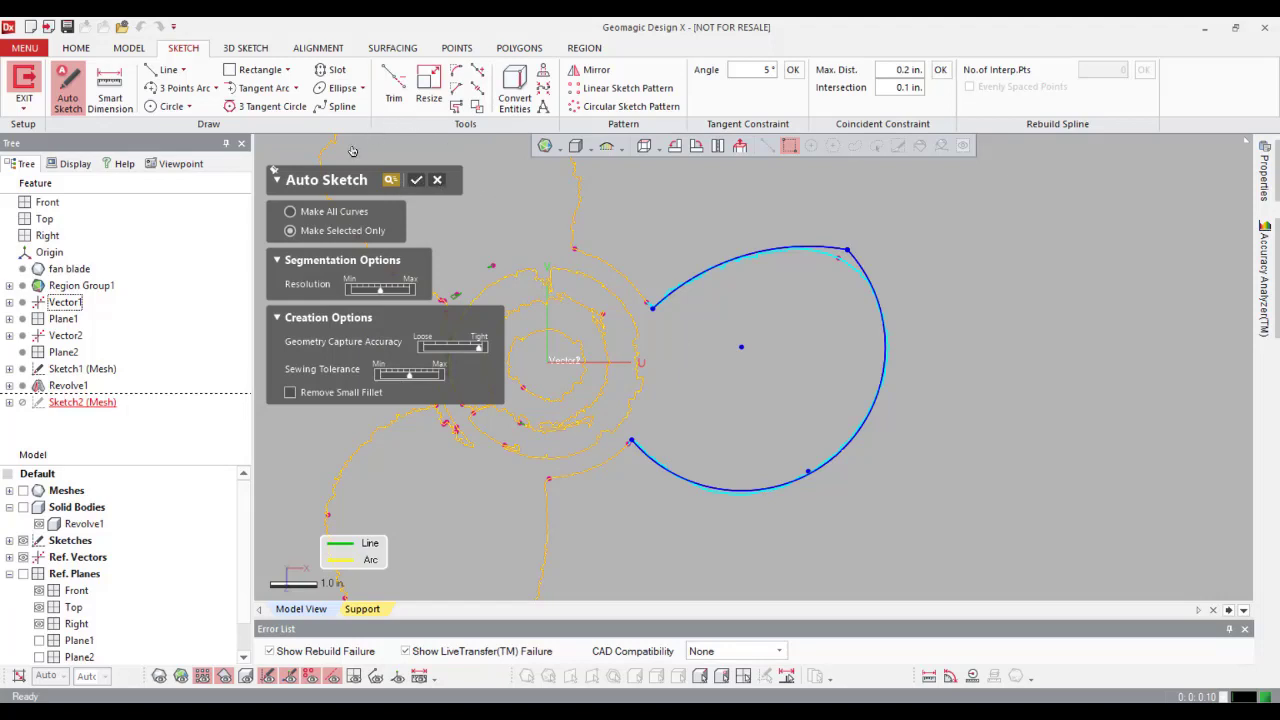
{"action": "key", "text": "Escape"}
Step: Fit a spline with 10 interpolation points to the smooth outer edge polyline of the blade along the U axis
{"action": "left_click", "coordinate": [336, 106]}
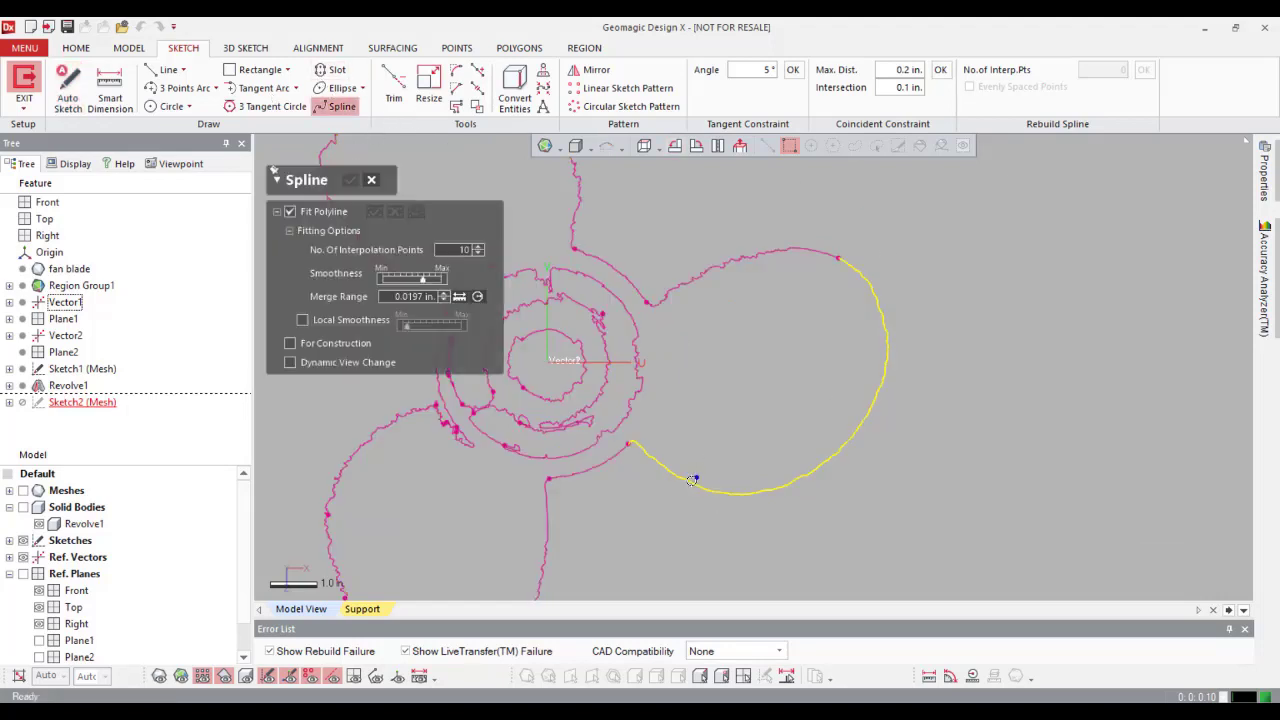
{"action": "left_click", "coordinate": [692, 480]}
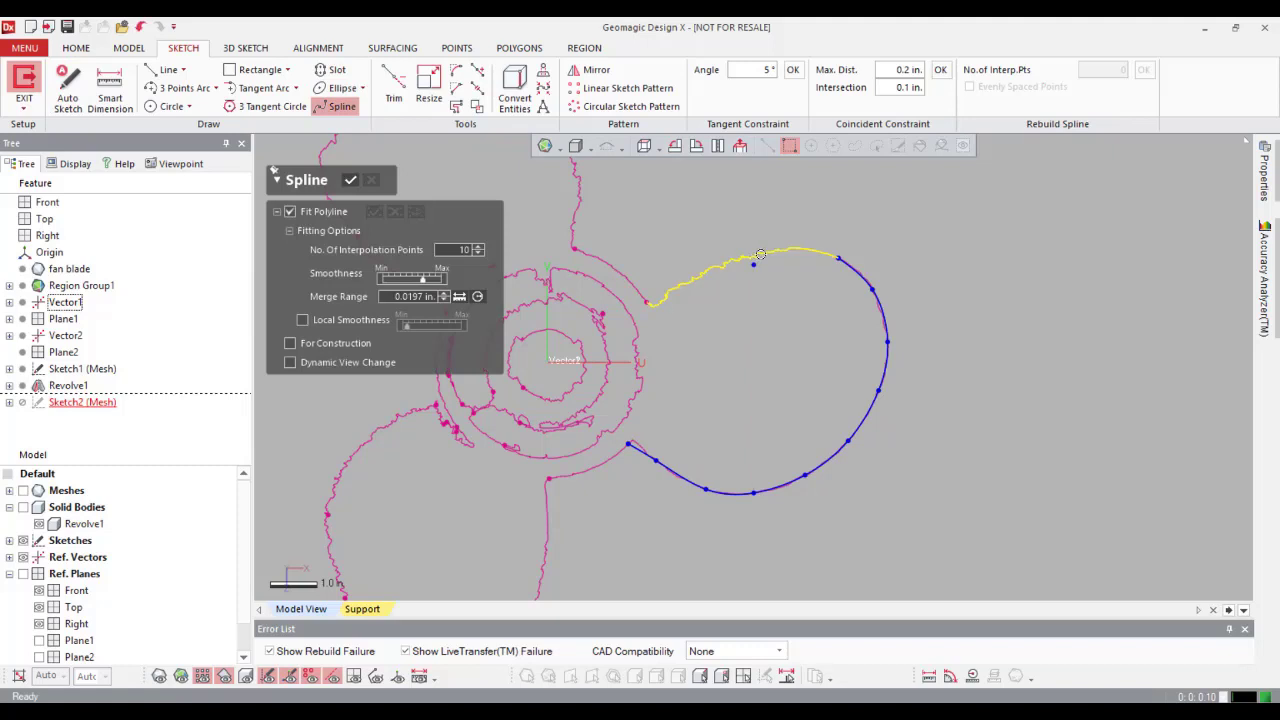
{"action": "left_click", "coordinate": [806, 249]}
{"action": "scroll", "coordinate": [720, 270], "scroll_direction": "up", "scroll_amount": 2}
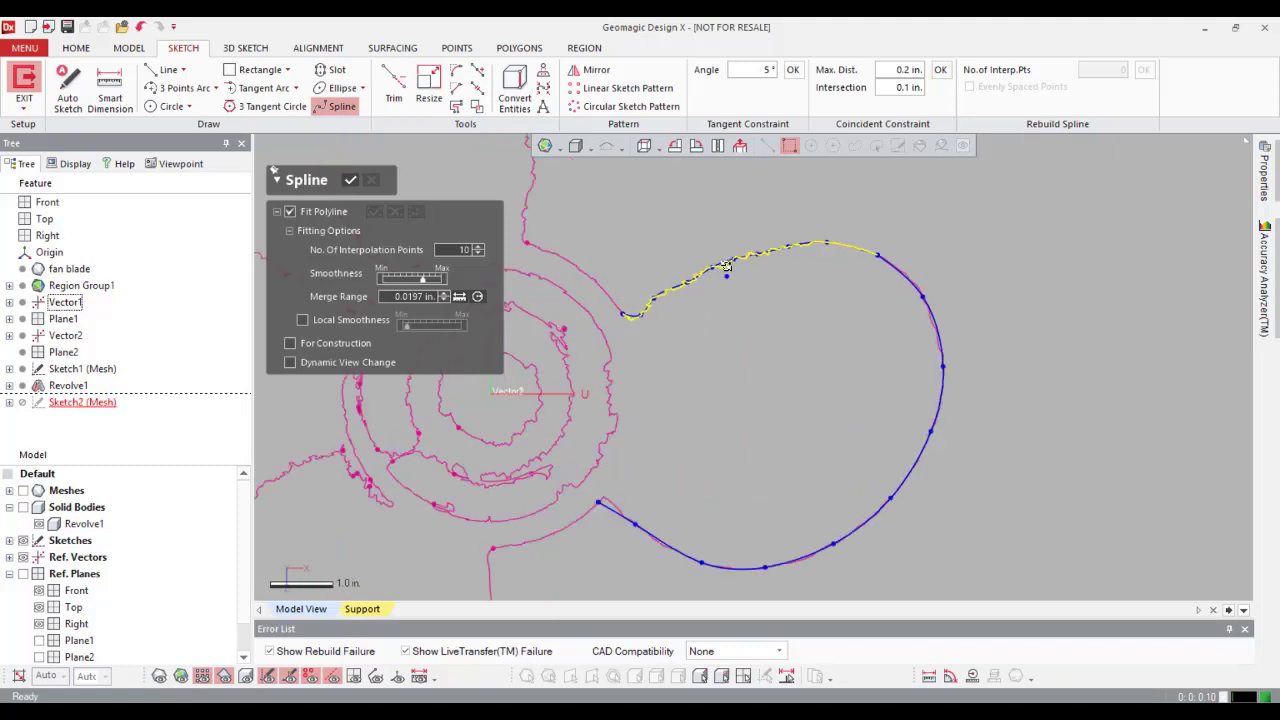
{"action": "left_click", "coordinate": [357, 179]}
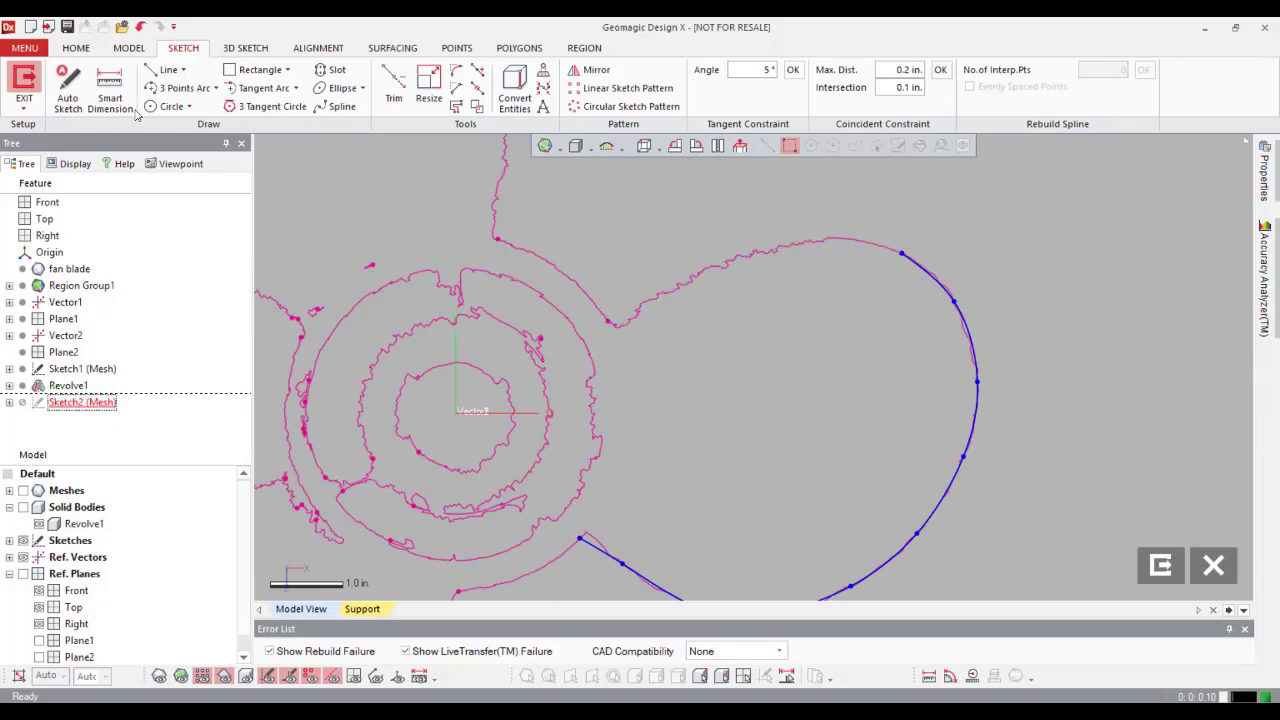
Step: Draw a freehand spline from the fitted spline's upper end along the blade's jagged edge, ending inside the hub outline
{"action": "left_click", "coordinate": [340, 106]}
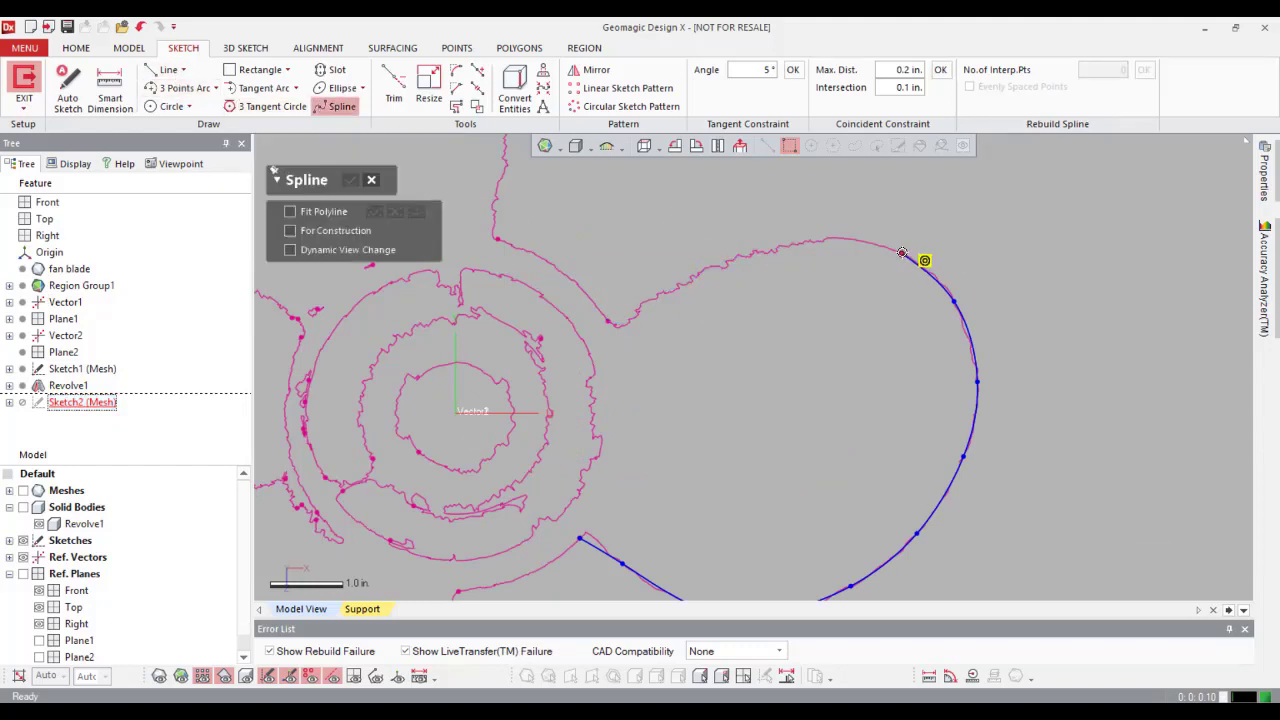
{"action": "left_click", "coordinate": [902, 254]}
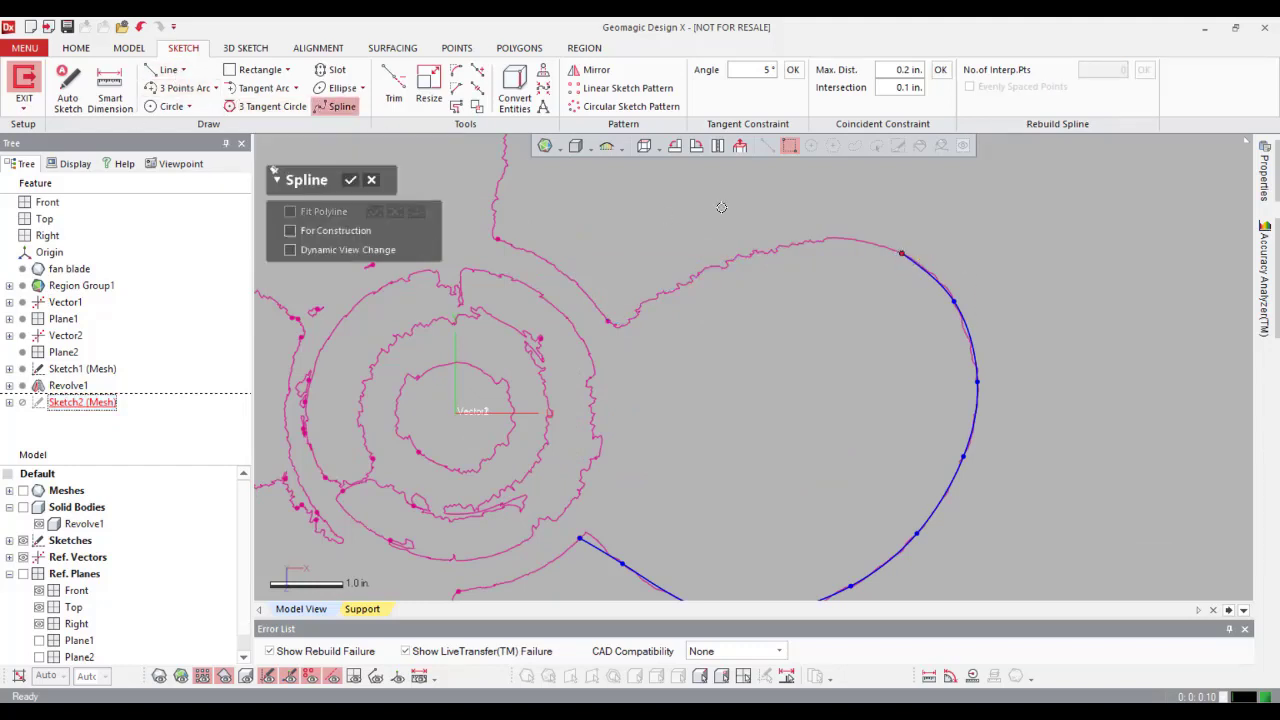
{"action": "left_click", "coordinate": [838, 238]}
{"action": "left_click", "coordinate": [646, 301]}
{"action": "left_click", "coordinate": [614, 326]}
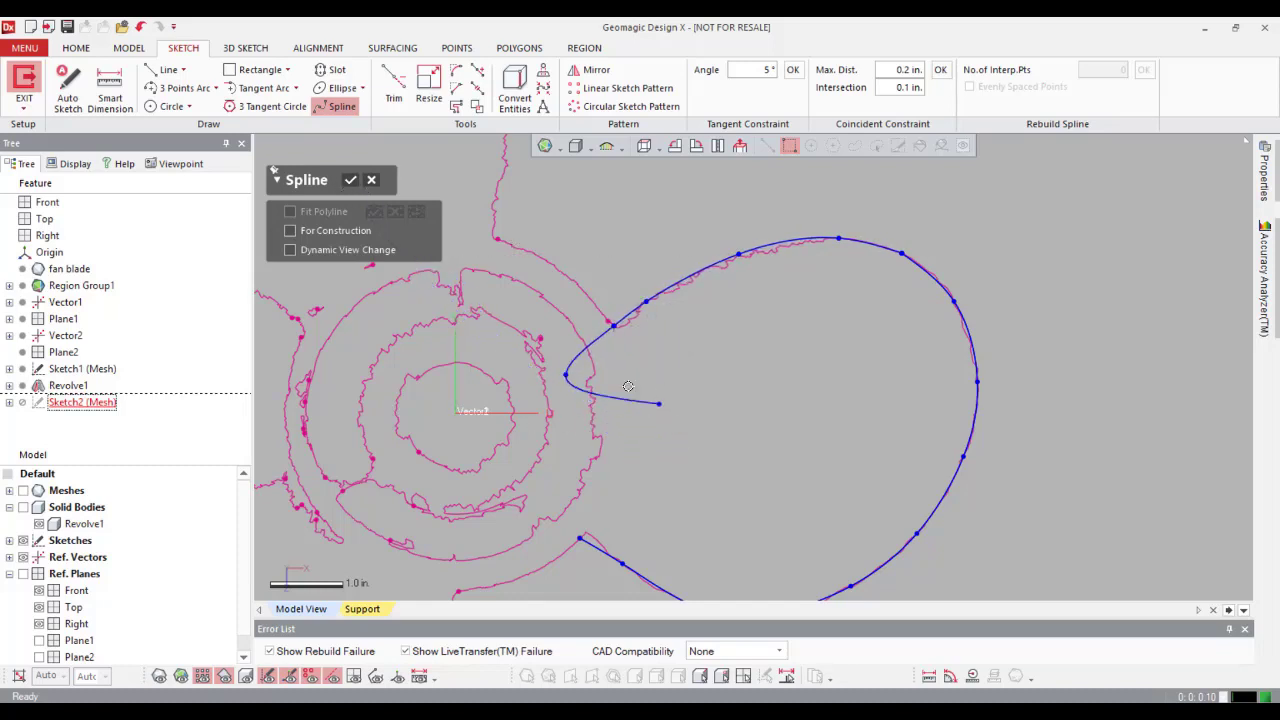
{"action": "key", "text": "Escape"}
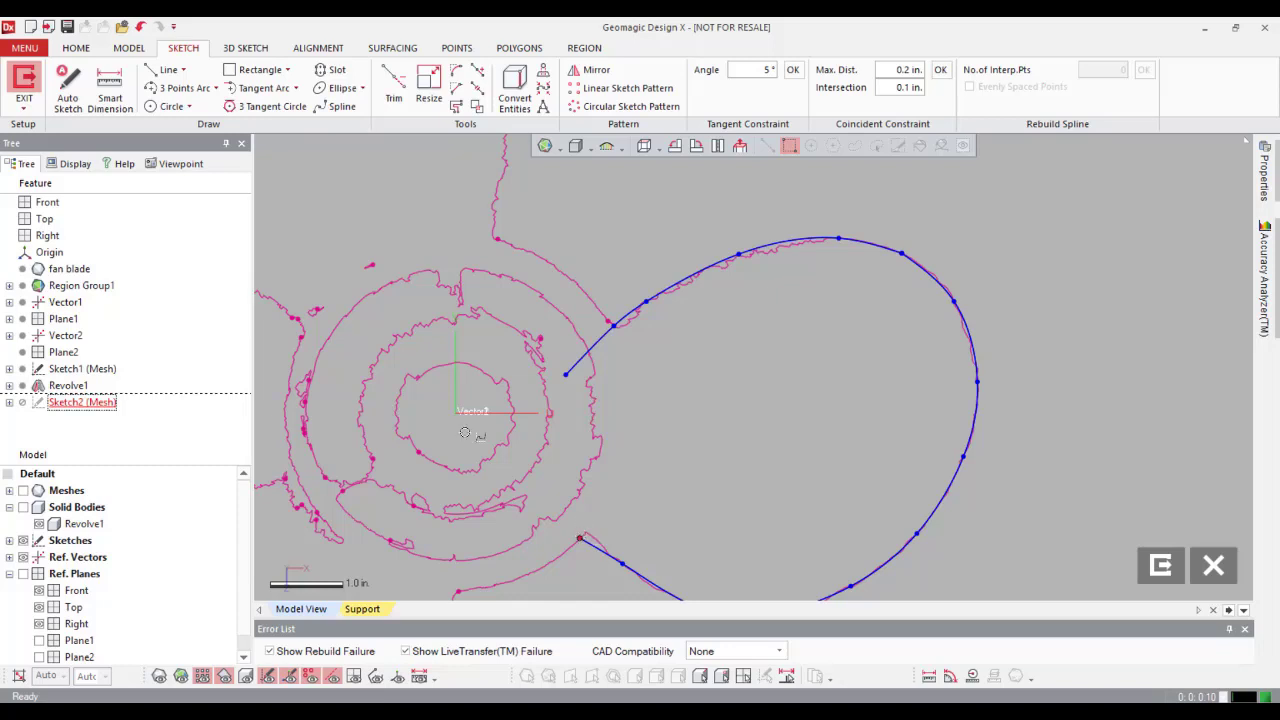
Step: Move the fitted spline's lower end point onto the scanned corner where the blade meets the hub
{"action": "left_click_drag", "start_coordinate": [580, 538], "coordinate": [588, 532]}
{"action": "scroll", "coordinate": [682, 555], "scroll_direction": "down", "scroll_amount": 2}
{"action": "scroll", "coordinate": [749, 559], "scroll_direction": "up", "scroll_amount": 2}
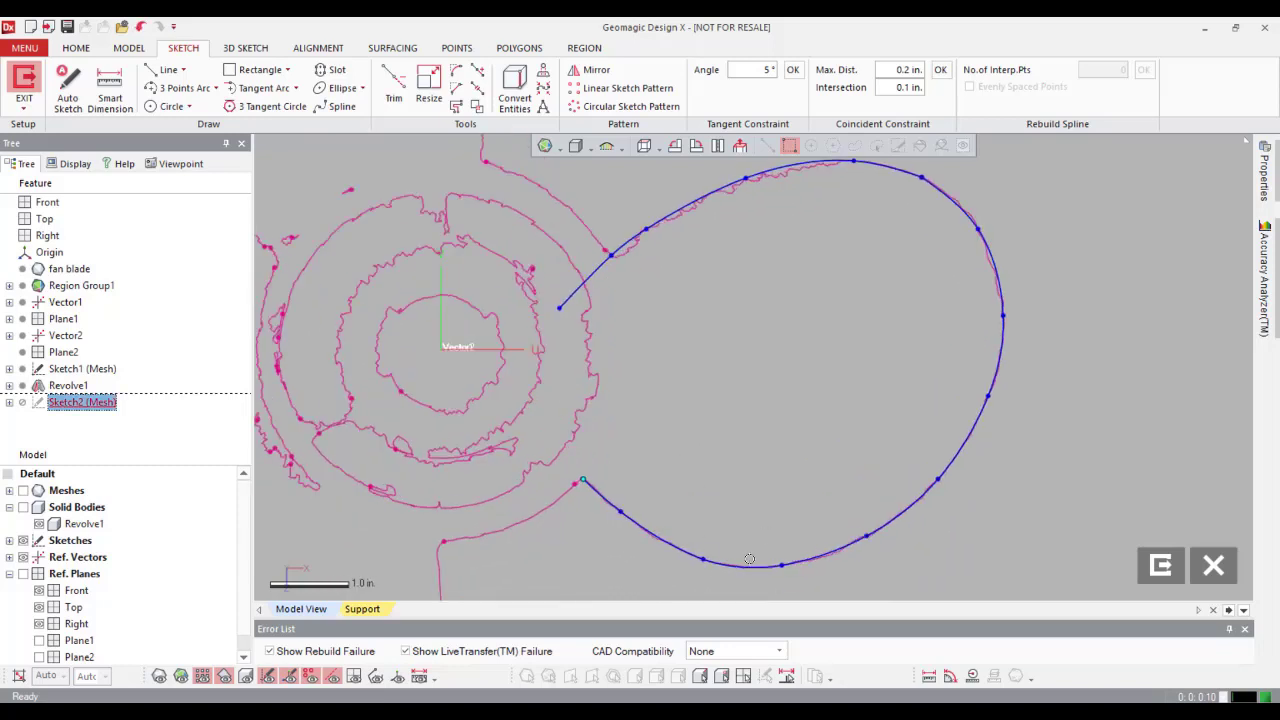
{"action": "scroll", "coordinate": [843, 323], "scroll_direction": "up", "scroll_amount": 1}
{"action": "scroll", "coordinate": [866, 278], "scroll_direction": "down", "scroll_amount": 1}
Step: Apply a tangent constraint between the two blade splines at their shared end point
{"action": "left_click", "coordinate": [903, 195]}
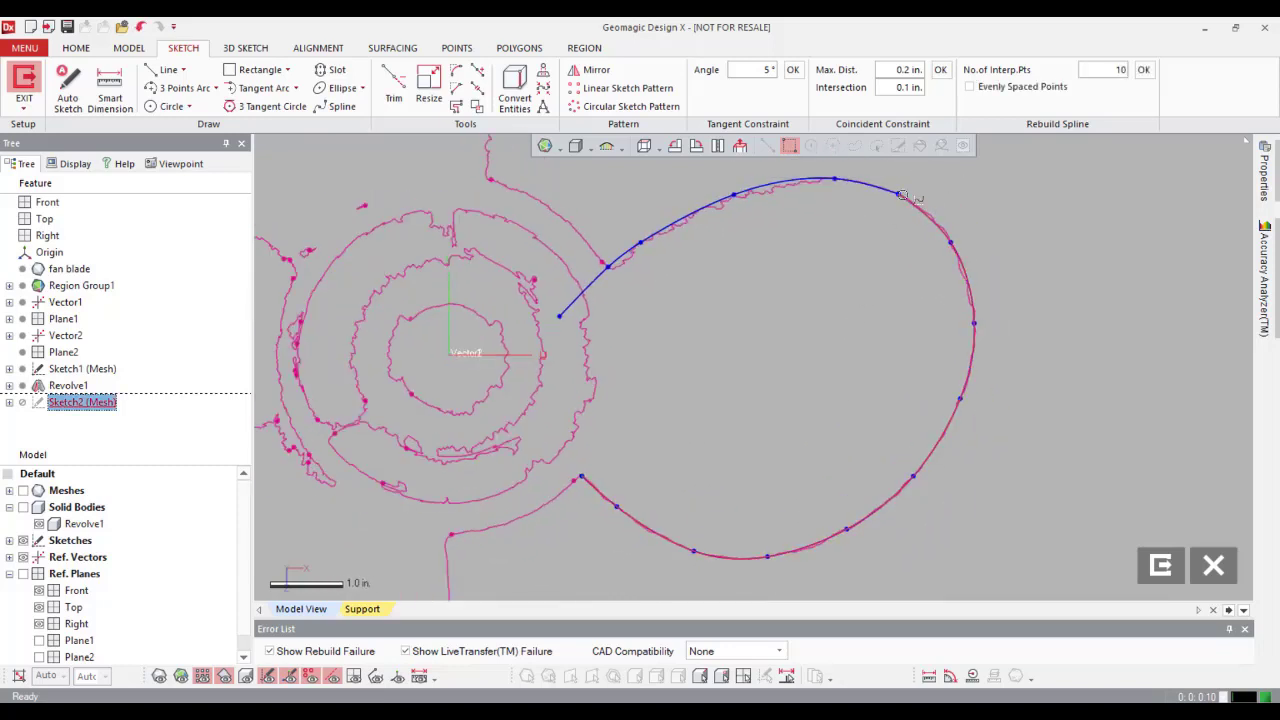
{"action": "left_click", "coordinate": [903, 195]}
{"action": "left_click", "coordinate": [700, 147]}
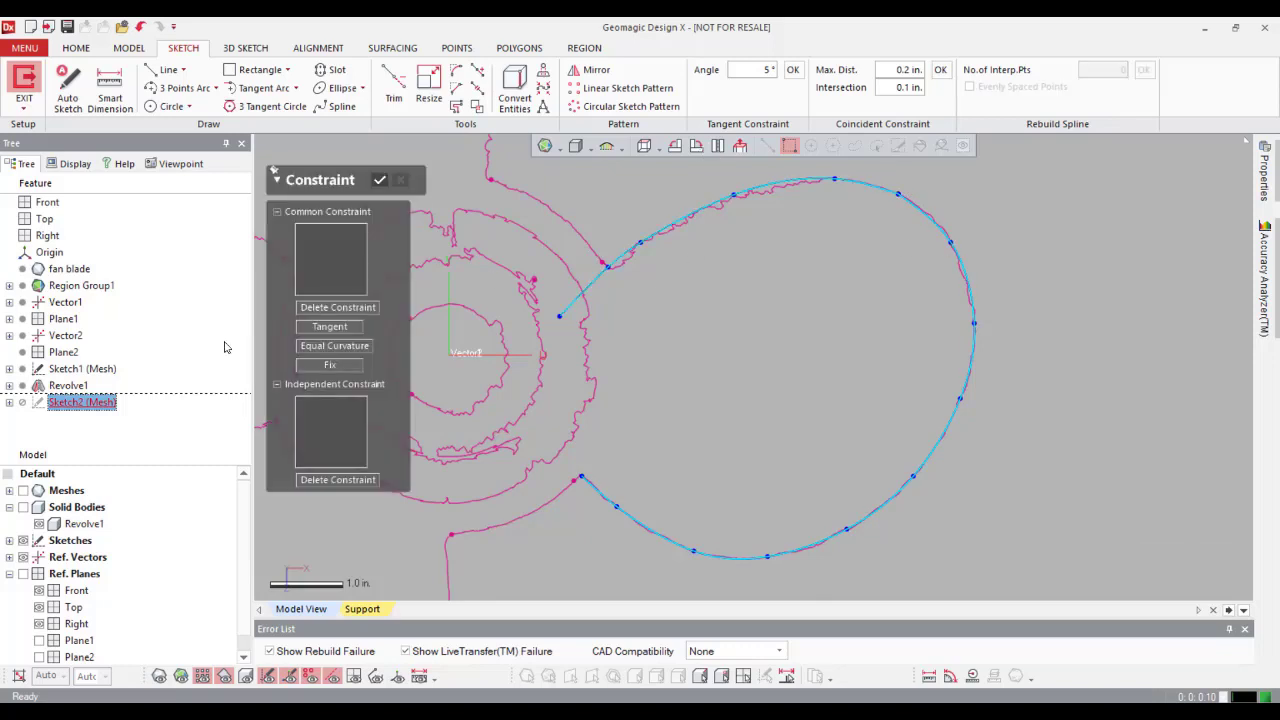
{"action": "left_click", "coordinate": [329, 326]}
{"action": "key", "text": "Escape"}
Step: Nudge the tangent joint between the two splines closer to the scanned blade outline and check the fit around the blade
{"action": "scroll", "coordinate": [1055, 246], "scroll_direction": "up", "scroll_amount": 2}
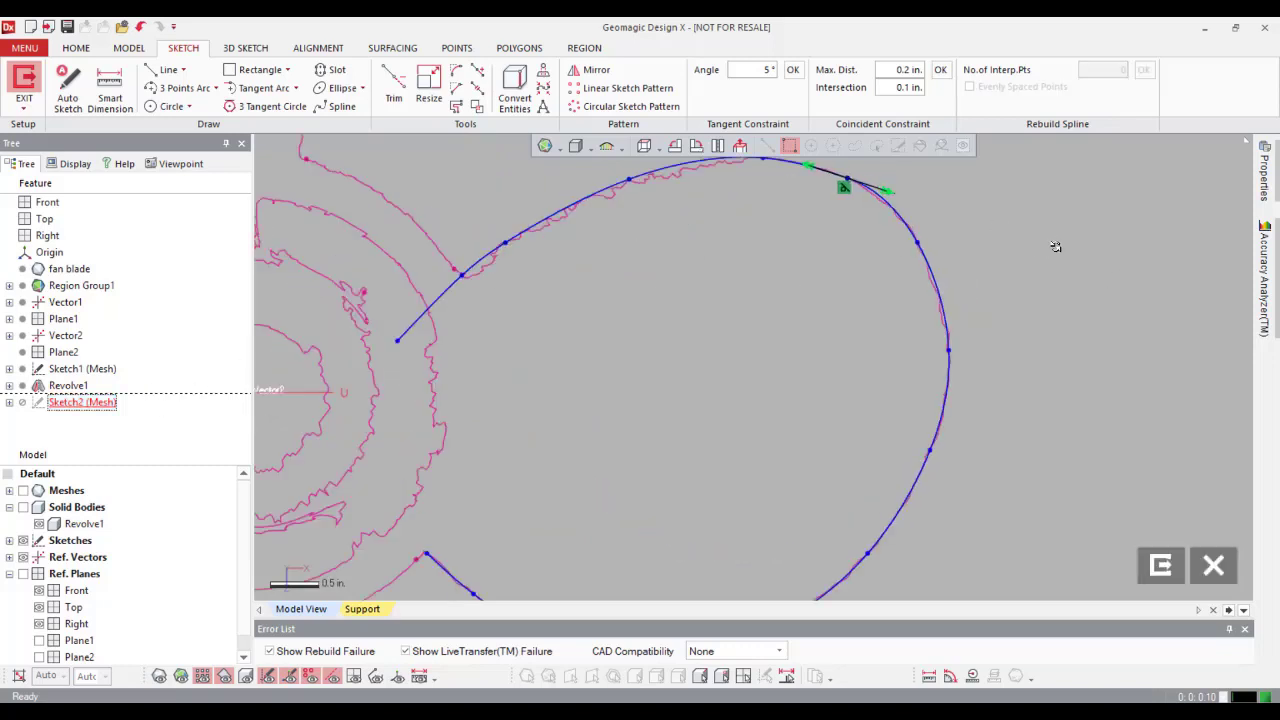
{"action": "middle_click_drag", "start_coordinate": [798, 288], "coordinate": [739, 381]}
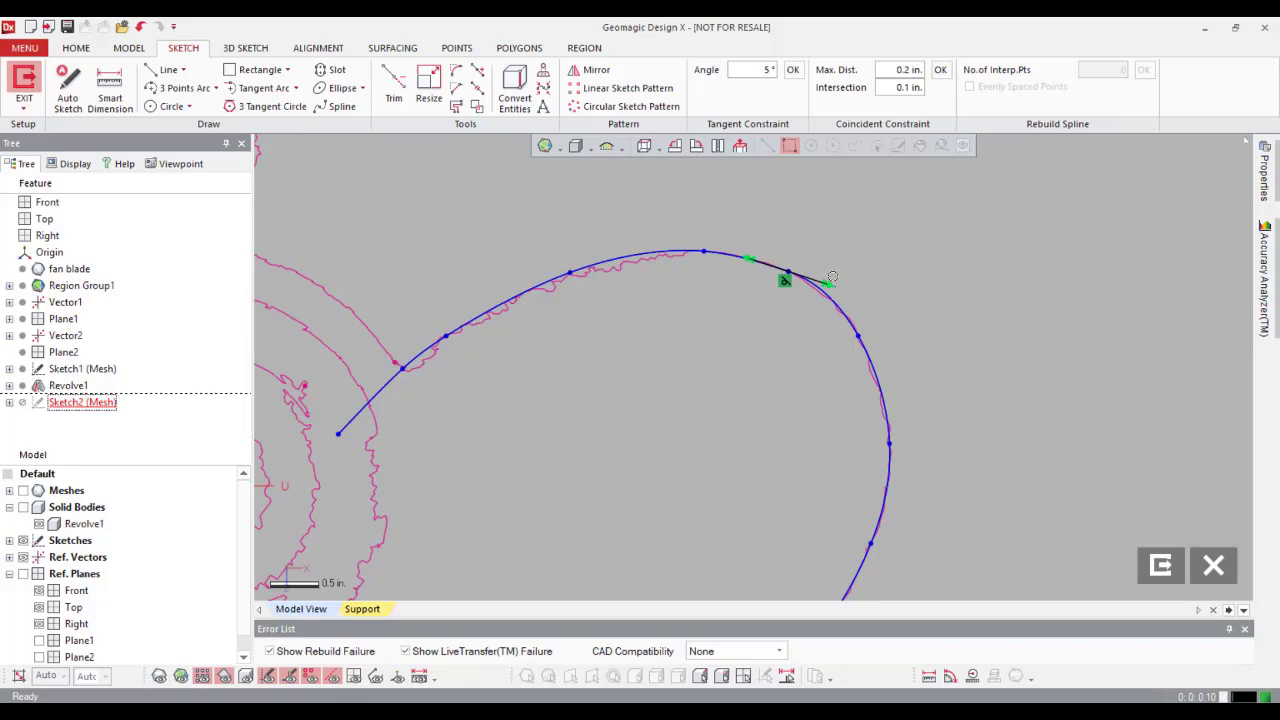
{"action": "scroll", "coordinate": [820, 275], "scroll_direction": "up", "scroll_amount": 2}
{"action": "left_click_drag", "start_coordinate": [761, 268], "coordinate": [736, 262]}
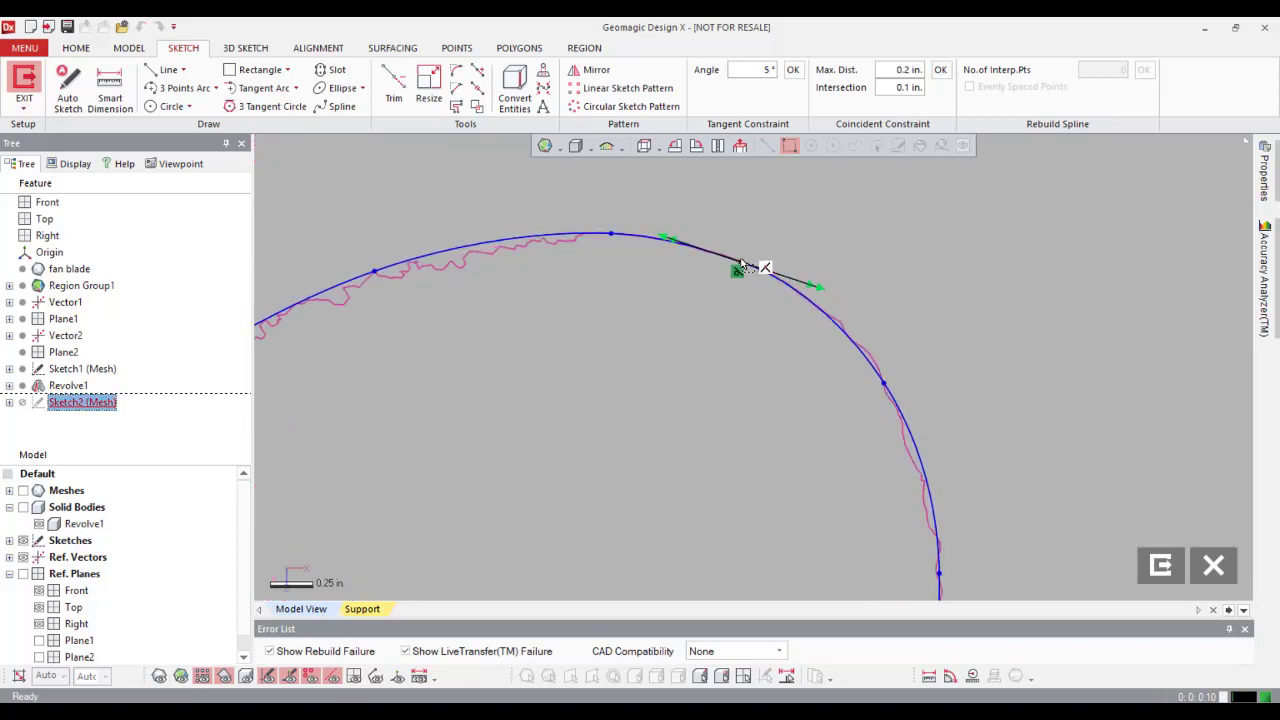
{"action": "scroll", "coordinate": [763, 487], "scroll_direction": "down", "scroll_amount": 2}
{"action": "right_click_drag", "start_coordinate": [763, 487], "coordinate": [846, 331], "text": "ctrl"}
{"action": "scroll", "coordinate": [834, 366], "scroll_direction": "down", "scroll_amount": 1}
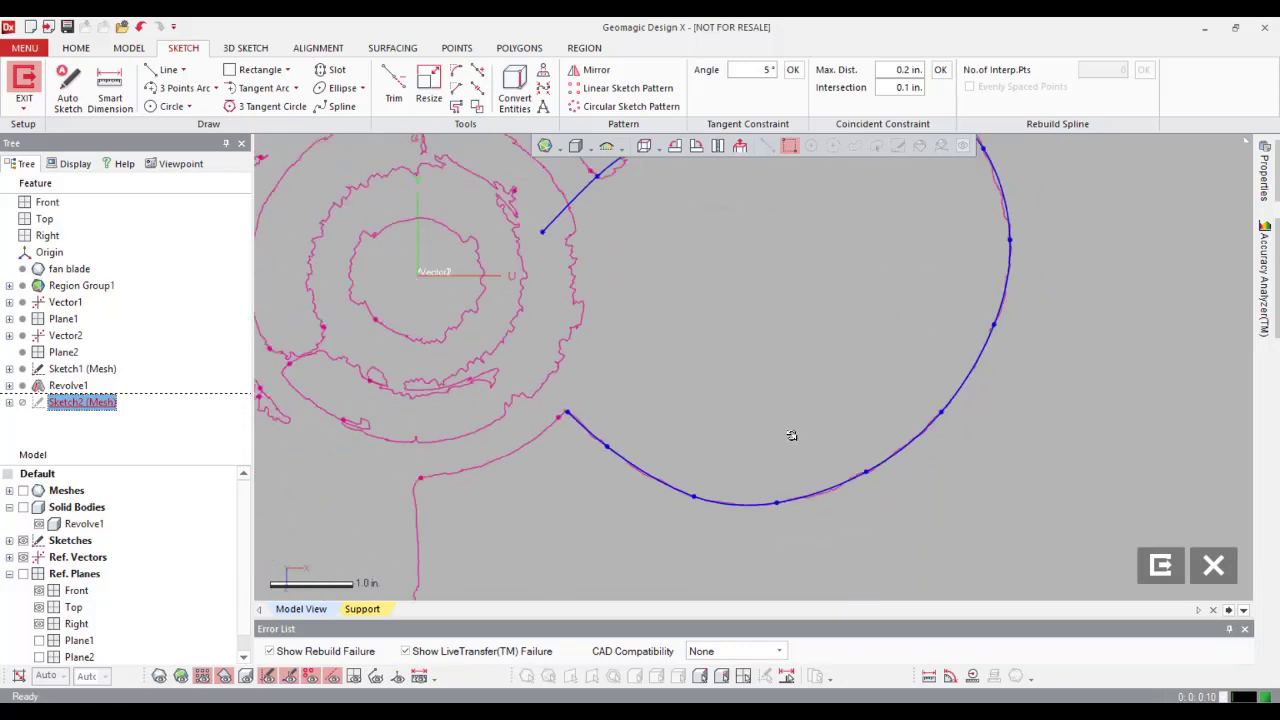
{"action": "mouse_move", "coordinate": [568, 360]}
{"action": "right_mouse_down", "text": "ctrl"}
{"action": "mouse_move", "coordinate": [758, 416]}
{"action": "mouse_move", "coordinate": [782, 407]}
{"action": "right_mouse_up", "text": "ctrl"}
{"action": "right_click_drag", "start_coordinate": [808, 351], "coordinate": [839, 359], "text": "ctrl"}
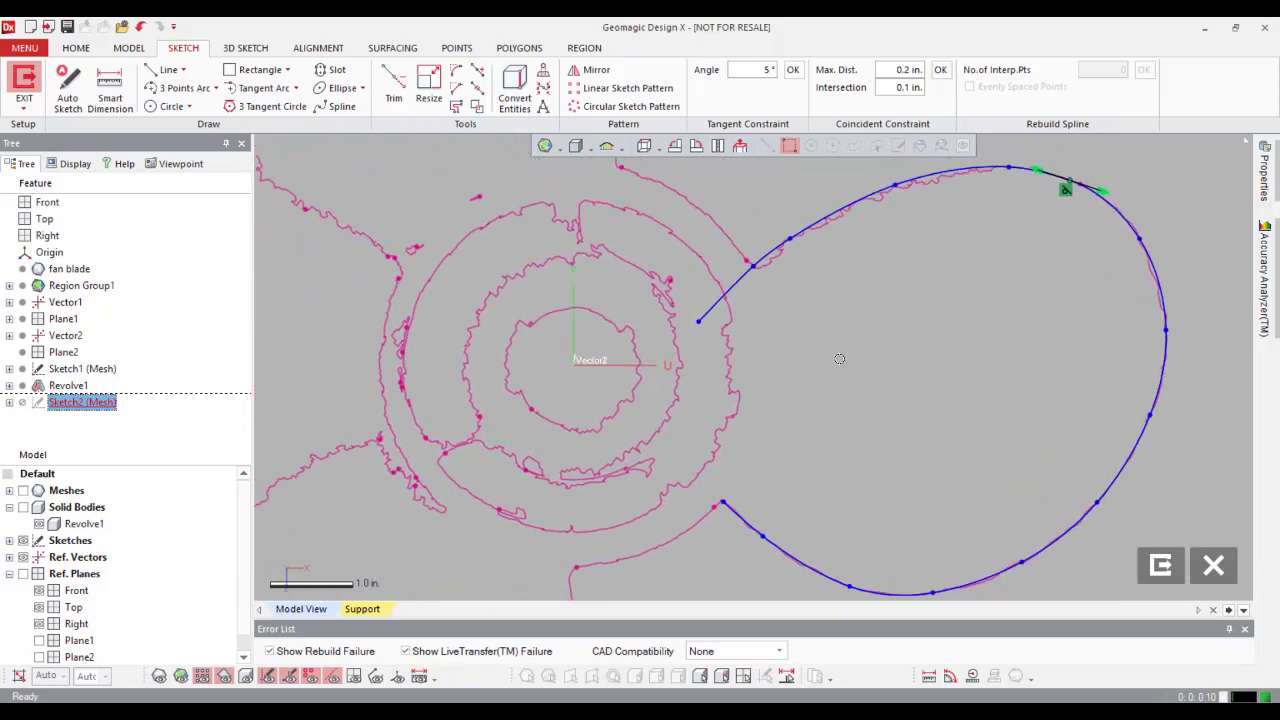
{"action": "mouse_move", "coordinate": [814, 415]}
{"action": "right_mouse_down", "text": "ctrl"}
{"action": "mouse_move", "coordinate": [753, 314]}
{"action": "mouse_move", "coordinate": [789, 374]}
{"action": "right_mouse_up", "text": "ctrl"}
{"action": "right_click_drag", "start_coordinate": [711, 318], "coordinate": [773, 364], "text": "ctrl"}
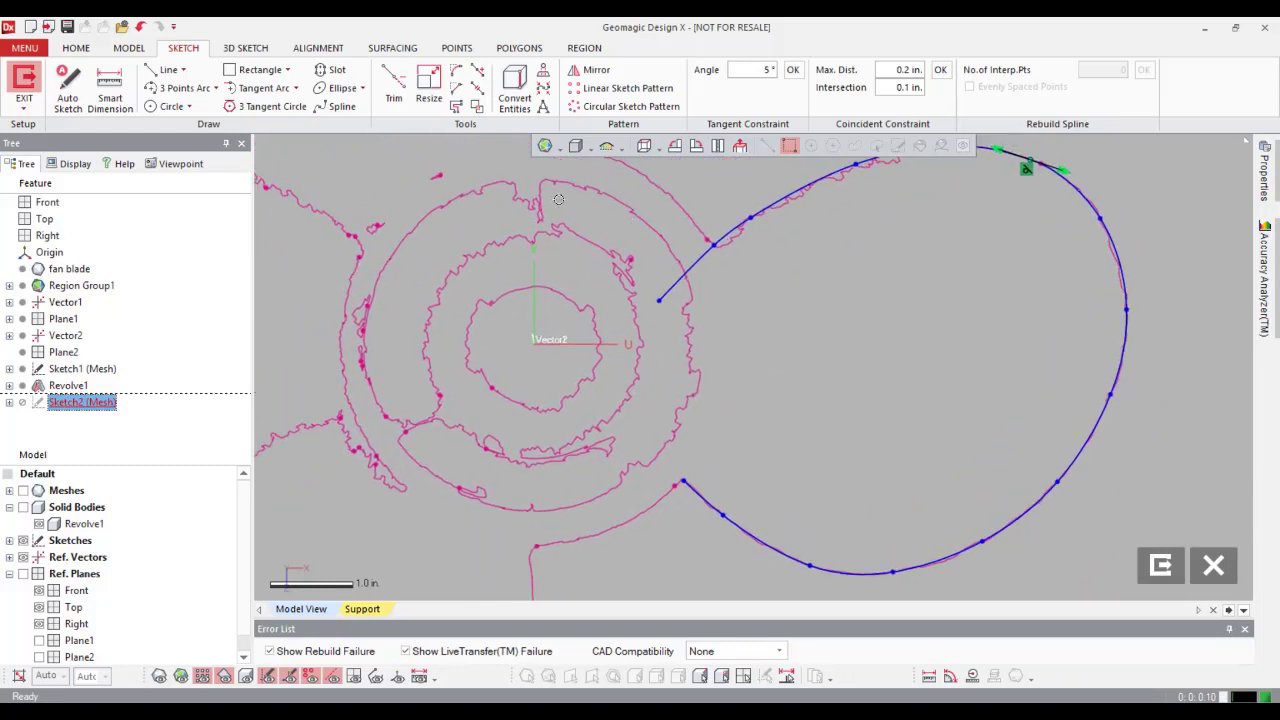
Step: Draw a circle centred on the origin around the hub and shrink it so it crosses the blade's upper spline inside the root
{"action": "left_click", "coordinate": [168, 106]}
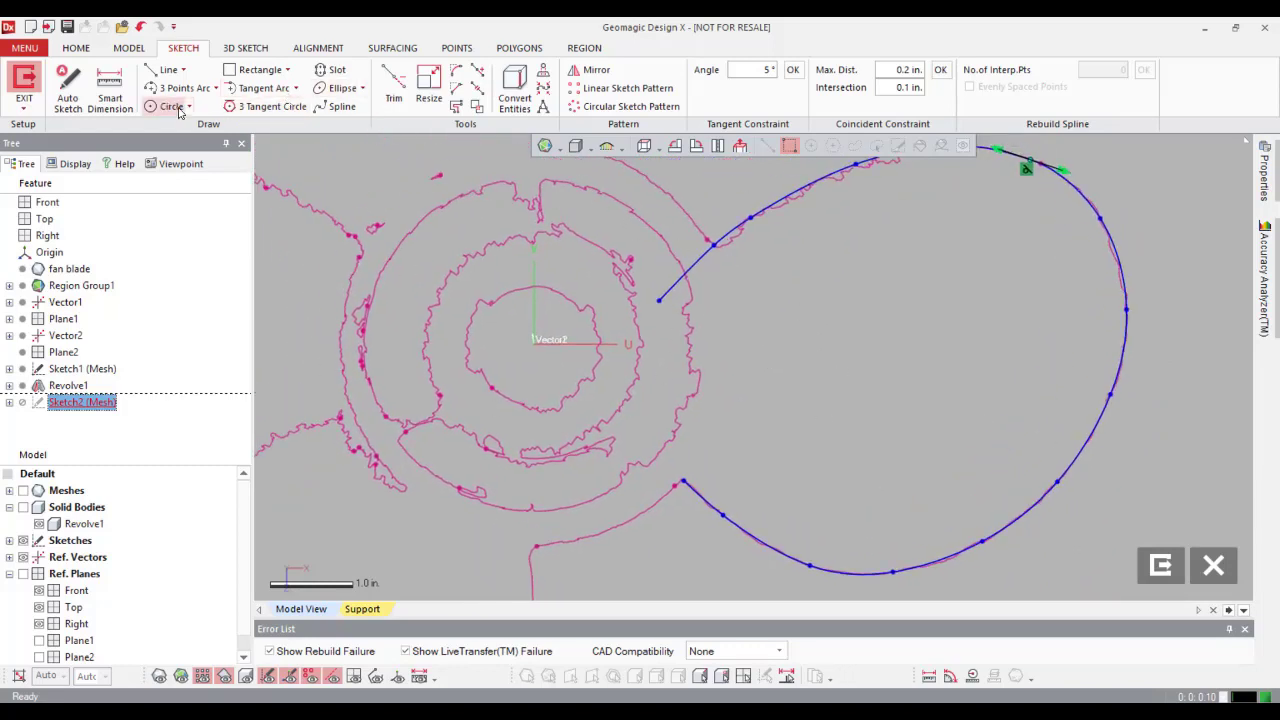
{"action": "left_click", "coordinate": [533, 341]}
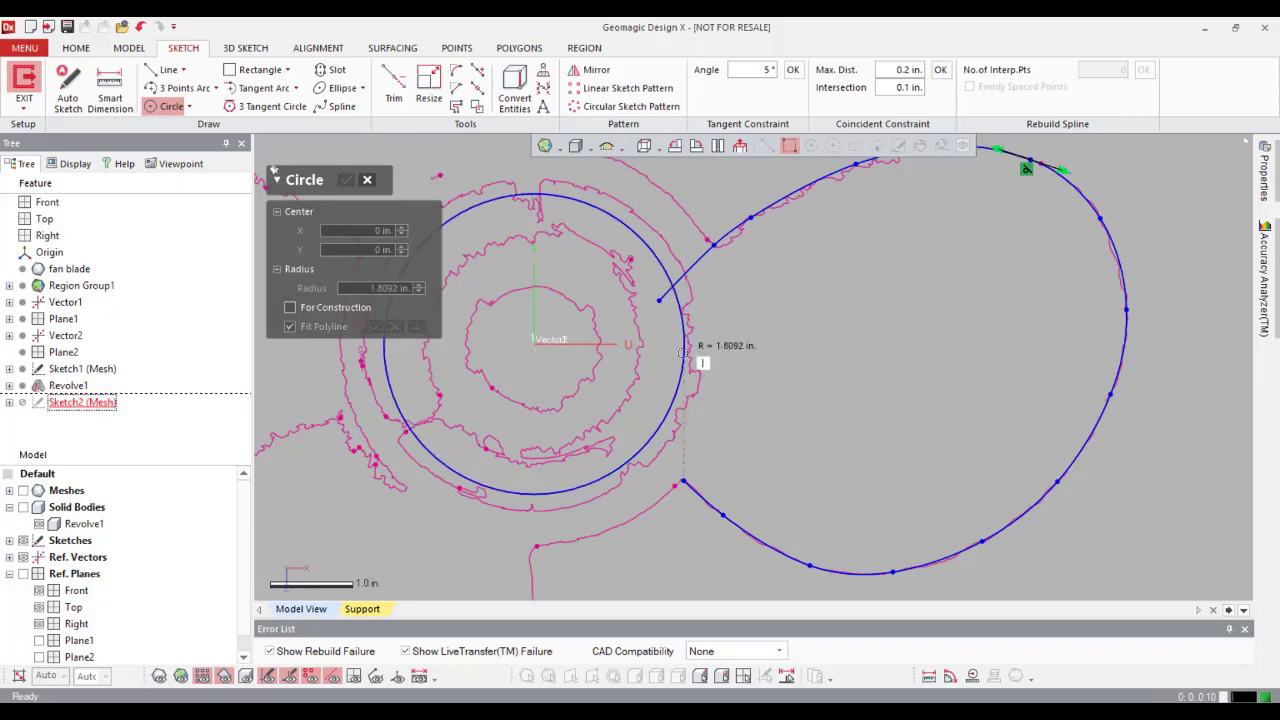
{"action": "left_click", "coordinate": [718, 360]}
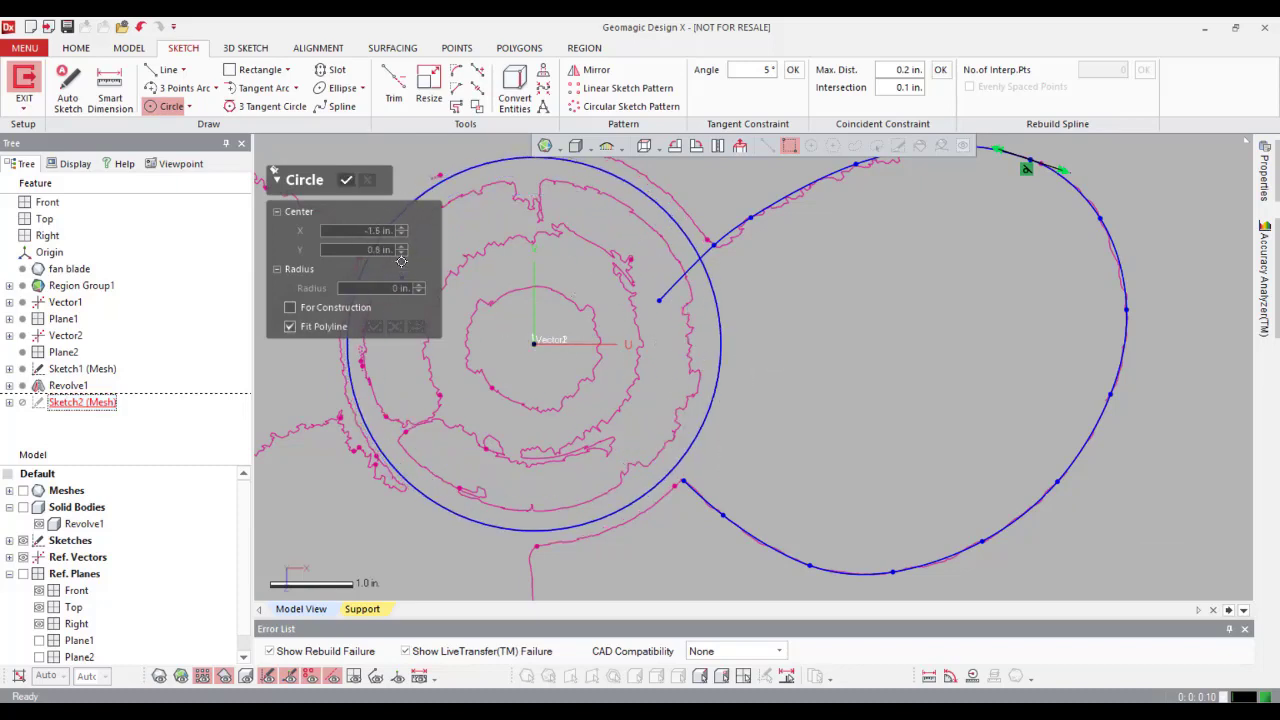
{"action": "left_click", "coordinate": [347, 183]}
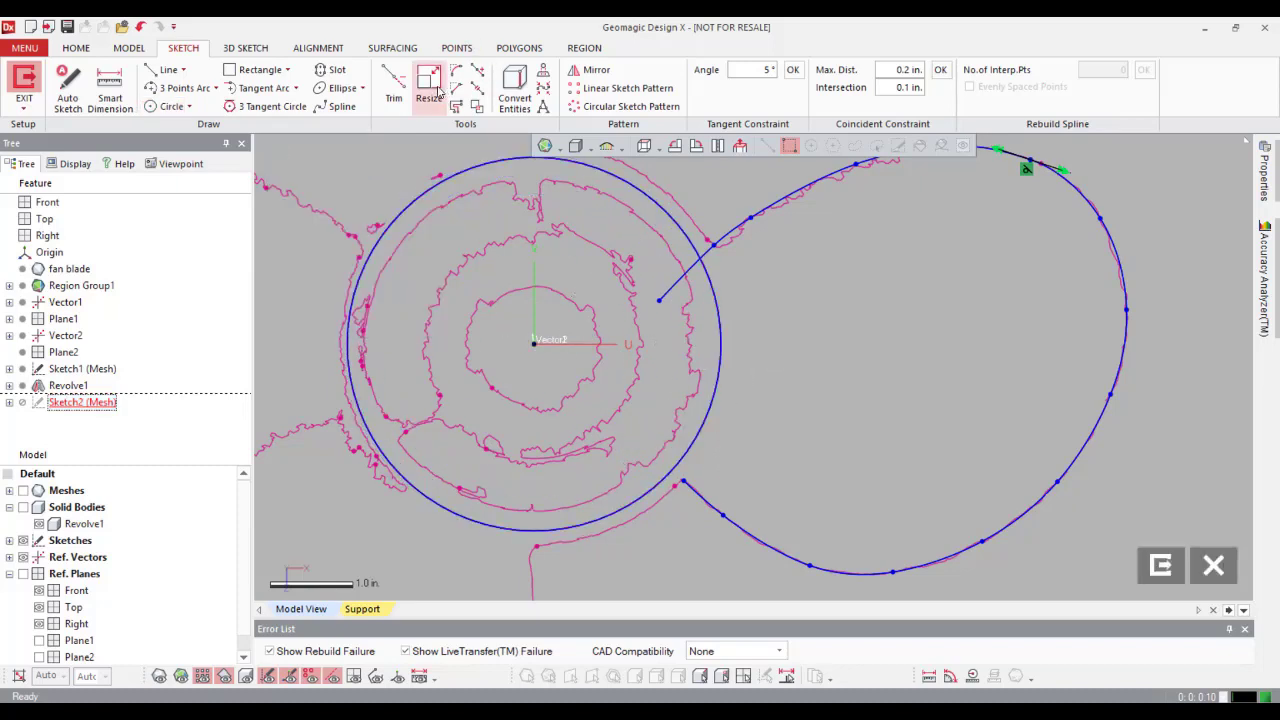
{"action": "left_click", "coordinate": [455, 93]}
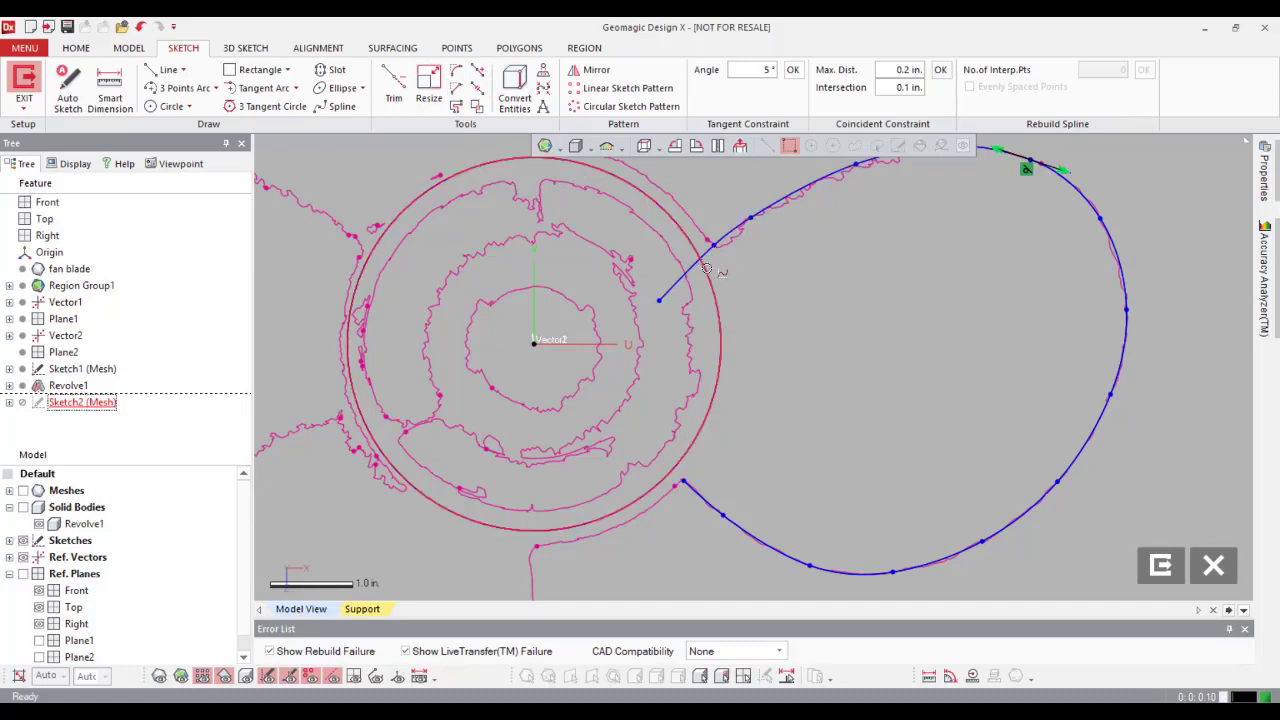
{"action": "left_click_drag", "start_coordinate": [714, 270], "coordinate": [693, 268]}
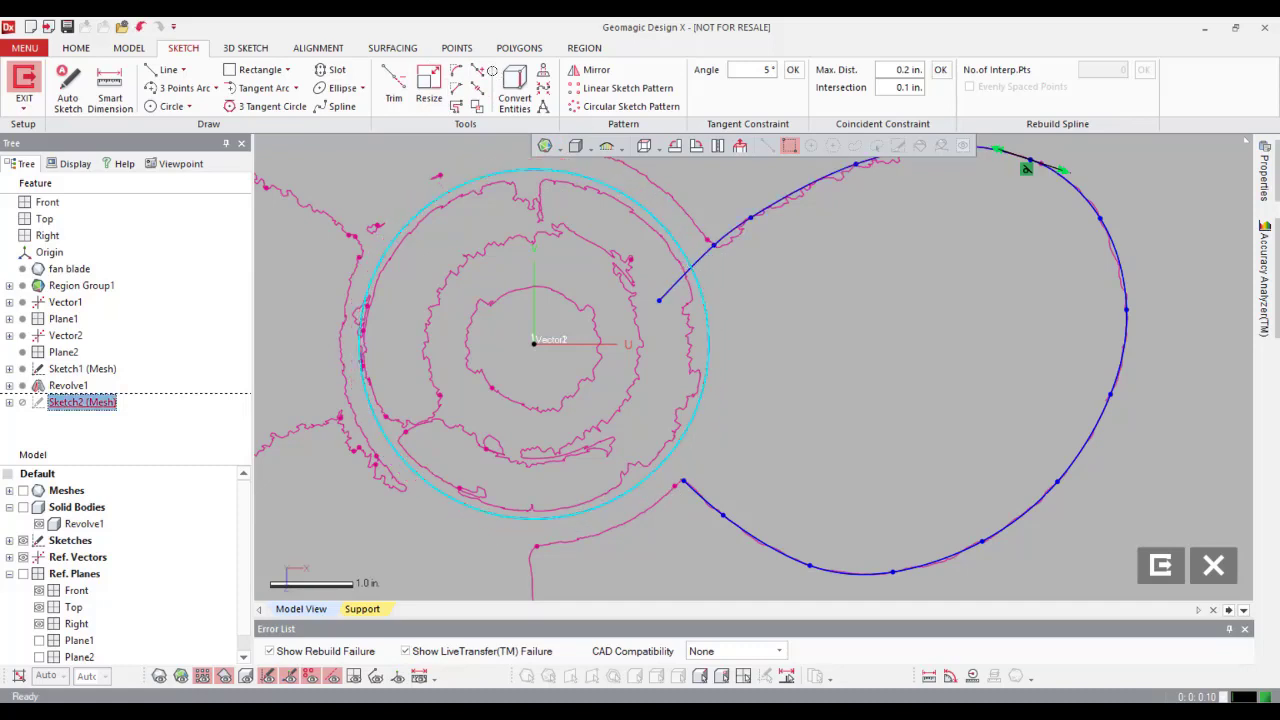
Step: Extend the lower blade spline past the hub circle and trim away the circle's arc outside the blade root
{"action": "left_click", "coordinate": [423, 95]}
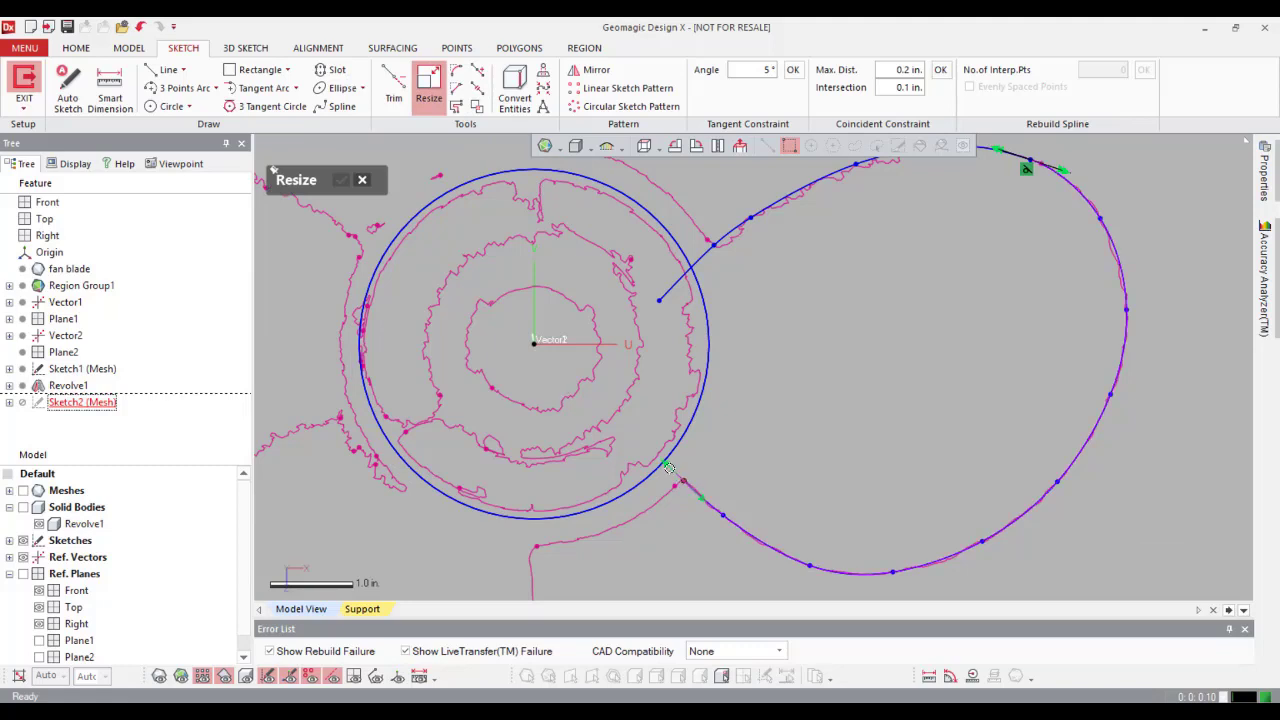
{"action": "left_click", "coordinate": [363, 179]}
{"action": "left_click", "coordinate": [393, 85]}
{"action": "scroll", "coordinate": [693, 442], "scroll_direction": "up", "scroll_amount": 3}
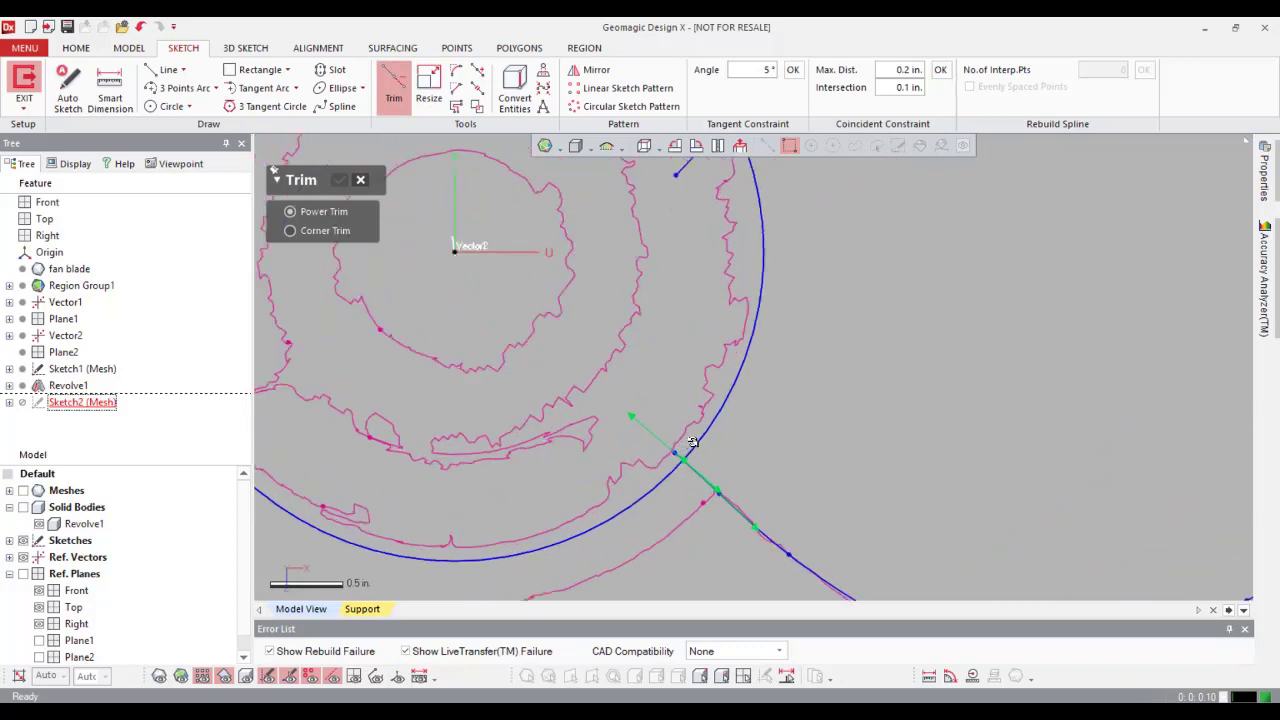
{"action": "left_click_drag", "start_coordinate": [668, 505], "coordinate": [657, 488]}
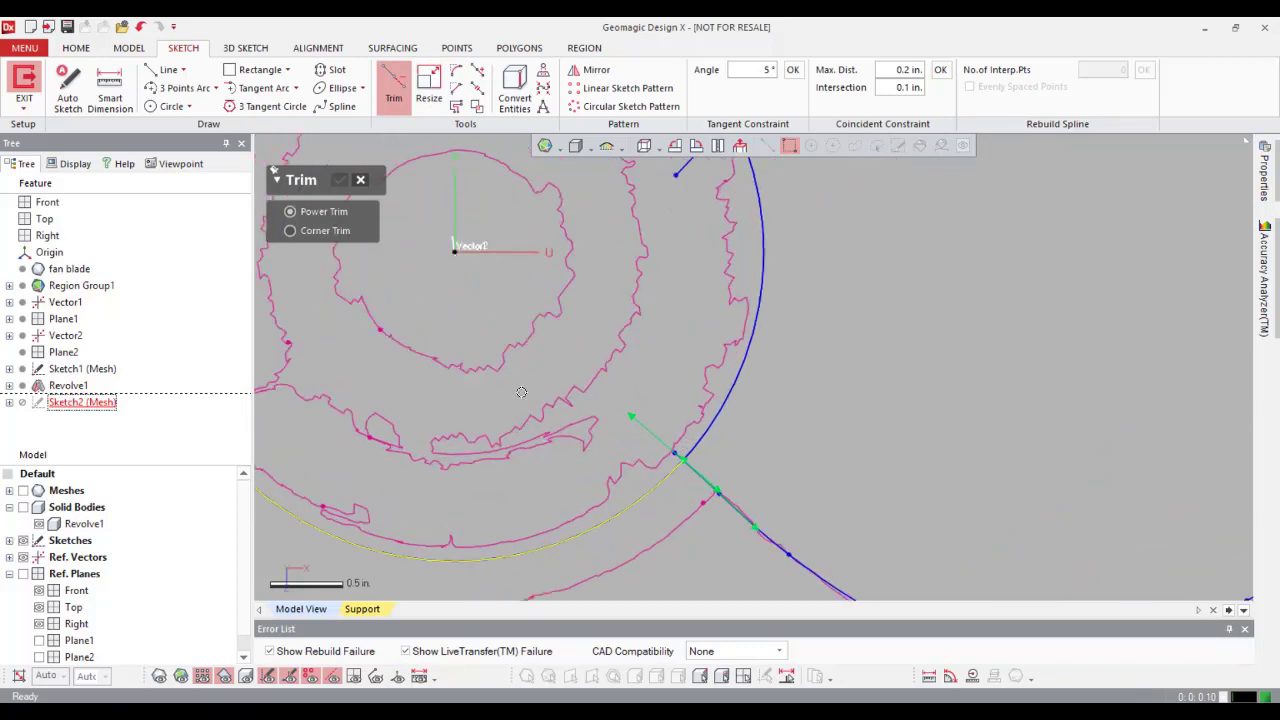
Step: Trim the excess spline end inside the hub circle to close the blade outline, and exit the mesh sketch
{"action": "scroll", "coordinate": [681, 457], "scroll_direction": "up", "scroll_amount": 2}
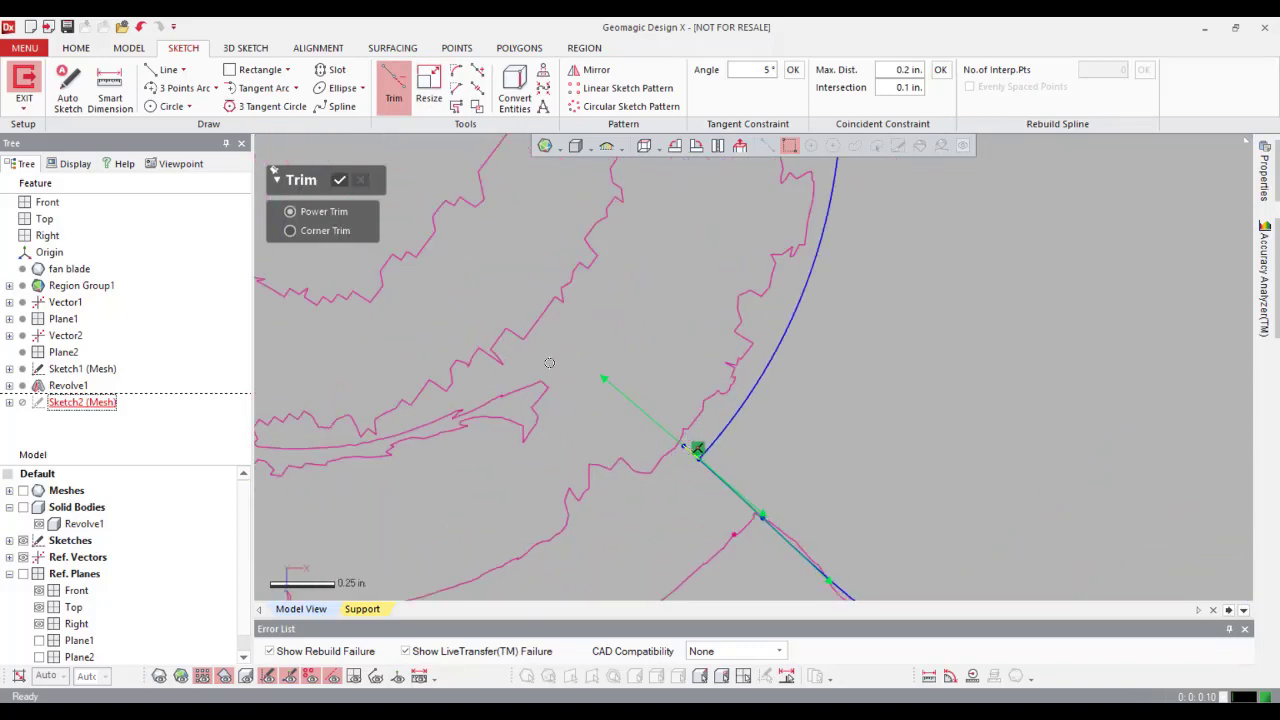
{"action": "scroll", "coordinate": [706, 361], "scroll_direction": "down", "scroll_amount": 2}
{"action": "middle_click_drag", "start_coordinate": [710, 299], "coordinate": [516, 534]}
{"action": "left_click_drag", "start_coordinate": [564, 326], "coordinate": [553, 349]}
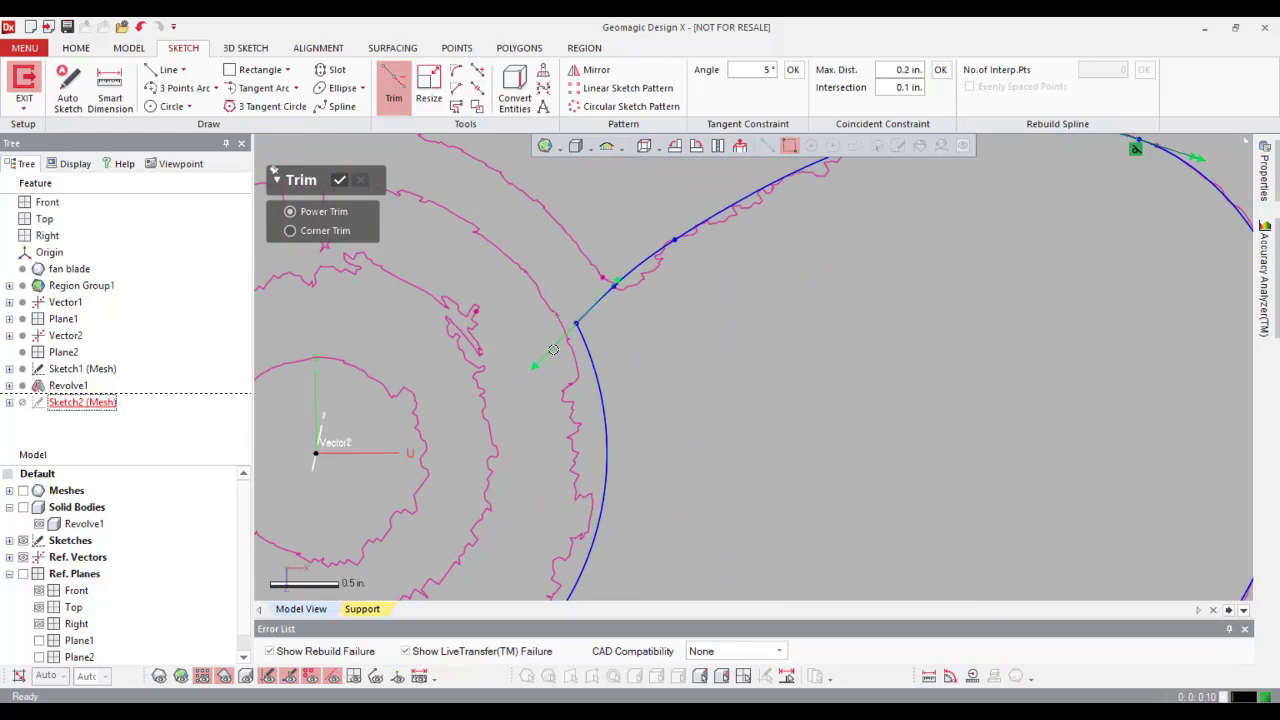
{"action": "scroll", "coordinate": [655, 372], "scroll_direction": "down", "scroll_amount": 4}
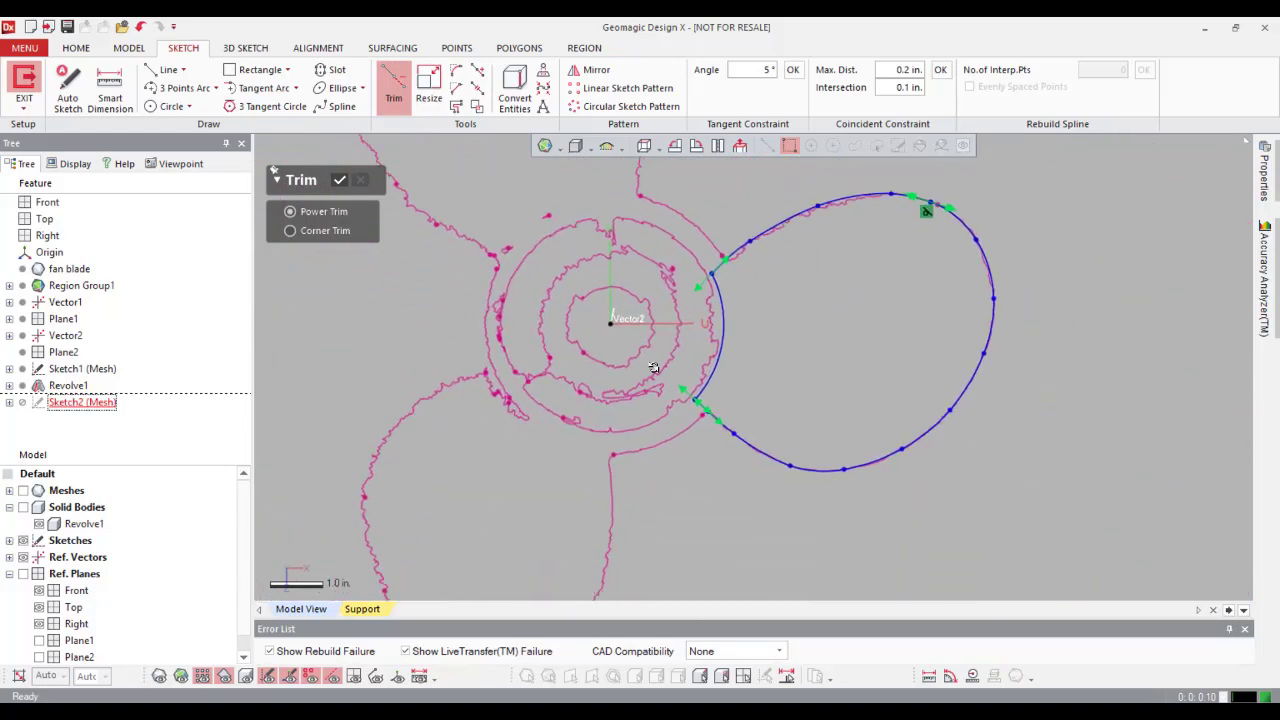
{"action": "left_click", "coordinate": [338, 181]}
{"action": "right_click", "coordinate": [334, 262]}
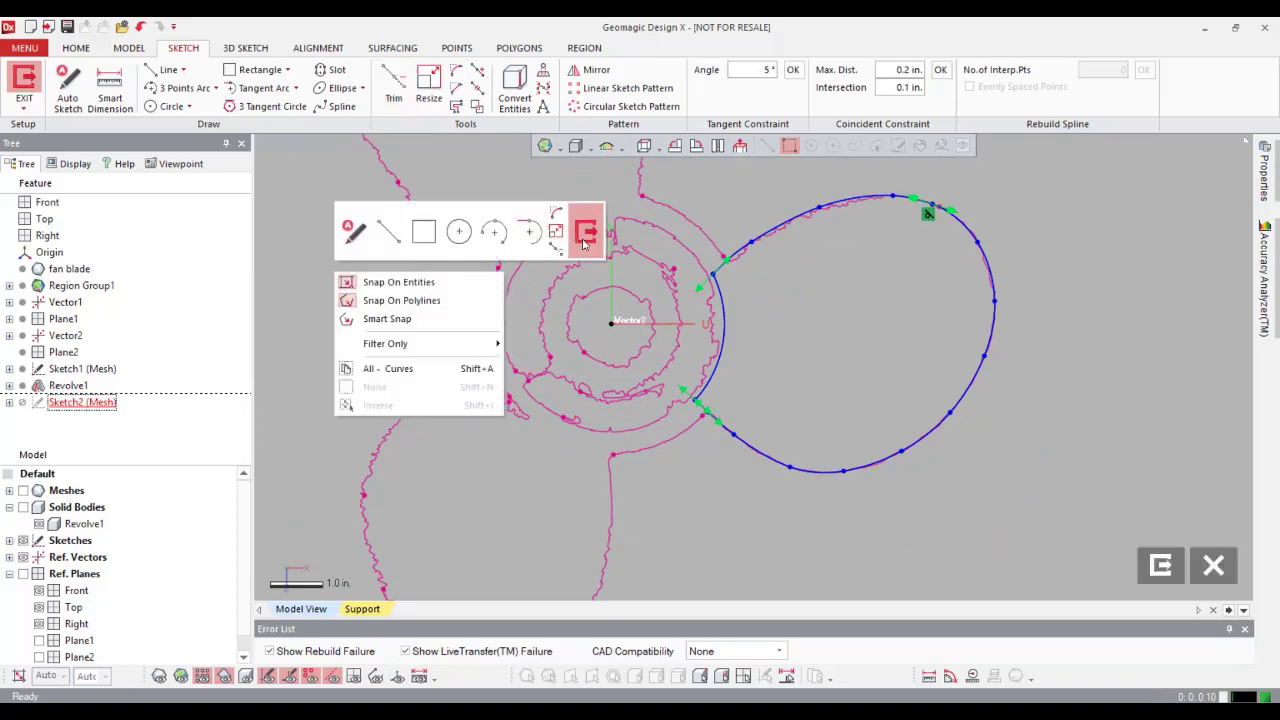
{"action": "left_click", "coordinate": [586, 236]}
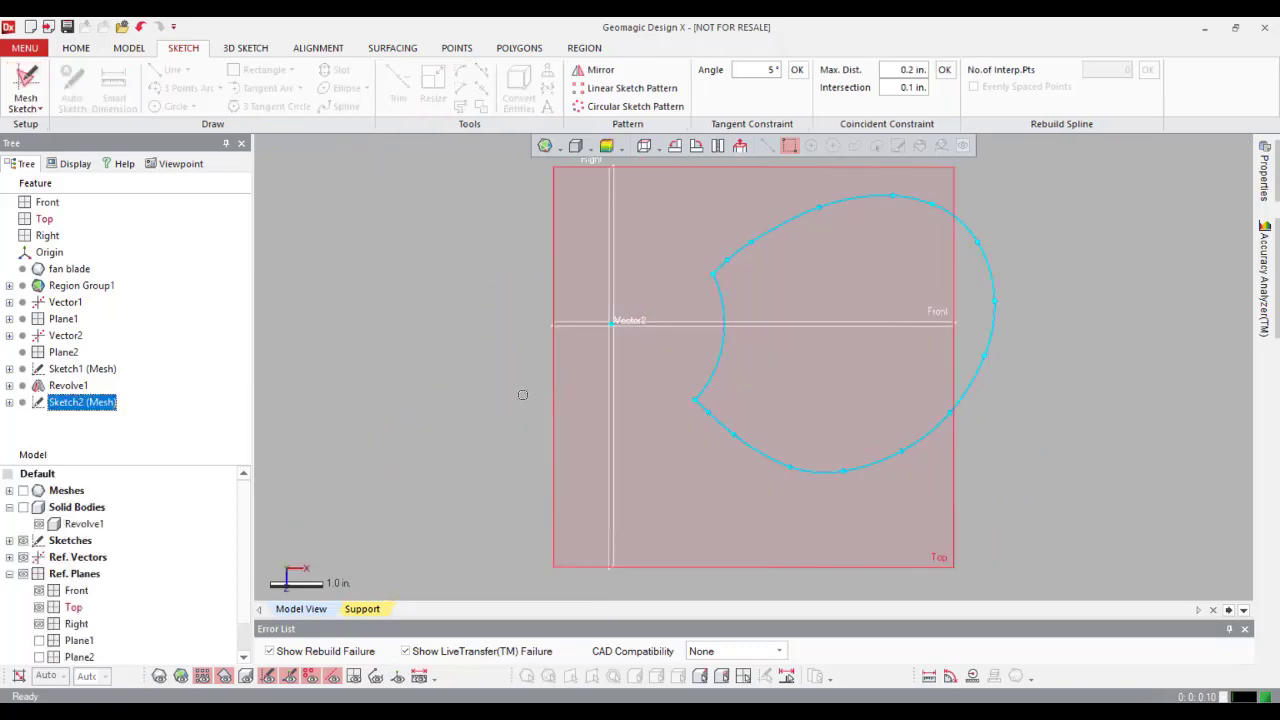
Step: Show the scan mesh with its regions and the solid hub, hide the reference planes, and compare the outline with the scanned blade
{"action": "left_click", "coordinate": [23, 507]}
{"action": "left_click", "coordinate": [23, 490]}
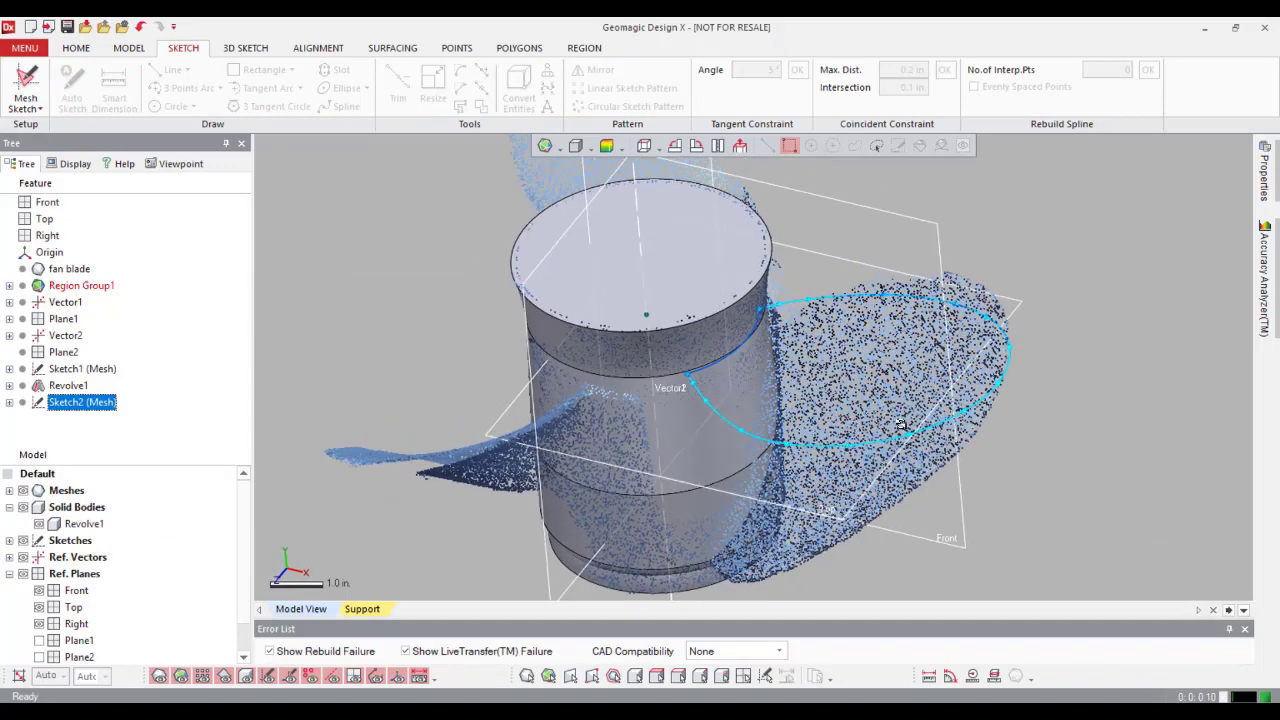
{"action": "right_click_drag", "start_coordinate": [880, 400], "coordinate": [888, 273]}
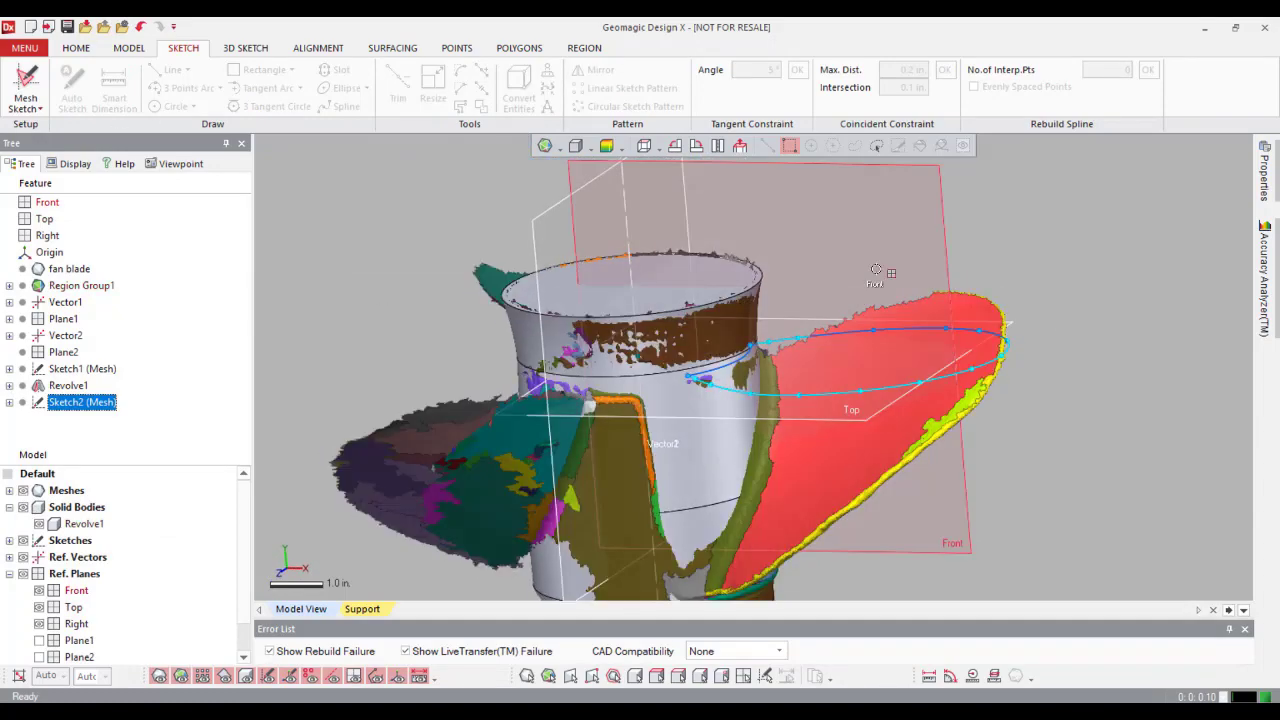
{"action": "right_click_drag", "start_coordinate": [788, 516], "coordinate": [746, 403]}
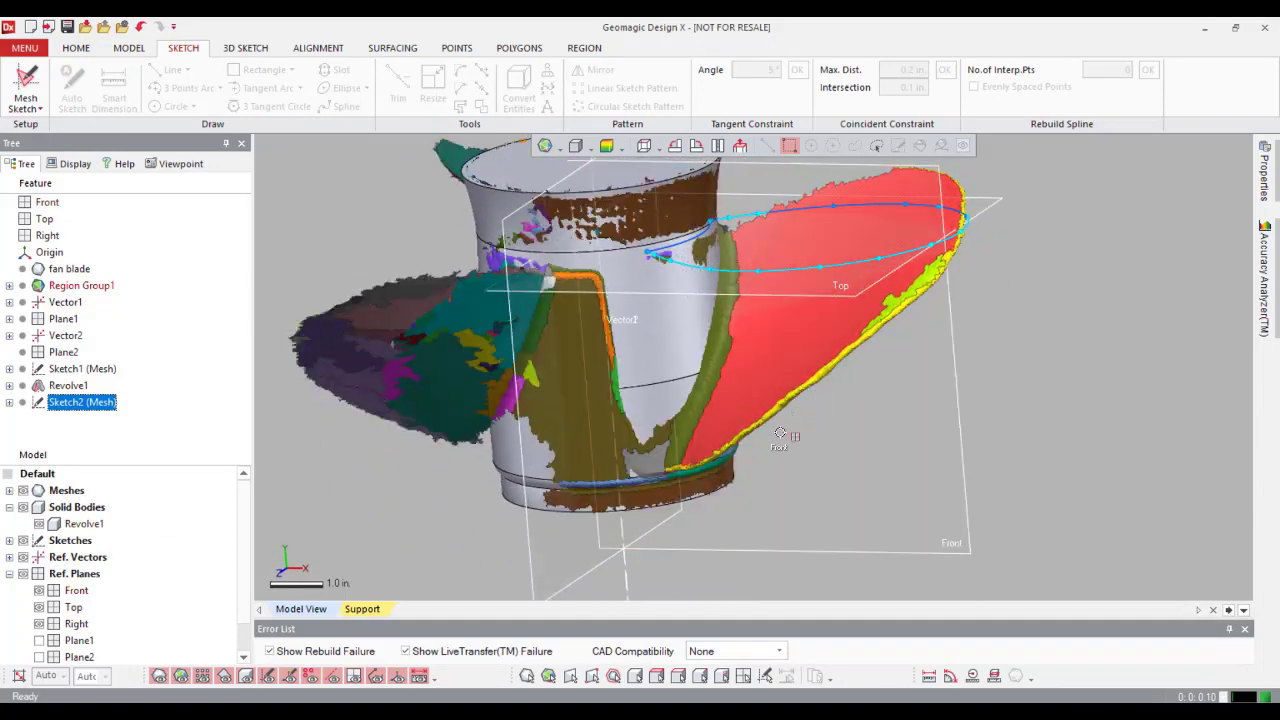
{"action": "right_click_drag", "start_coordinate": [744, 482], "coordinate": [764, 415]}
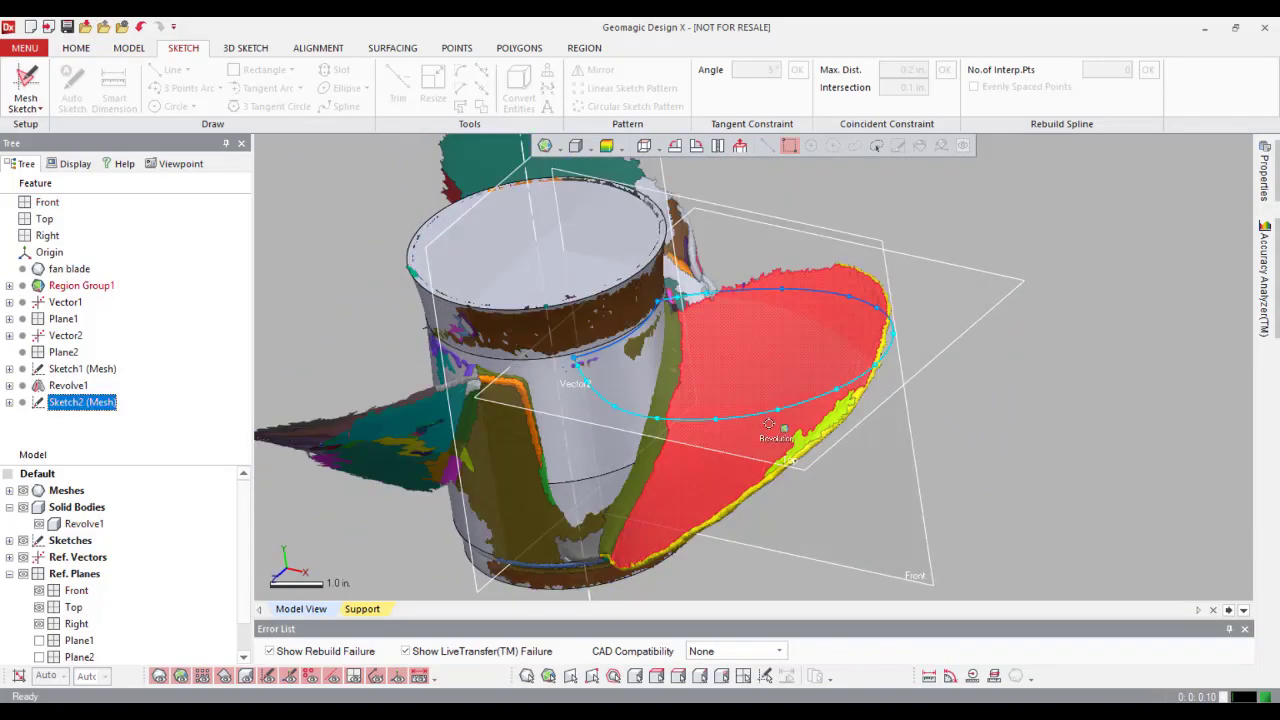
{"action": "left_click", "coordinate": [23, 574]}
{"action": "right_click_drag", "start_coordinate": [607, 383], "coordinate": [595, 350]}
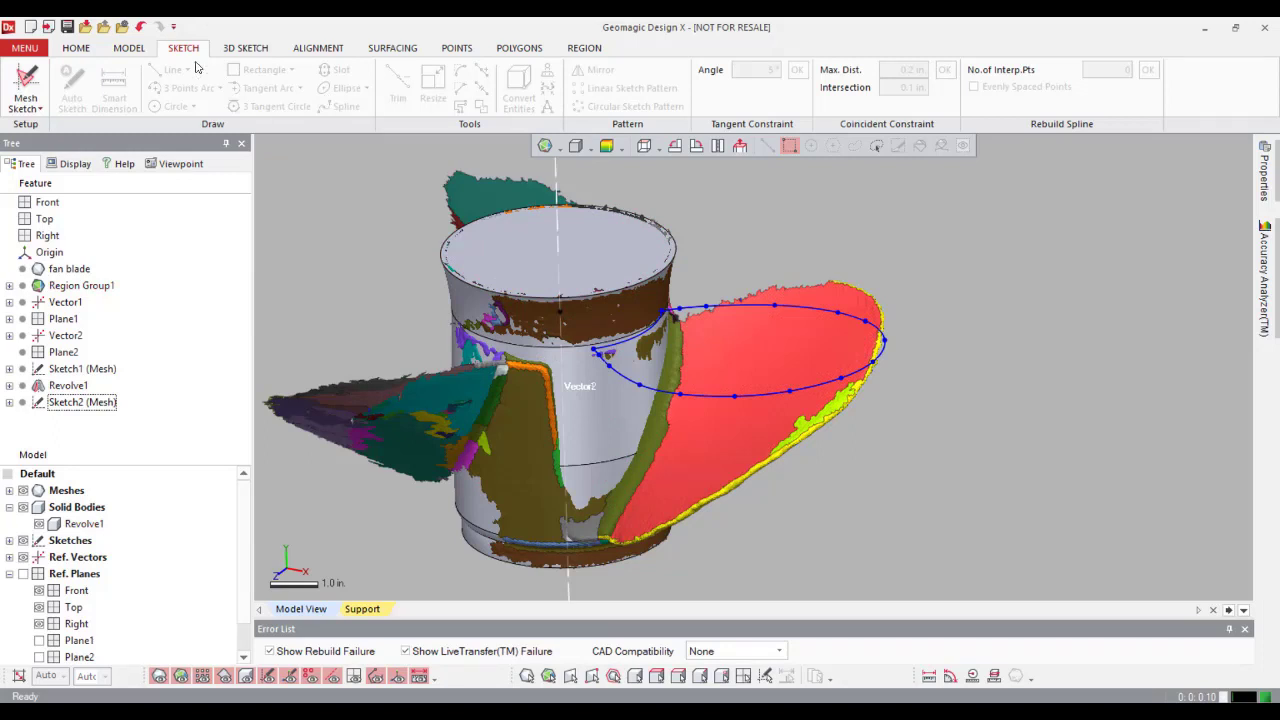
Step: Extrude the blade outline 1.5 in. upward and 4.7 in. in the opposite direction as a separate, unmerged solid body
{"action": "left_click", "coordinate": [112, 47]}
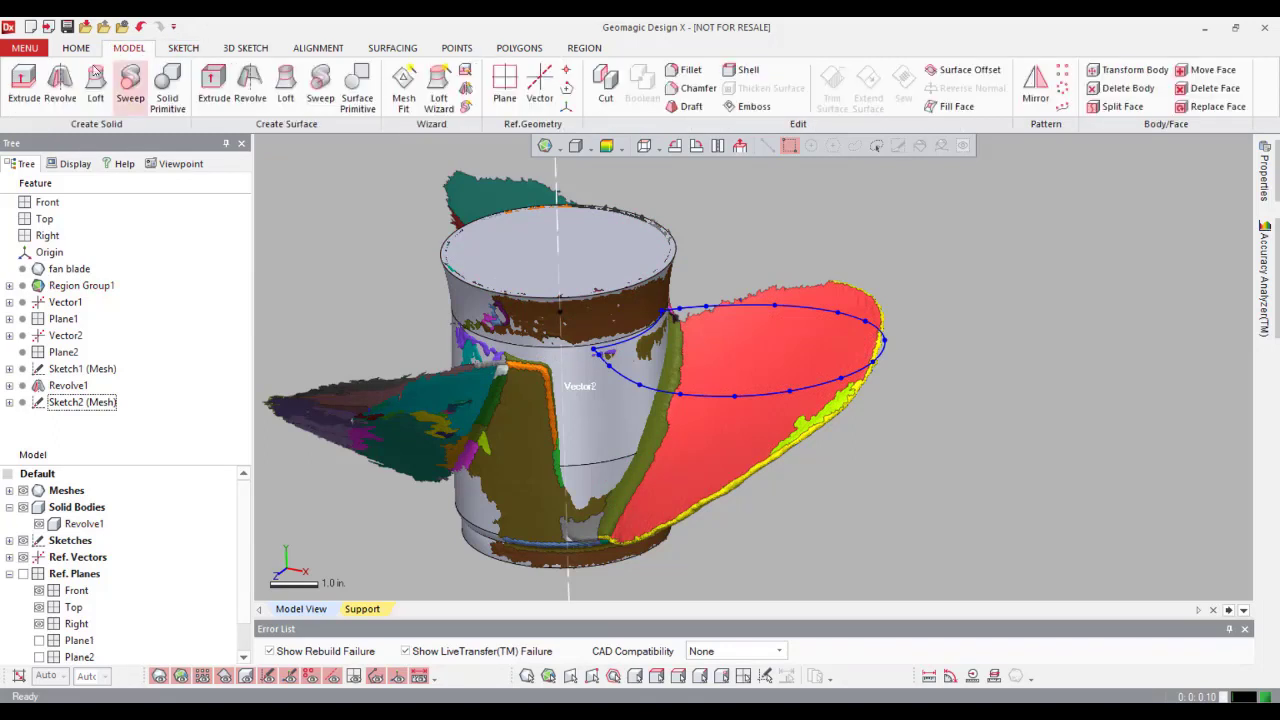
{"action": "left_click", "coordinate": [22, 80]}
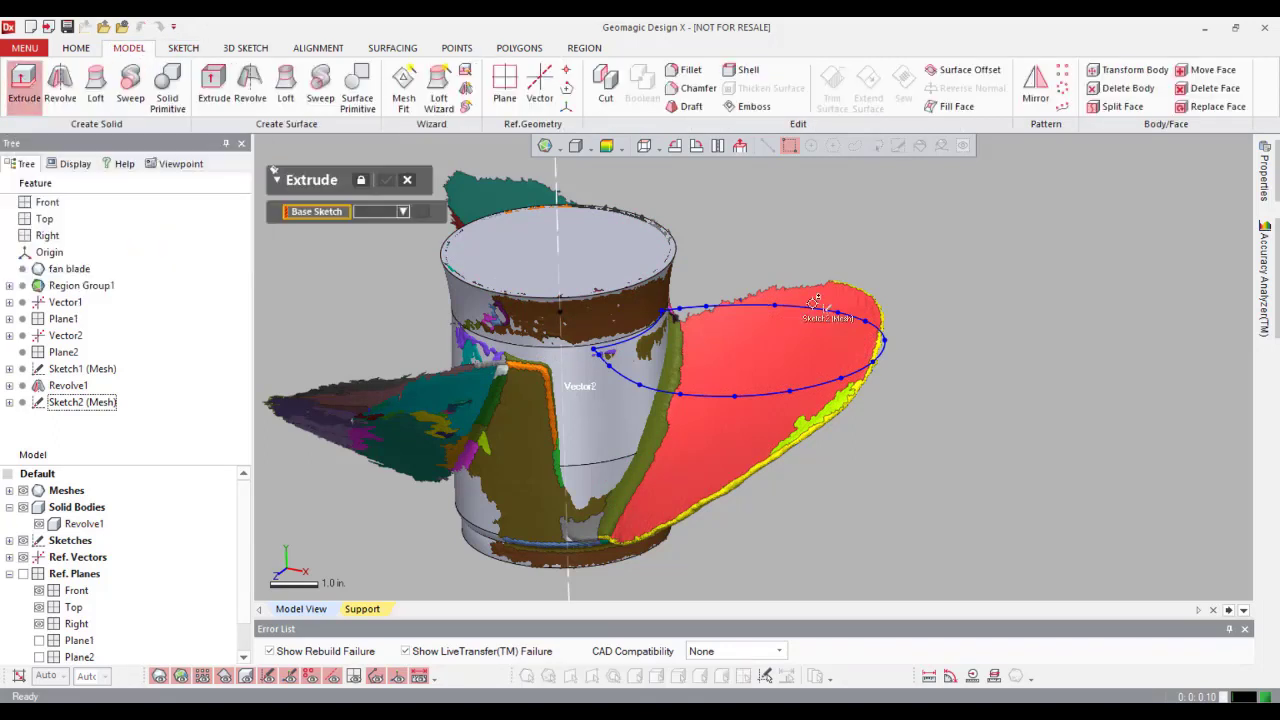
{"action": "left_click", "coordinate": [720, 325]}
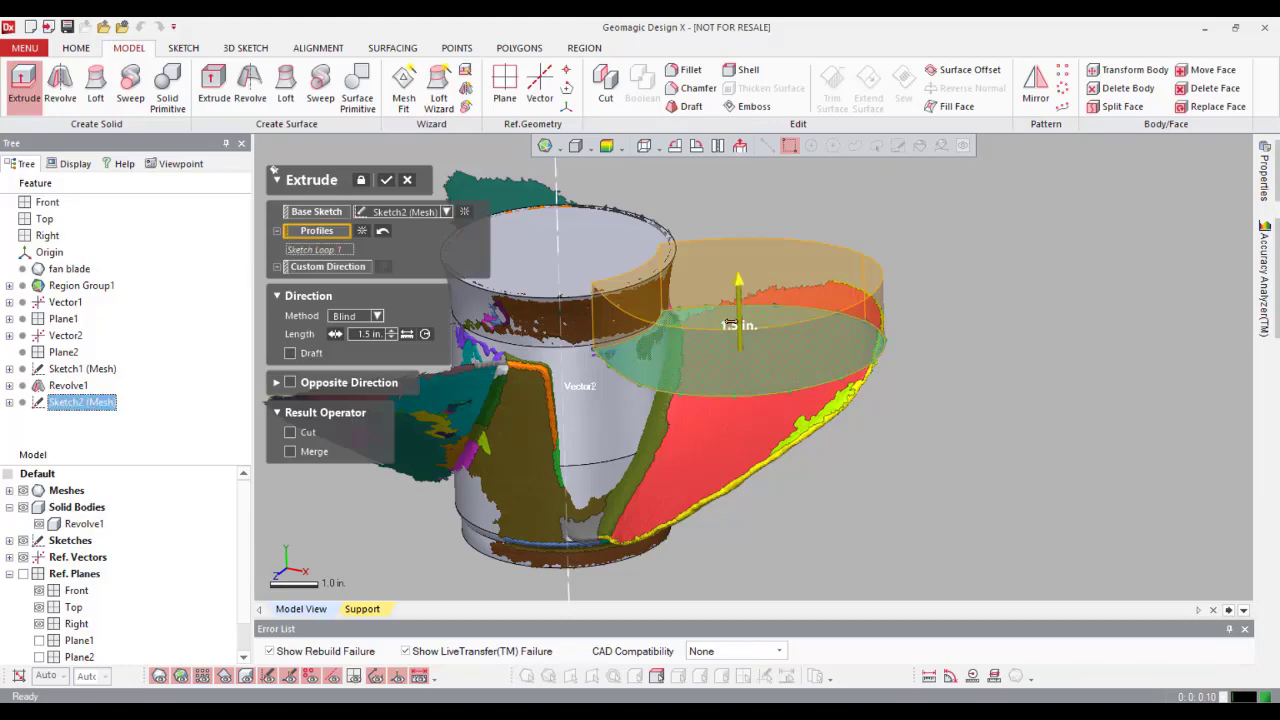
{"action": "right_click_drag", "start_coordinate": [728, 323], "coordinate": [738, 280]}
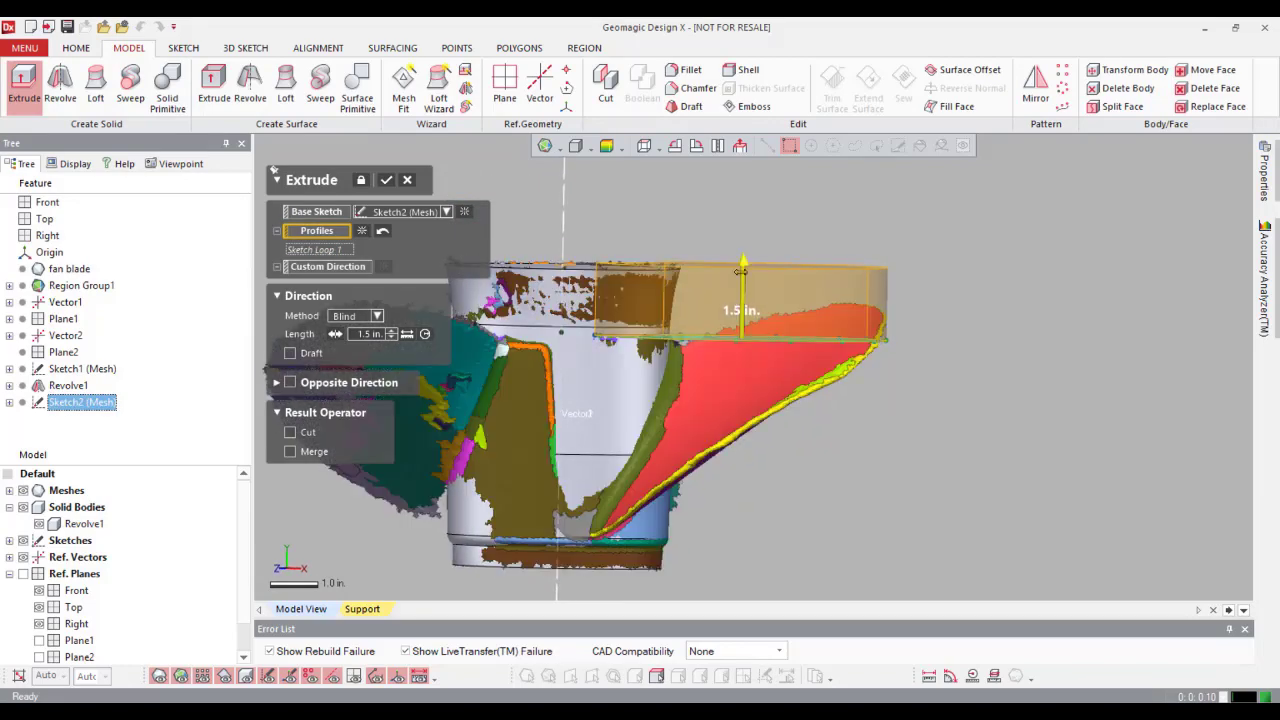
{"action": "left_click", "coordinate": [290, 383]}
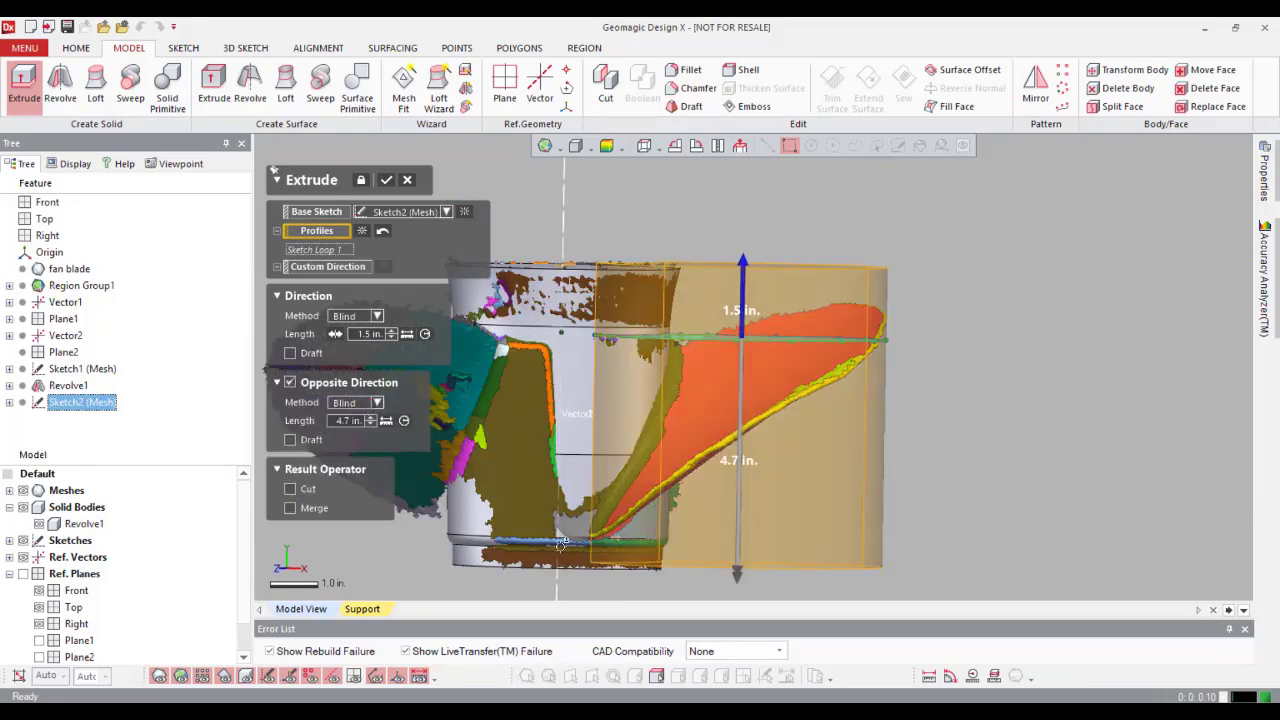
{"action": "right_click_drag", "start_coordinate": [562, 543], "coordinate": [680, 480]}
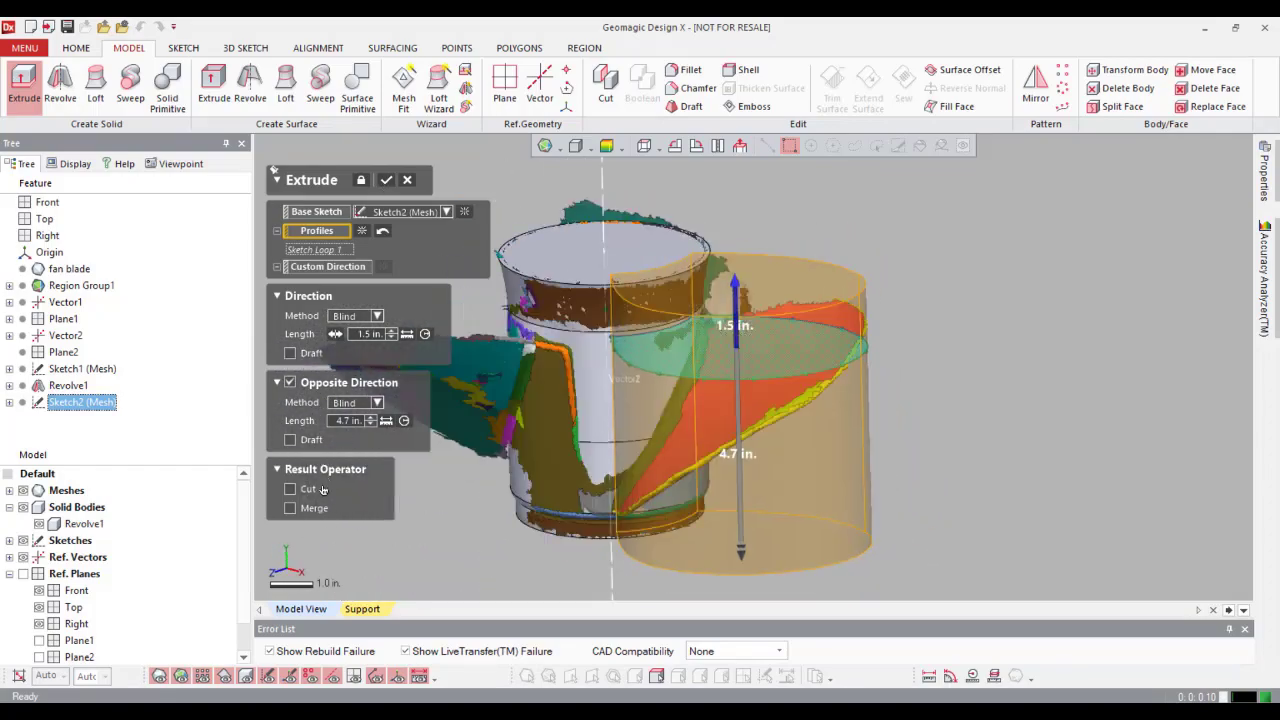
{"action": "left_click", "coordinate": [386, 180]}
Step: Hide the revolved hub body and the extruded blade body
{"action": "right_click_drag", "start_coordinate": [760, 270], "coordinate": [630, 418]}
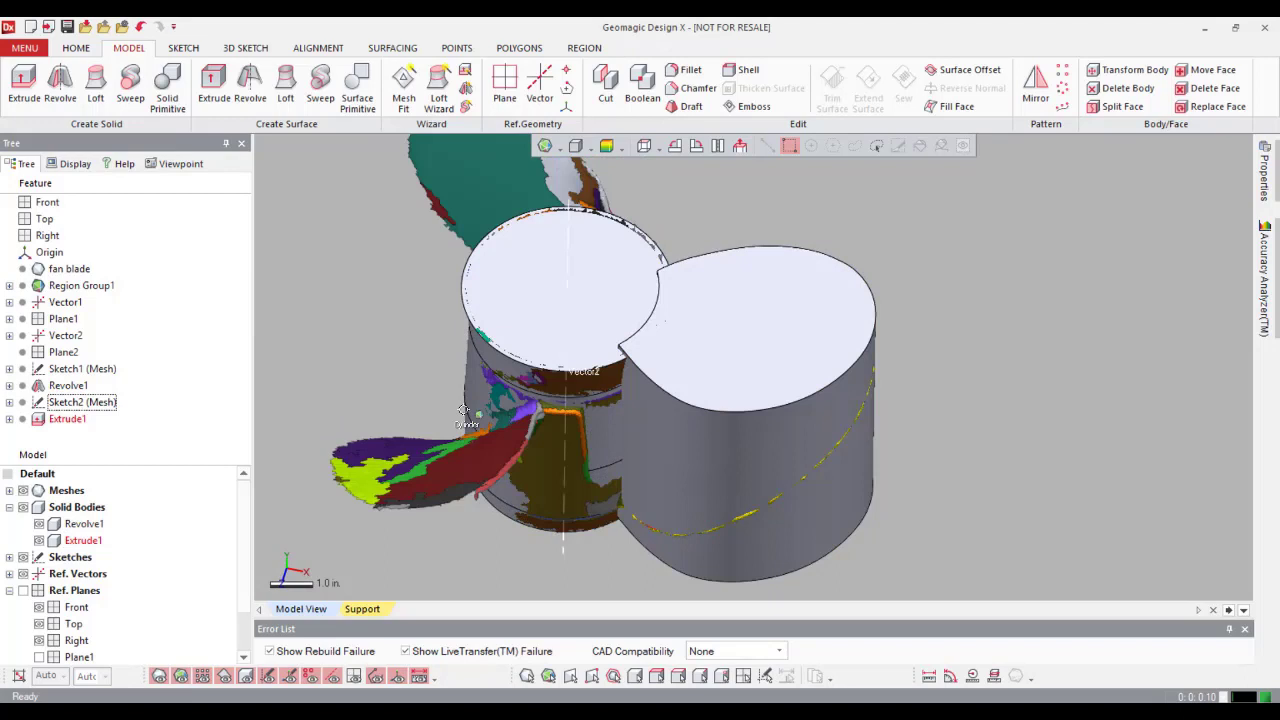
{"action": "left_click", "coordinate": [39, 524]}
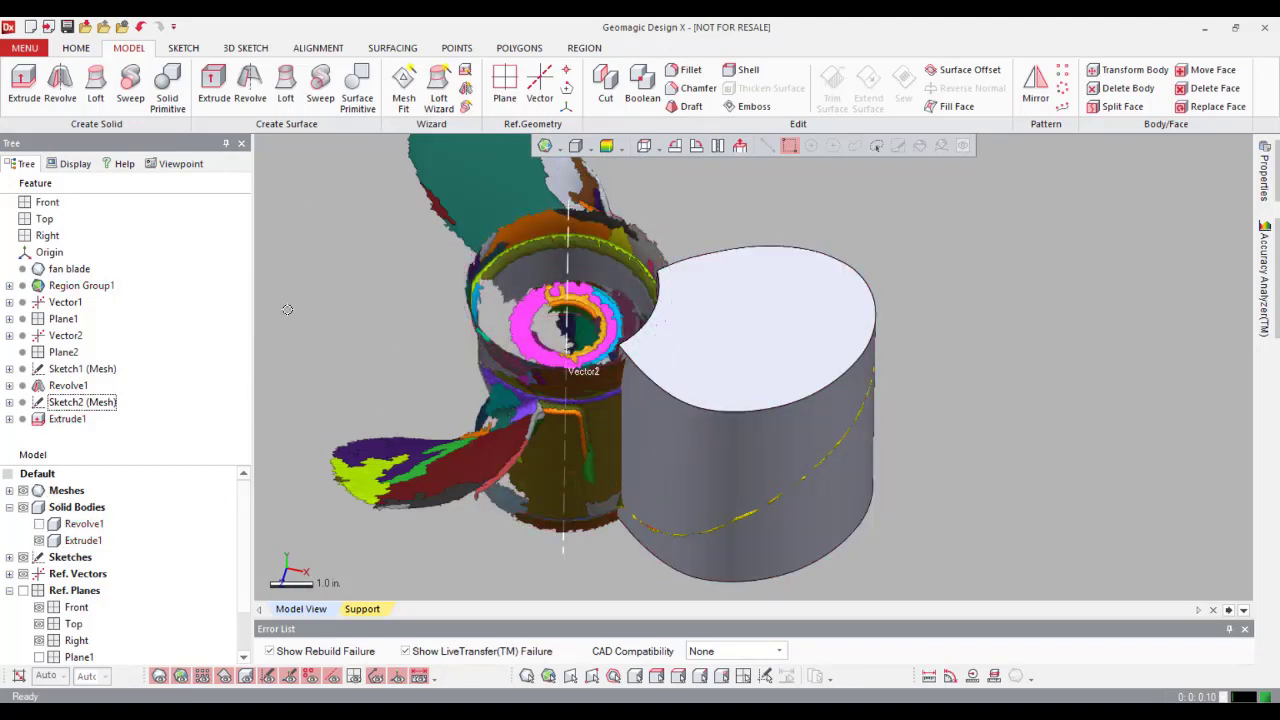
{"action": "left_click", "coordinate": [40, 541]}
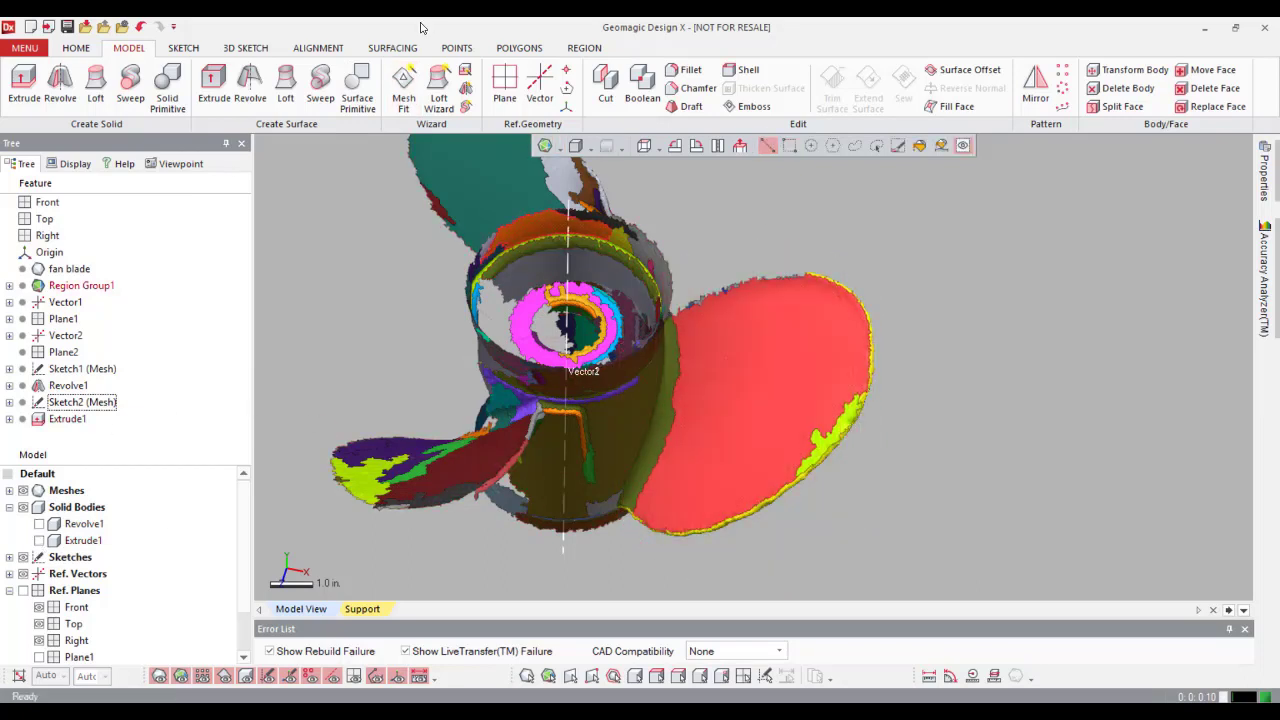
Step: Start a Mesh Fit on the blade's large face region with 0.002 in. allowable deviation and advance to Iso-Line Flow Control
{"action": "left_click", "coordinate": [405, 86]}
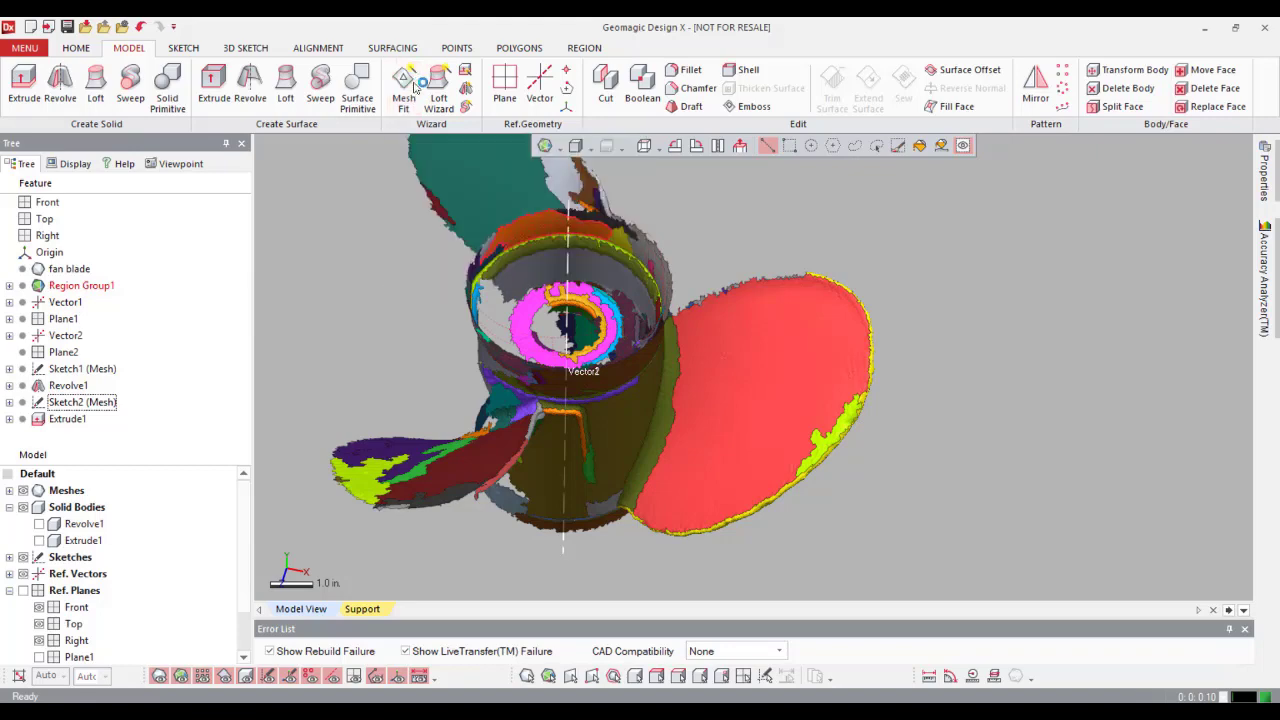
{"action": "left_click", "coordinate": [790, 388]}
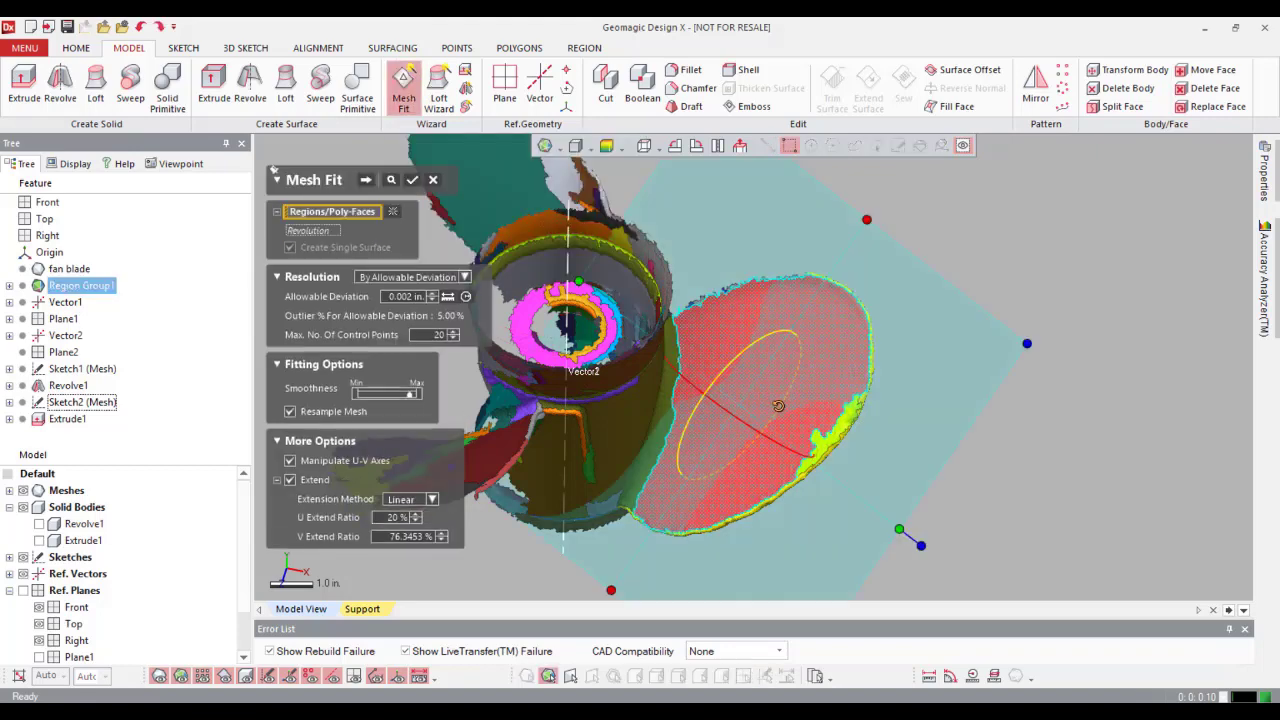
{"action": "left_click", "coordinate": [366, 179]}
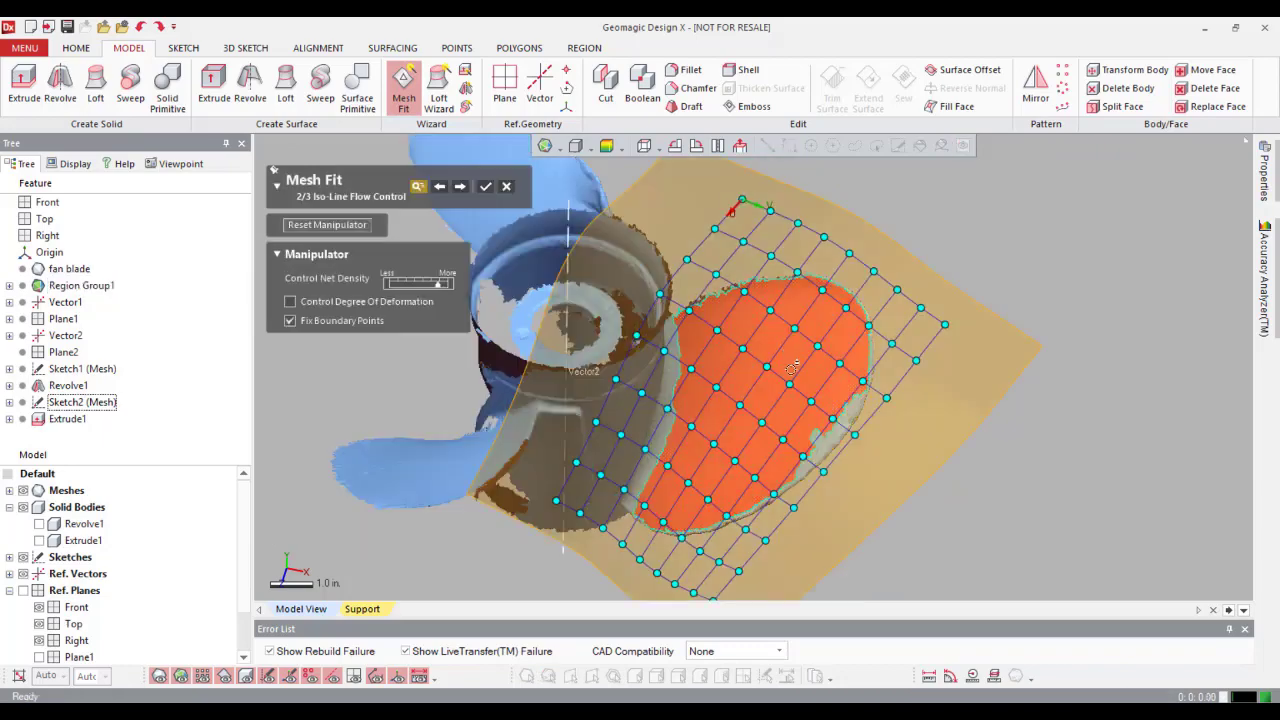
Step: Shift one control-net point near the blade's outer edge slightly inward and advance to Iso-Line Density Control
{"action": "scroll", "coordinate": [823, 421], "scroll_direction": "up", "scroll_amount": 5}
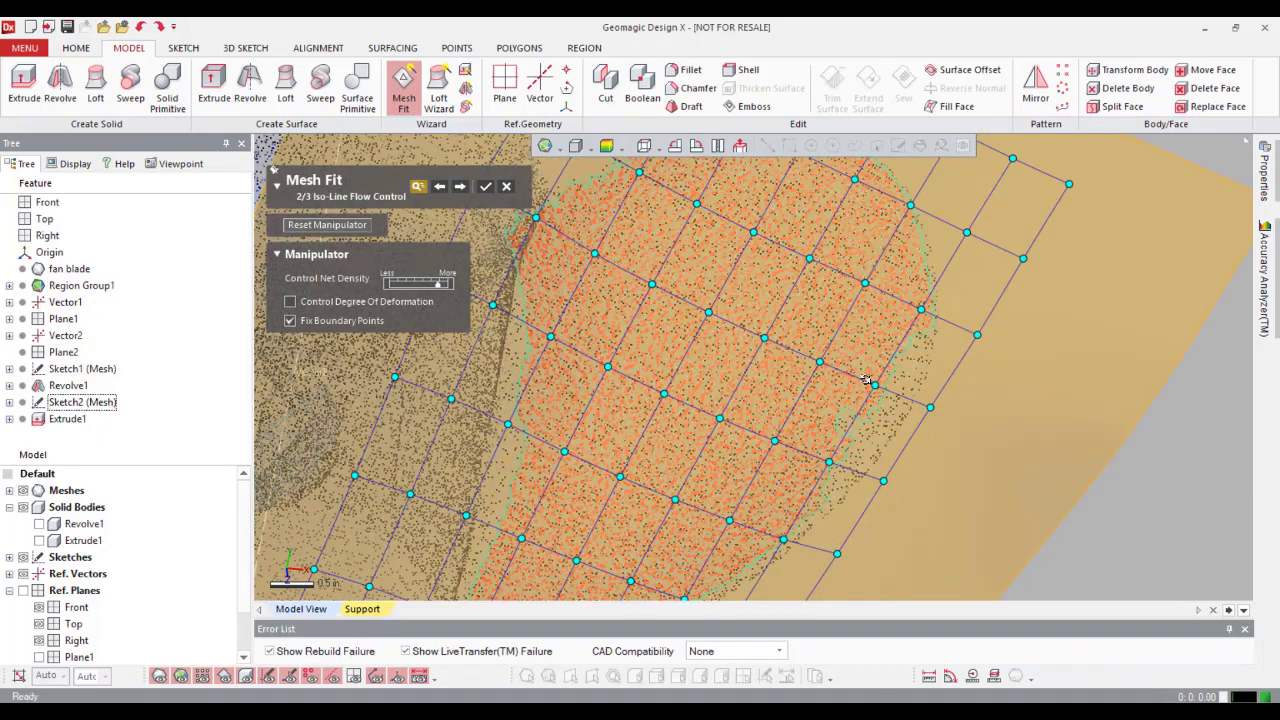
{"action": "left_click_drag", "start_coordinate": [875, 386], "coordinate": [859, 376]}
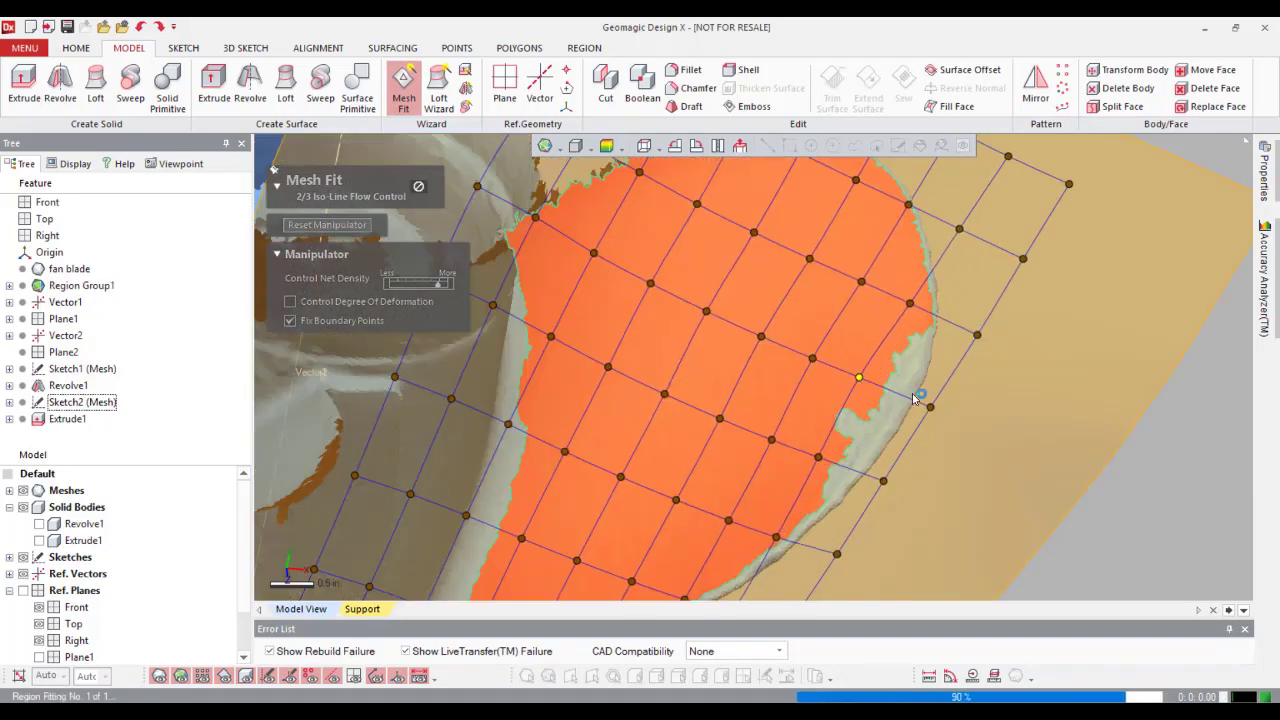
{"action": "left_click", "coordinate": [460, 186]}
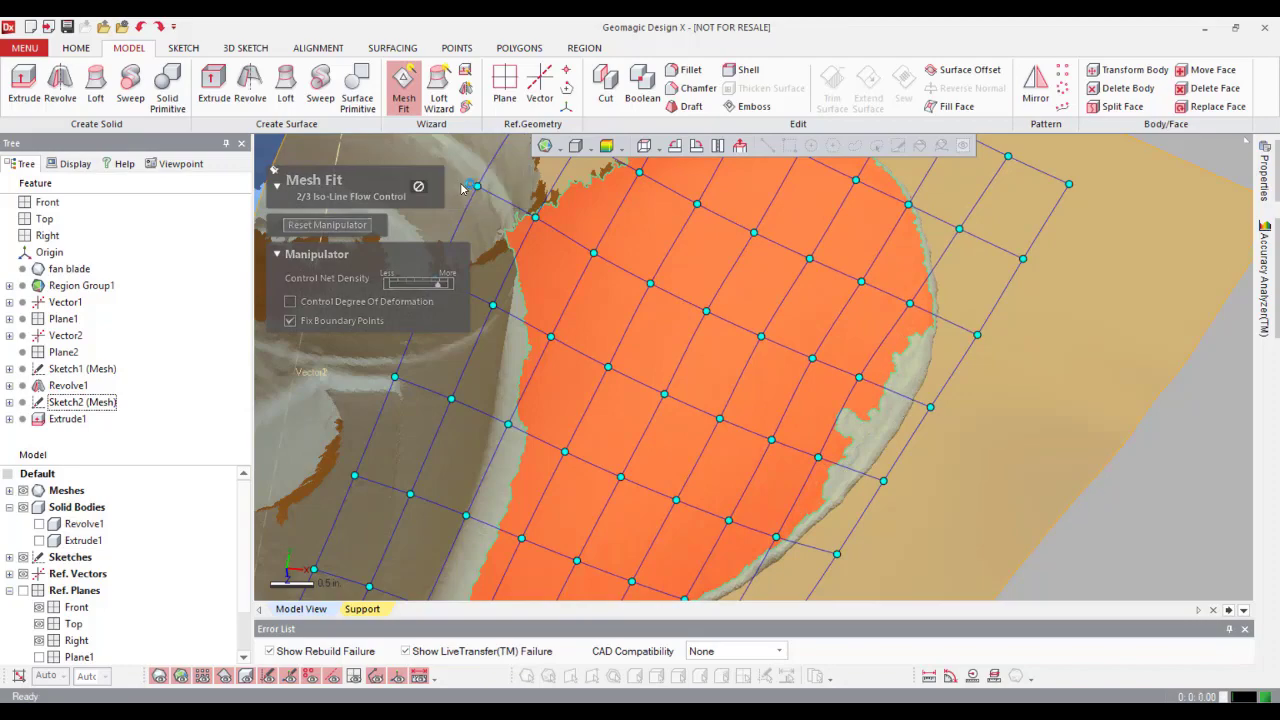
Step: Adjust the fitted surface's iso-line density by adding iso-lines across the blade and repositioning one between its outer edge and the hub
{"action": "right_click_drag", "start_coordinate": [848, 342], "coordinate": [873, 346]}
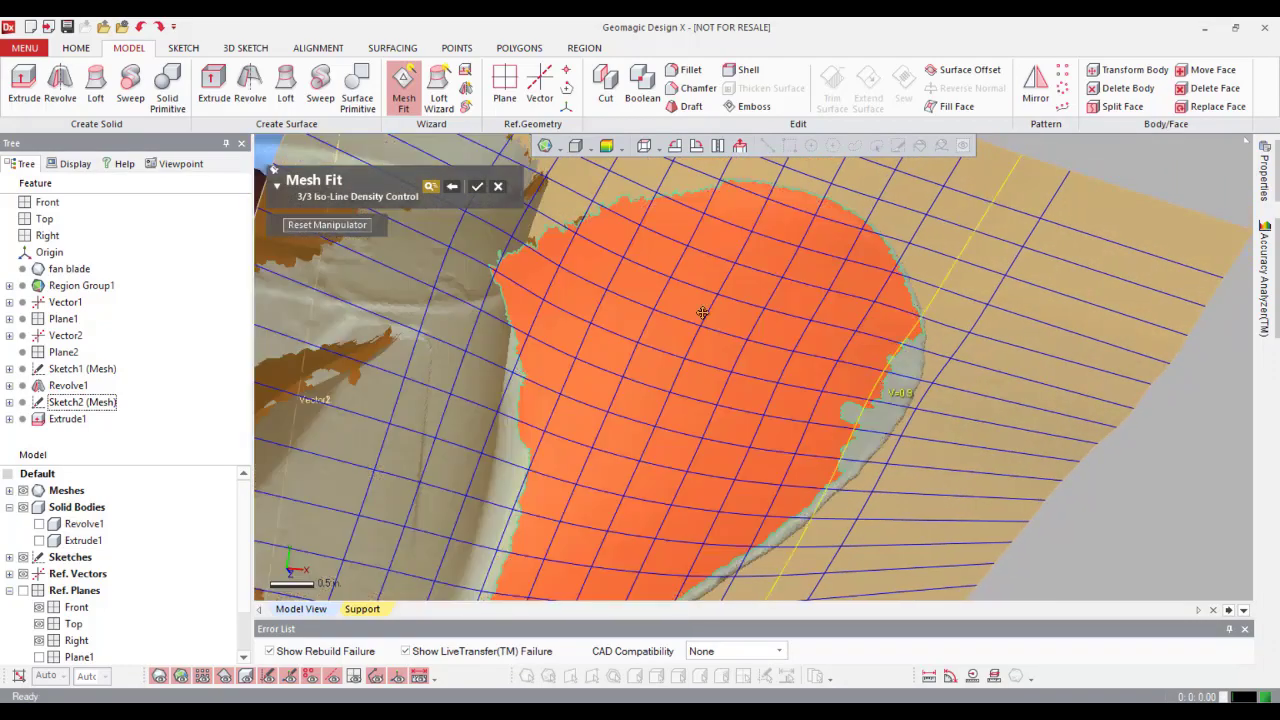
{"action": "left_click", "coordinate": [890, 390]}
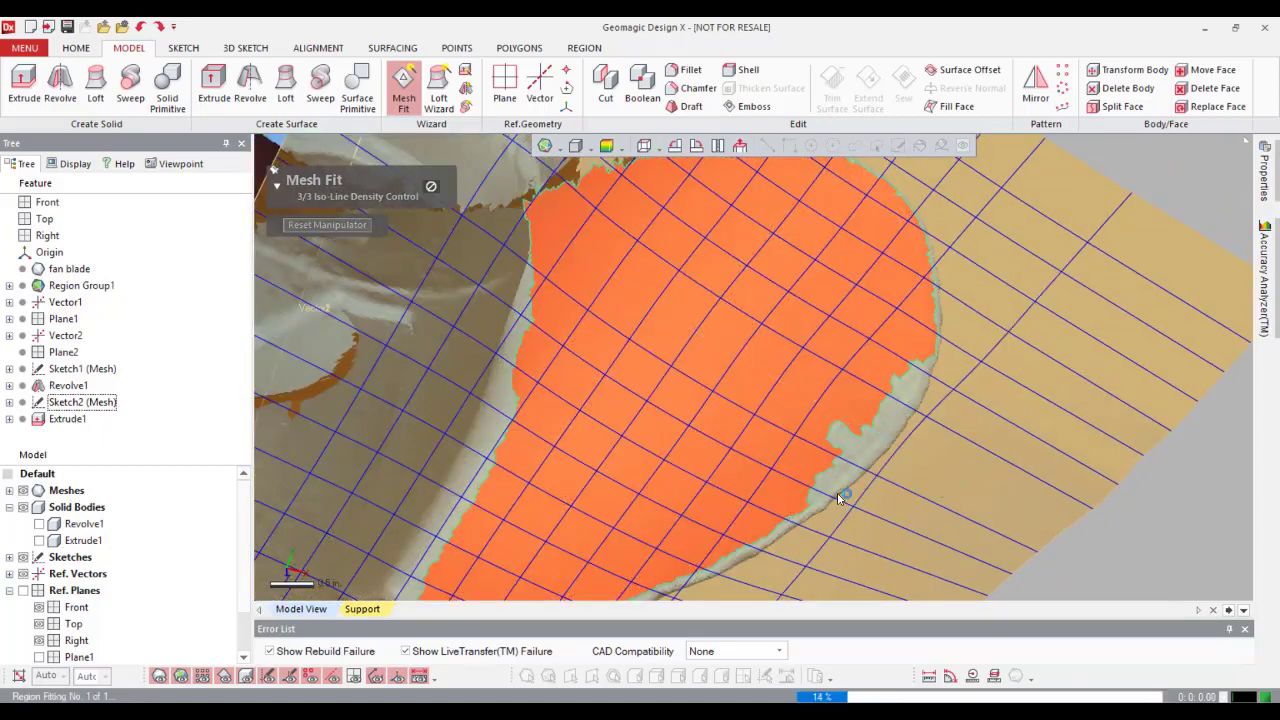
{"action": "mouse_move", "coordinate": [880, 437]}
{"action": "right_mouse_down"}
{"action": "mouse_move", "coordinate": [870, 493]}
{"action": "mouse_move", "coordinate": [868, 432]}
{"action": "right_mouse_up"}
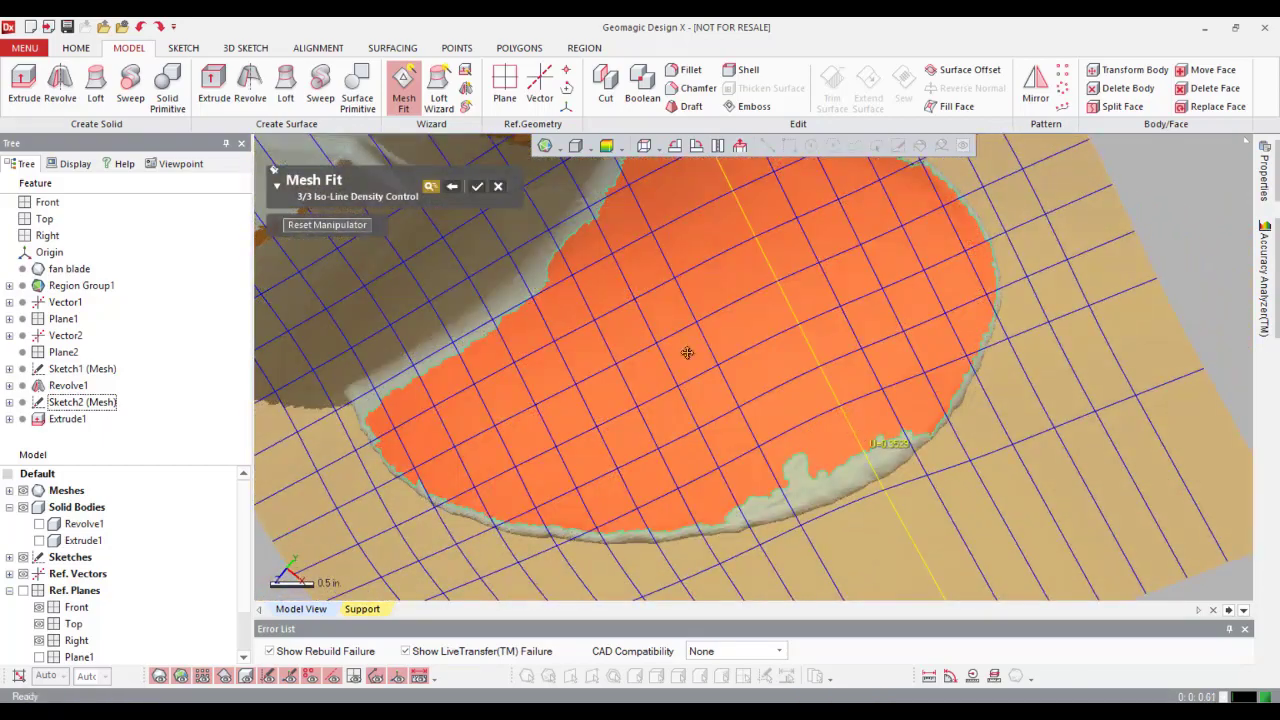
{"action": "left_click", "coordinate": [876, 438]}
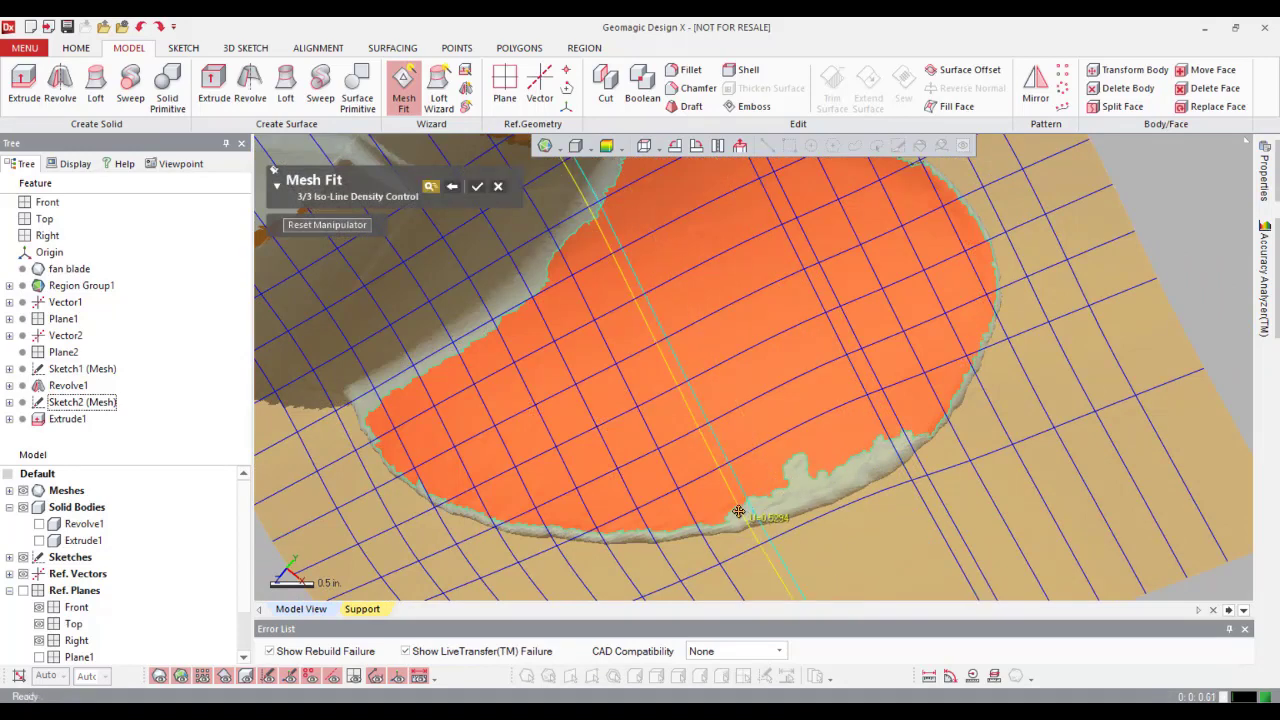
{"action": "left_click_drag", "start_coordinate": [750, 510], "coordinate": [726, 526]}
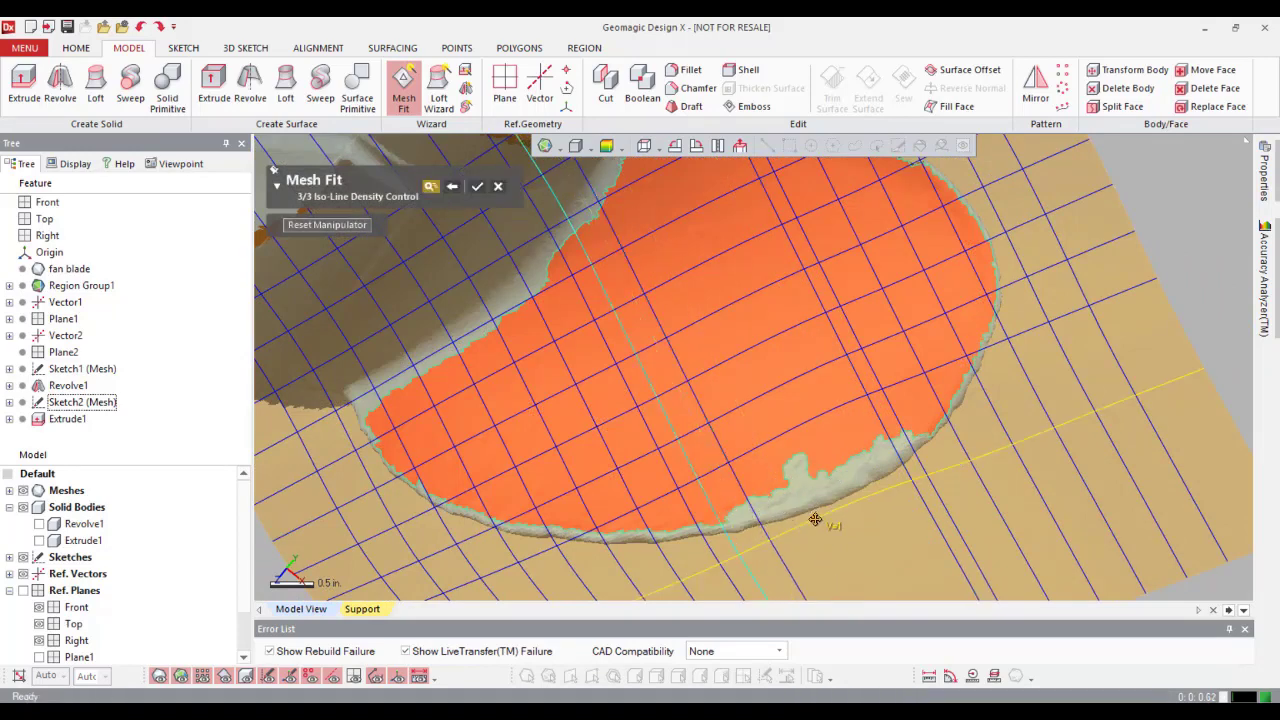
{"action": "right_click_drag", "start_coordinate": [817, 520], "coordinate": [849, 375]}
{"action": "left_click", "coordinate": [819, 383]}
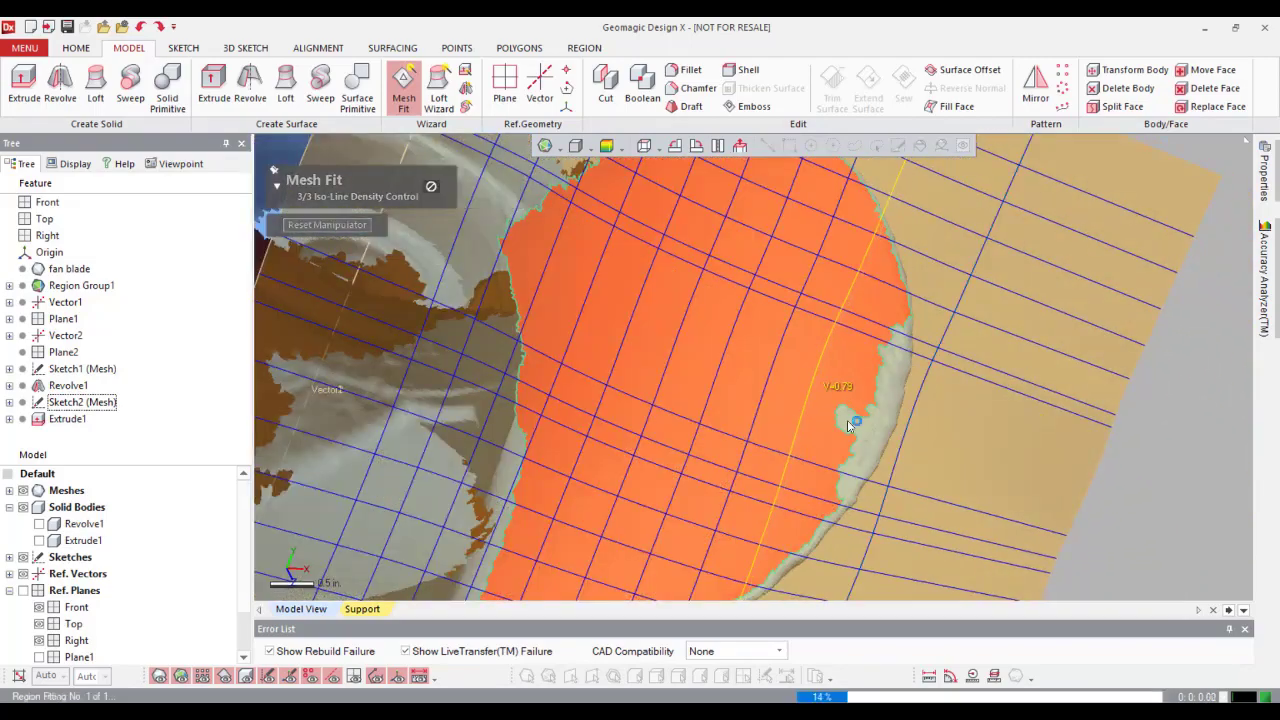
{"action": "left_click_drag", "start_coordinate": [853, 474], "coordinate": [852, 486]}
{"action": "left_click", "coordinate": [852, 487]}
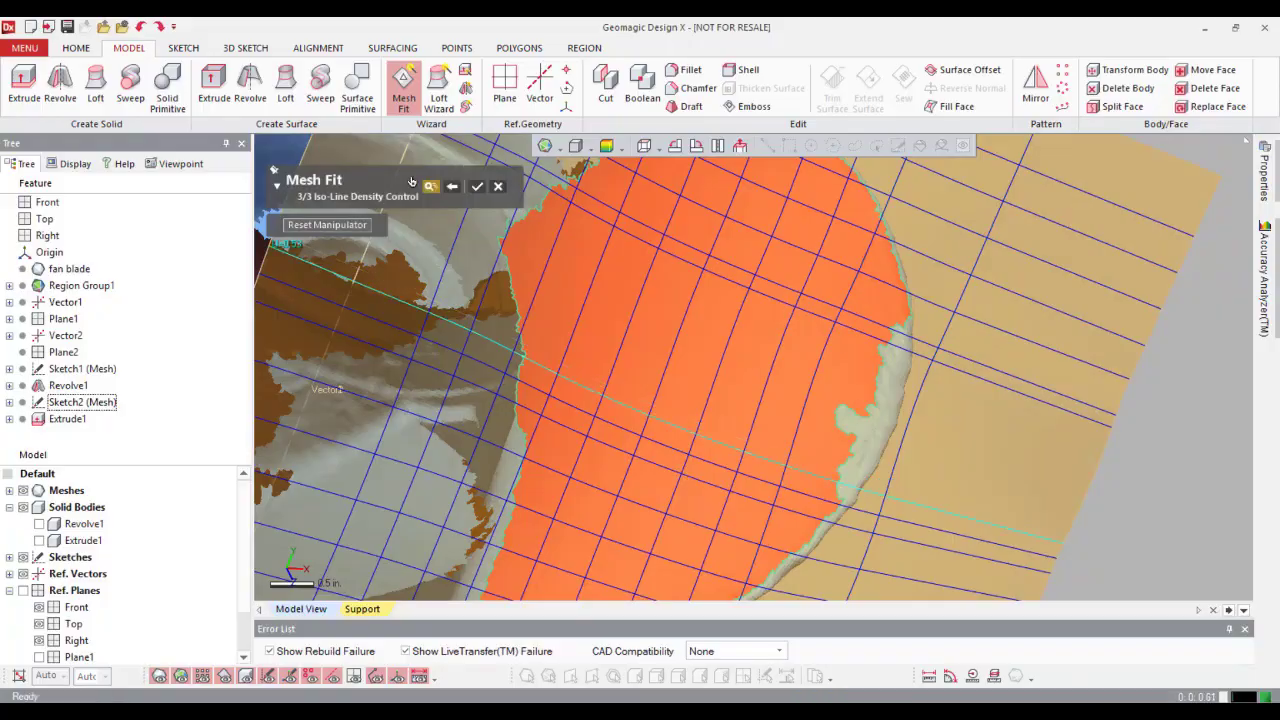
Step: Accept the blade face's mesh-fit surface and check its deviation colour map against the scan
{"action": "left_click", "coordinate": [480, 190]}
{"action": "mouse_move", "coordinate": [777, 443]}
{"action": "right_mouse_down"}
{"action": "mouse_move", "coordinate": [781, 357]}
{"action": "mouse_move", "coordinate": [780, 438]}
{"action": "mouse_move", "coordinate": [971, 429]}
{"action": "mouse_move", "coordinate": [694, 451]}
{"action": "mouse_move", "coordinate": [694, 374]}
{"action": "mouse_move", "coordinate": [785, 427]}
{"action": "right_mouse_up"}
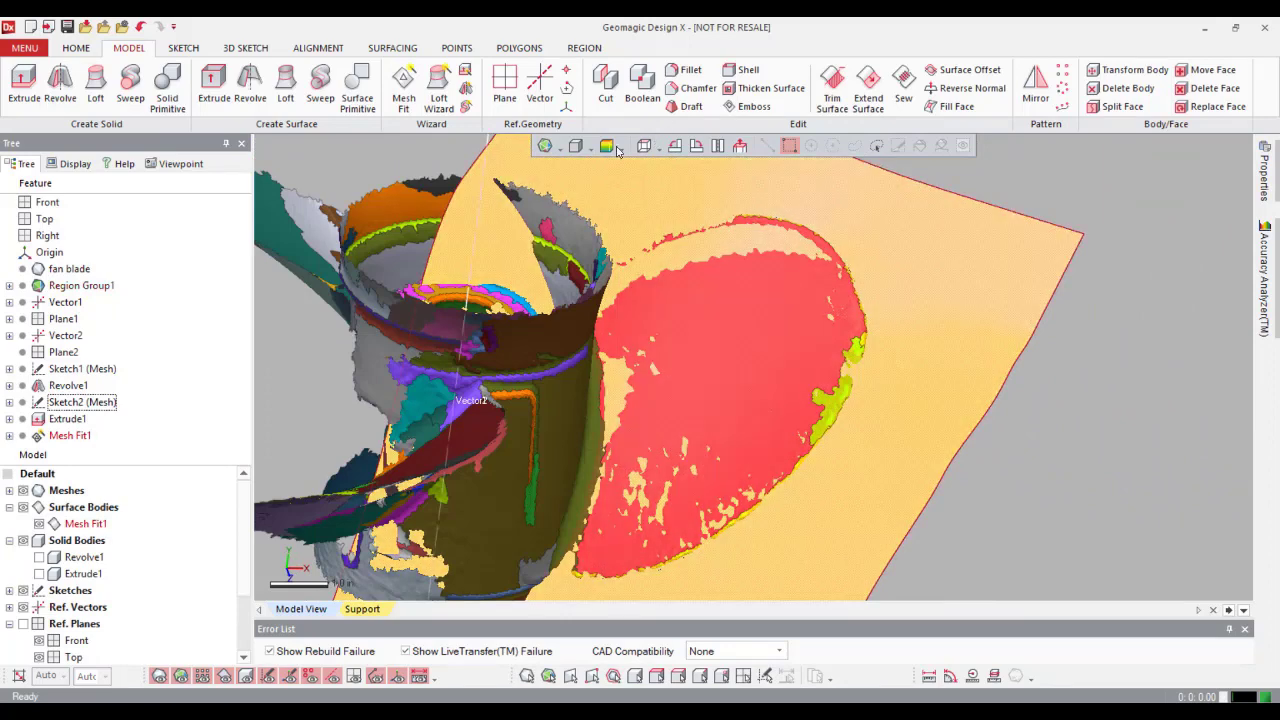
{"action": "left_click", "coordinate": [607, 147]}
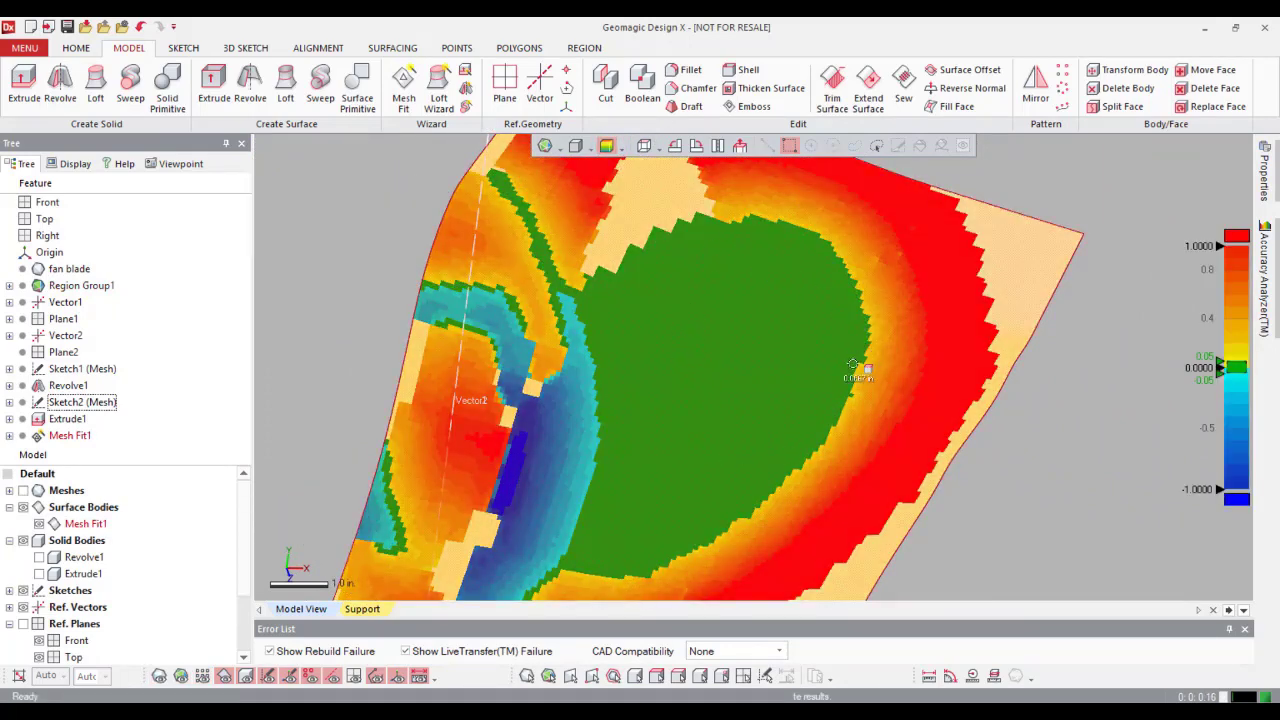
{"action": "right_click_drag", "start_coordinate": [853, 366], "coordinate": [617, 386]}
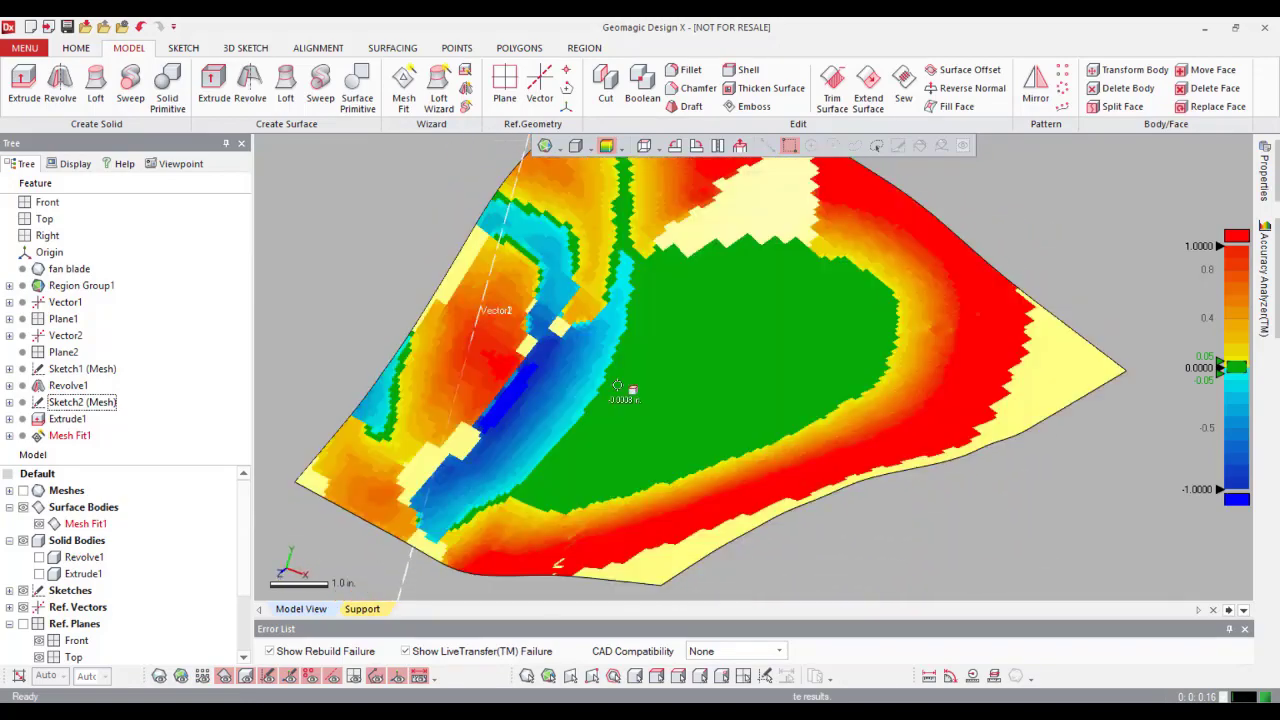
{"action": "left_click", "coordinate": [607, 147]}
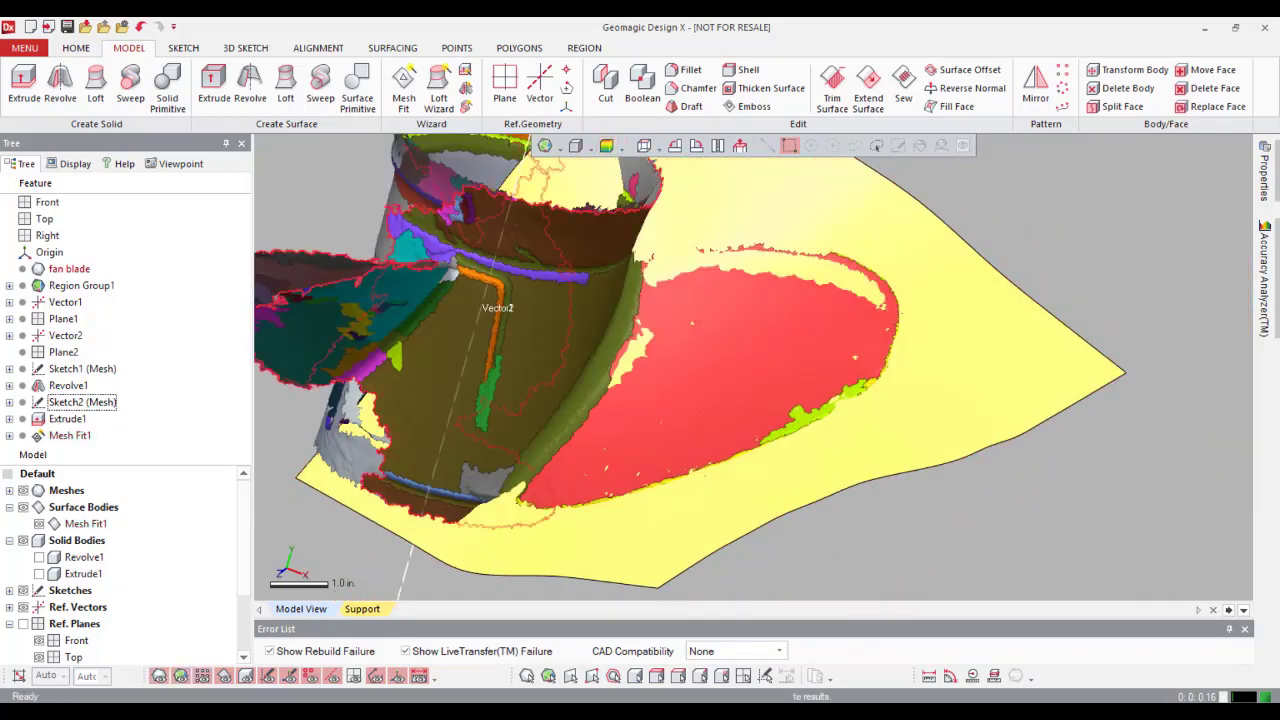
Step: Hide the first fitted surface and start a Mesh Fit on the blade's opposite face with 0.002 in. allowable deviation, advancing to Iso-Line Flow Control
{"action": "left_click", "coordinate": [39, 524]}
{"action": "right_click_drag", "start_coordinate": [950, 400], "coordinate": [780, 260]}
{"action": "left_click", "coordinate": [404, 88]}
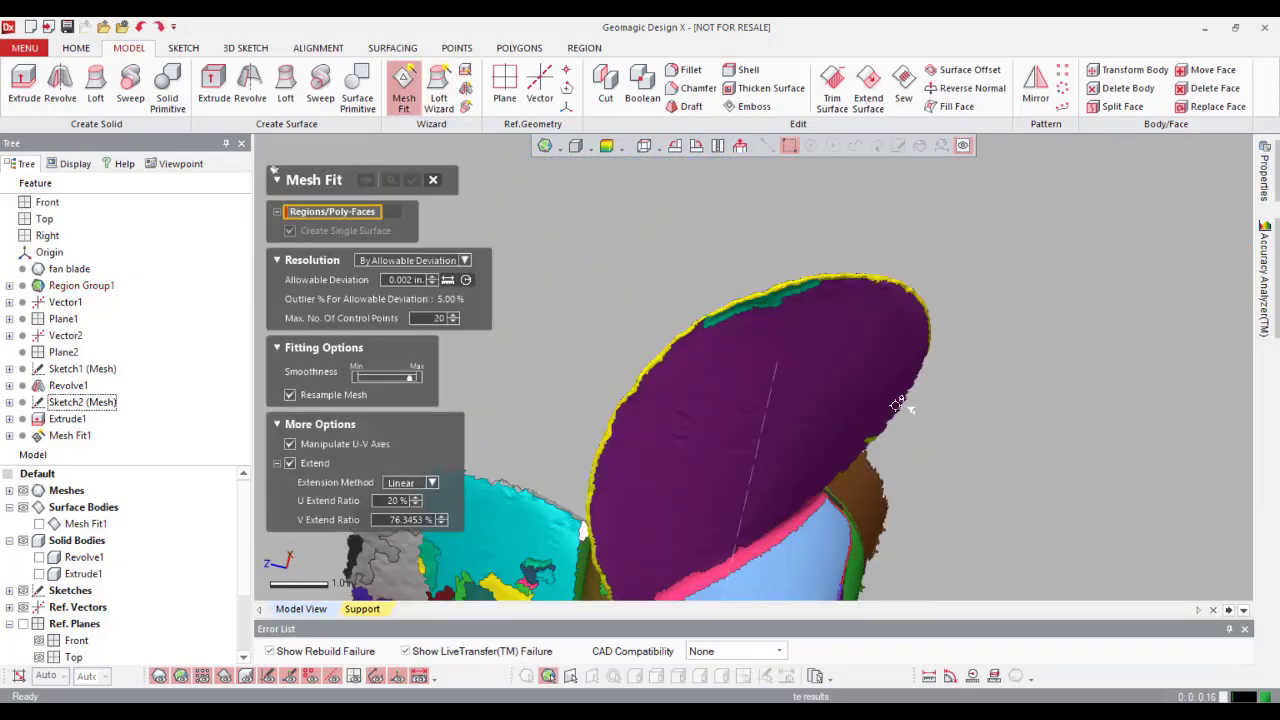
{"action": "left_click", "coordinate": [835, 372]}
{"action": "right_click_drag", "start_coordinate": [806, 363], "coordinate": [783, 442]}
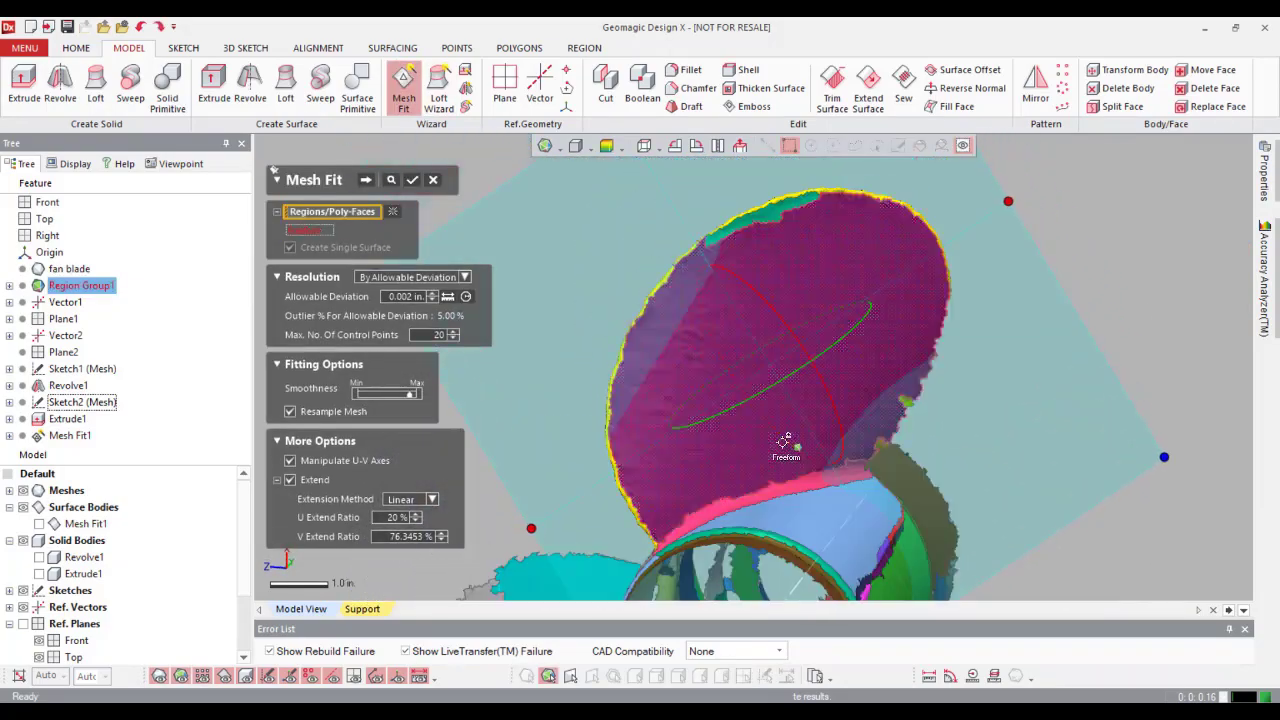
{"action": "left_click", "coordinate": [785, 442]}
{"action": "left_click", "coordinate": [366, 180]}
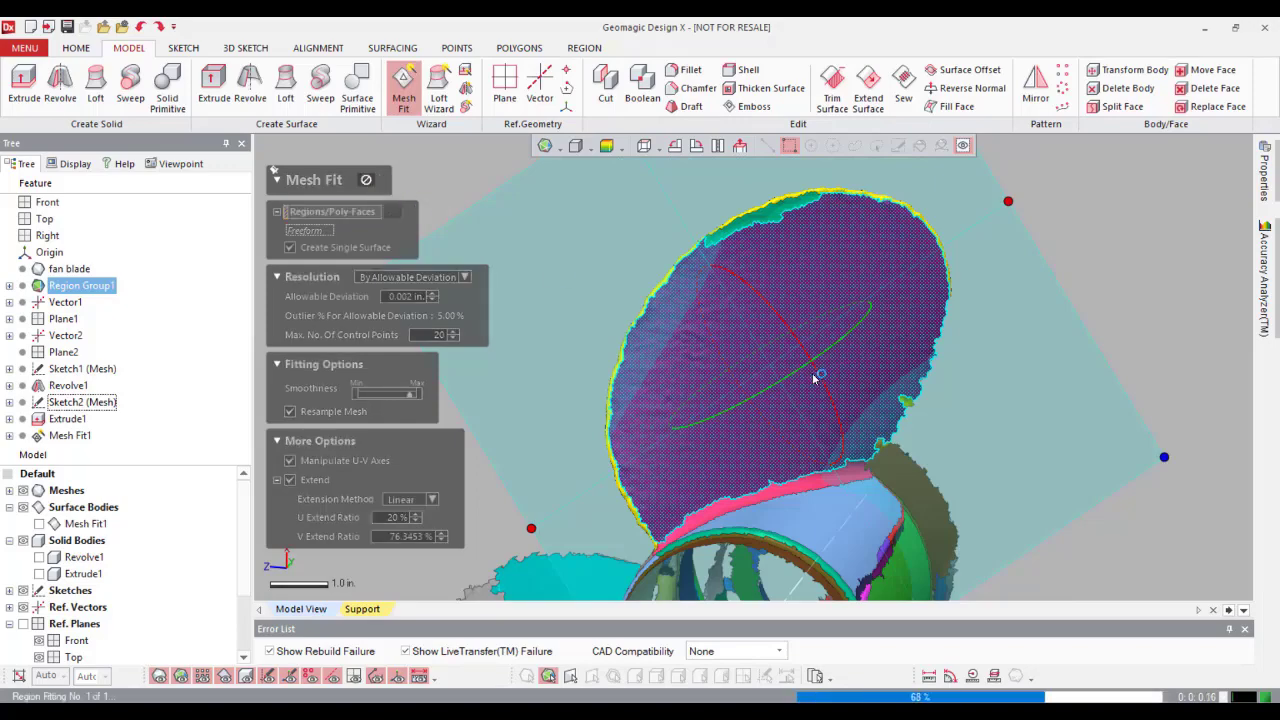
Step: Shift one control-net point near the blade's outer edge slightly inward and advance the second fit to Iso-Line Density Control
{"action": "right_click_drag", "start_coordinate": [871, 343], "coordinate": [856, 336]}
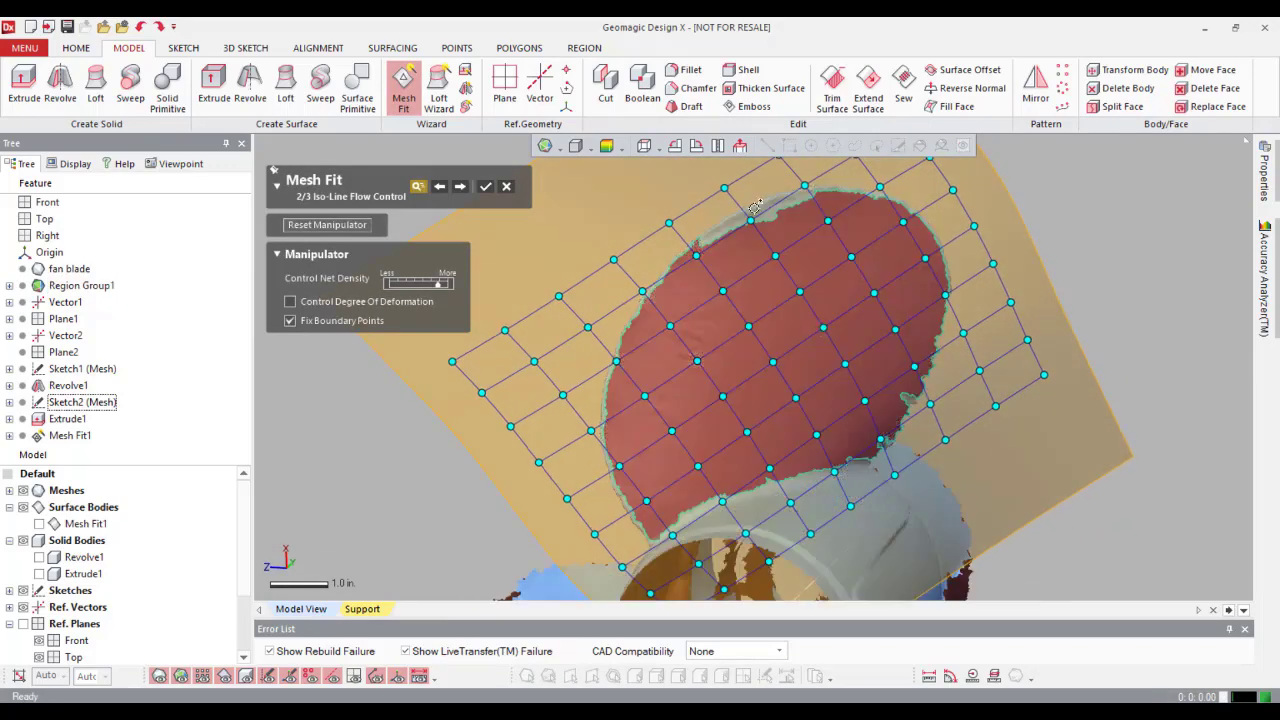
{"action": "right_click_drag", "start_coordinate": [756, 207], "coordinate": [754, 243], "text": "ctrl"}
{"action": "left_click", "coordinate": [748, 255]}
{"action": "left_click_drag", "start_coordinate": [747, 255], "coordinate": [748, 289]}
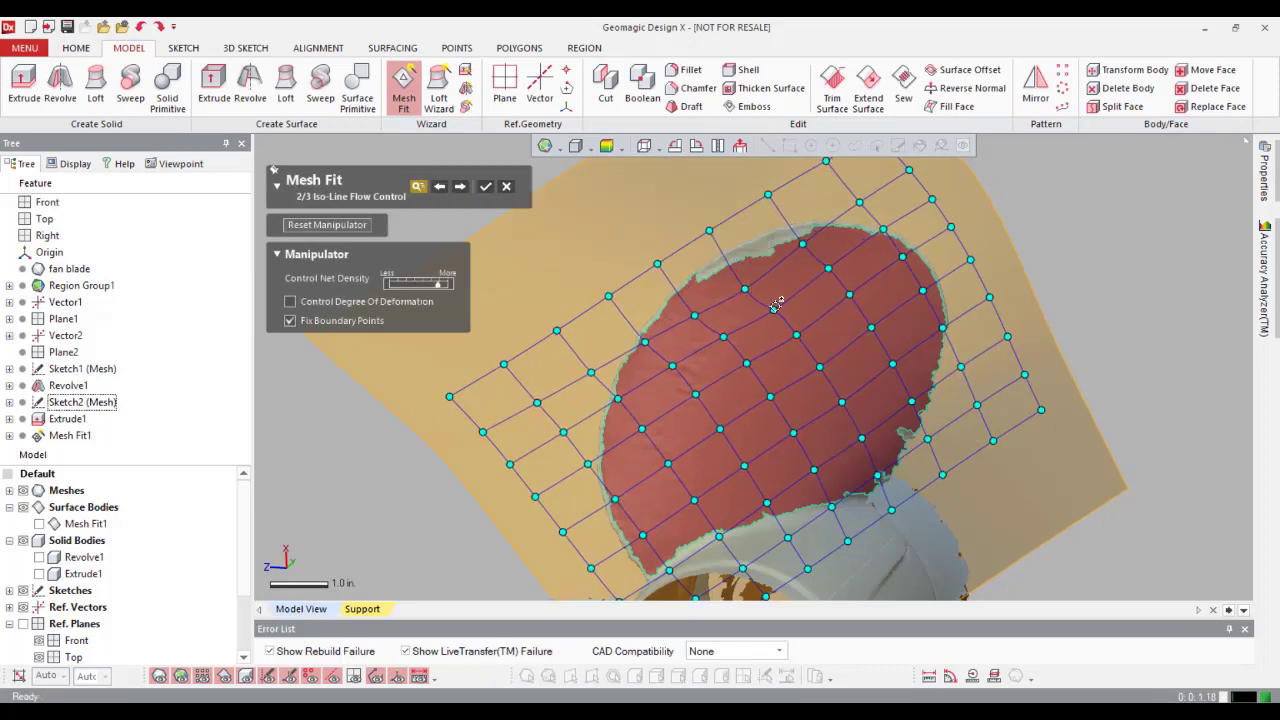
{"action": "left_click", "coordinate": [459, 186]}
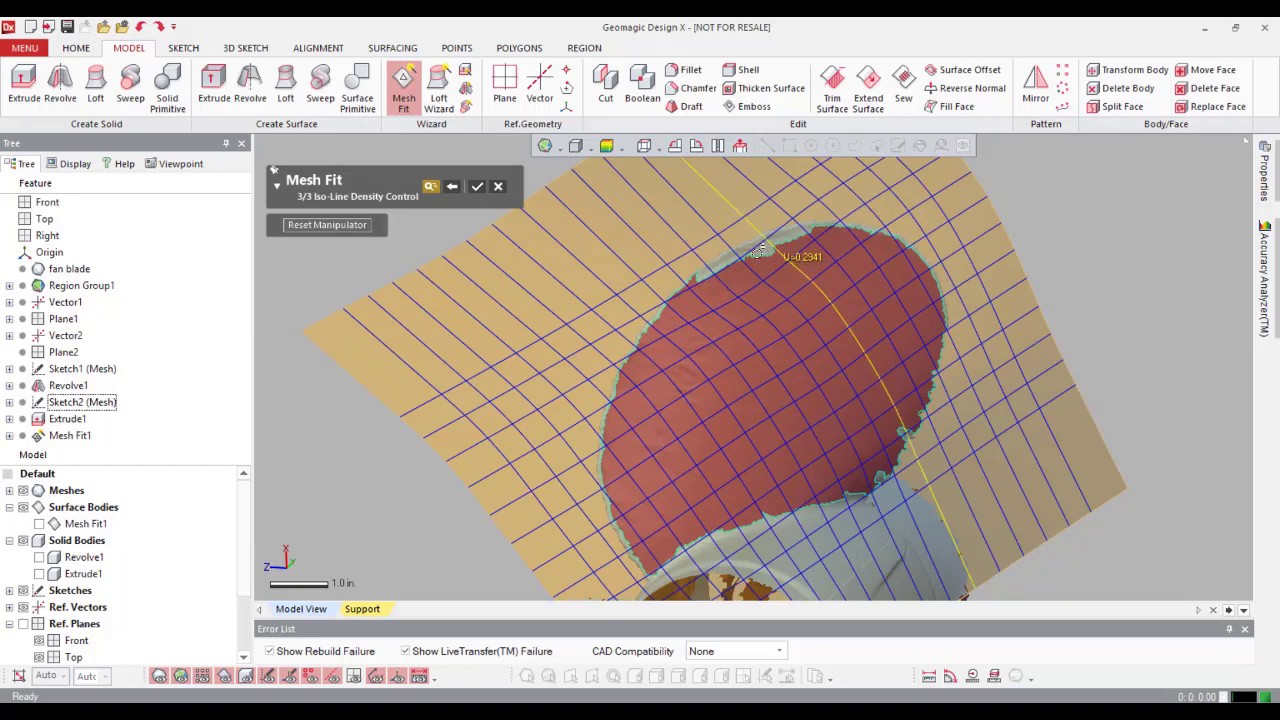
Step: Adjust the iso-lines across the blade's opposite face, adding and repositioning some near the outer edge, and accept the second fitted surface
{"action": "left_click", "coordinate": [744, 300]}
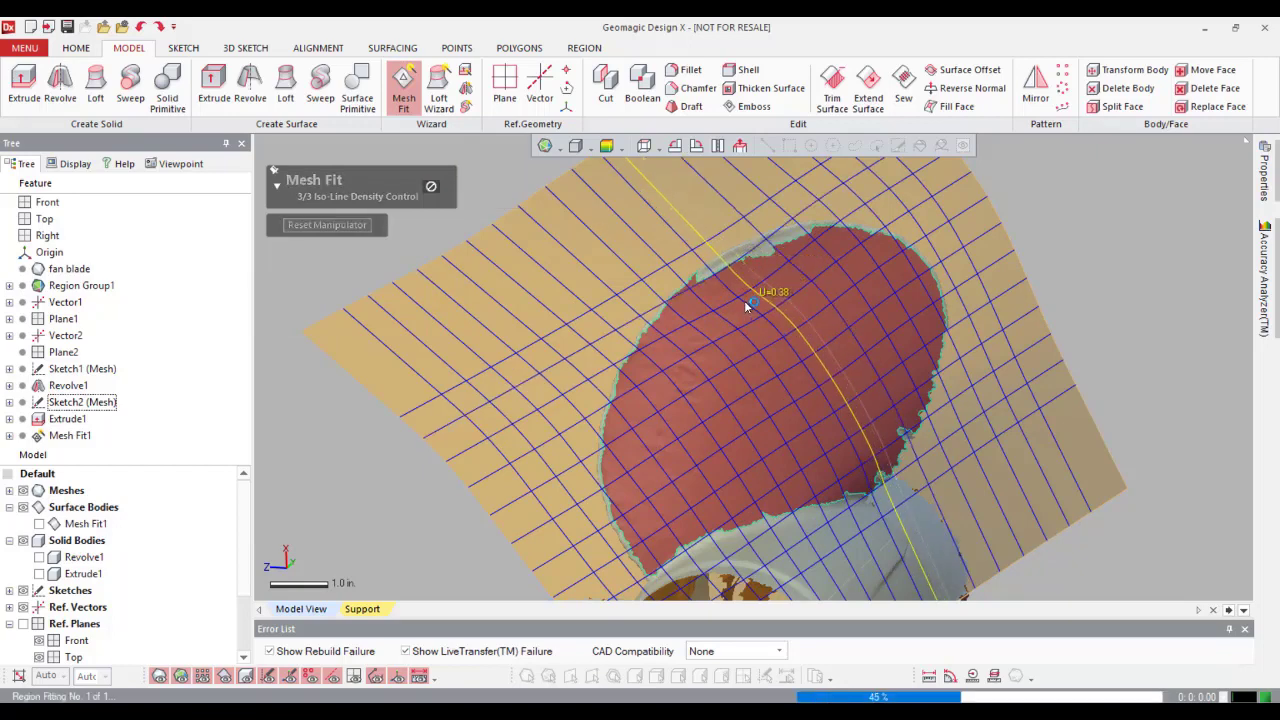
{"action": "left_click_drag", "start_coordinate": [738, 314], "coordinate": [732, 317]}
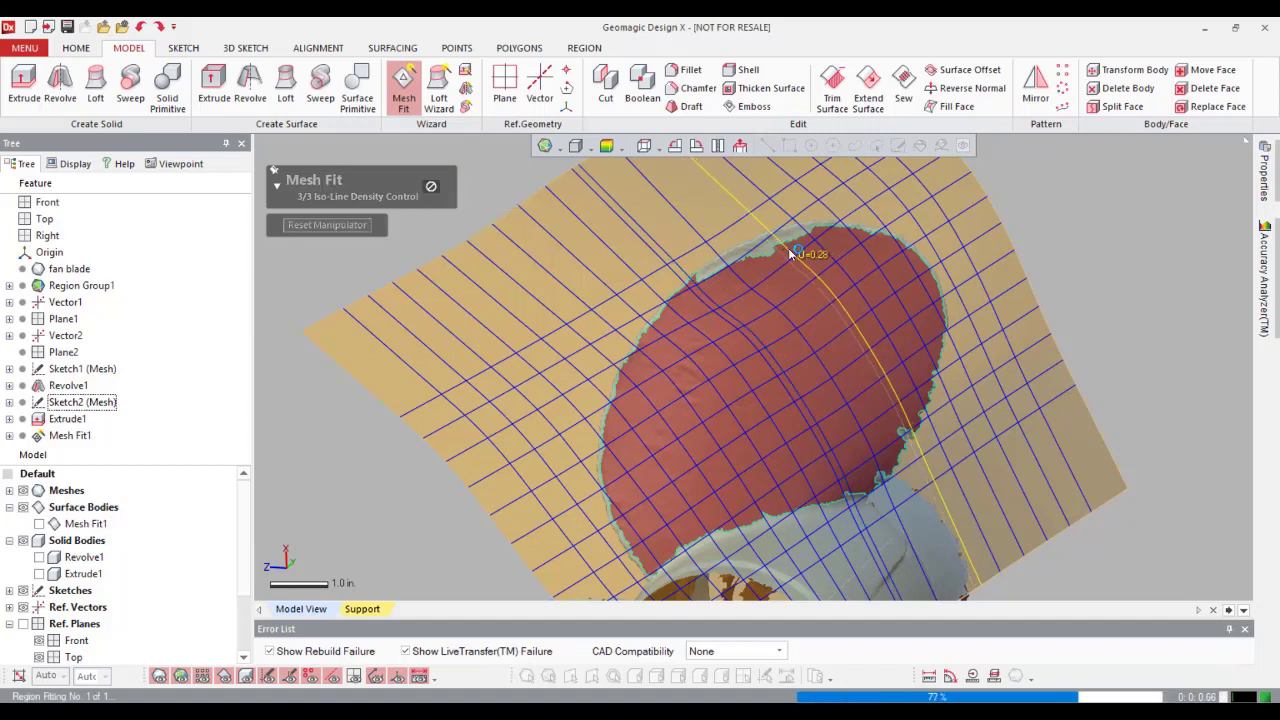
{"action": "left_click", "coordinate": [735, 275]}
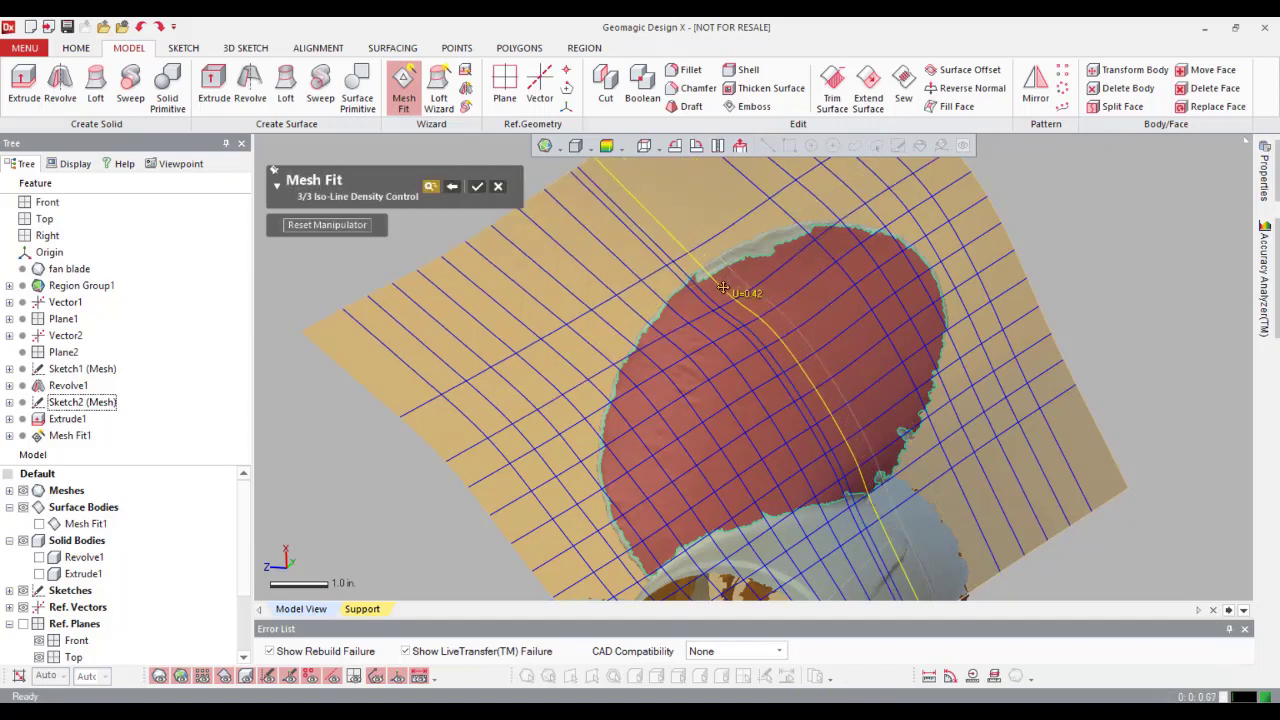
{"action": "left_click", "coordinate": [785, 277]}
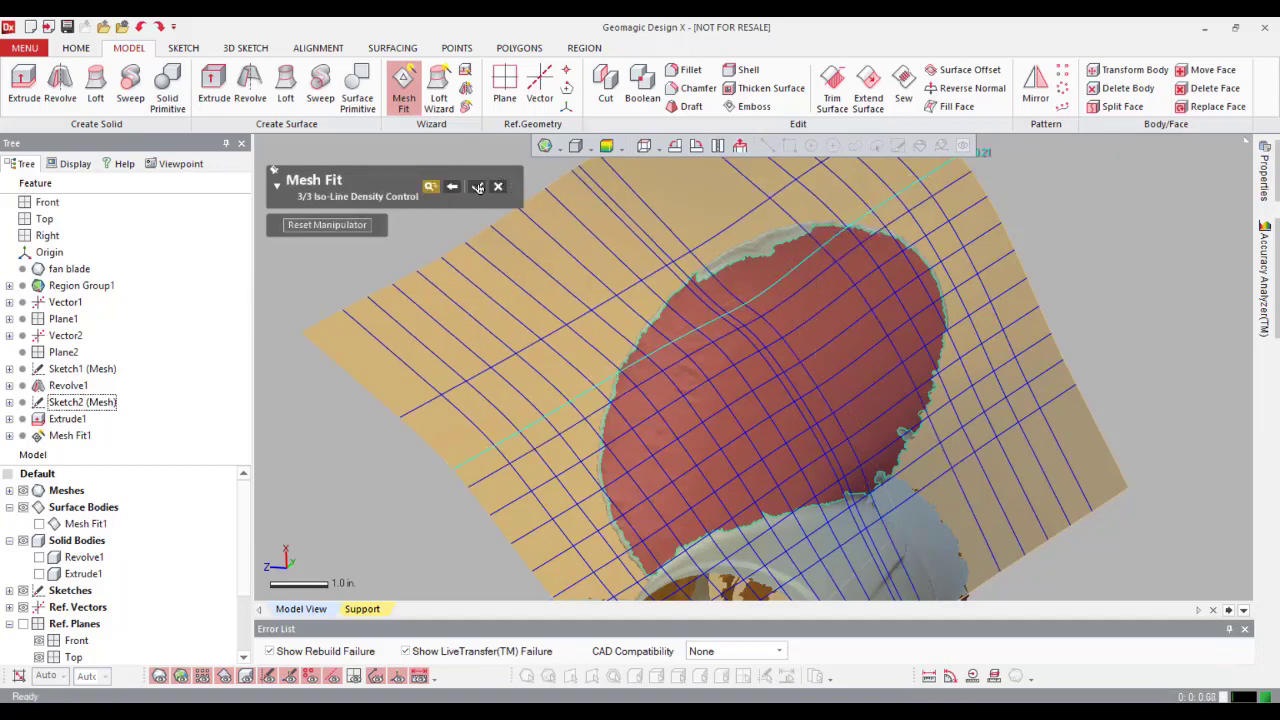
{"action": "left_click", "coordinate": [477, 187]}
{"action": "right_click_drag", "start_coordinate": [692, 220], "coordinate": [837, 388]}
{"action": "scroll", "coordinate": [837, 388], "scroll_direction": "down", "scroll_amount": 3}
{"action": "right_click_drag", "start_coordinate": [885, 428], "coordinate": [849, 383]}
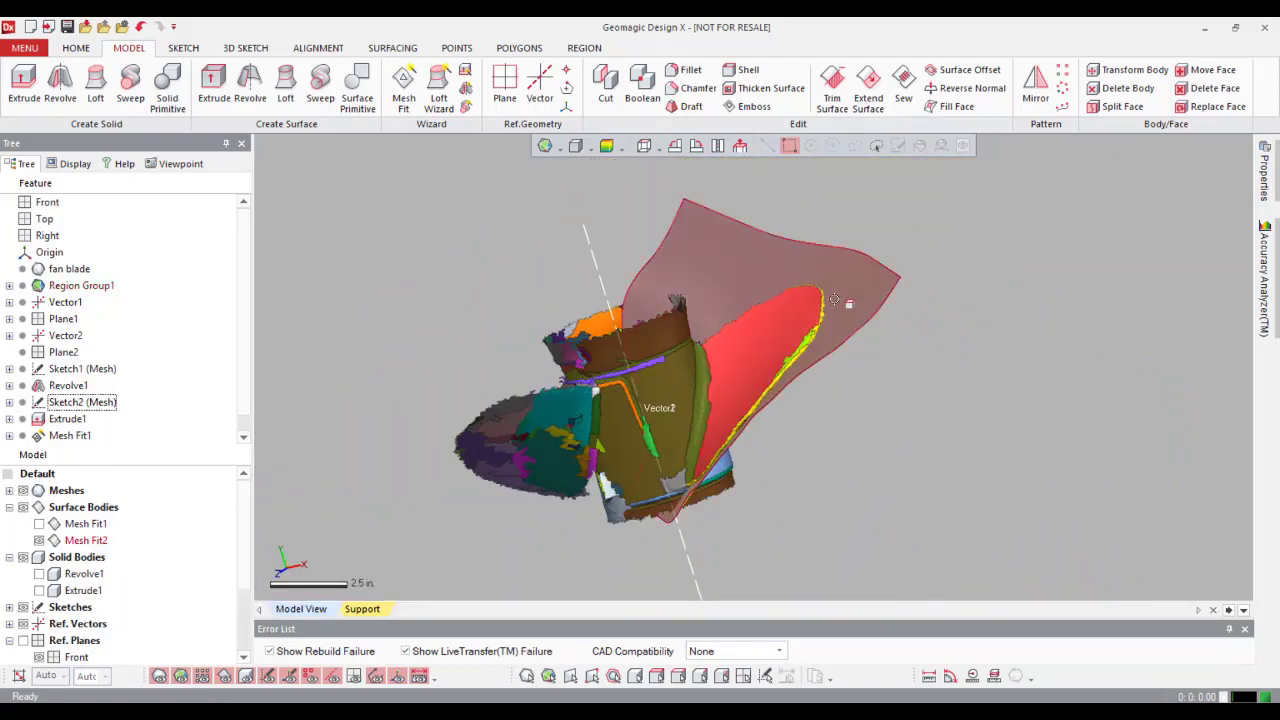
Step: Show only the extruded blade body with the Mesh Fit1 surface, hiding the Mesh Fit2 surface and the scan mesh
{"action": "left_click", "coordinate": [39, 590]}
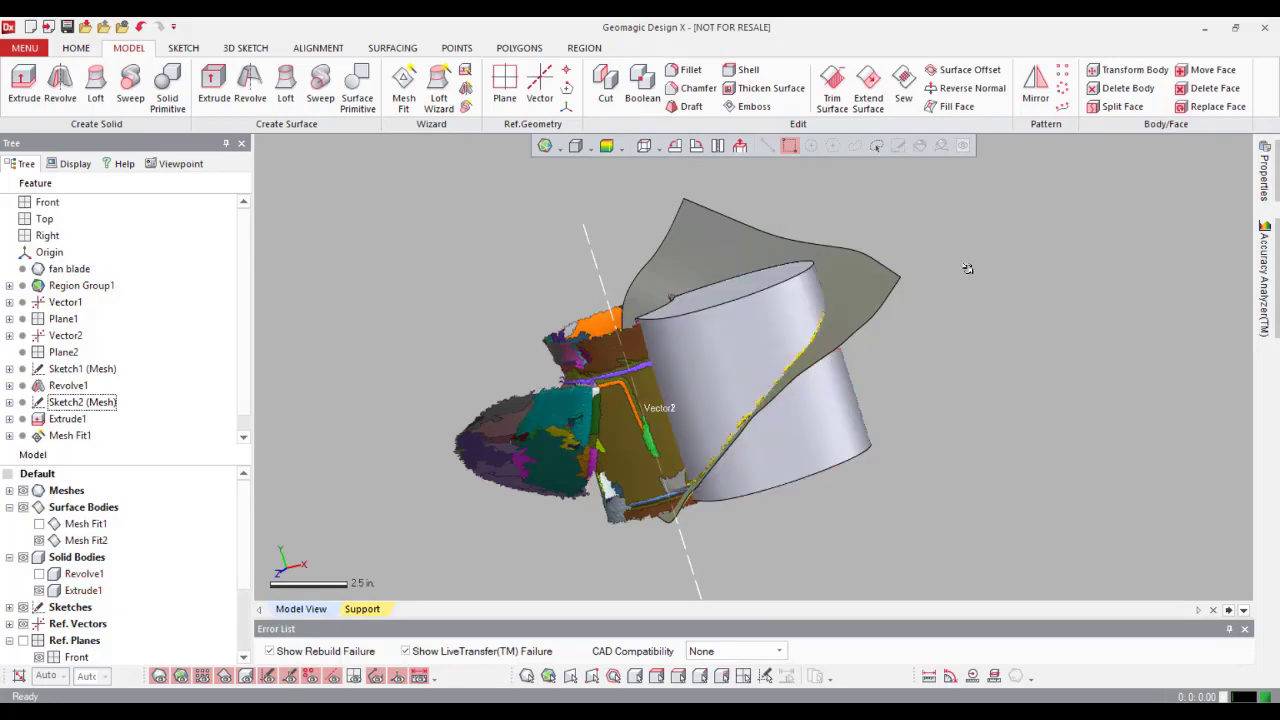
{"action": "right_click_drag", "start_coordinate": [969, 269], "coordinate": [347, 484]}
{"action": "left_click", "coordinate": [39, 574]}
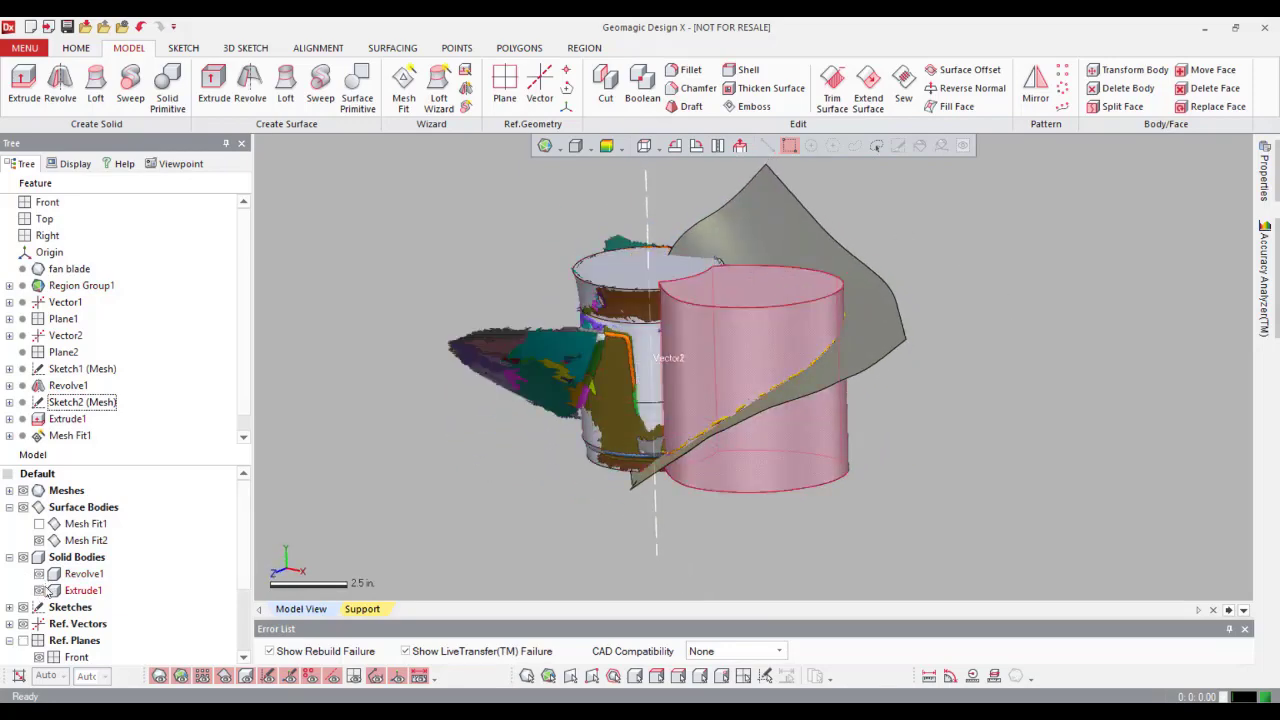
{"action": "left_click", "coordinate": [39, 573]}
{"action": "left_click", "coordinate": [39, 540]}
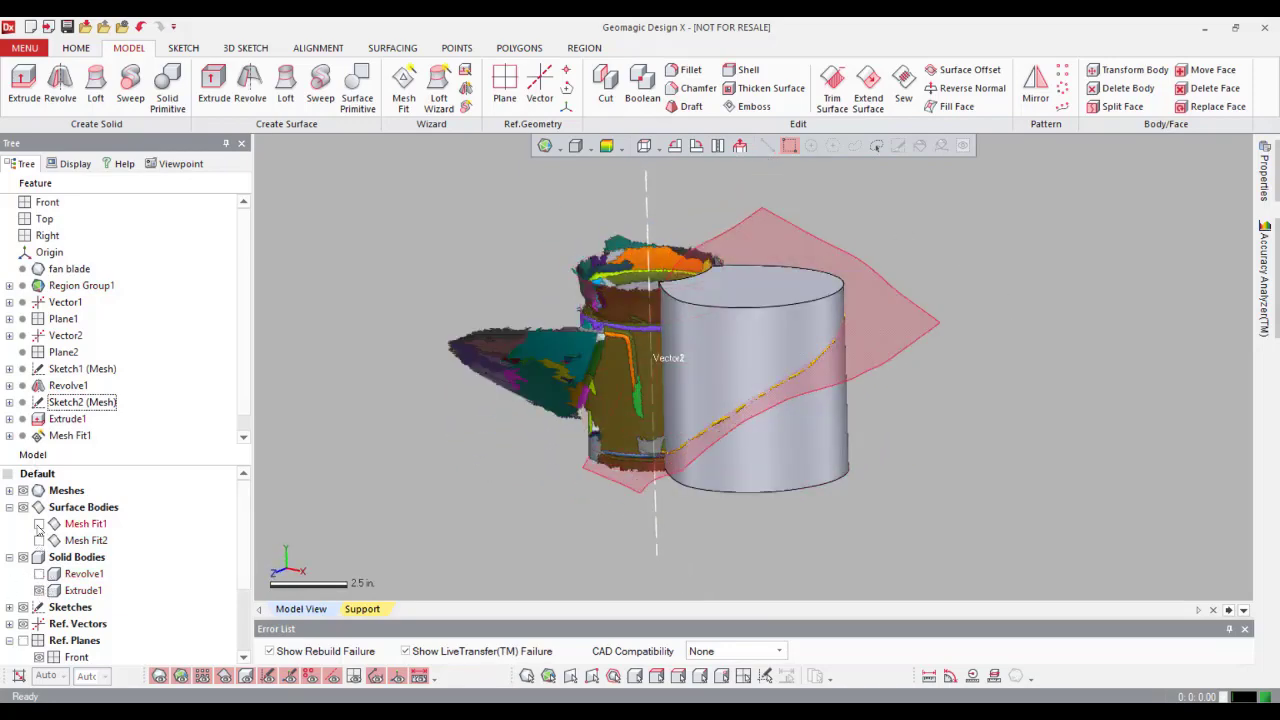
{"action": "left_click", "coordinate": [39, 524]}
{"action": "left_click", "coordinate": [23, 490]}
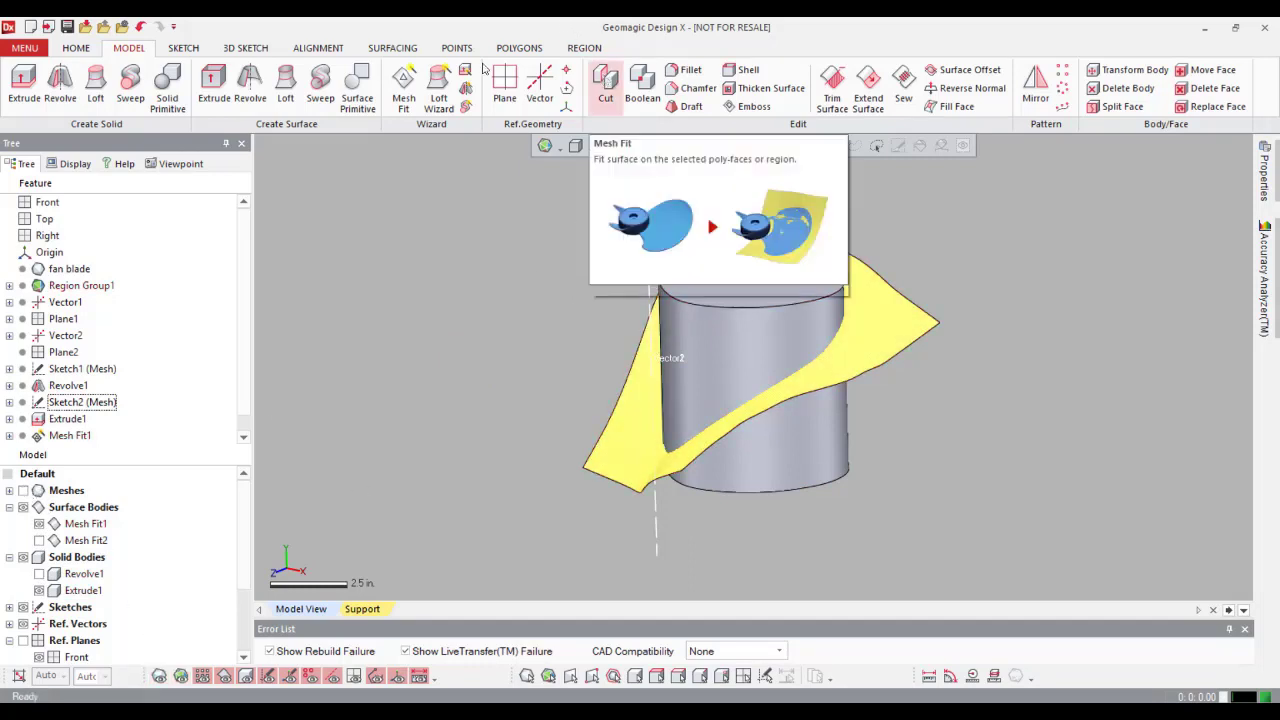
Step: Cut the extruded blade body with the Mesh Fit1 surface, keeping the portion below the surface
{"action": "left_click", "coordinate": [605, 88]}
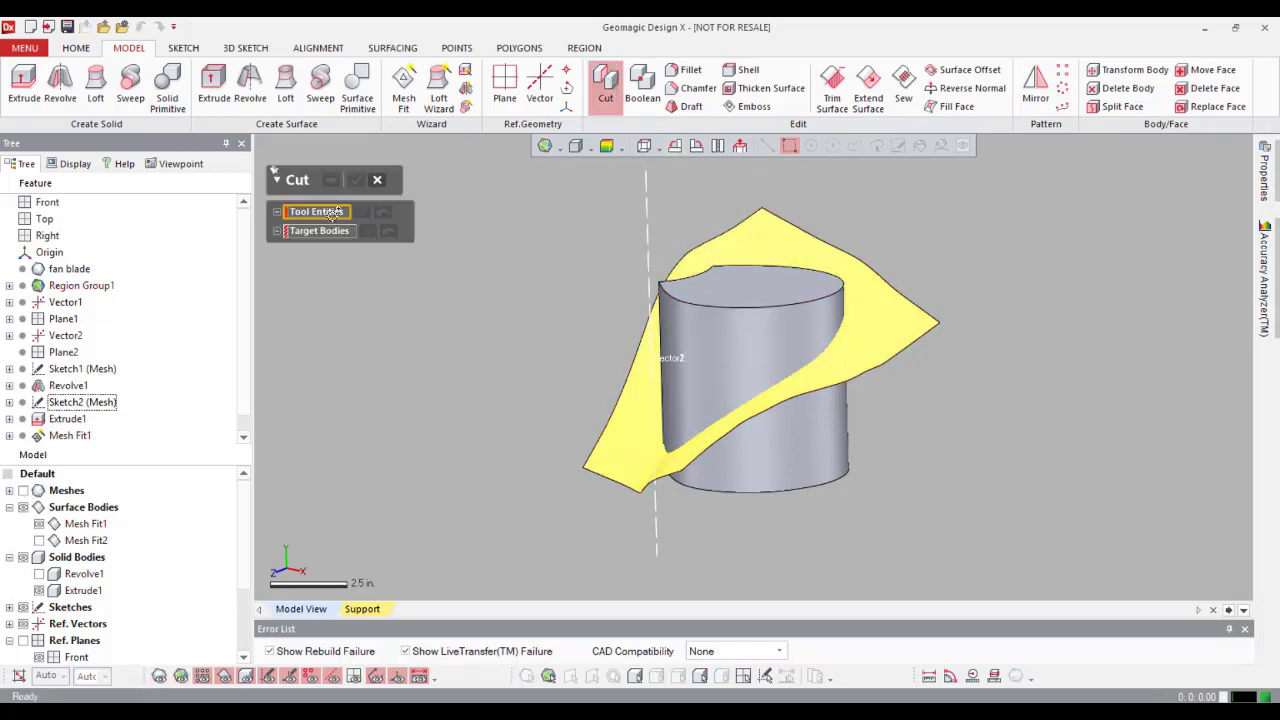
{"action": "left_click", "coordinate": [711, 272]}
{"action": "left_click", "coordinate": [335, 249]}
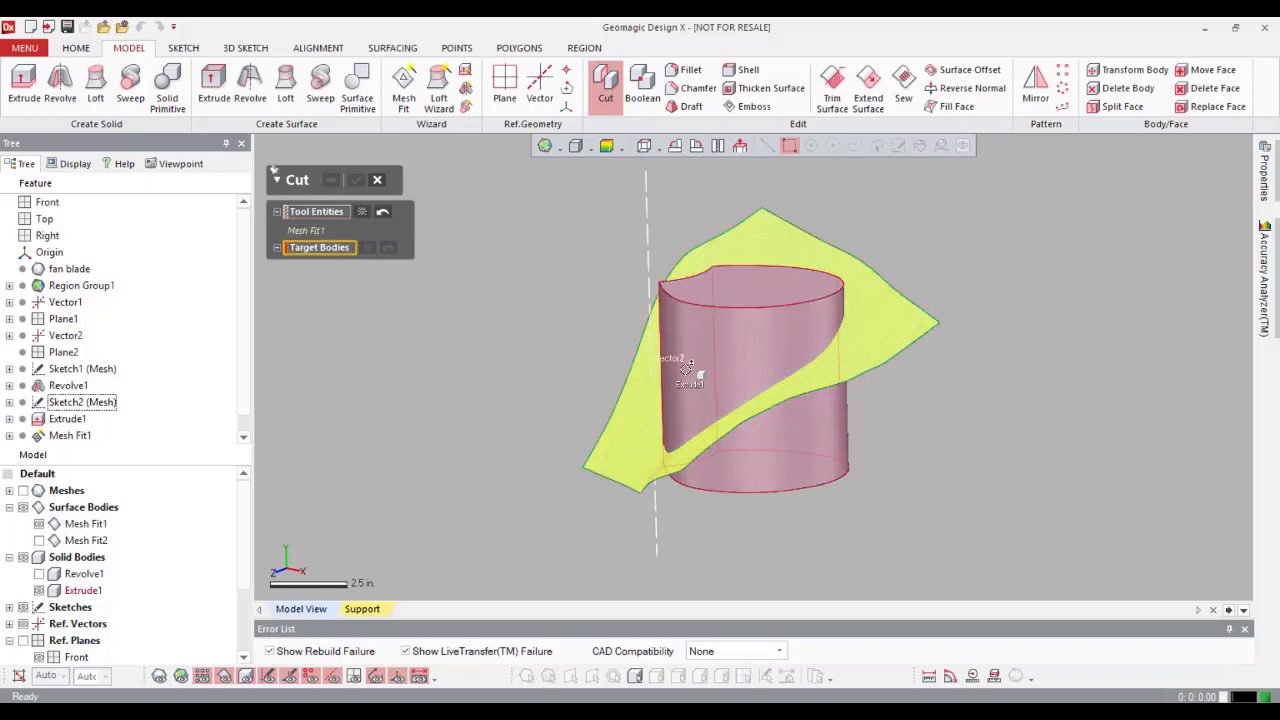
{"action": "left_click", "coordinate": [788, 366]}
{"action": "left_click", "coordinate": [330, 180]}
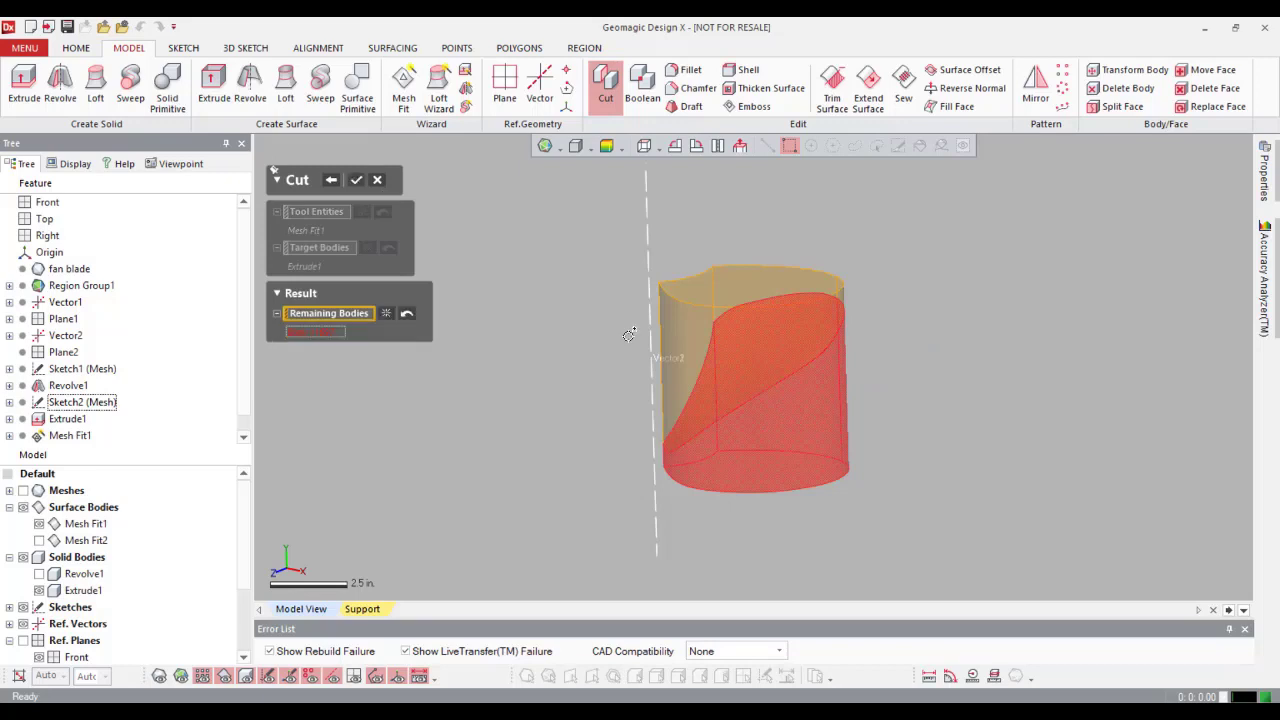
{"action": "left_click", "coordinate": [786, 413]}
{"action": "left_click", "coordinate": [357, 180]}
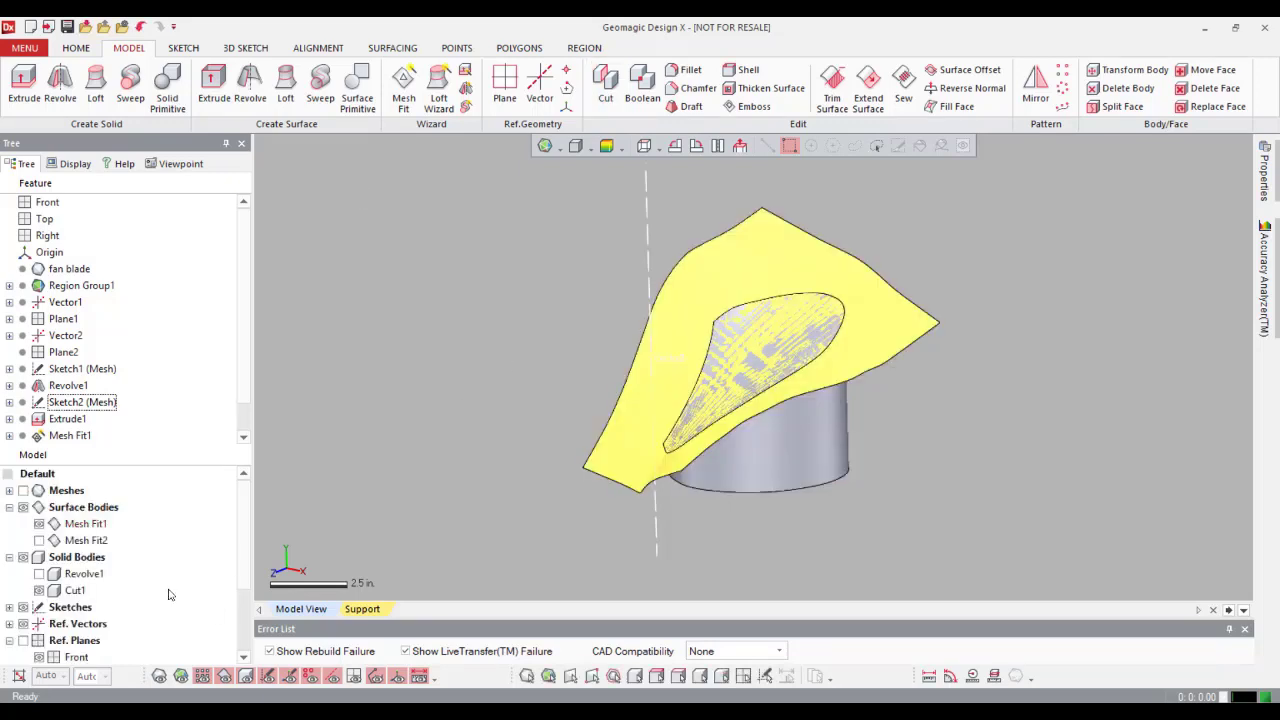
Step: Swap the displayed surface to Mesh Fit2 and cut the remaining blade body with it, keeping the thin upper blade portion
{"action": "left_click", "coordinate": [39, 524]}
{"action": "left_click", "coordinate": [39, 540]}
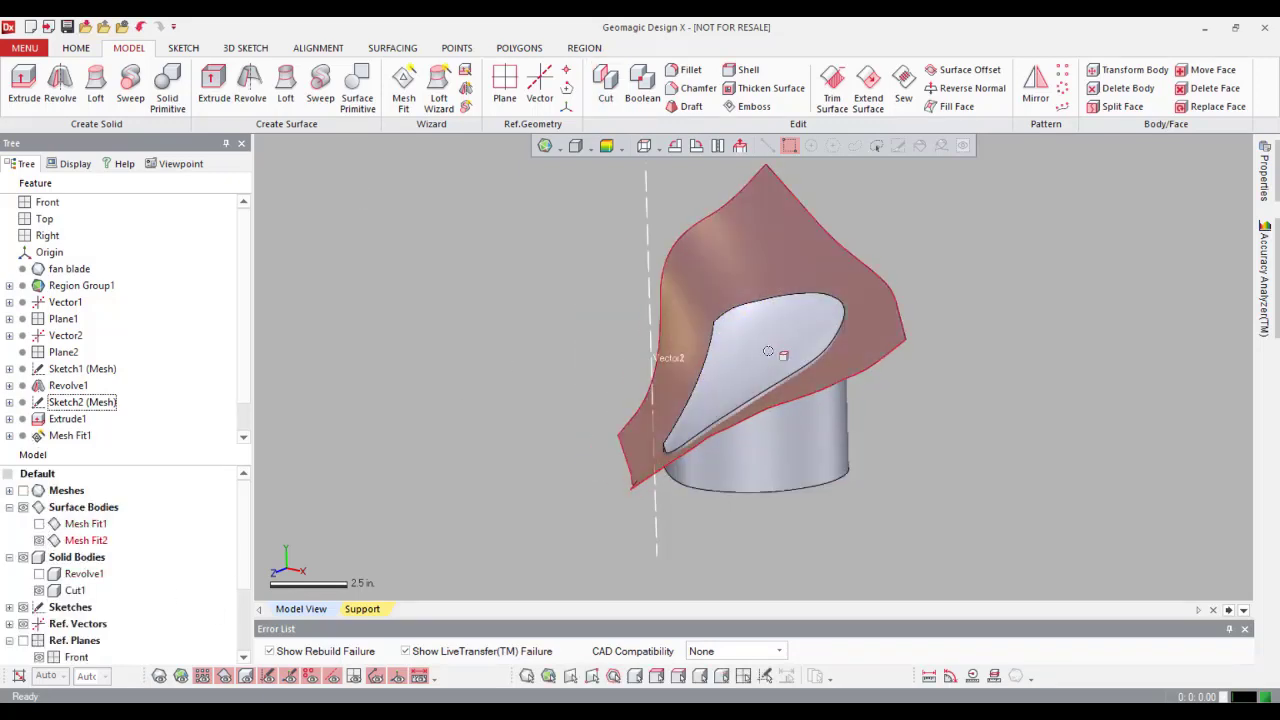
{"action": "left_click", "coordinate": [605, 85]}
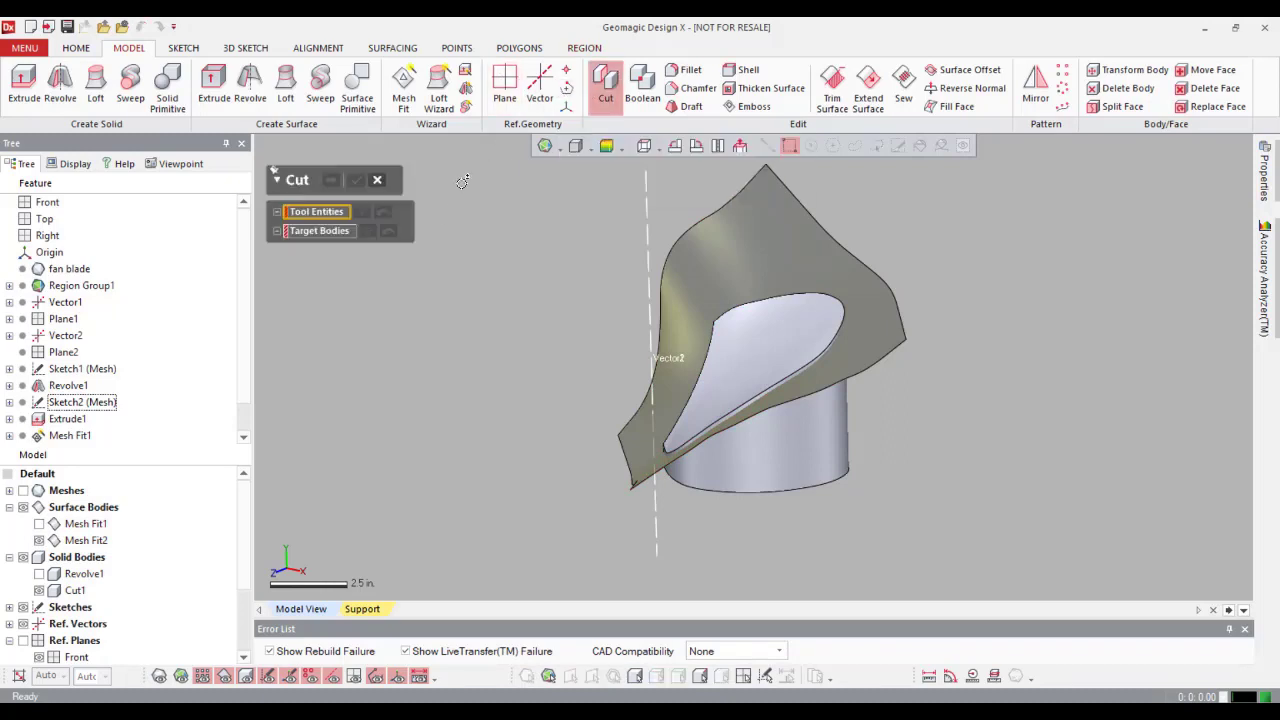
{"action": "left_click", "coordinate": [768, 237]}
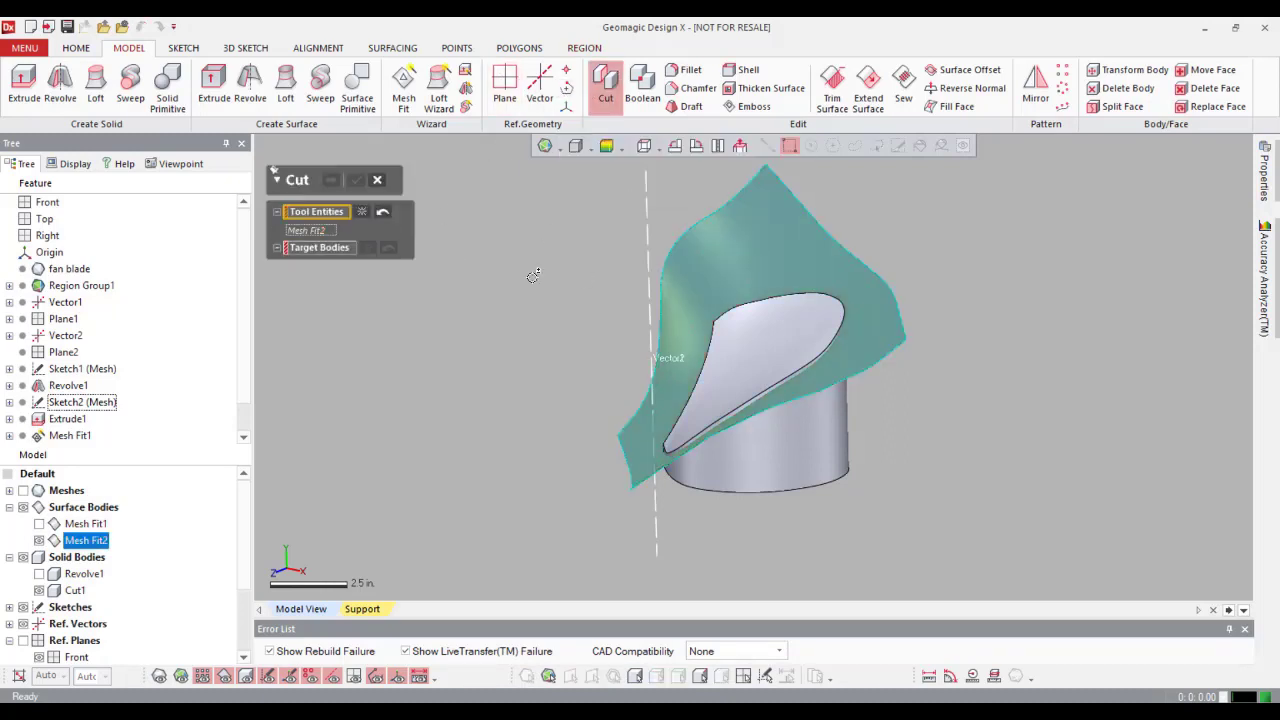
{"action": "left_click", "coordinate": [320, 248]}
{"action": "left_click", "coordinate": [768, 459]}
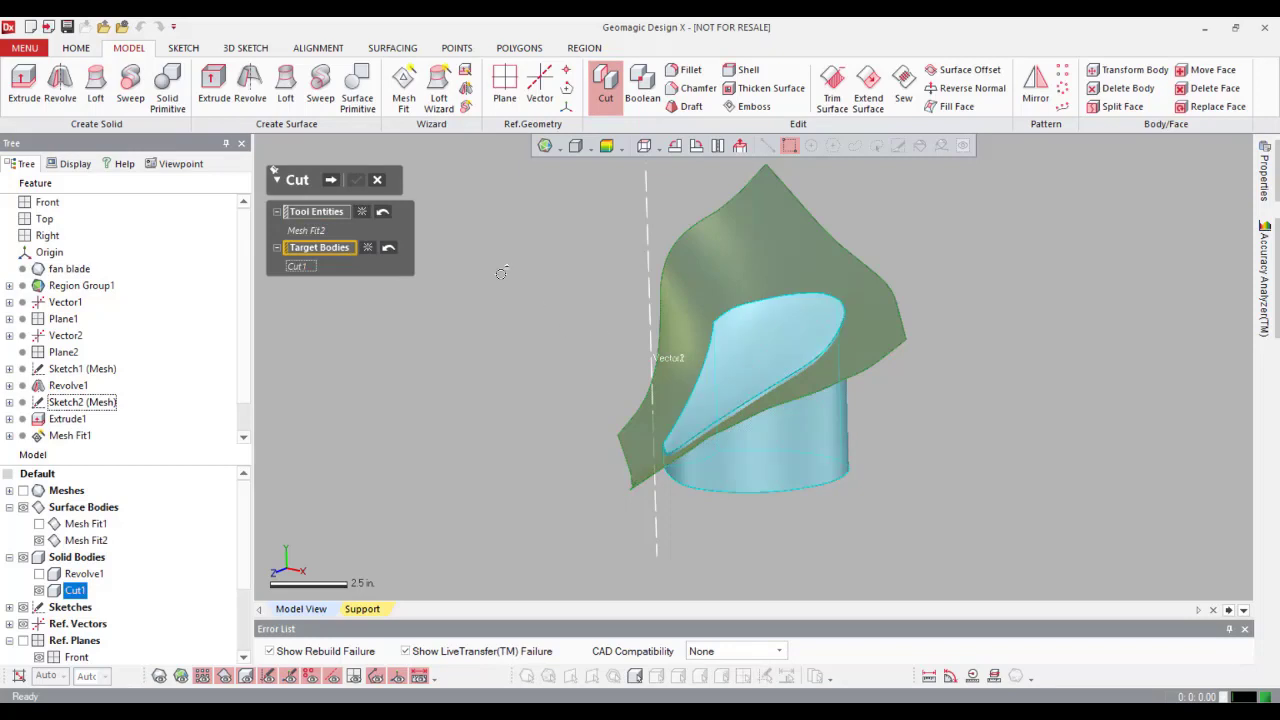
{"action": "left_click", "coordinate": [329, 180]}
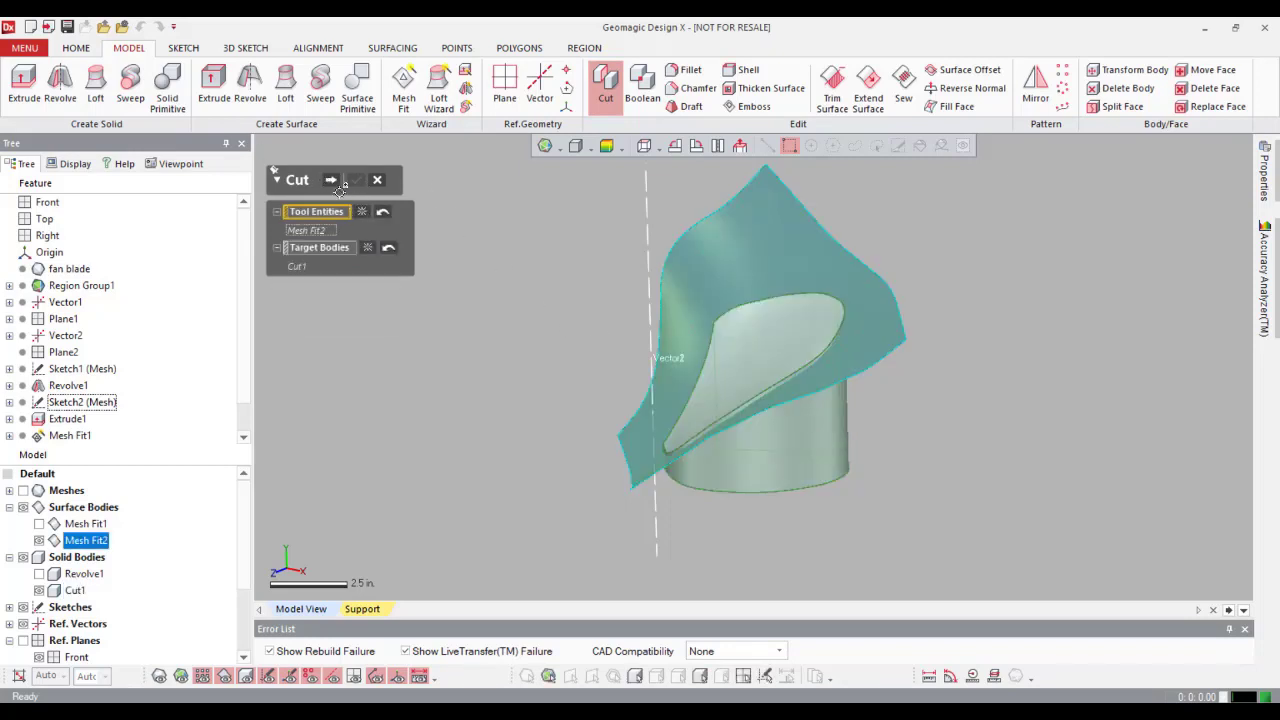
{"action": "left_click", "coordinate": [331, 180]}
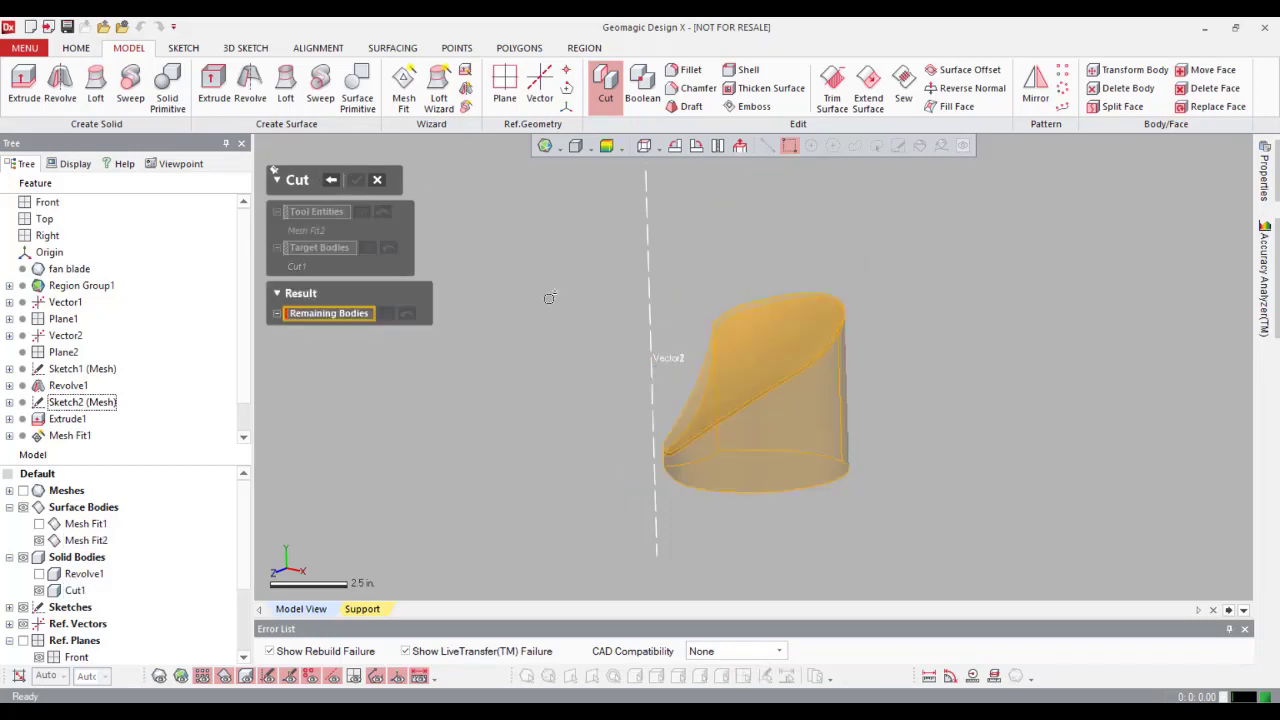
{"action": "left_click", "coordinate": [775, 338]}
{"action": "left_click", "coordinate": [357, 181]}
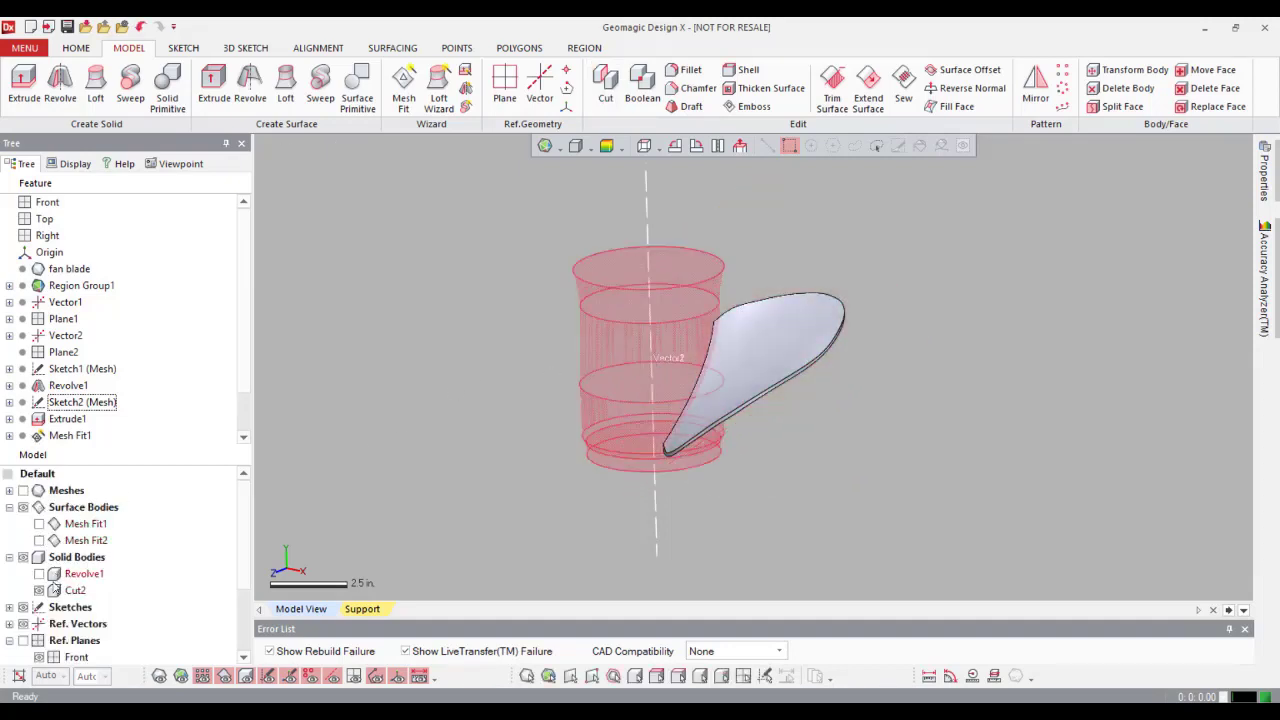
Step: Show the revolved hub body and the scan mesh together with the trimmed blade
{"action": "left_click", "coordinate": [40, 573]}
{"action": "right_click_drag", "start_coordinate": [534, 340], "coordinate": [576, 256]}
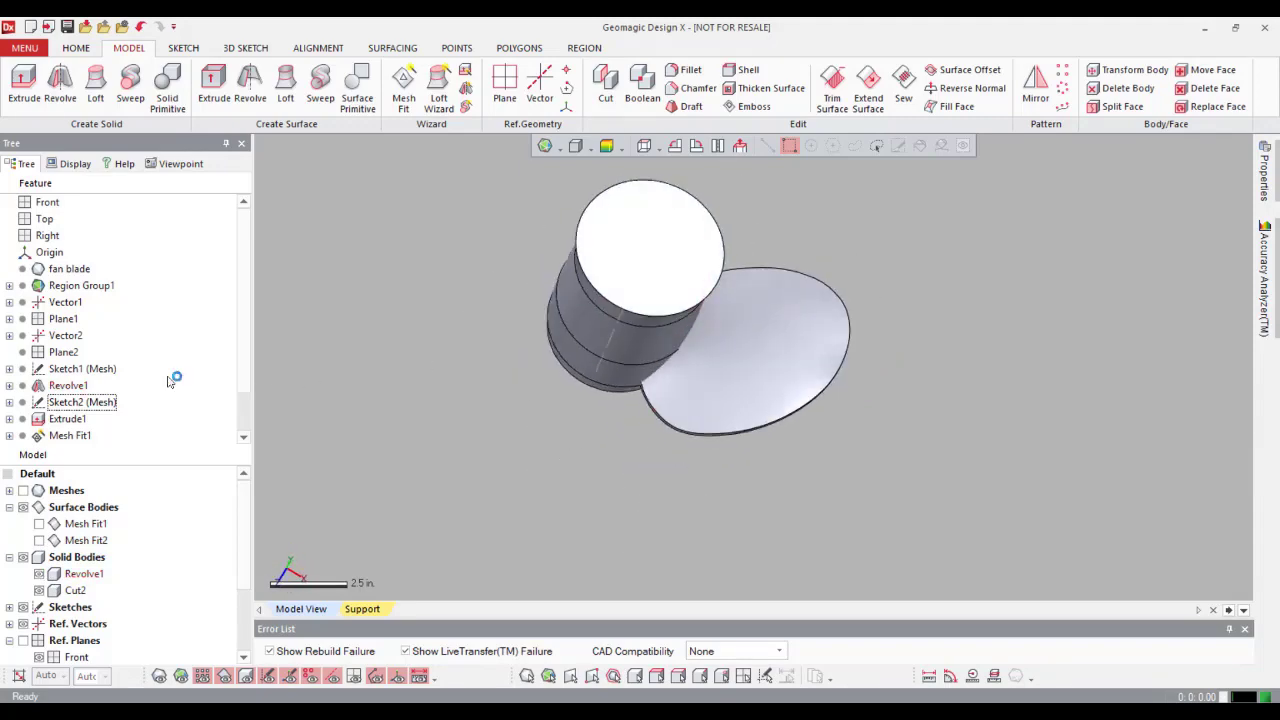
{"action": "left_click", "coordinate": [23, 491]}
{"action": "right_click_drag", "start_coordinate": [640, 190], "coordinate": [640, 246]}
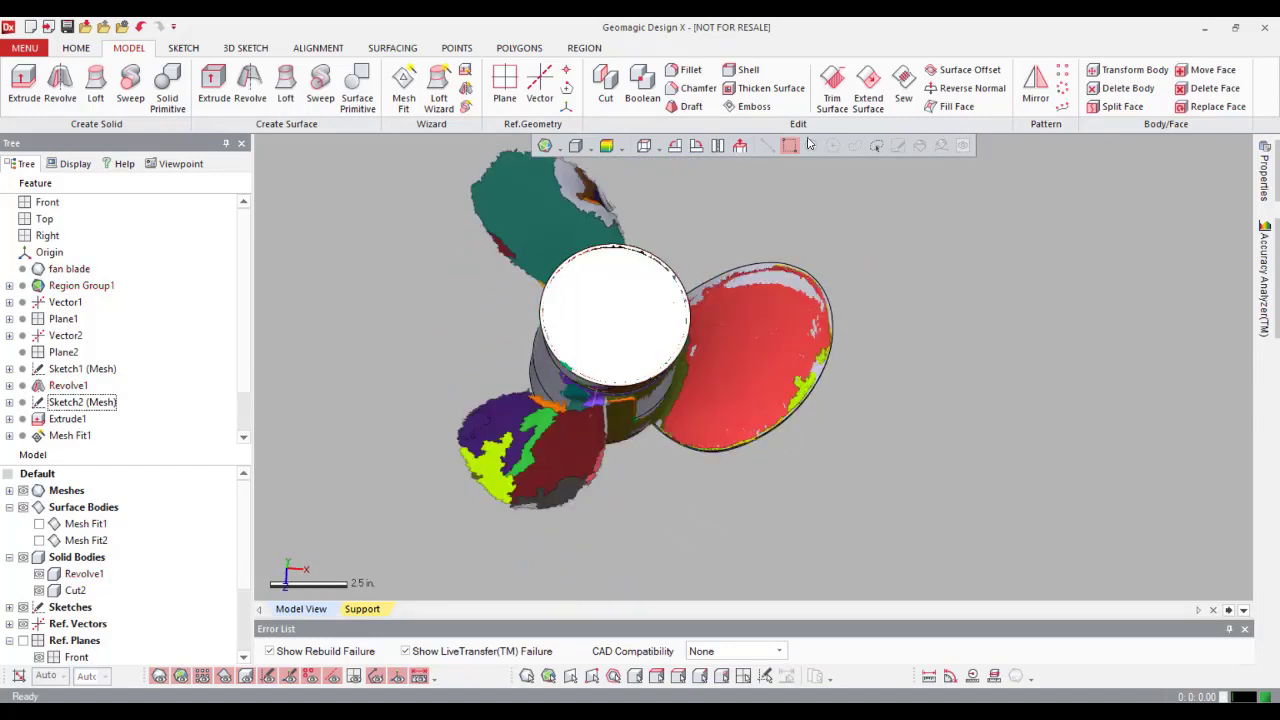
Step: Circular-pattern the trimmed blade body around Vector1 with 3 equally spaced instances over a total angle of 360°
{"action": "left_click", "coordinate": [1062, 90]}
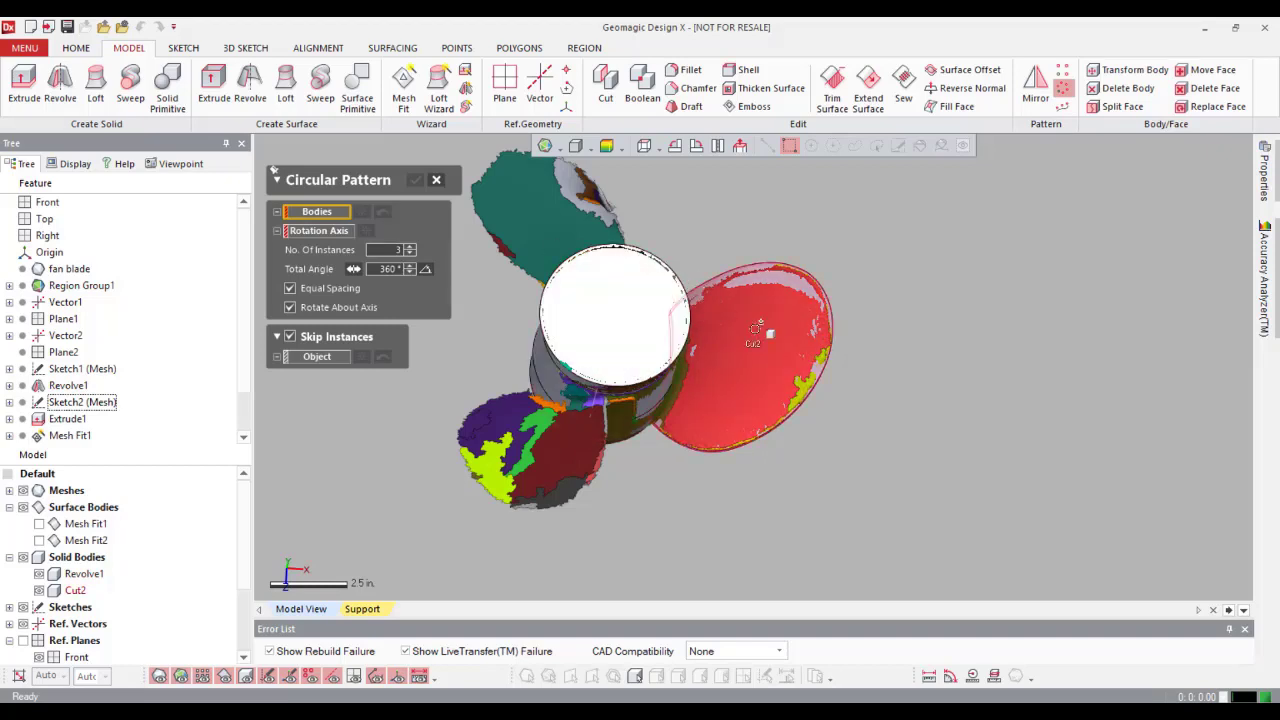
{"action": "left_click", "coordinate": [766, 331]}
{"action": "left_click", "coordinate": [318, 248]}
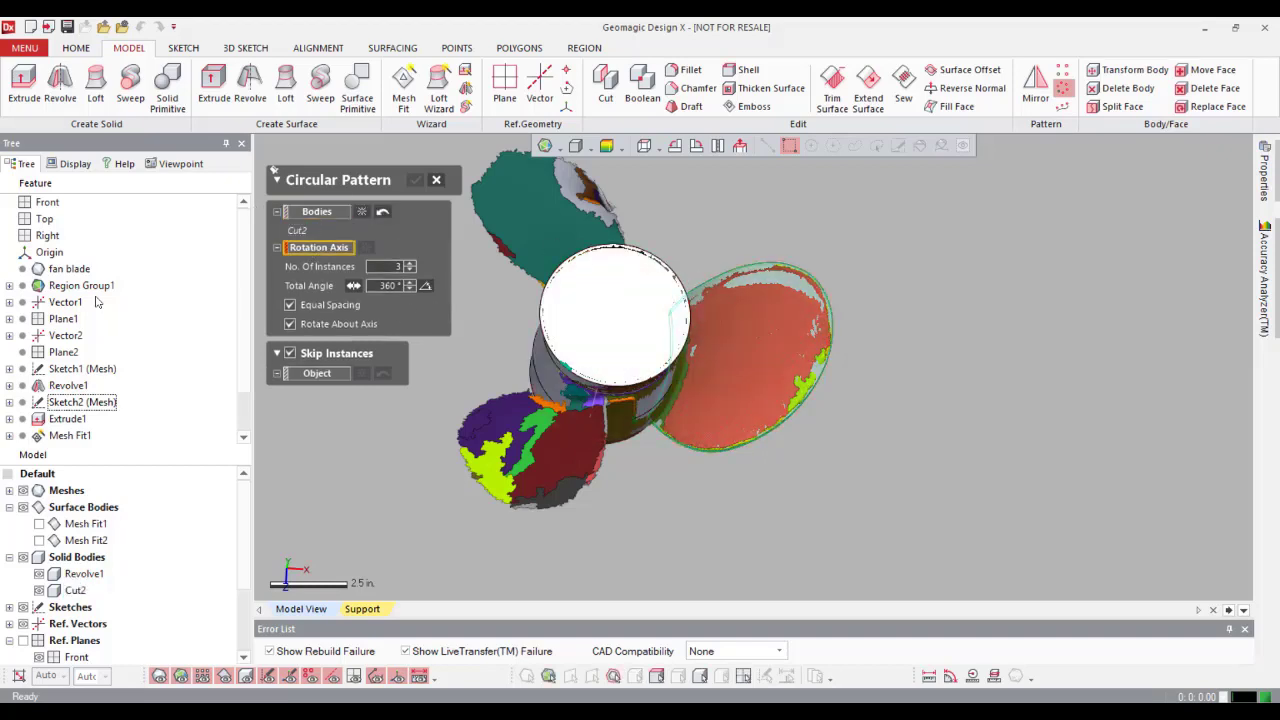
{"action": "left_click", "coordinate": [60, 303]}
{"action": "right_click_drag", "start_coordinate": [690, 318], "coordinate": [688, 275]}
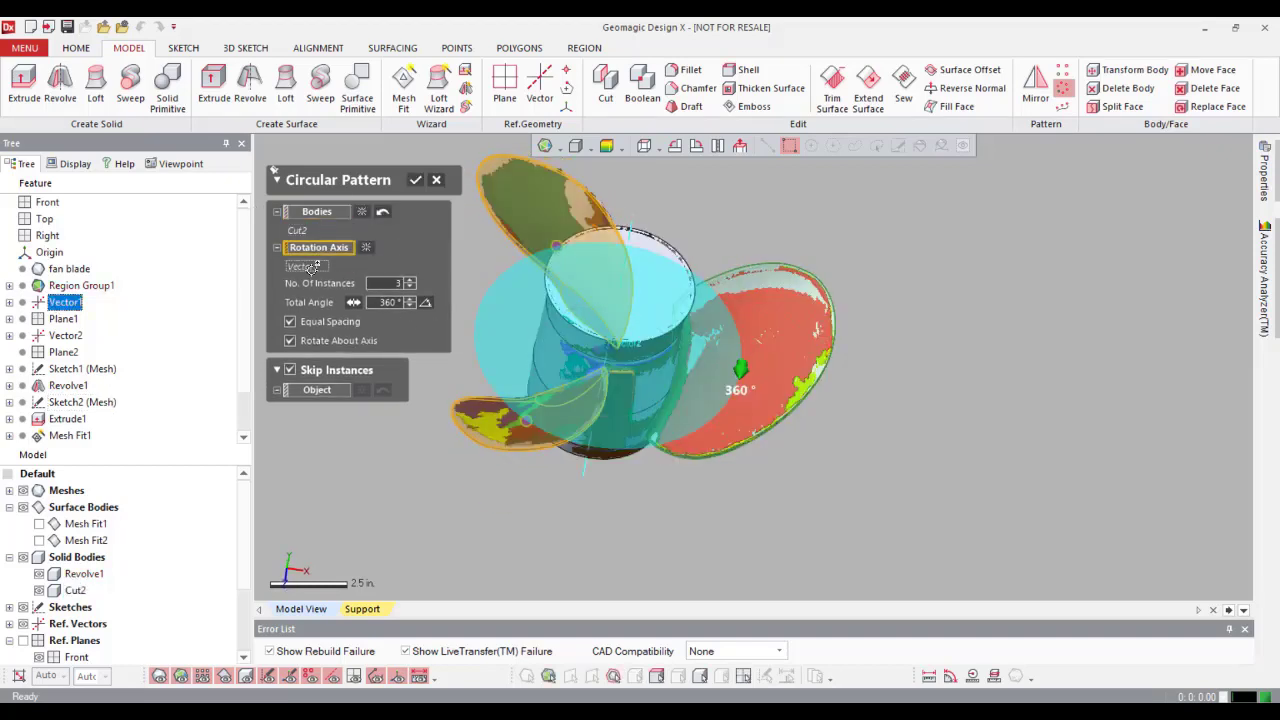
{"action": "right_click_drag", "start_coordinate": [643, 337], "coordinate": [659, 455]}
{"action": "right_click_drag", "start_coordinate": [588, 312], "coordinate": [750, 222]}
{"action": "left_click", "coordinate": [415, 180]}
{"action": "right_click_drag", "start_coordinate": [685, 290], "coordinate": [630, 437]}
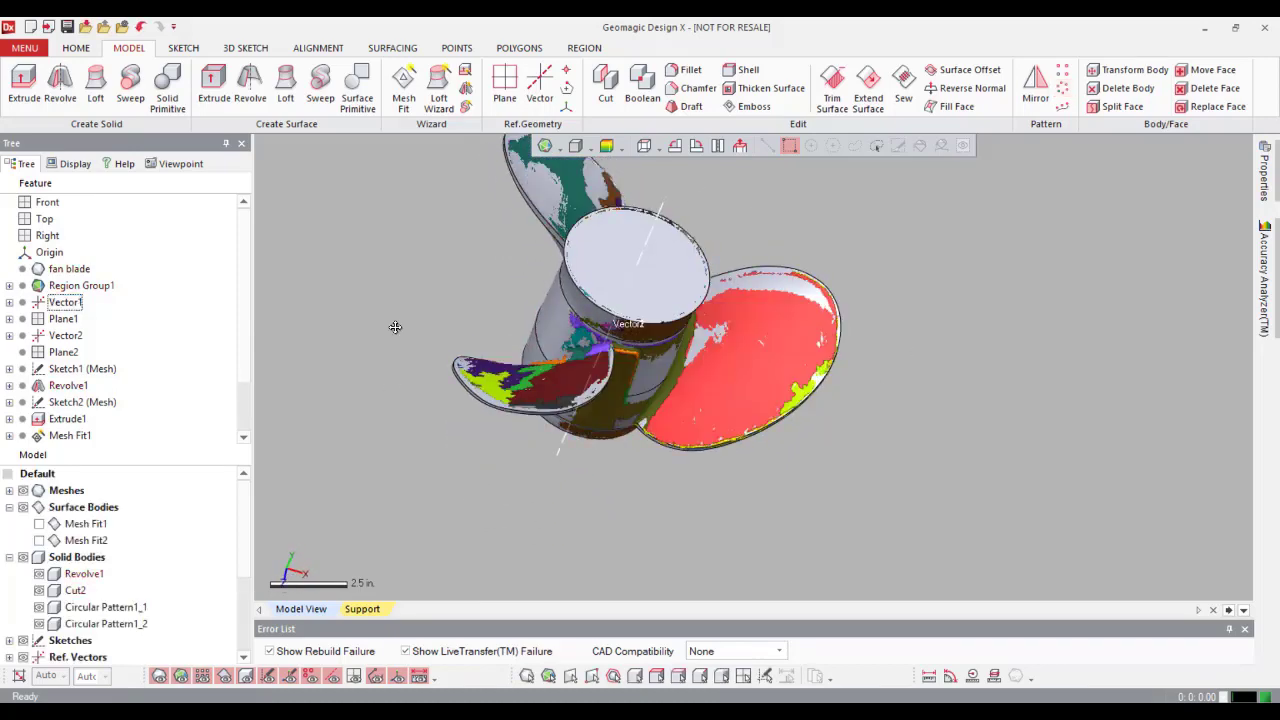
Step: Merge the revolved hub and all three blade bodies into one solid with a Boolean operation
{"action": "left_click", "coordinate": [84, 574]}
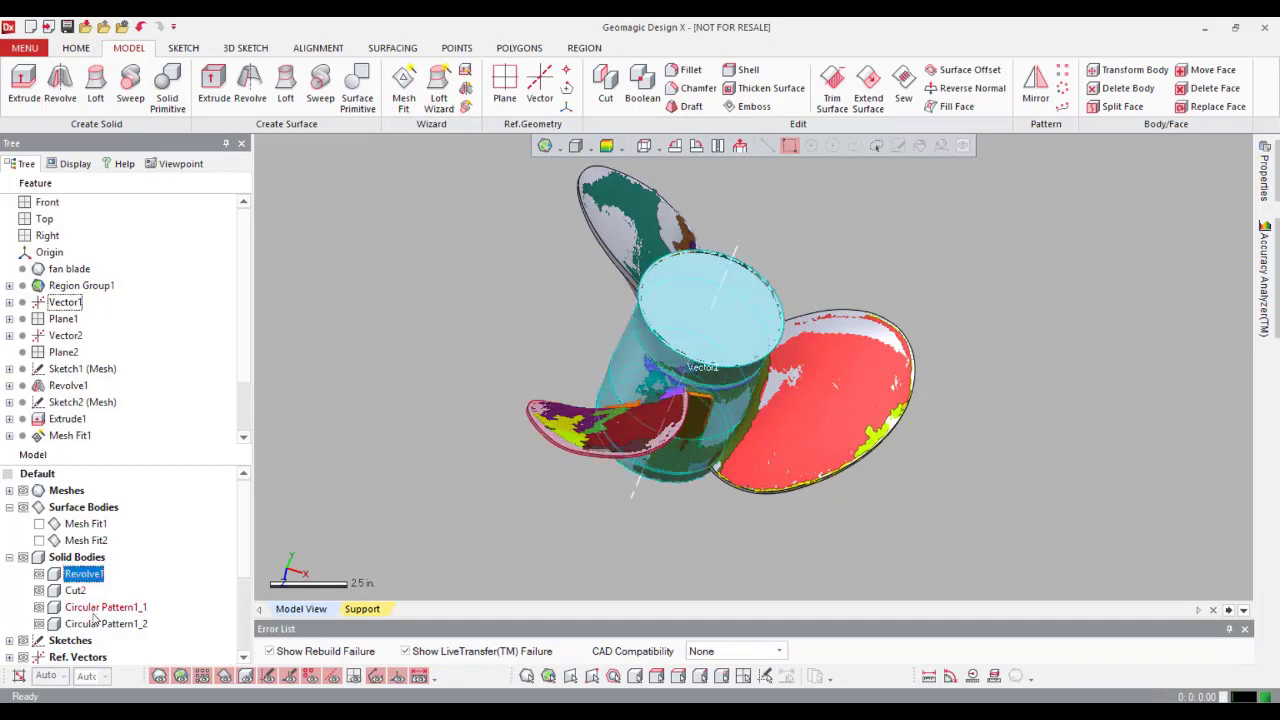
{"action": "left_click", "coordinate": [95, 626], "text": "shift"}
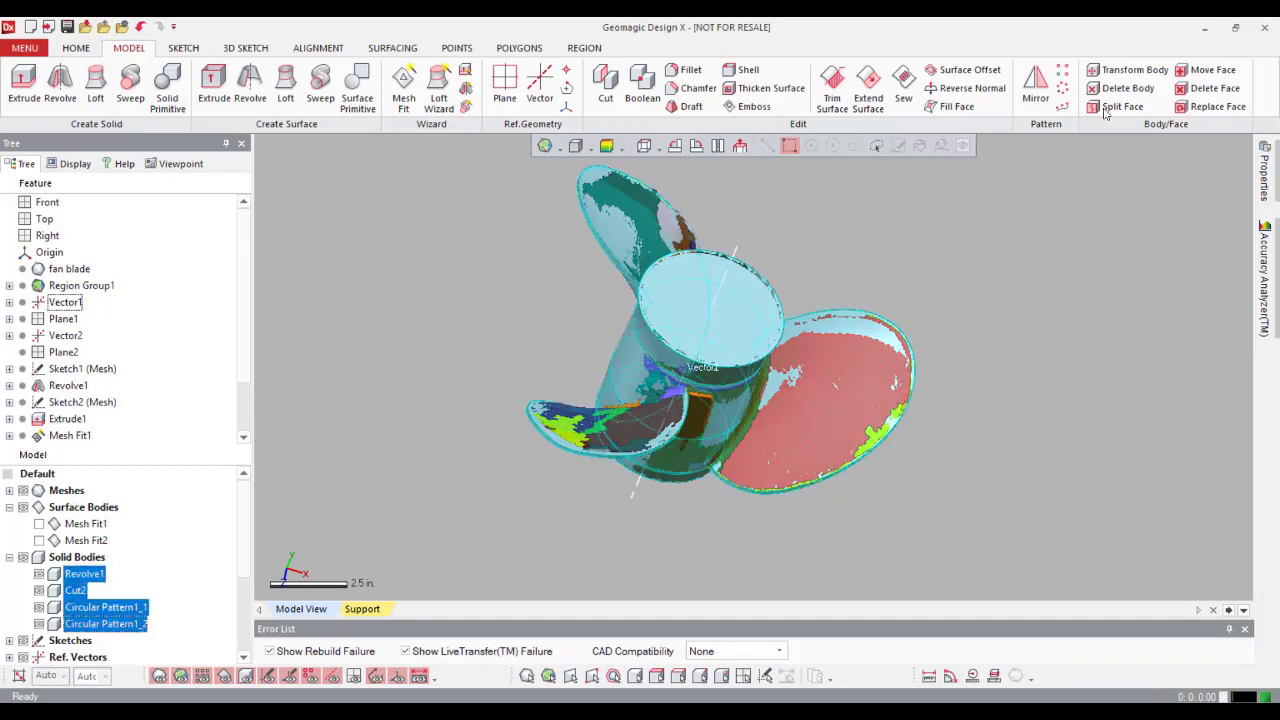
{"action": "left_click", "coordinate": [642, 85]}
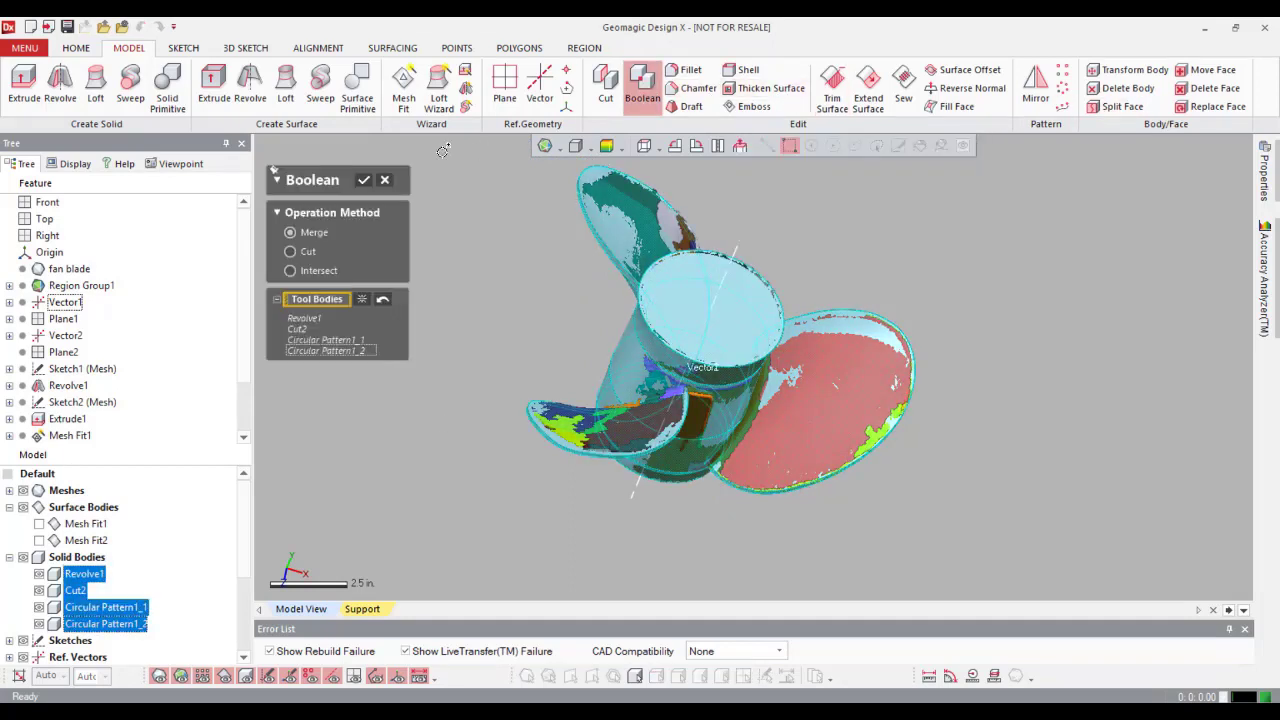
{"action": "left_click", "coordinate": [366, 180]}
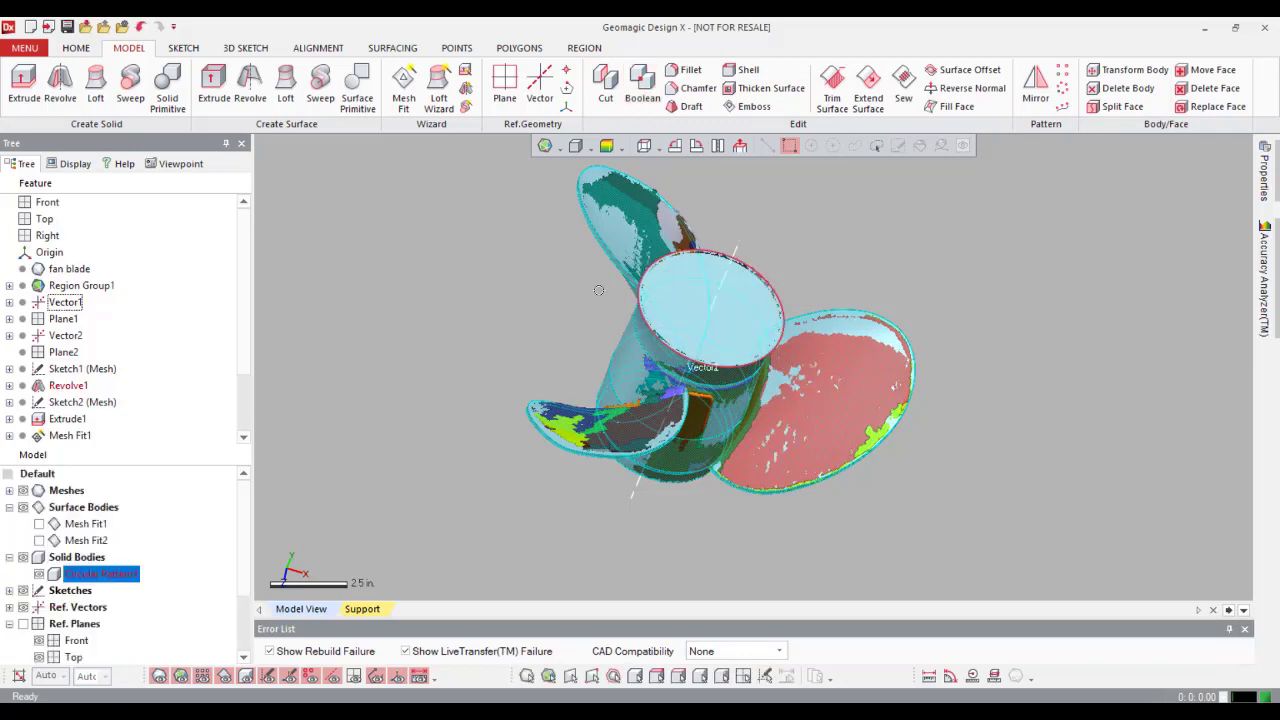
{"action": "right_click_drag", "start_coordinate": [451, 332], "coordinate": [726, 386]}
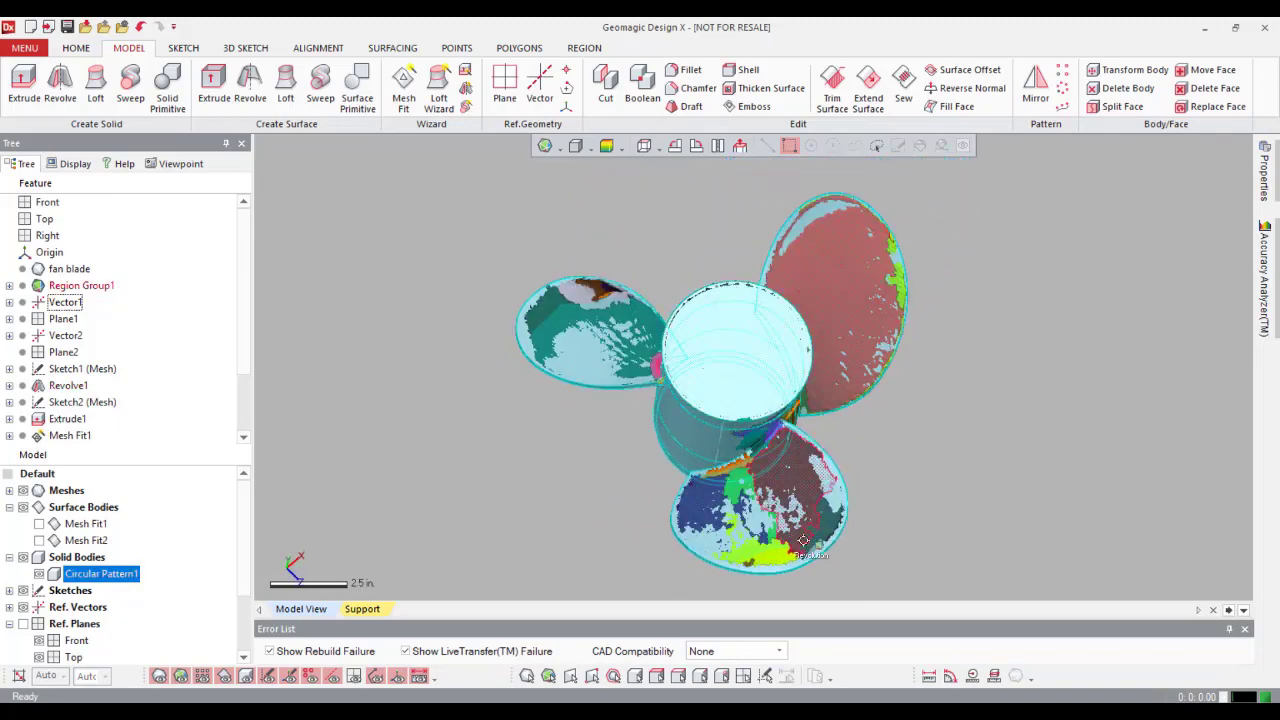